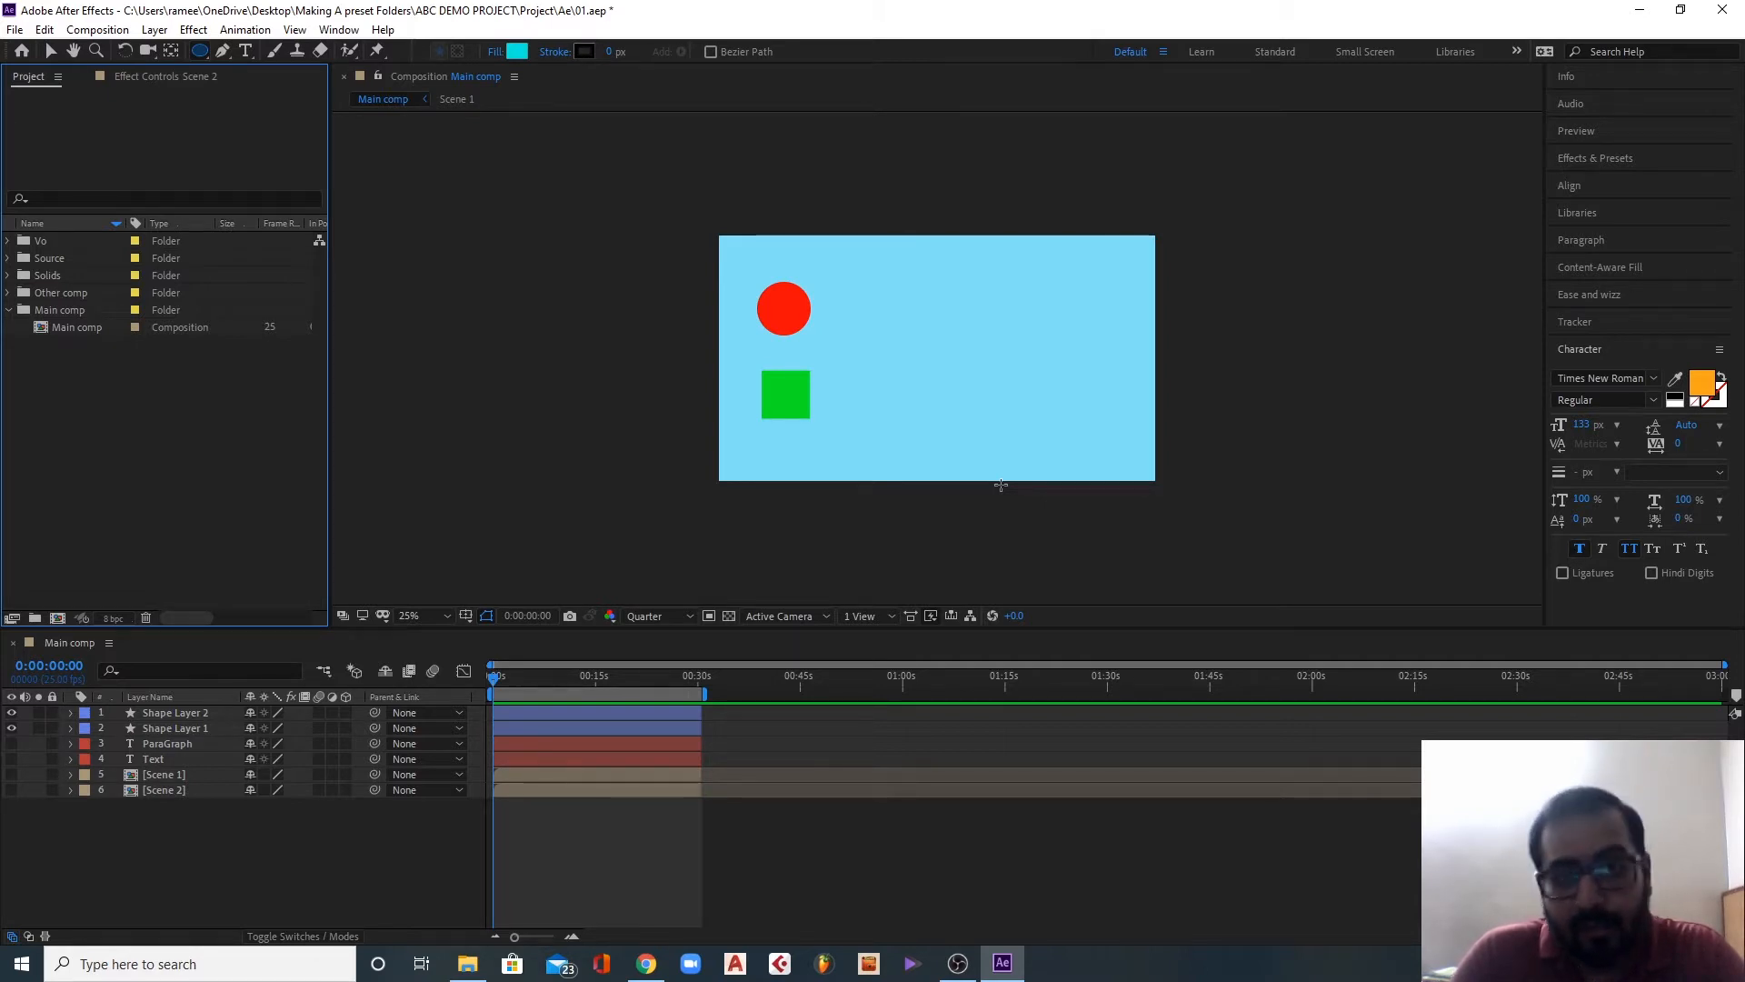
Step: Open Animation Composer and look over the 2D Layer Transformations effect presets in the Preview Grid
{"action": "left_click", "coordinate": [340, 31]}
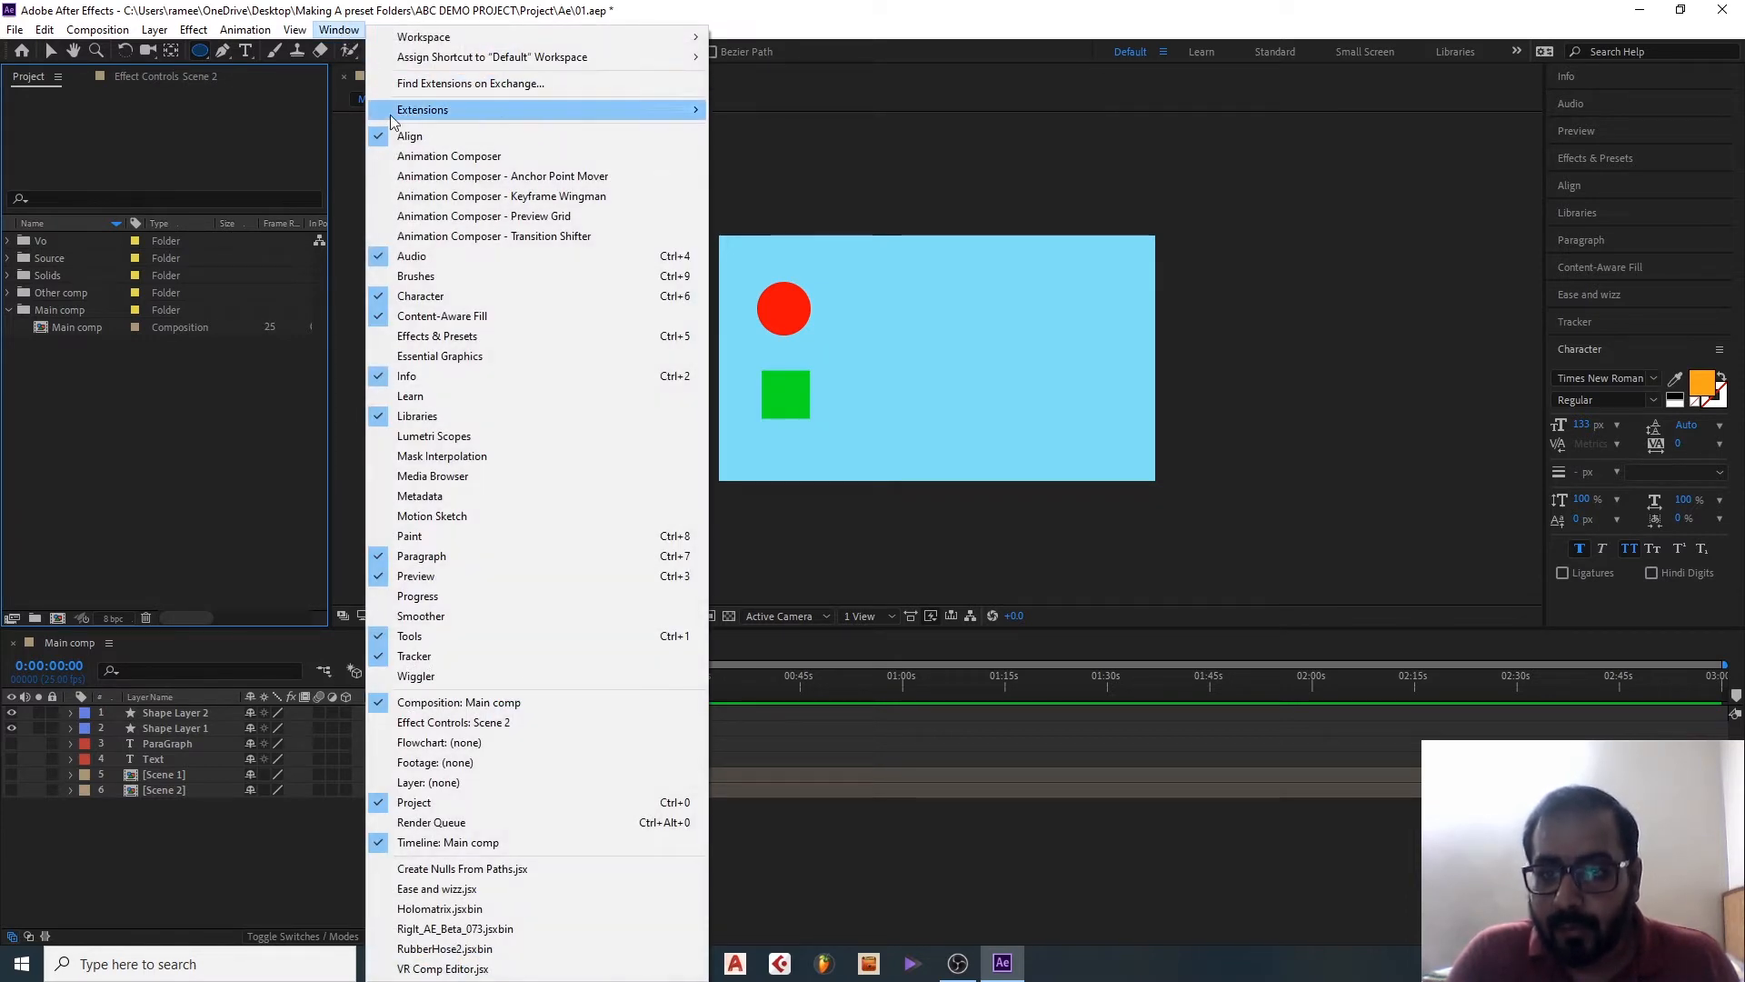
{"action": "left_click", "coordinate": [420, 156]}
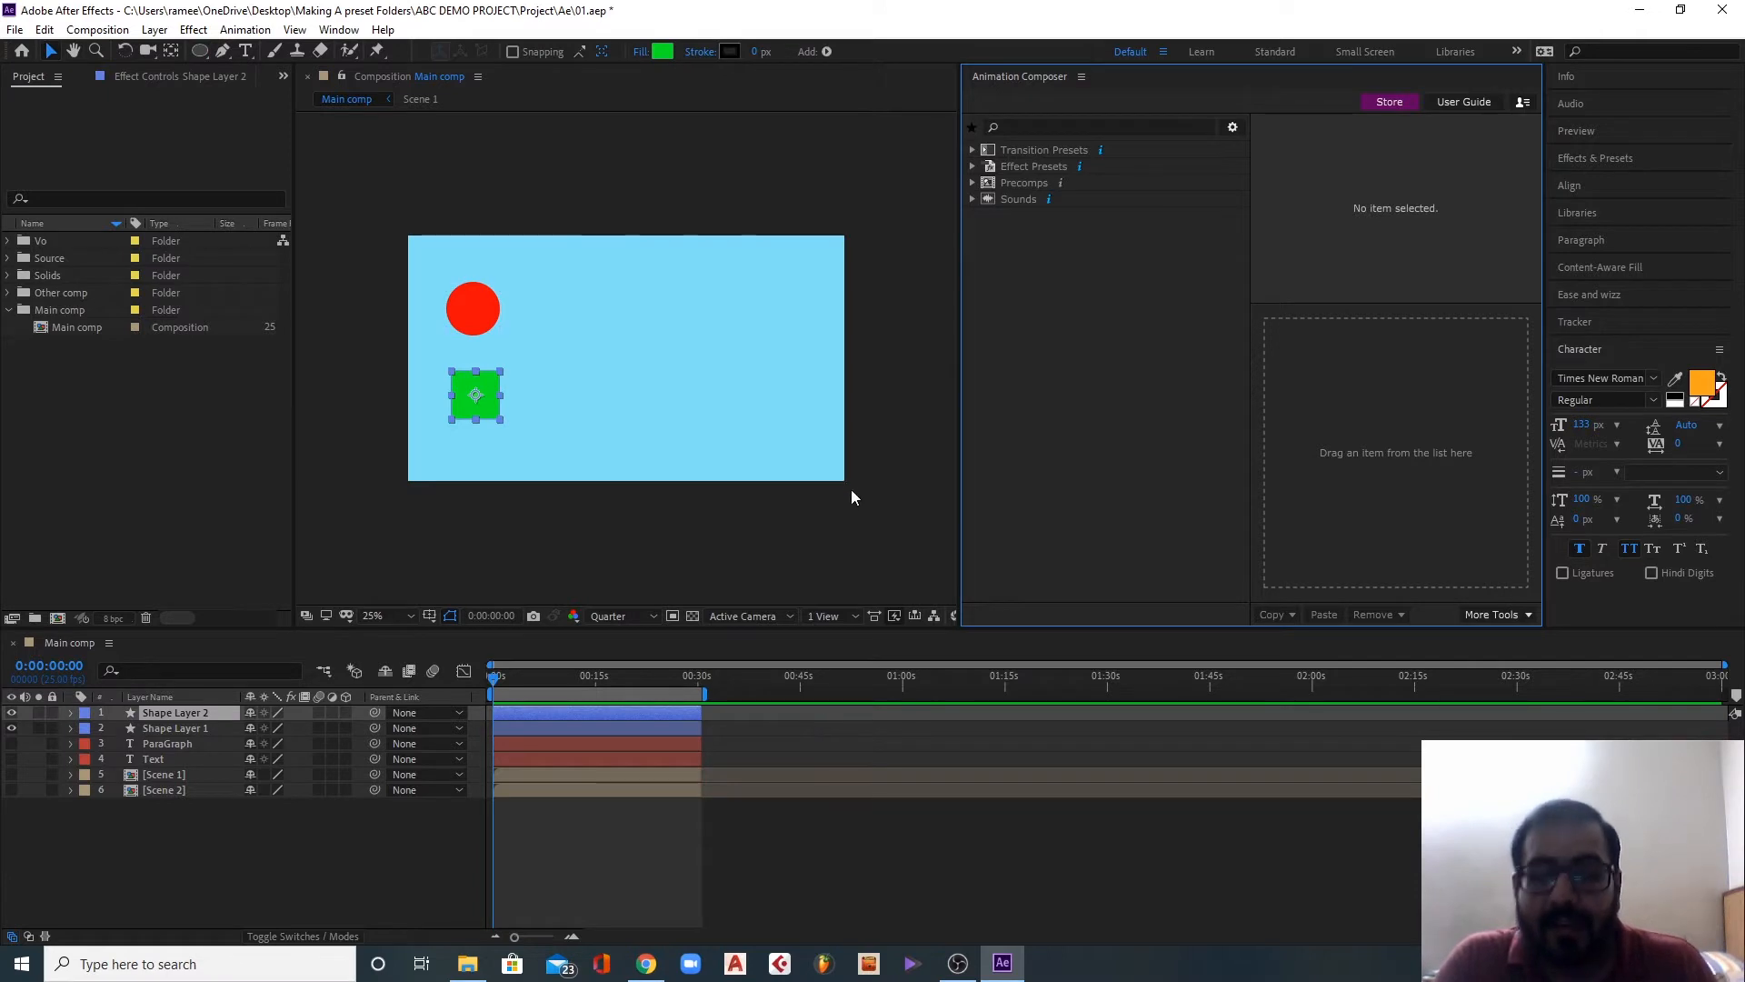
{"action": "left_click", "coordinate": [973, 167]}
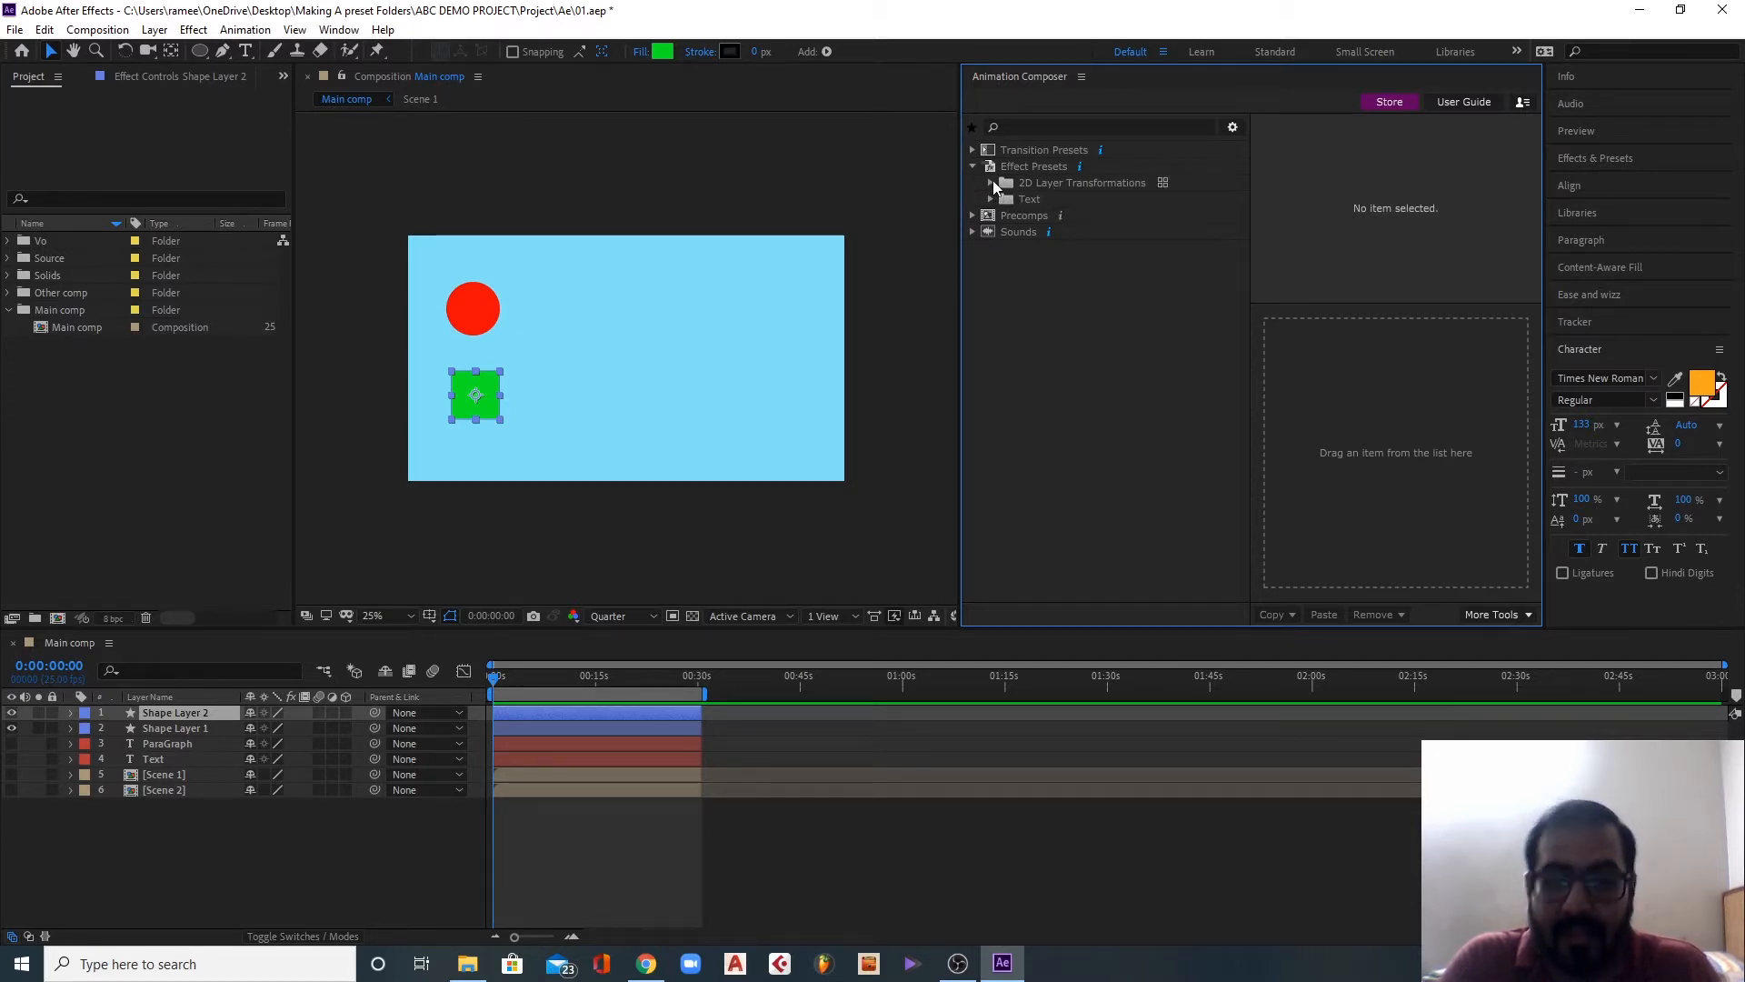
{"action": "left_click", "coordinate": [993, 182]}
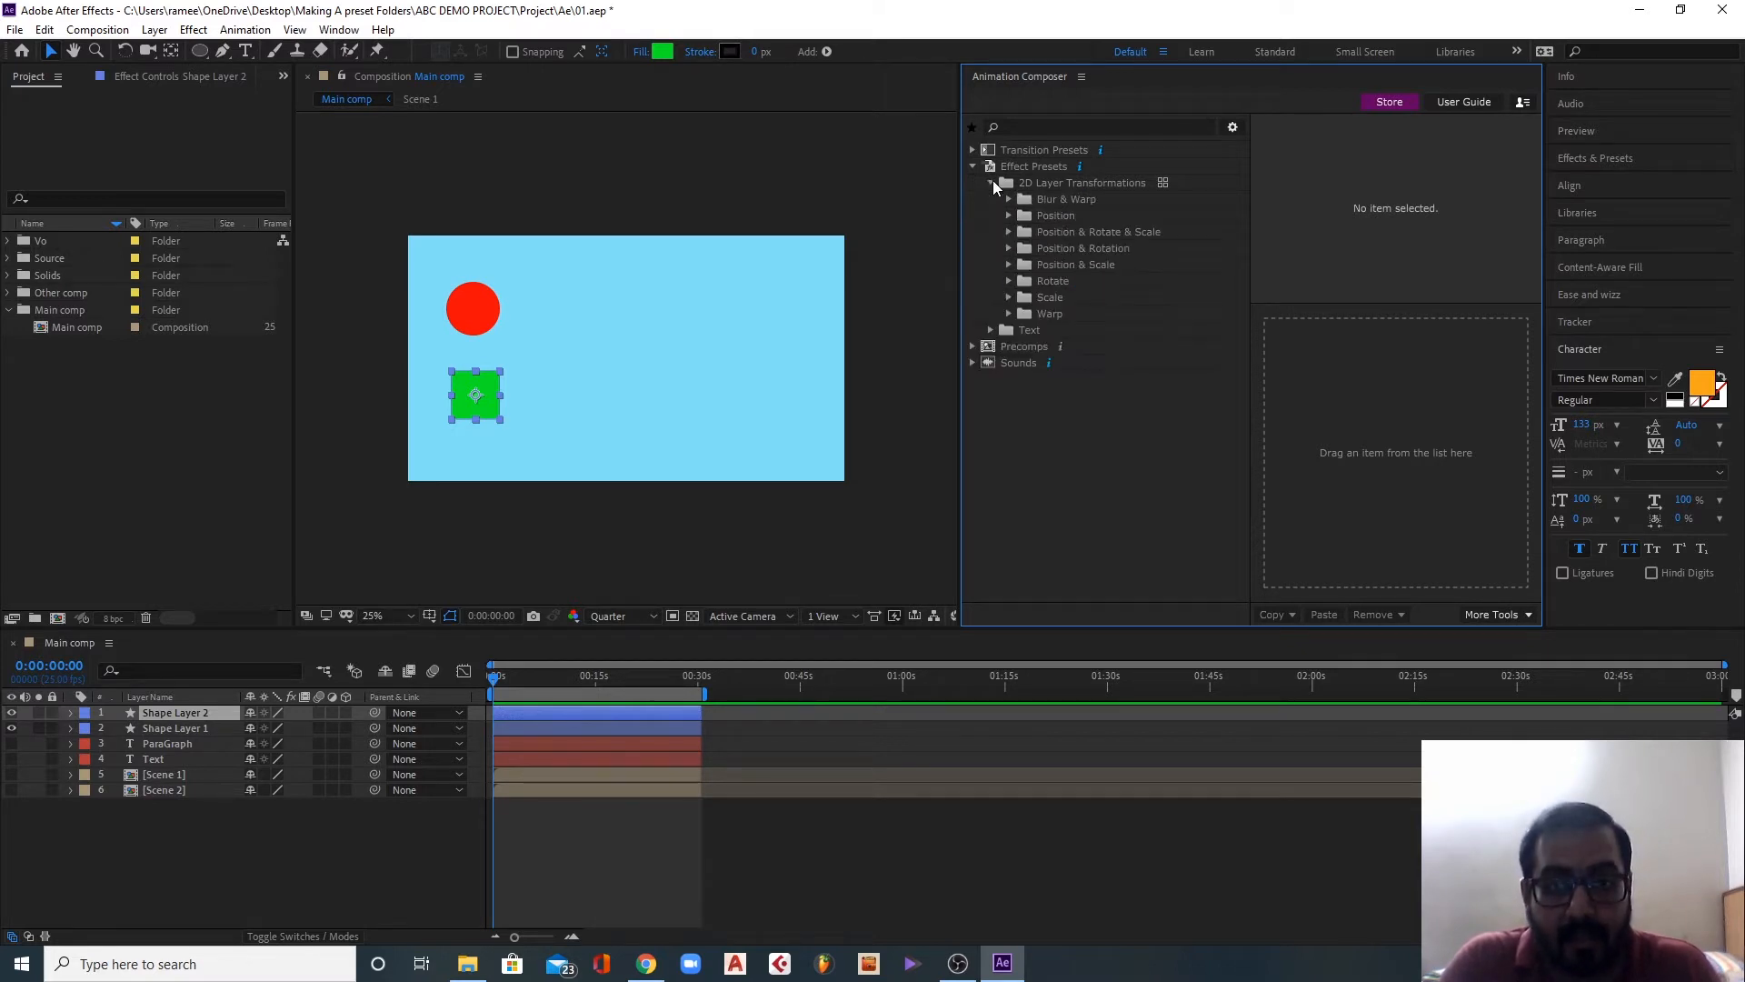
{"action": "left_click", "coordinate": [1163, 186]}
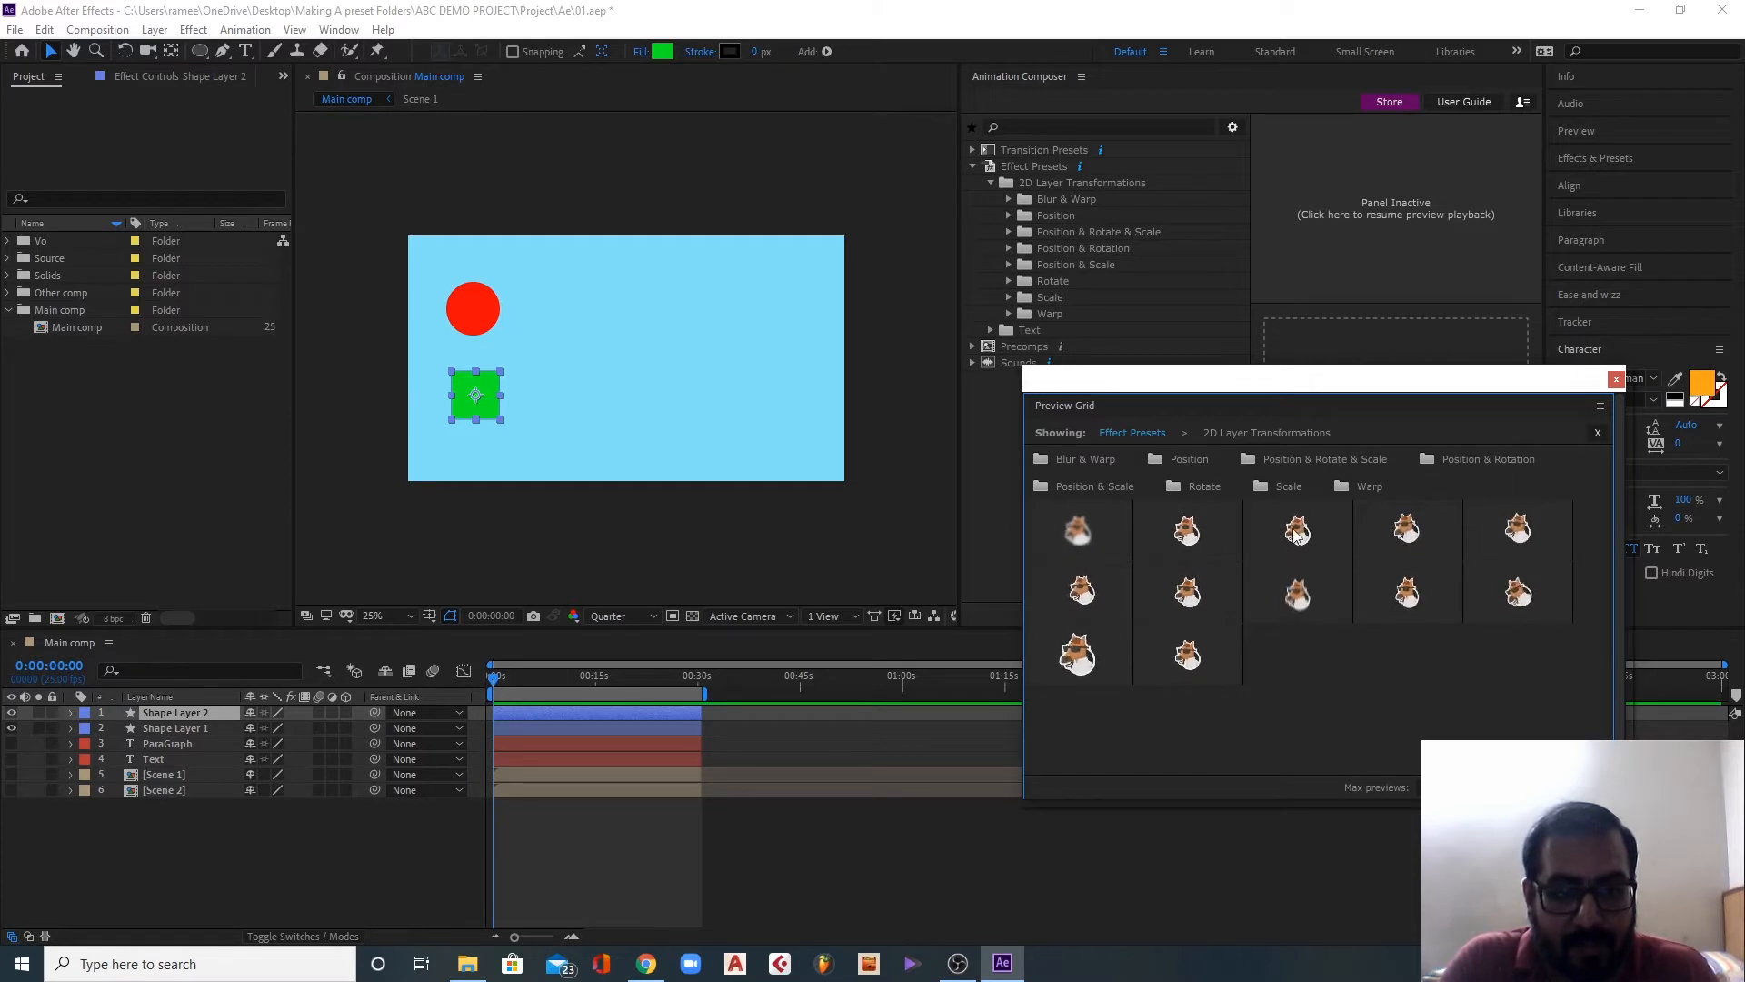
{"action": "left_click", "coordinate": [1616, 382]}
Step: Apply the Wiggle X Position 1 effect preset to Shape Layer 2, the green square, and preview the motion
{"action": "left_click", "coordinate": [175, 730]}
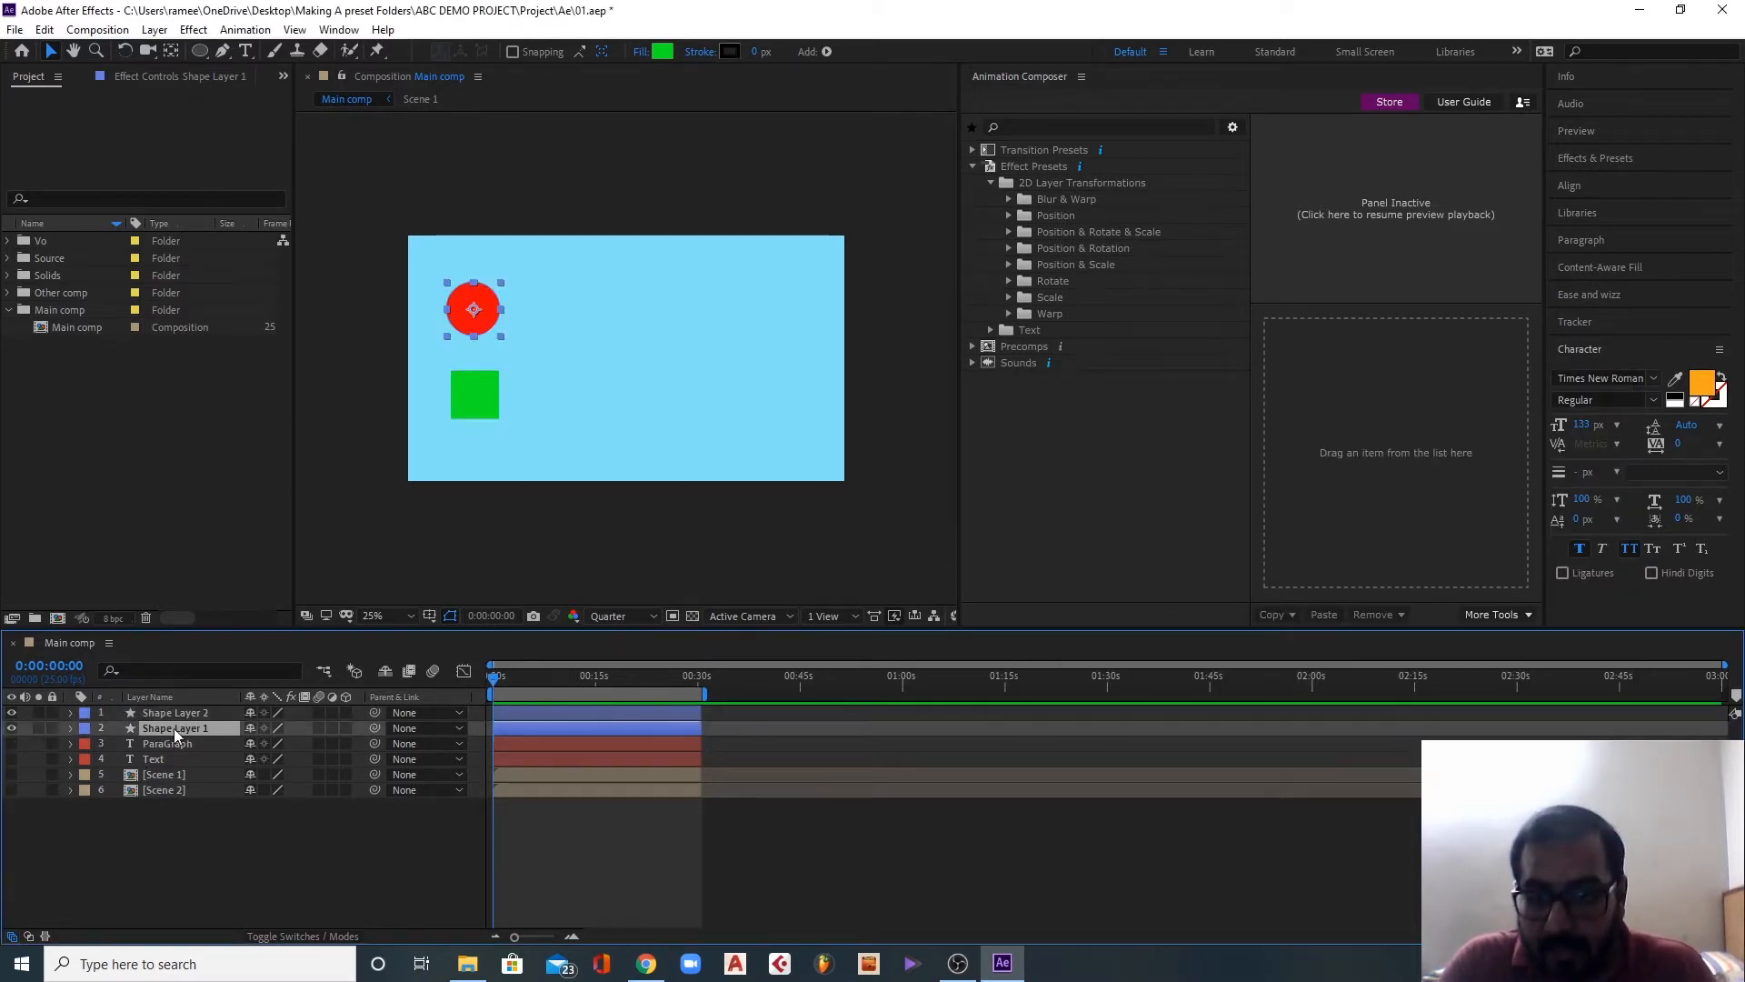
{"action": "left_click", "coordinate": [177, 714]}
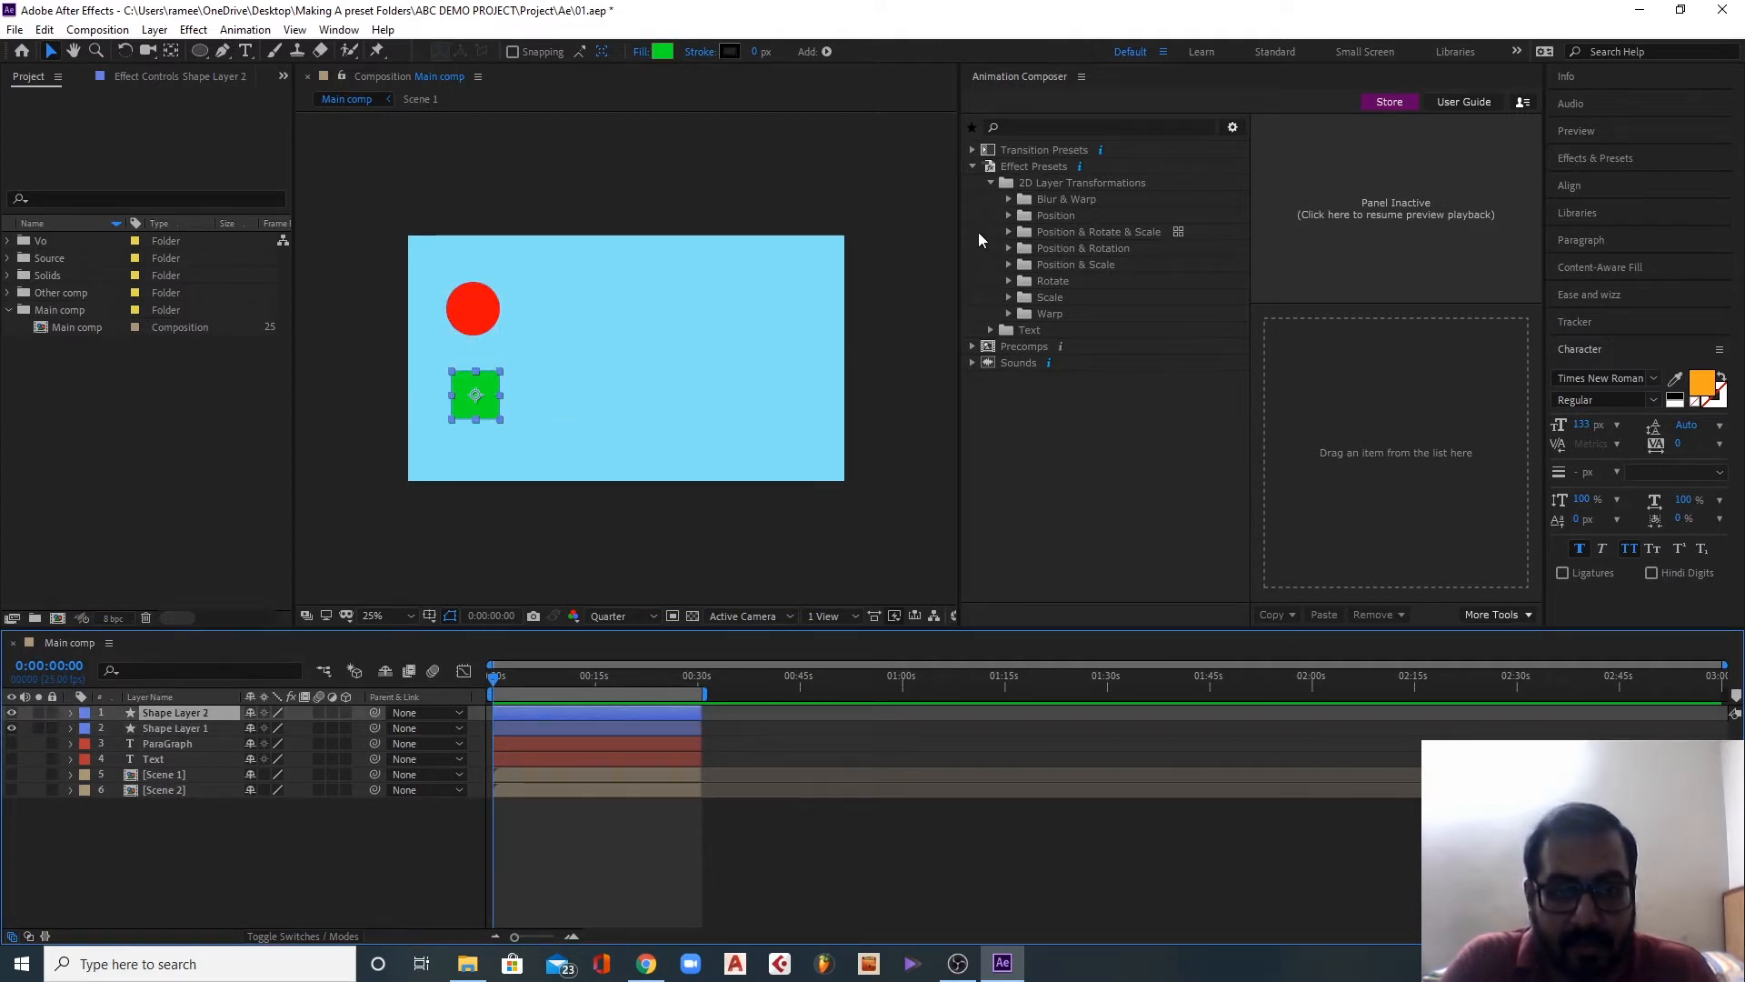
{"action": "left_click", "coordinate": [1009, 213]}
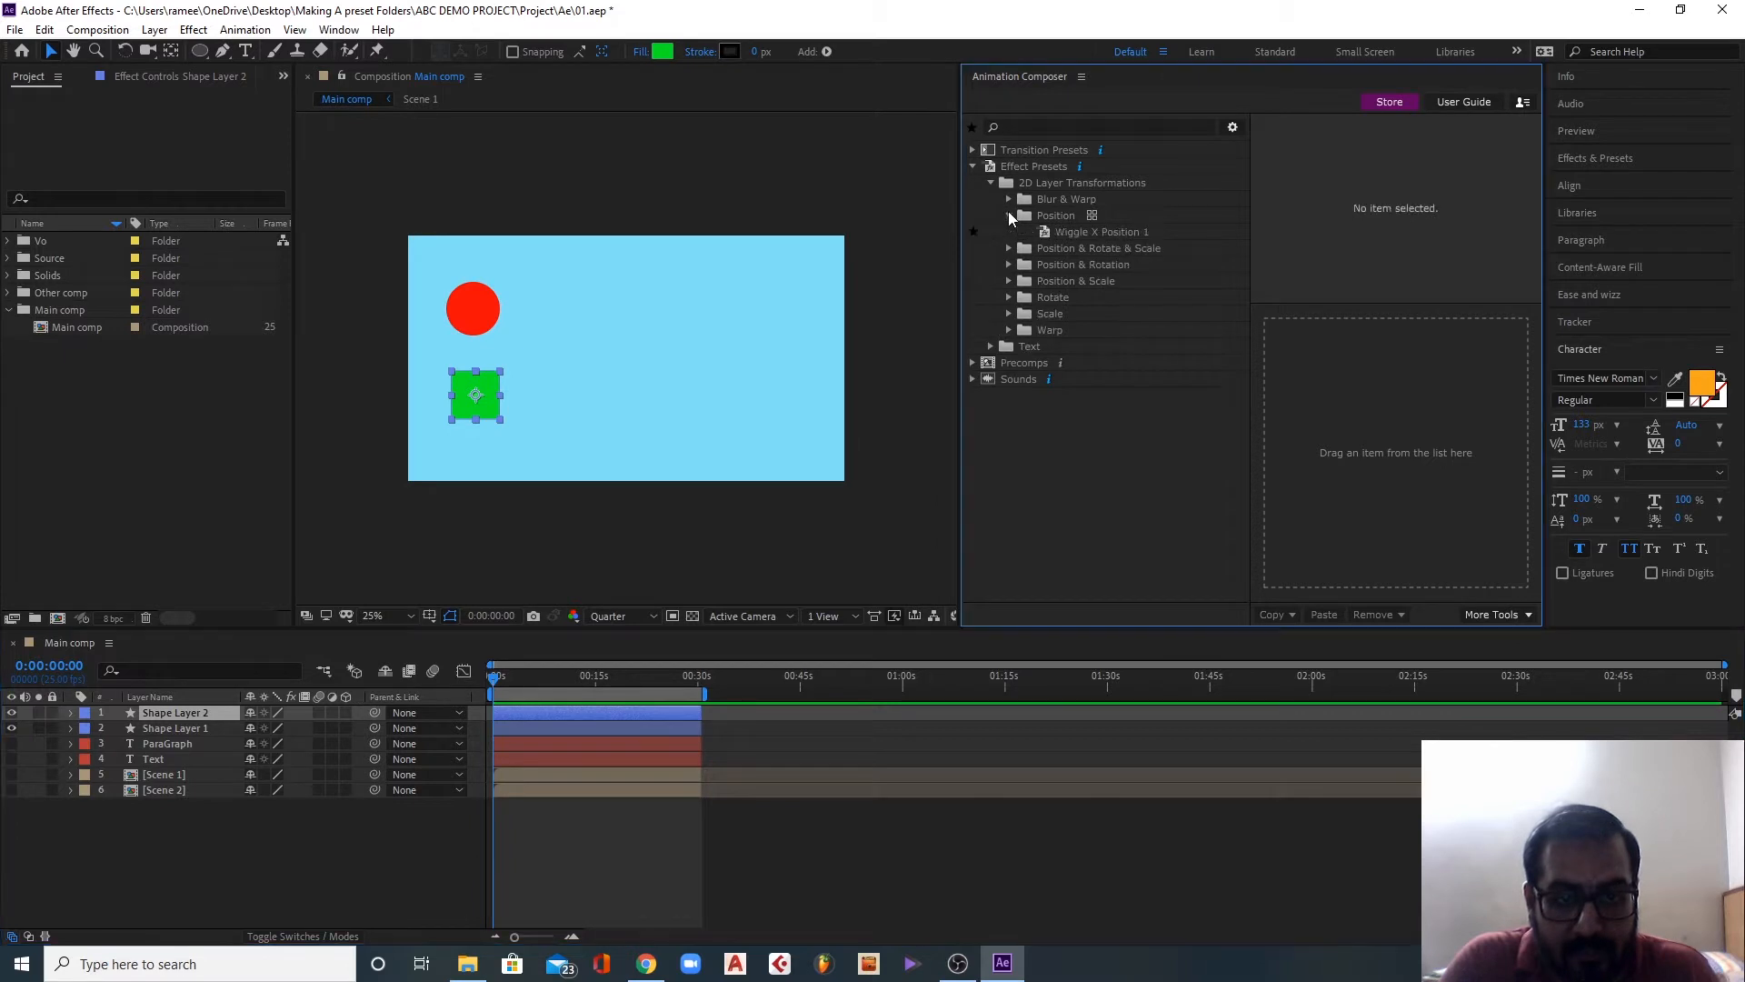
{"action": "left_click", "coordinate": [1095, 232]}
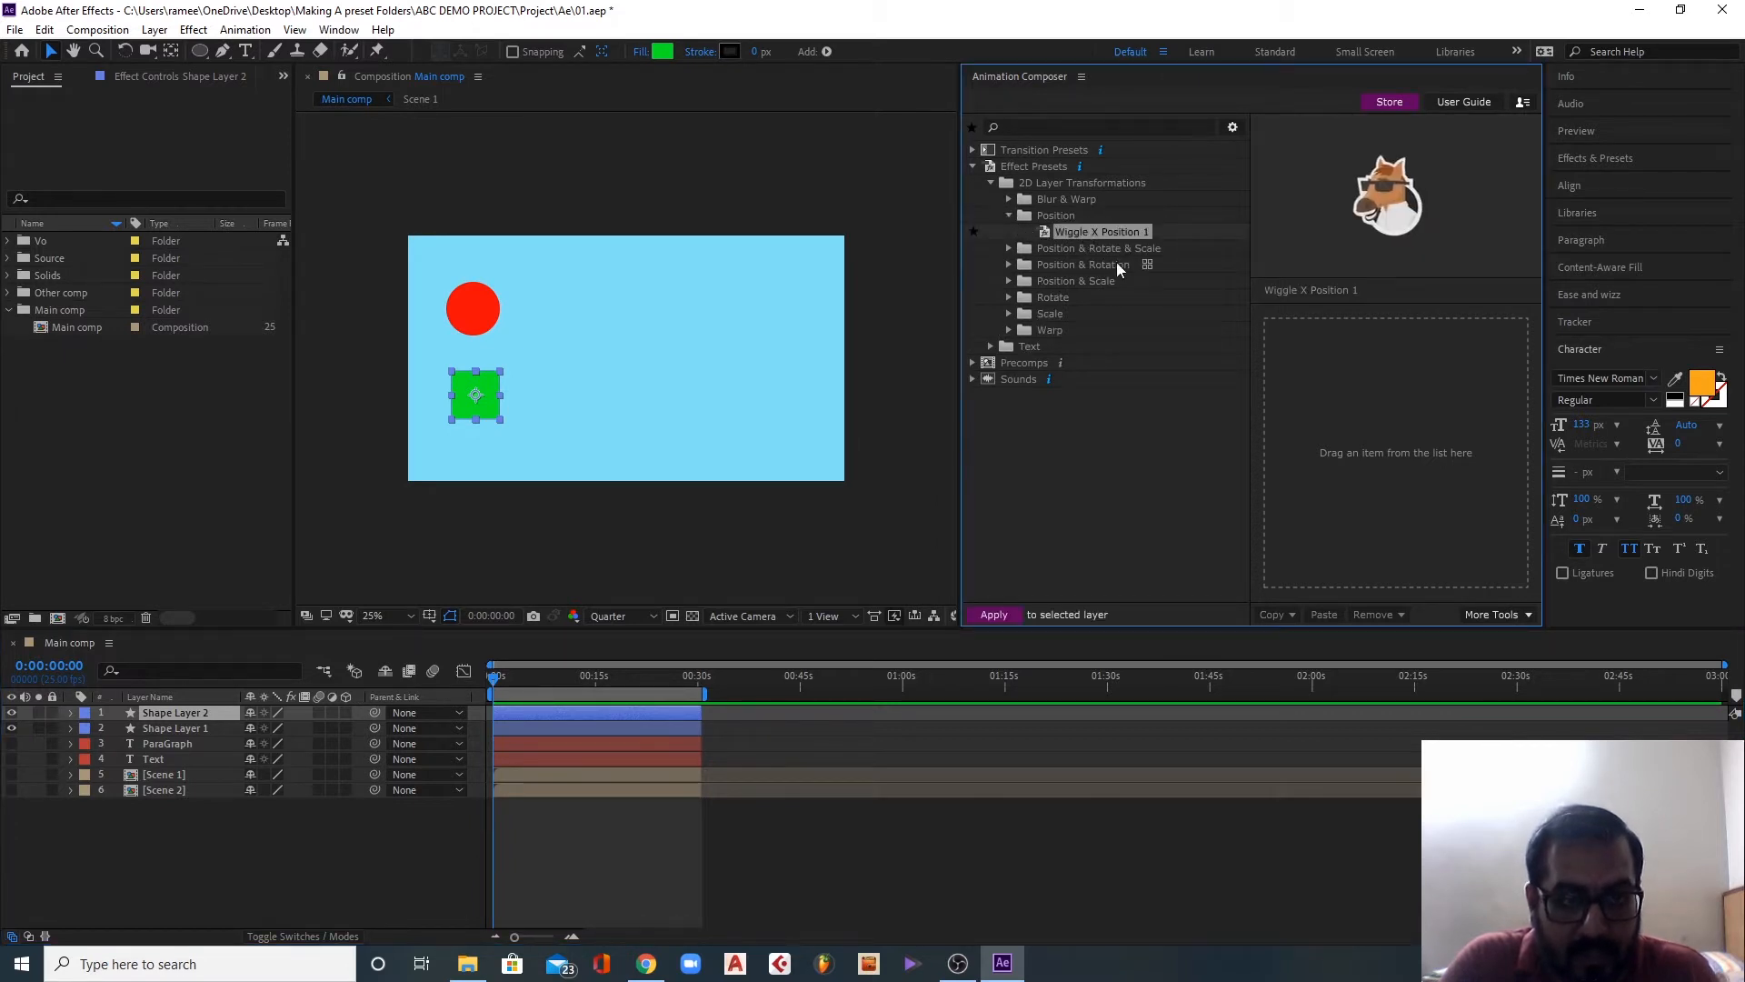
{"action": "left_click_drag", "start_coordinate": [1103, 231], "coordinate": [1393, 401]}
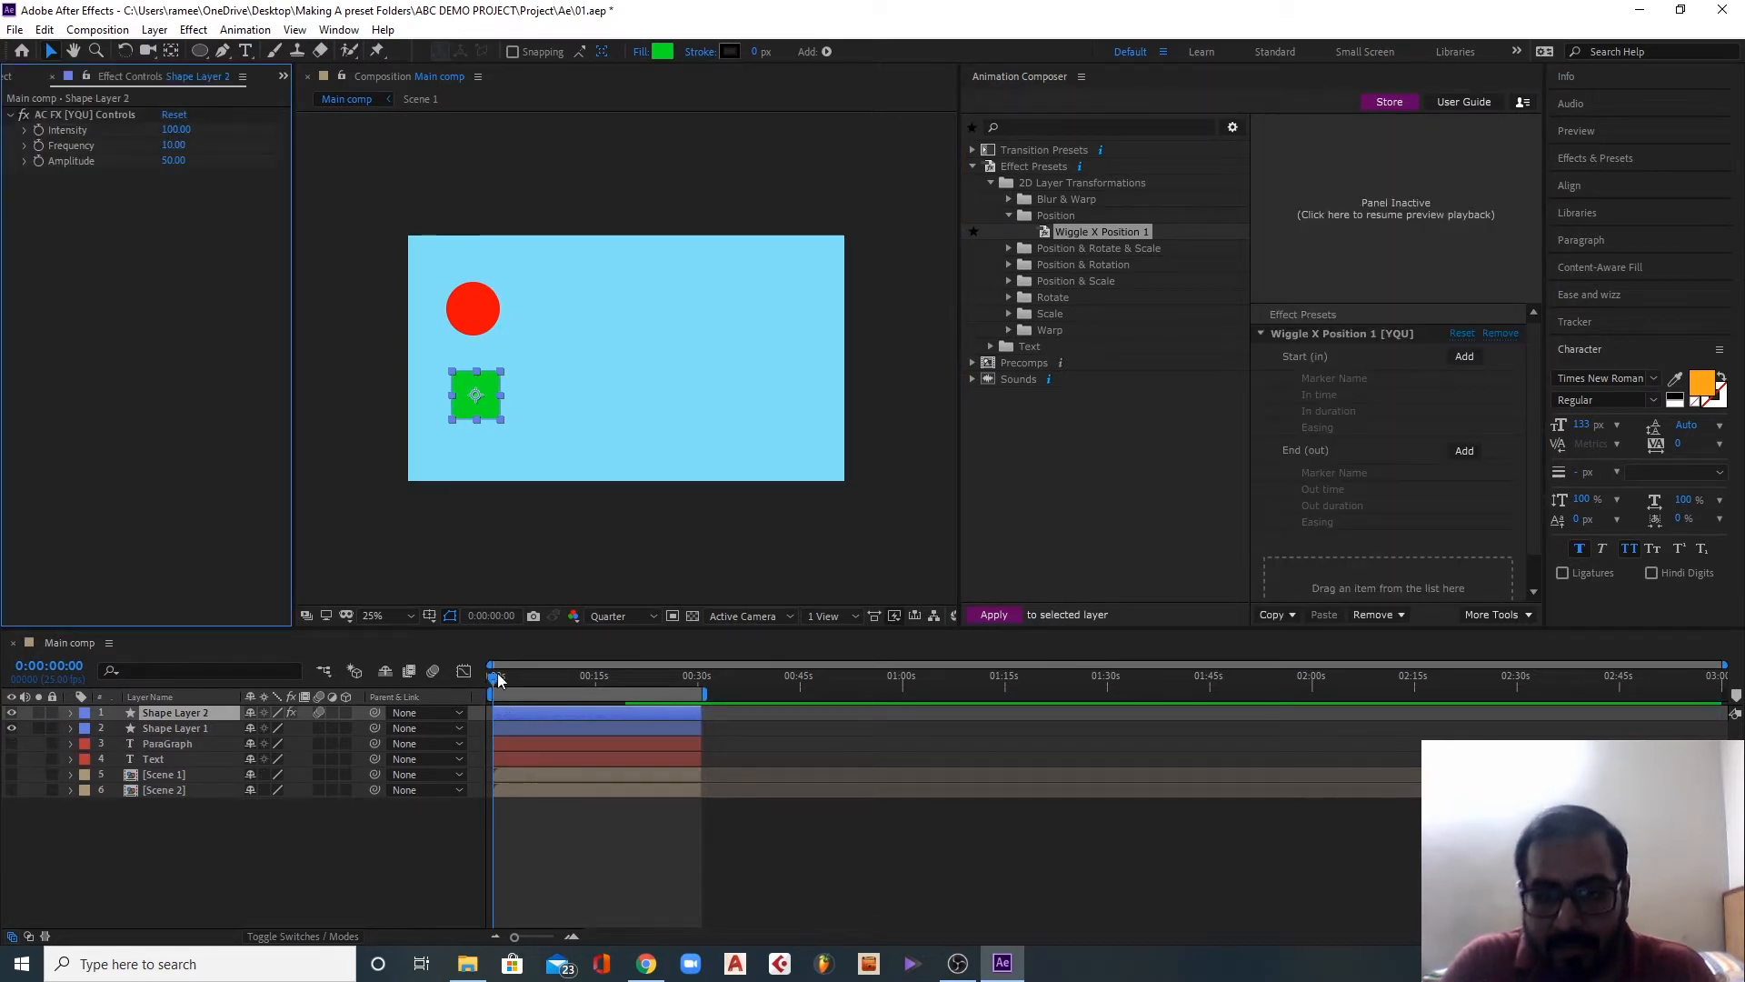
{"action": "left_click_drag", "start_coordinate": [497, 678], "coordinate": [519, 680]}
{"action": "key", "text": "space"}
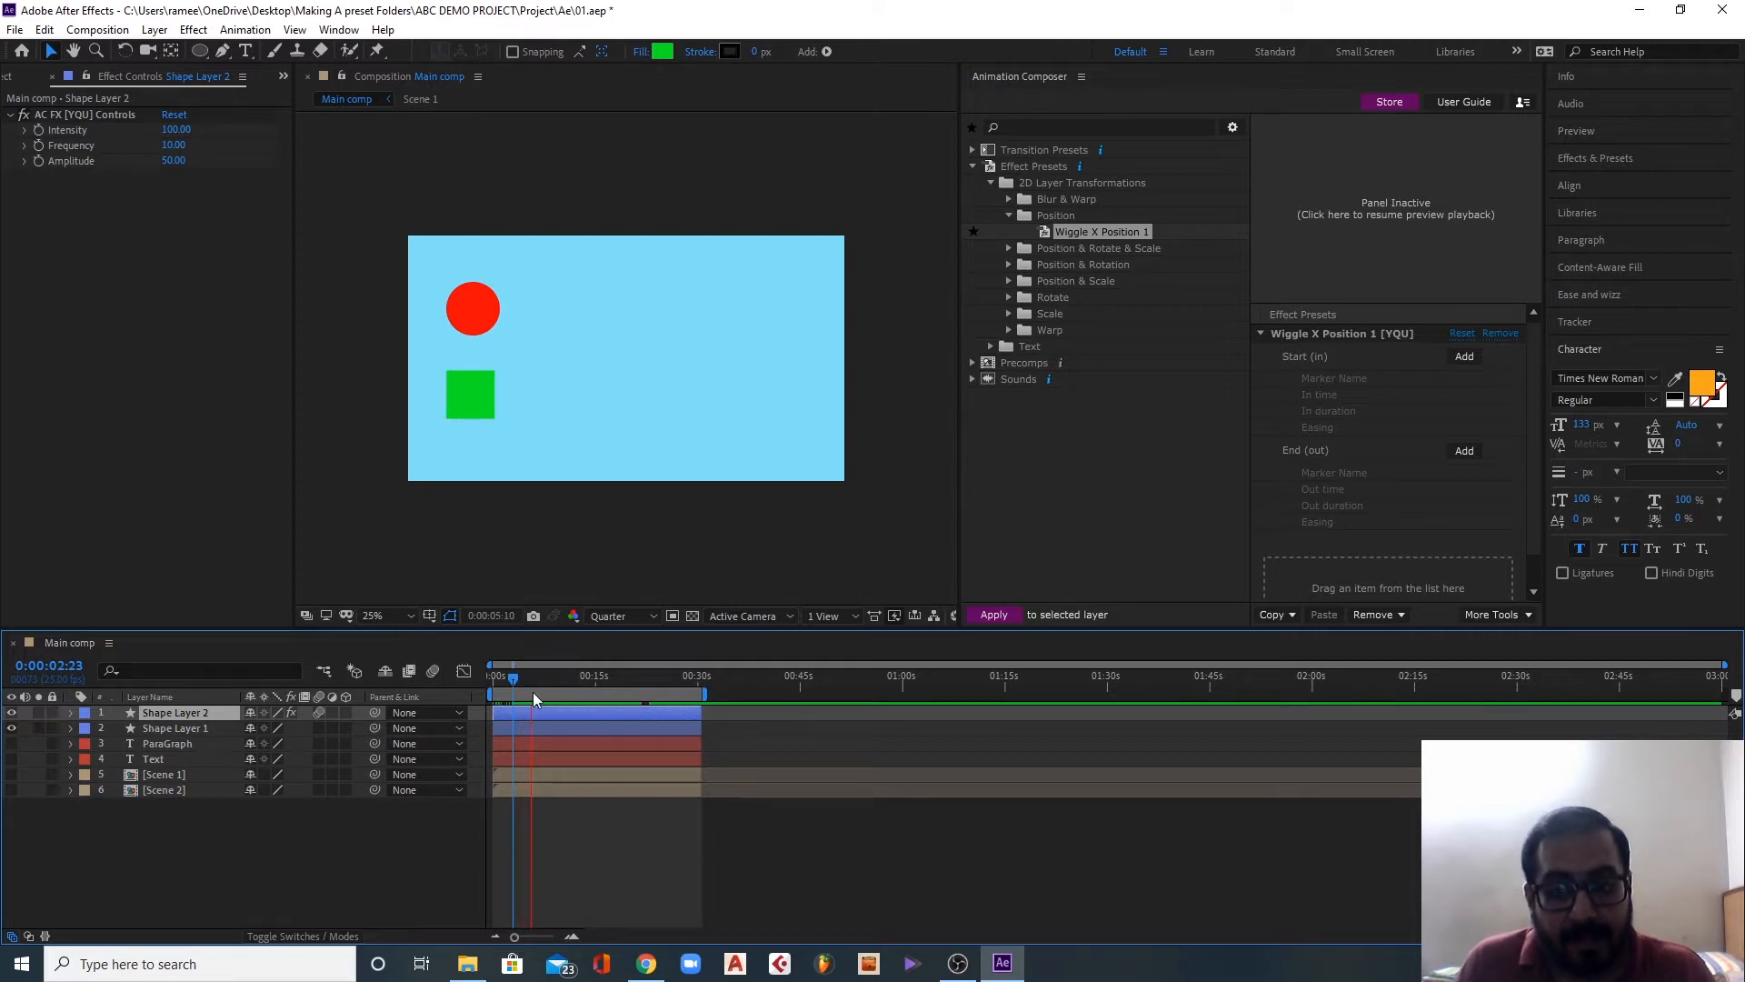
Step: Add a Start (in) marker to the Wiggle X Position 1 preset at 0:00:05:01 and play it from near the beginning
{"action": "mouse_move", "coordinate": [533, 686]}
{"action": "left_mouse_down"}
{"action": "mouse_move", "coordinate": [500, 680]}
{"action": "mouse_move", "coordinate": [529, 691]}
{"action": "left_mouse_up"}
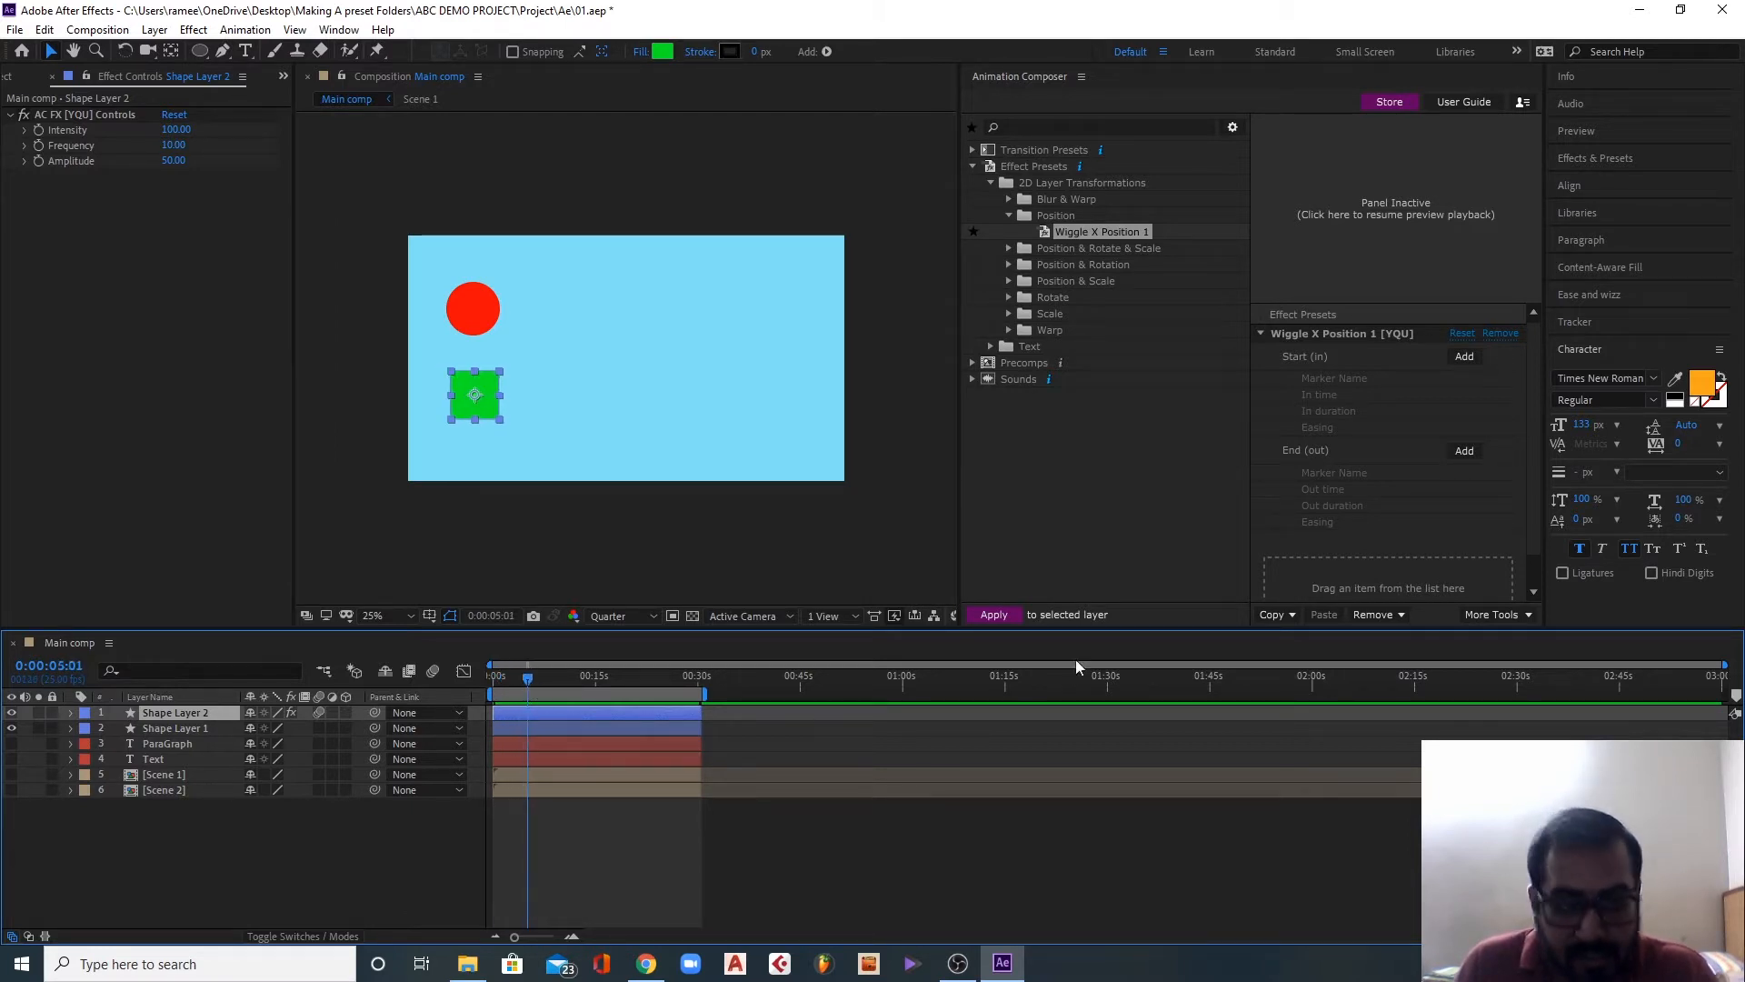
{"action": "left_click", "coordinate": [1465, 356]}
{"action": "left_click_drag", "start_coordinate": [527, 688], "coordinate": [494, 683]}
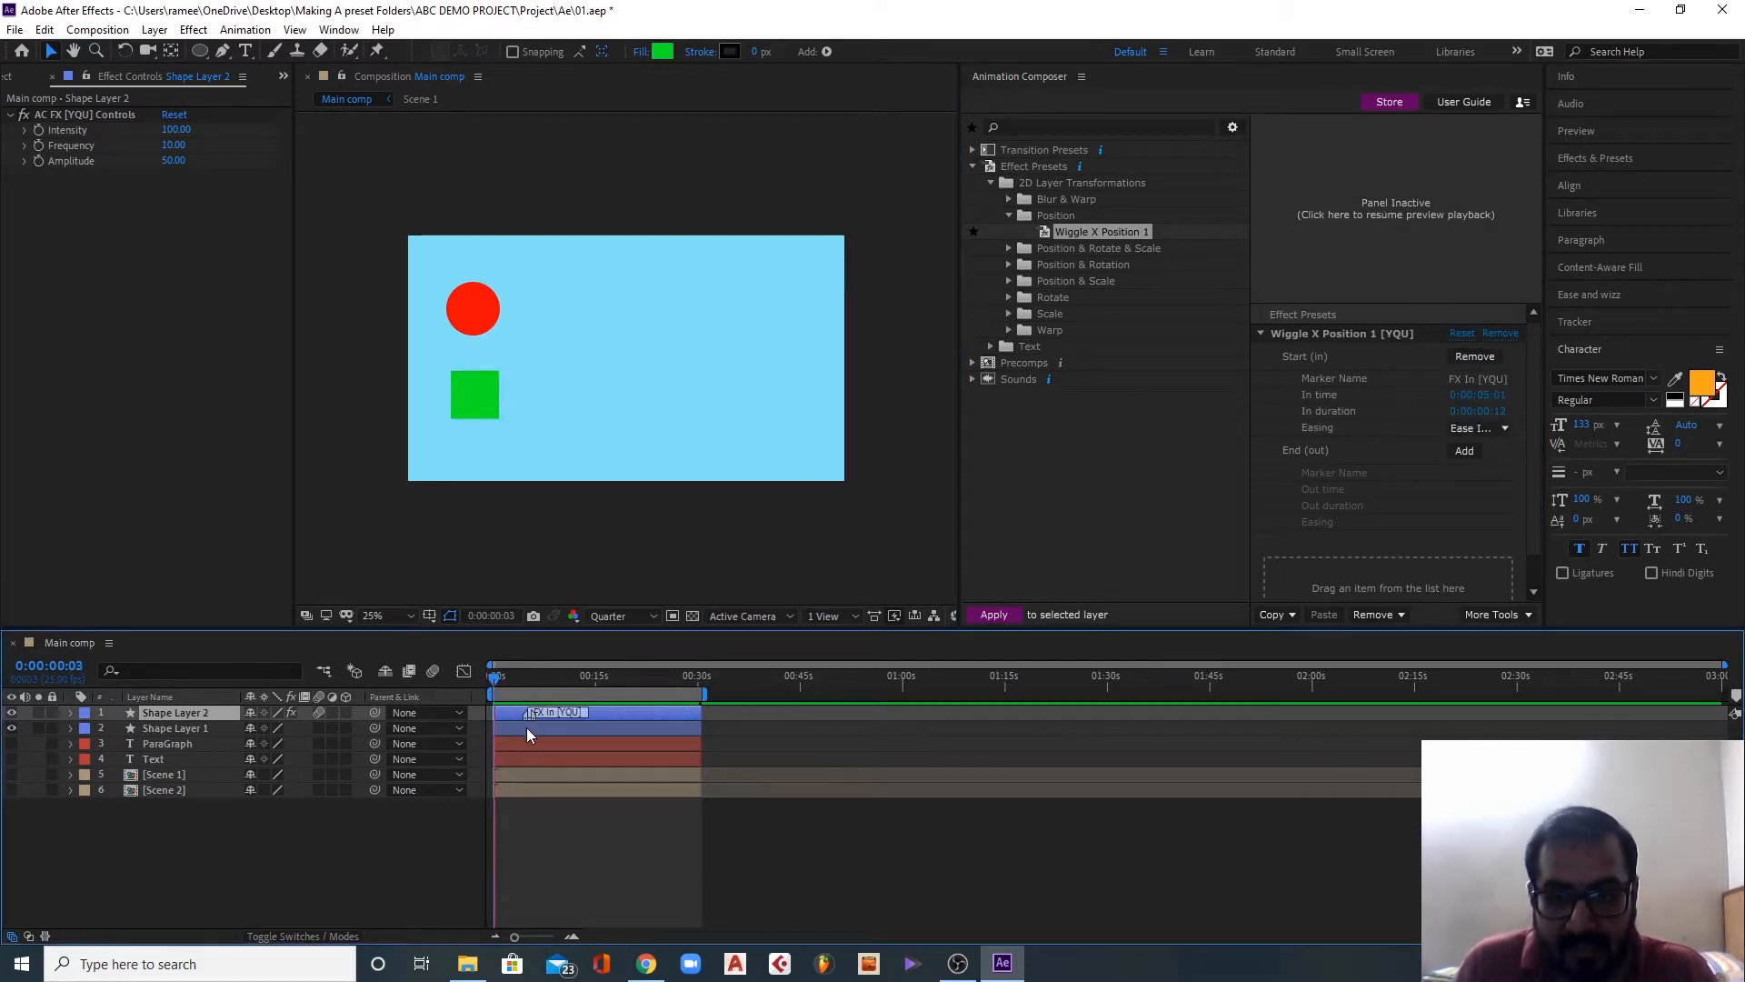
{"action": "key", "text": "space"}
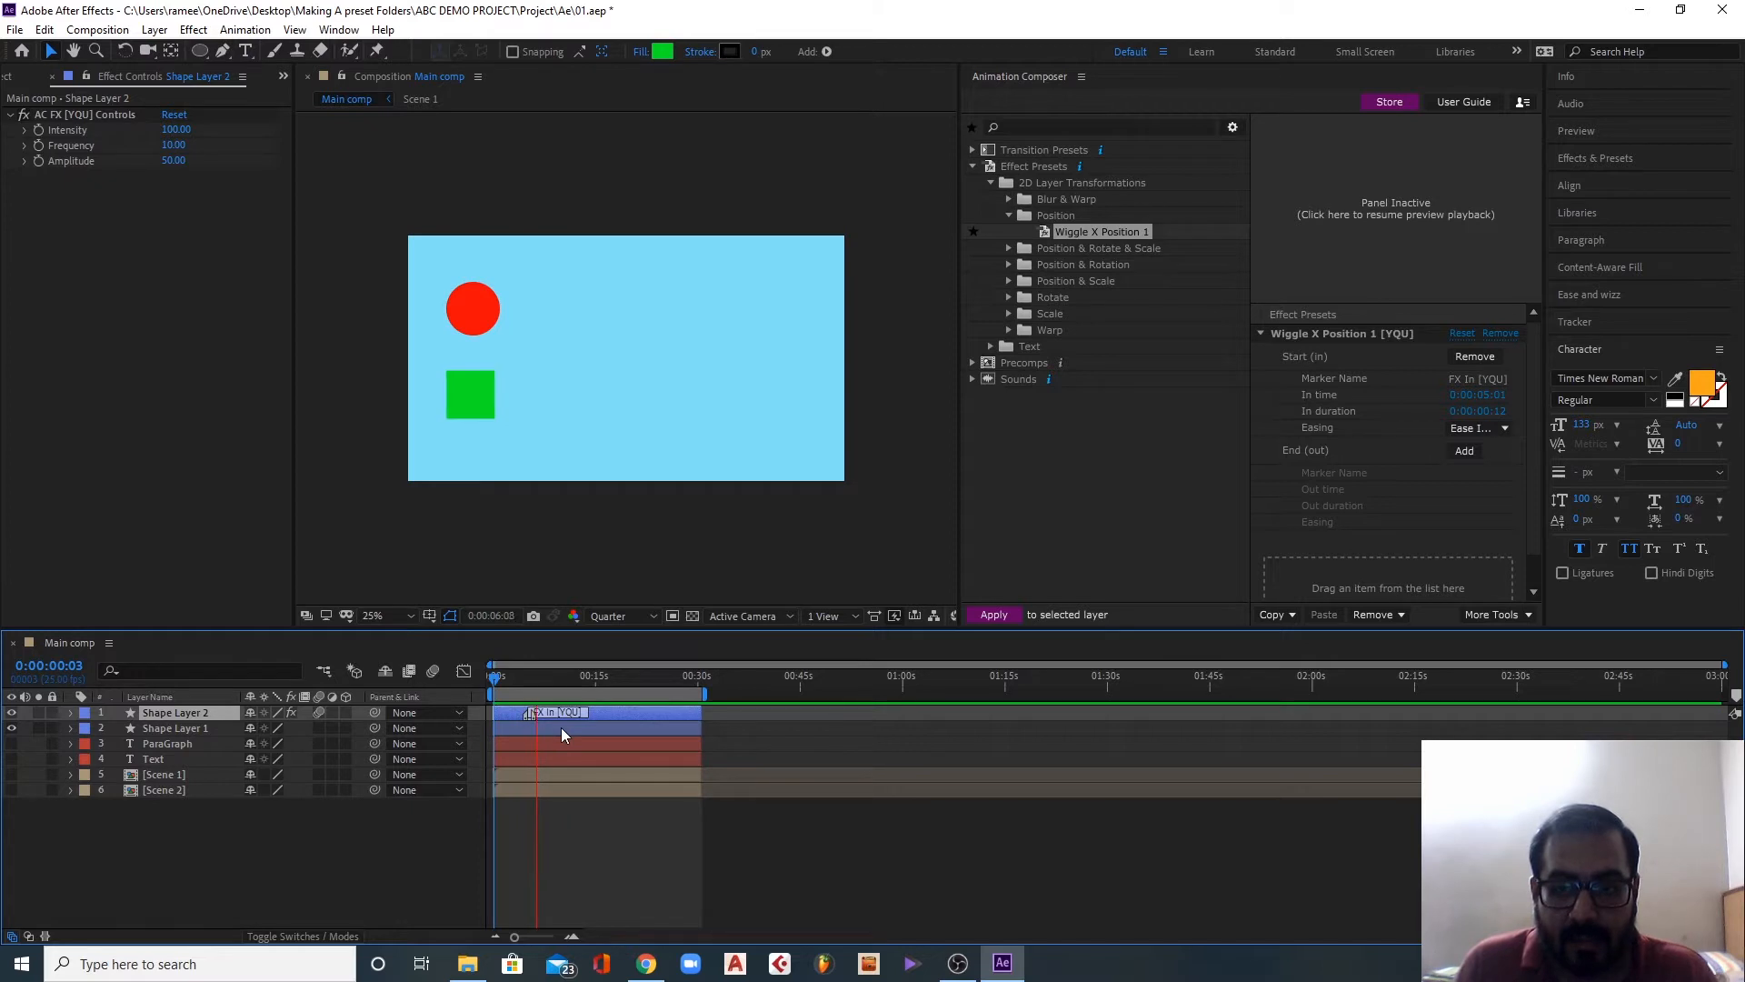
{"action": "key", "text": "space"}
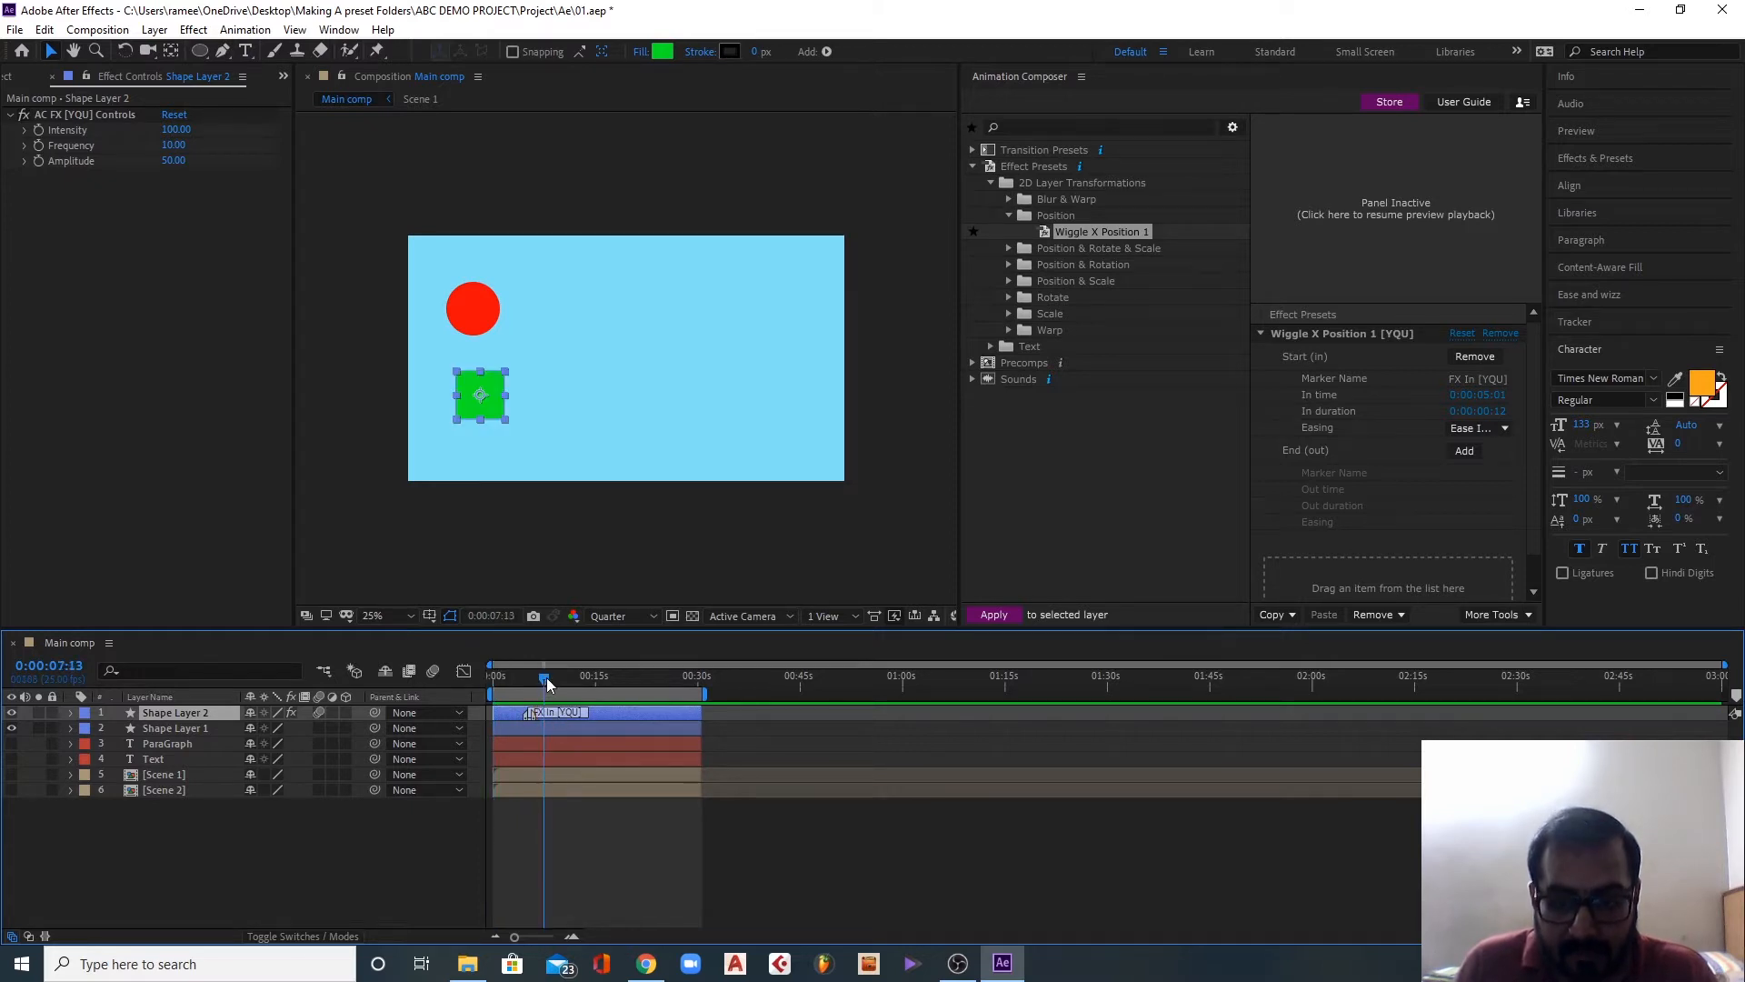
Step: Add an End (out) marker to the Wiggle X Position 1 preset at 0:00:08:03 and play the square's wiggle
{"action": "left_click_drag", "start_coordinate": [547, 682], "coordinate": [552, 682]}
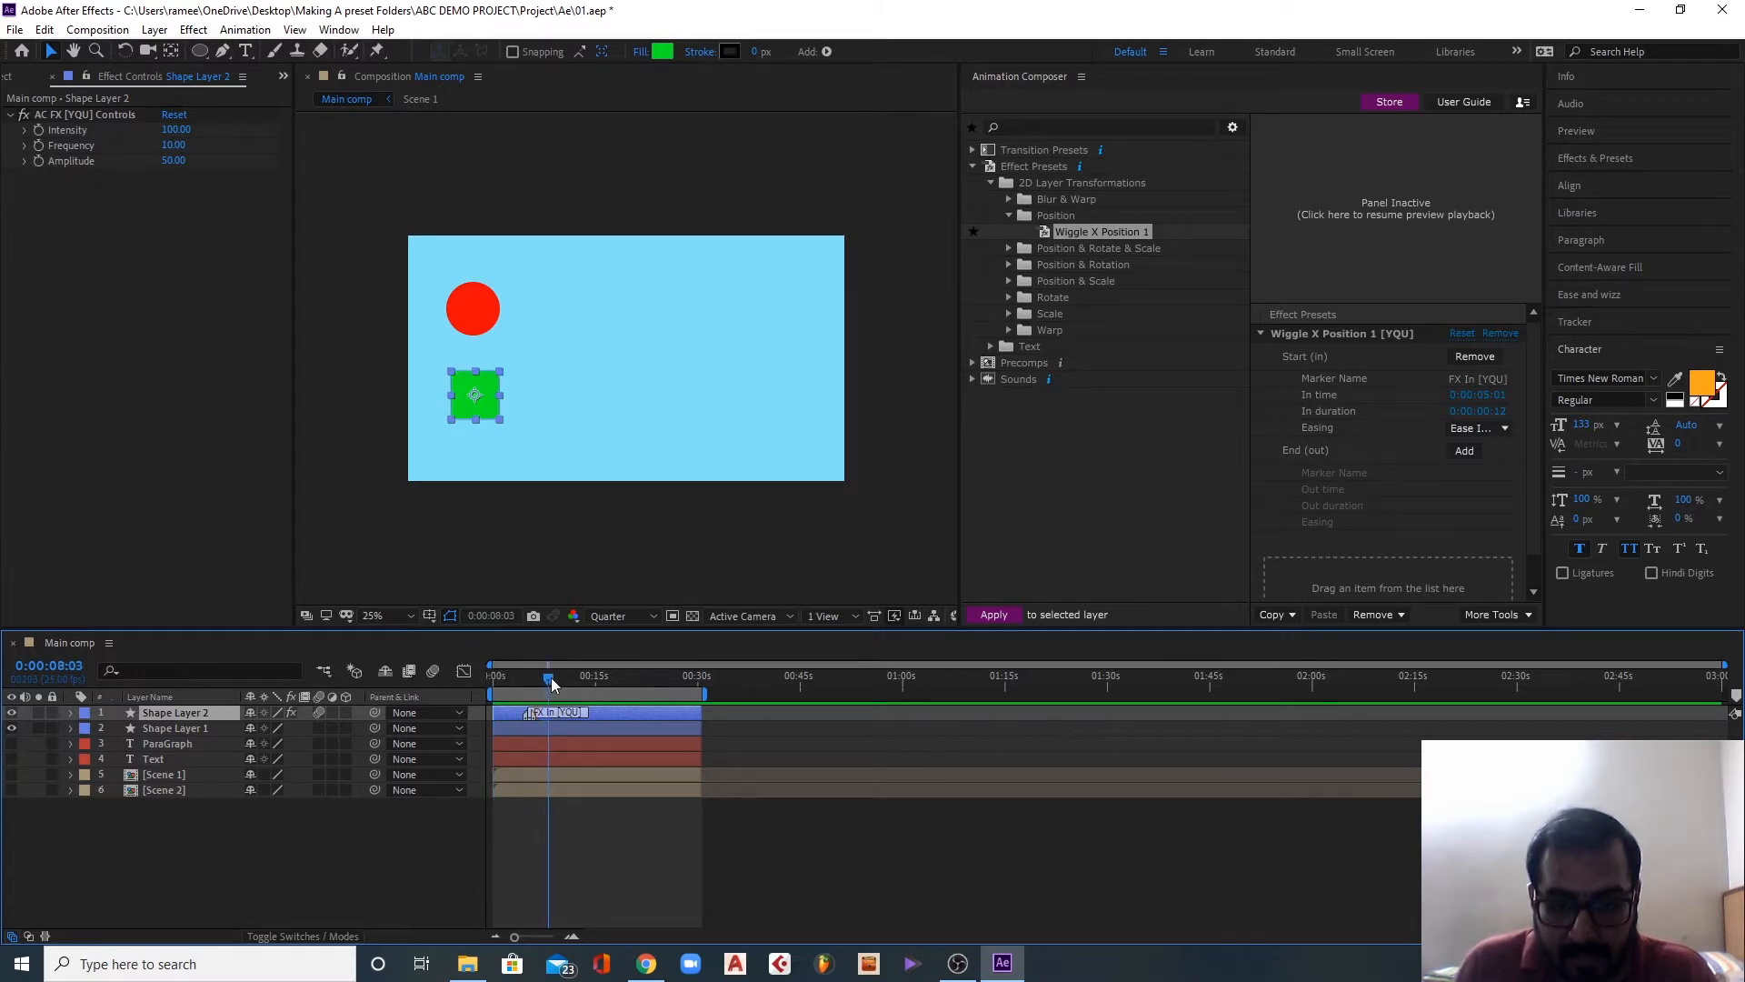
{"action": "left_click", "coordinate": [1464, 452]}
{"action": "left_click_drag", "start_coordinate": [548, 677], "coordinate": [515, 679]}
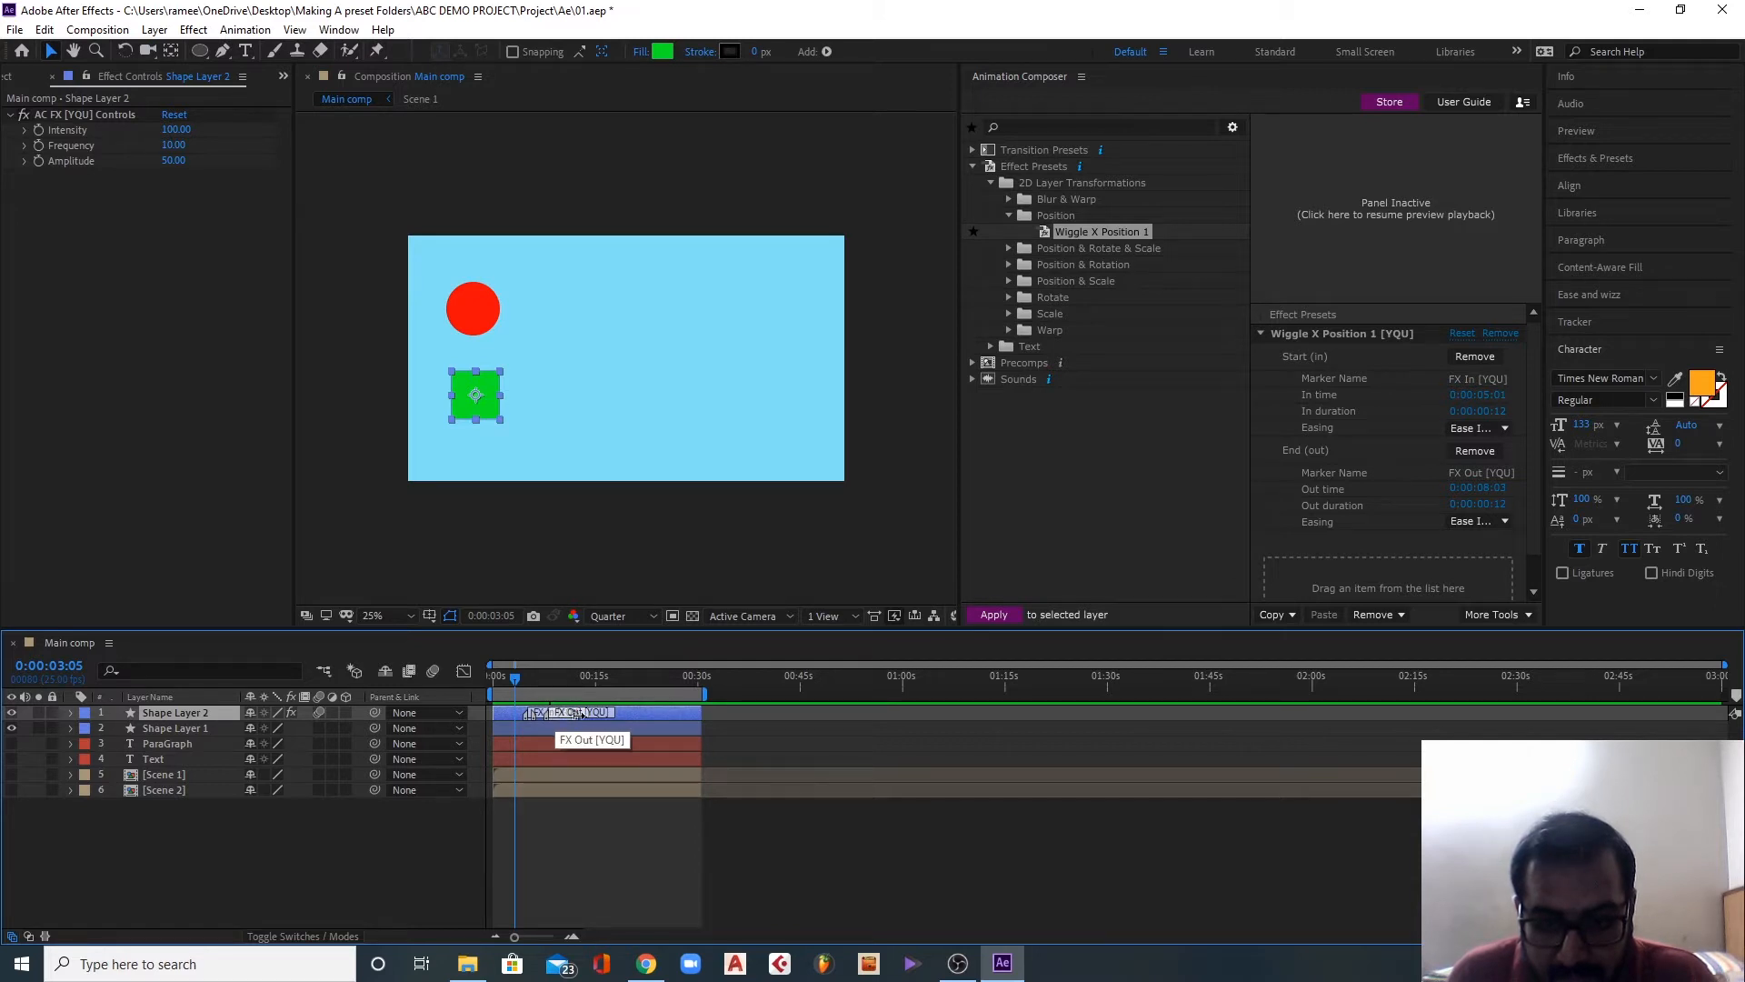
{"action": "mouse_move", "coordinate": [579, 715]}
{"action": "left_mouse_down"}
{"action": "mouse_move", "coordinate": [554, 716]}
{"action": "mouse_move", "coordinate": [596, 715]}
{"action": "mouse_move", "coordinate": [574, 714]}
{"action": "left_mouse_up"}
{"action": "key", "text": "space"}
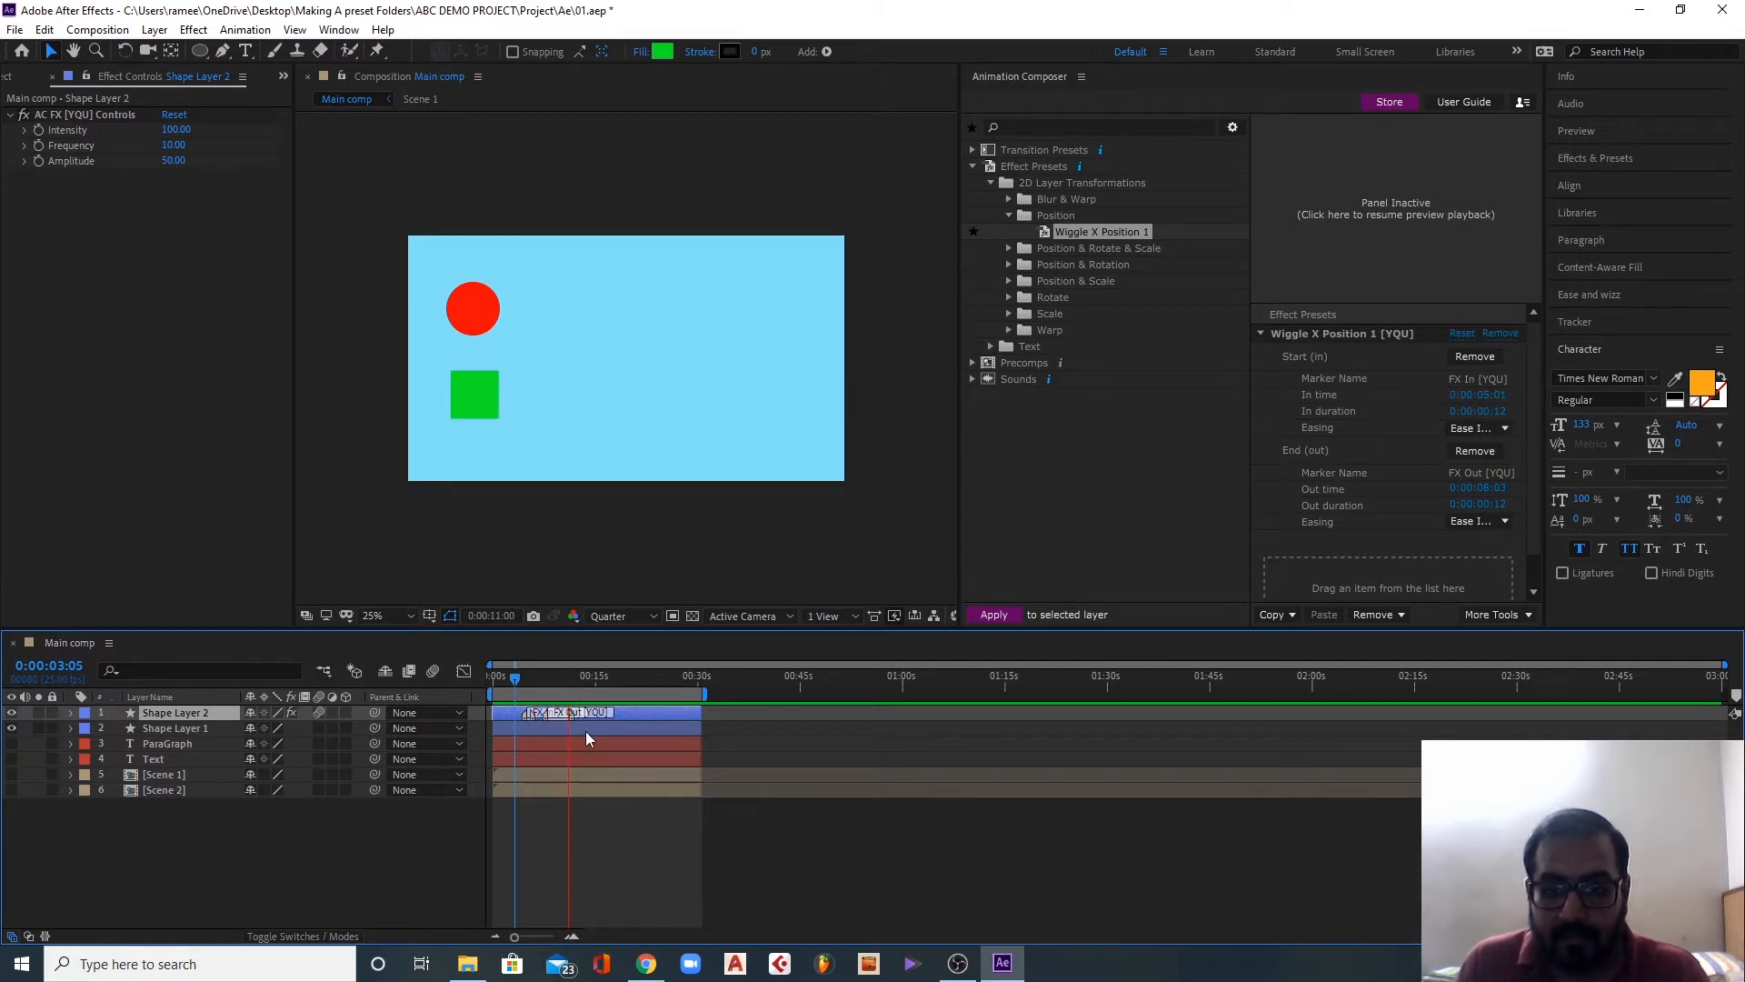
{"action": "key", "text": "space"}
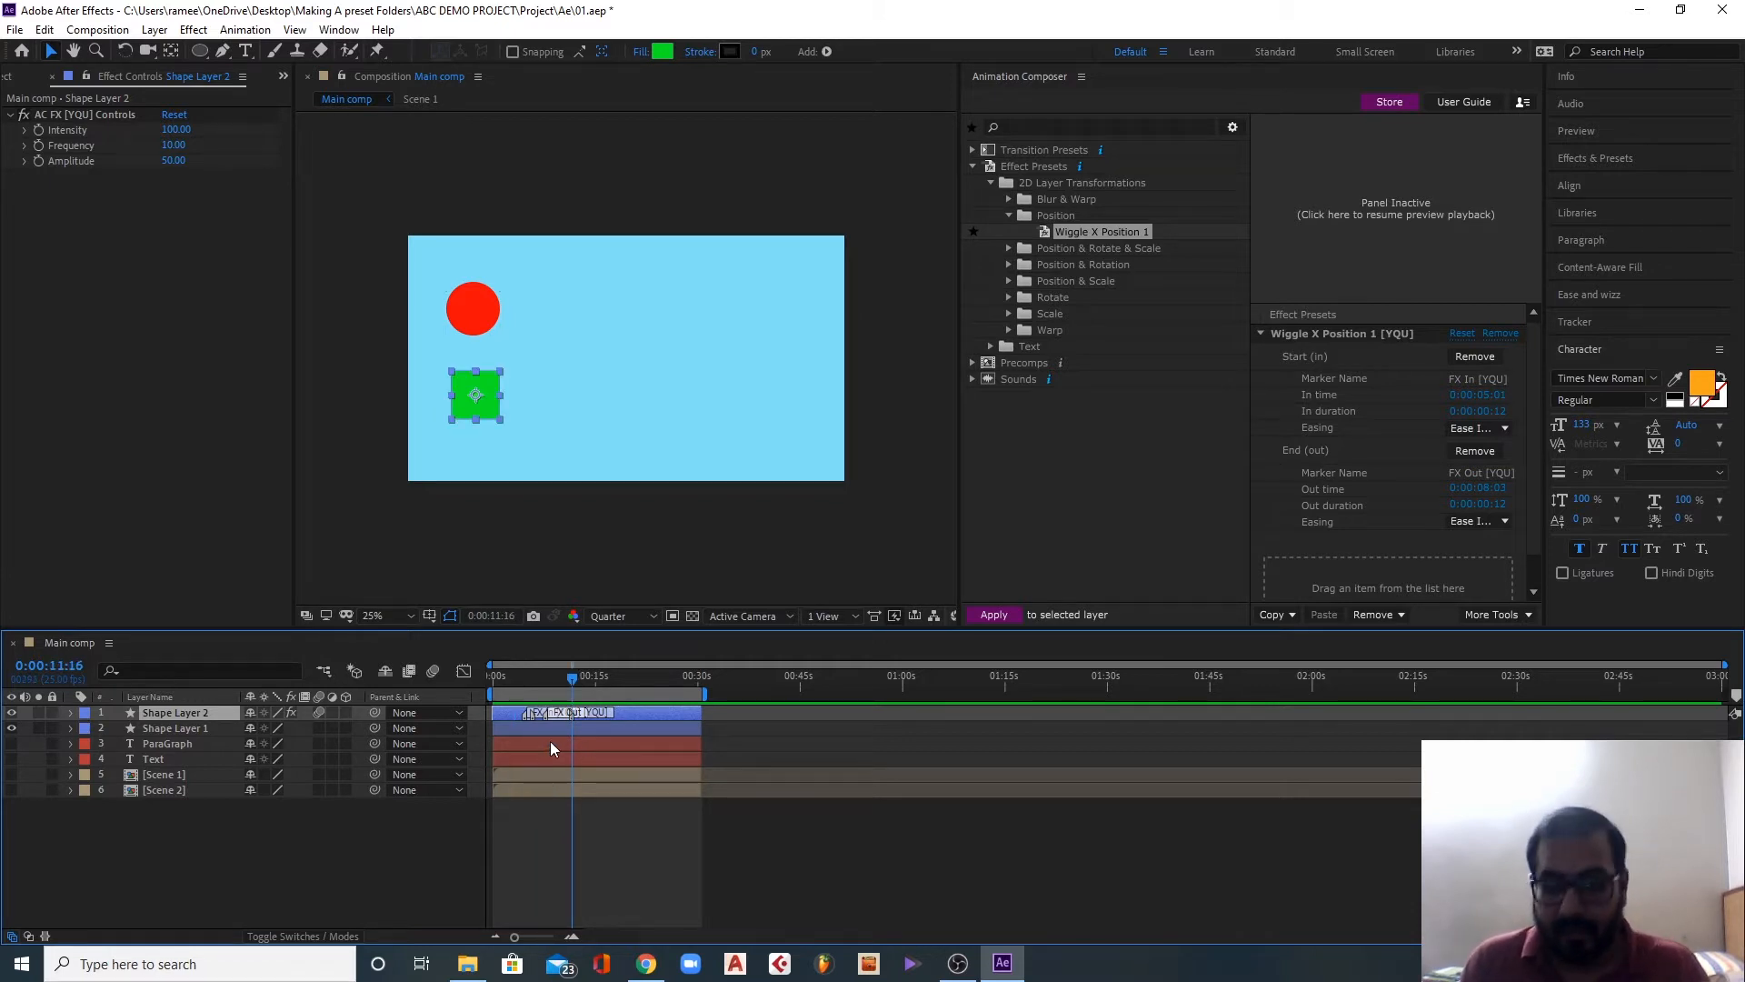
Step: Undo the start and end markers added to the Wiggle X Position 1 preset
{"action": "key", "text": "ctrl+z"}
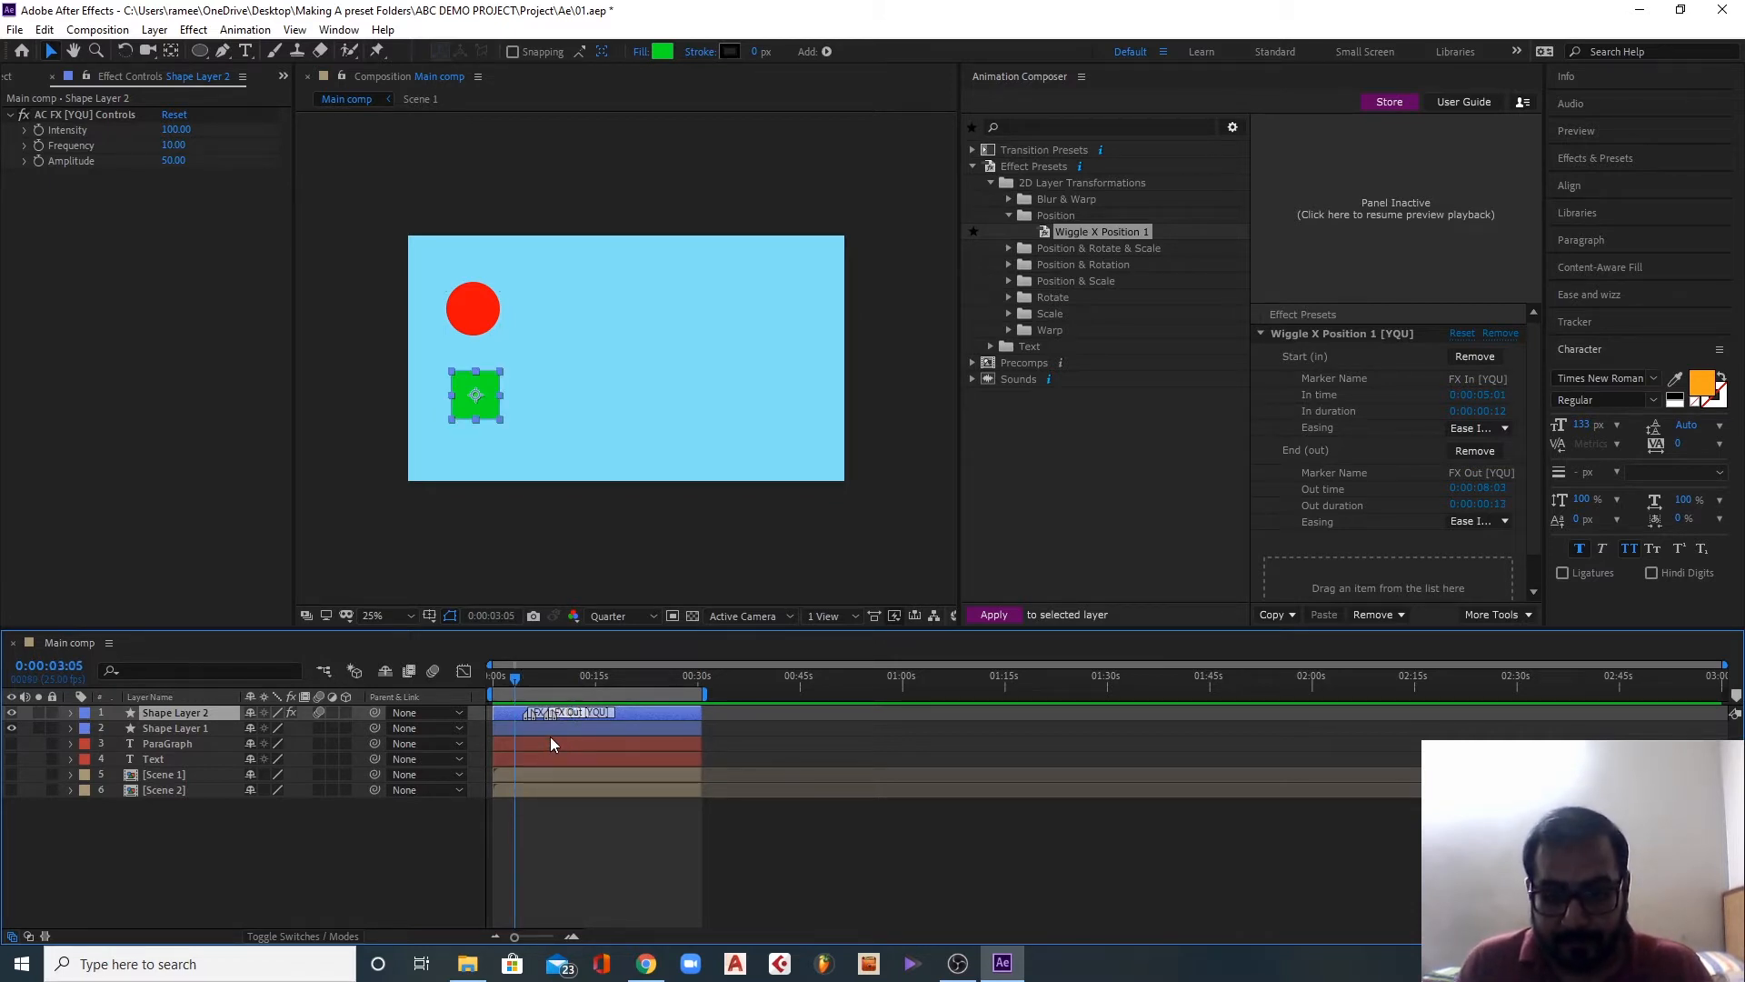
{"action": "key", "text": "ctrl+z"}
{"action": "key", "text": "ctrl+z"}
{"action": "key", "text": "ctrl+z"}
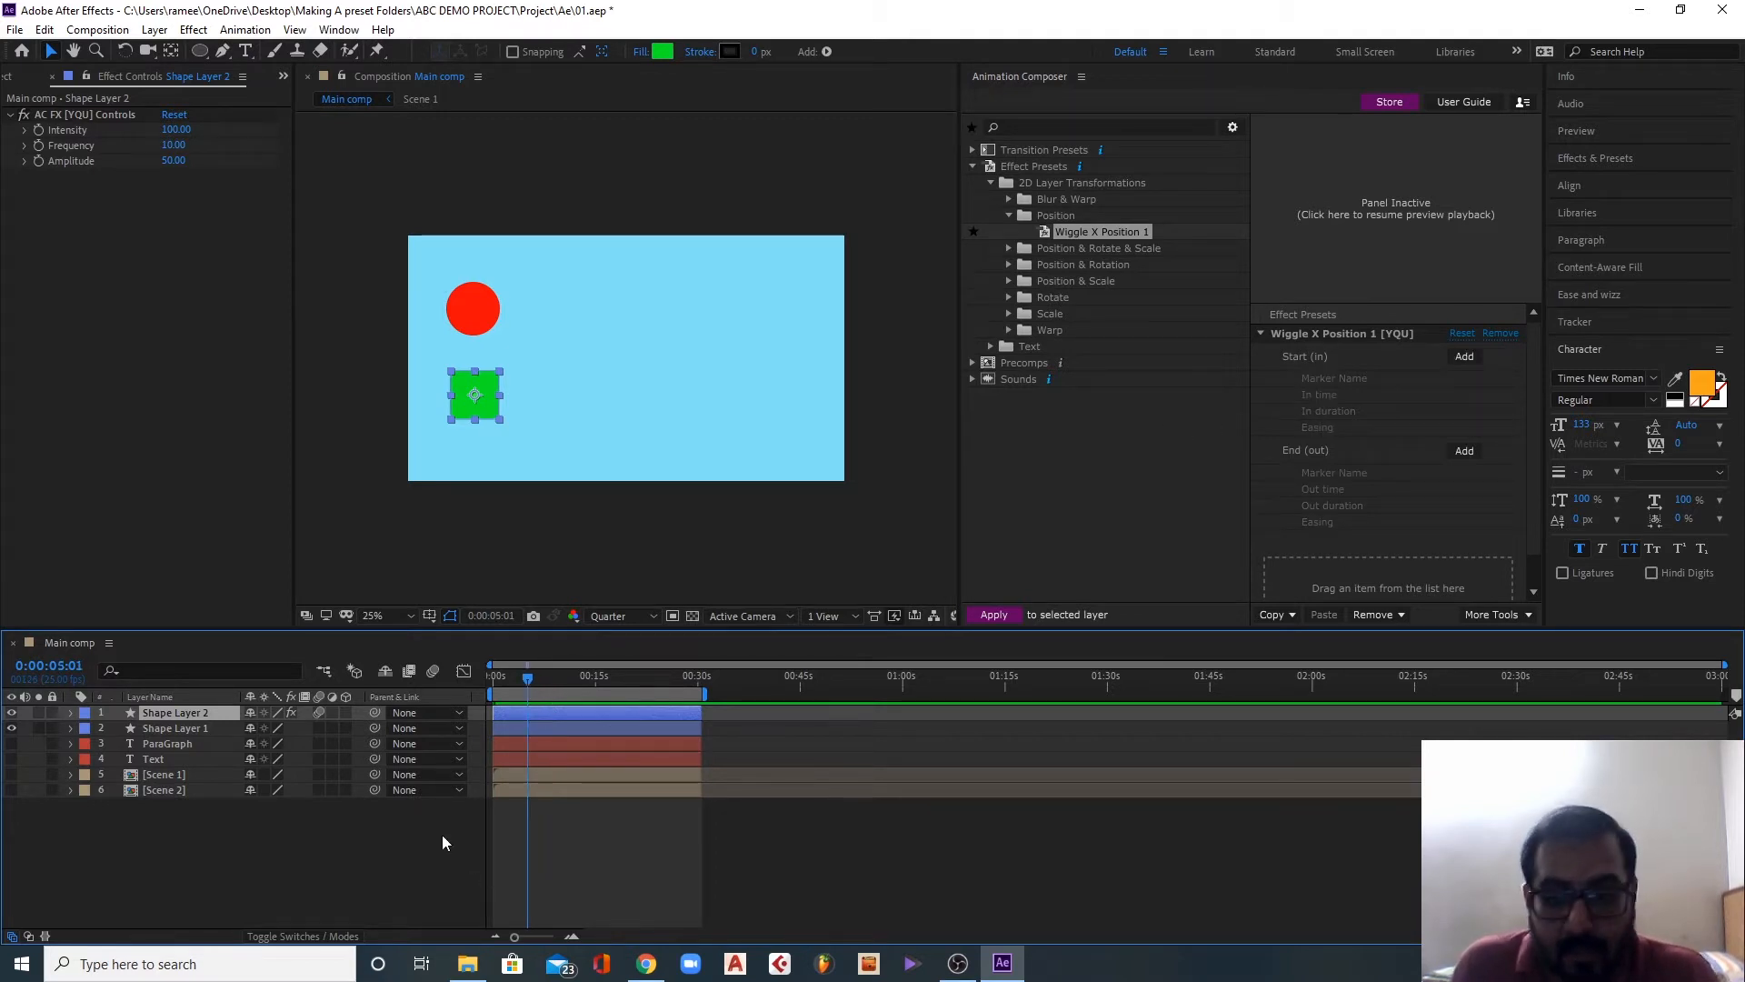
Step: Add the Cosine Absolute Y Sine X Position & Rotation 1 effect preset to Shape Layer 2 and preview the combined motion
{"action": "mouse_move", "coordinate": [527, 688]}
{"action": "left_mouse_down"}
{"action": "mouse_move", "coordinate": [505, 689]}
{"action": "mouse_move", "coordinate": [534, 688]}
{"action": "left_mouse_up"}
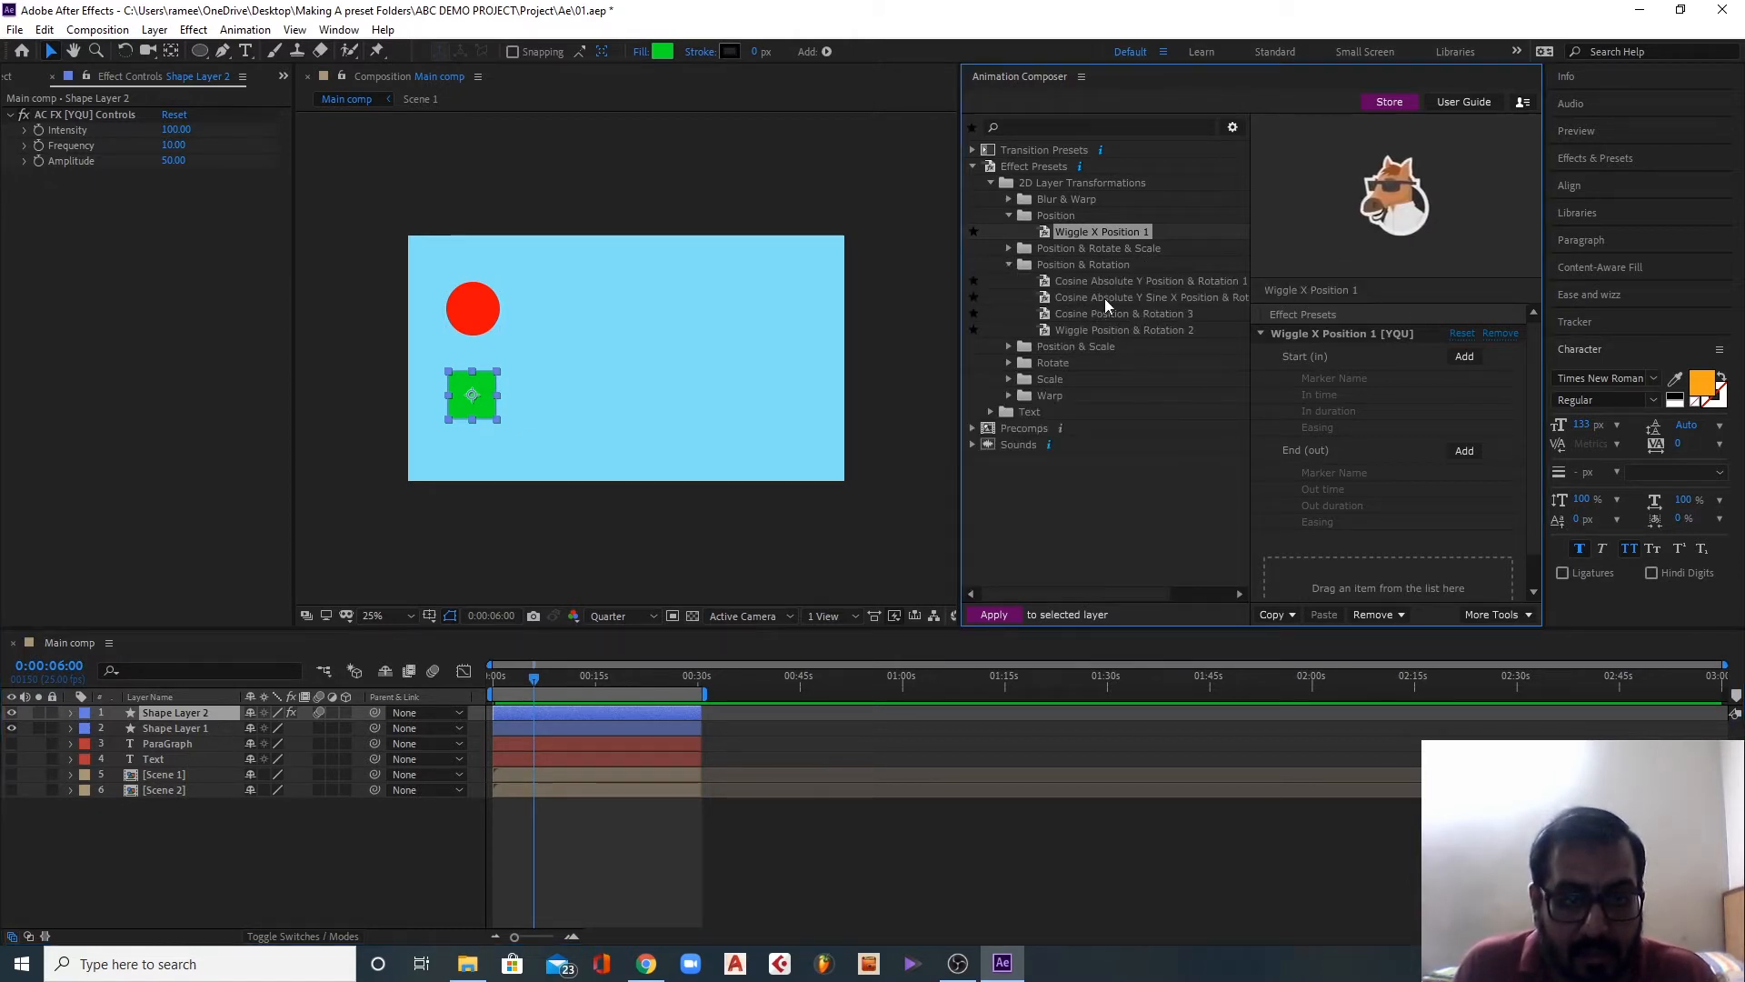
{"action": "left_click", "coordinate": [1105, 298]}
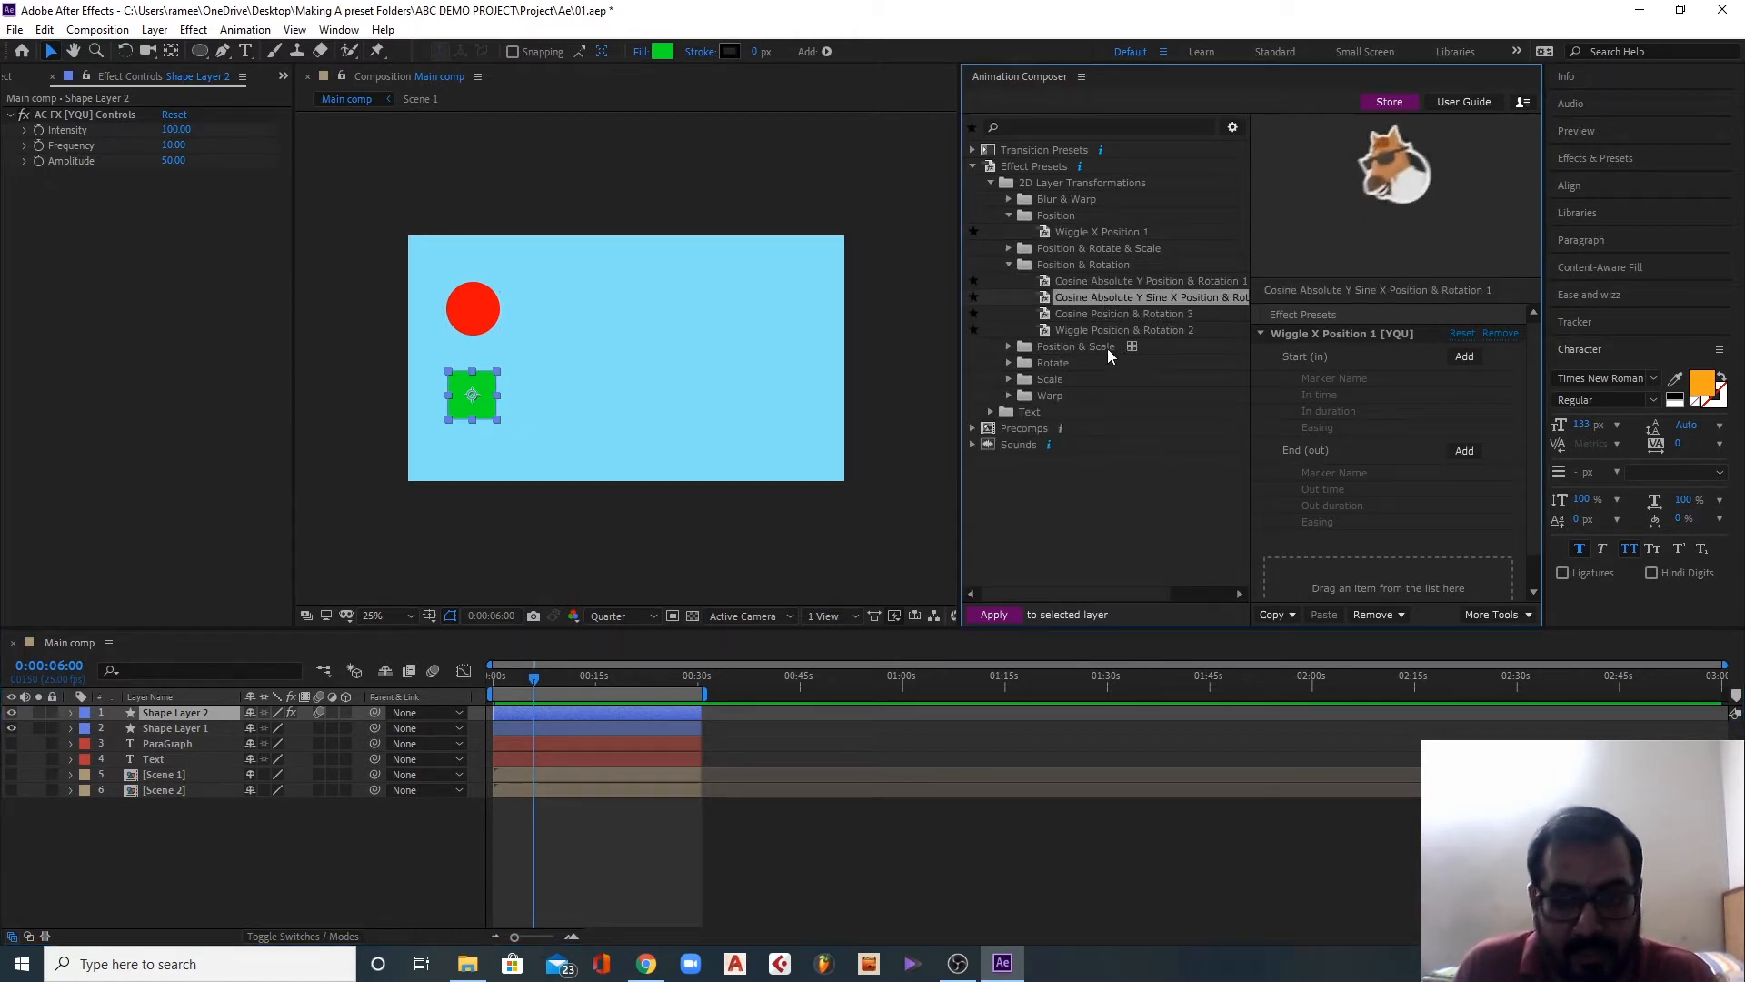
{"action": "left_click_drag", "start_coordinate": [1128, 300], "coordinate": [1377, 415]}
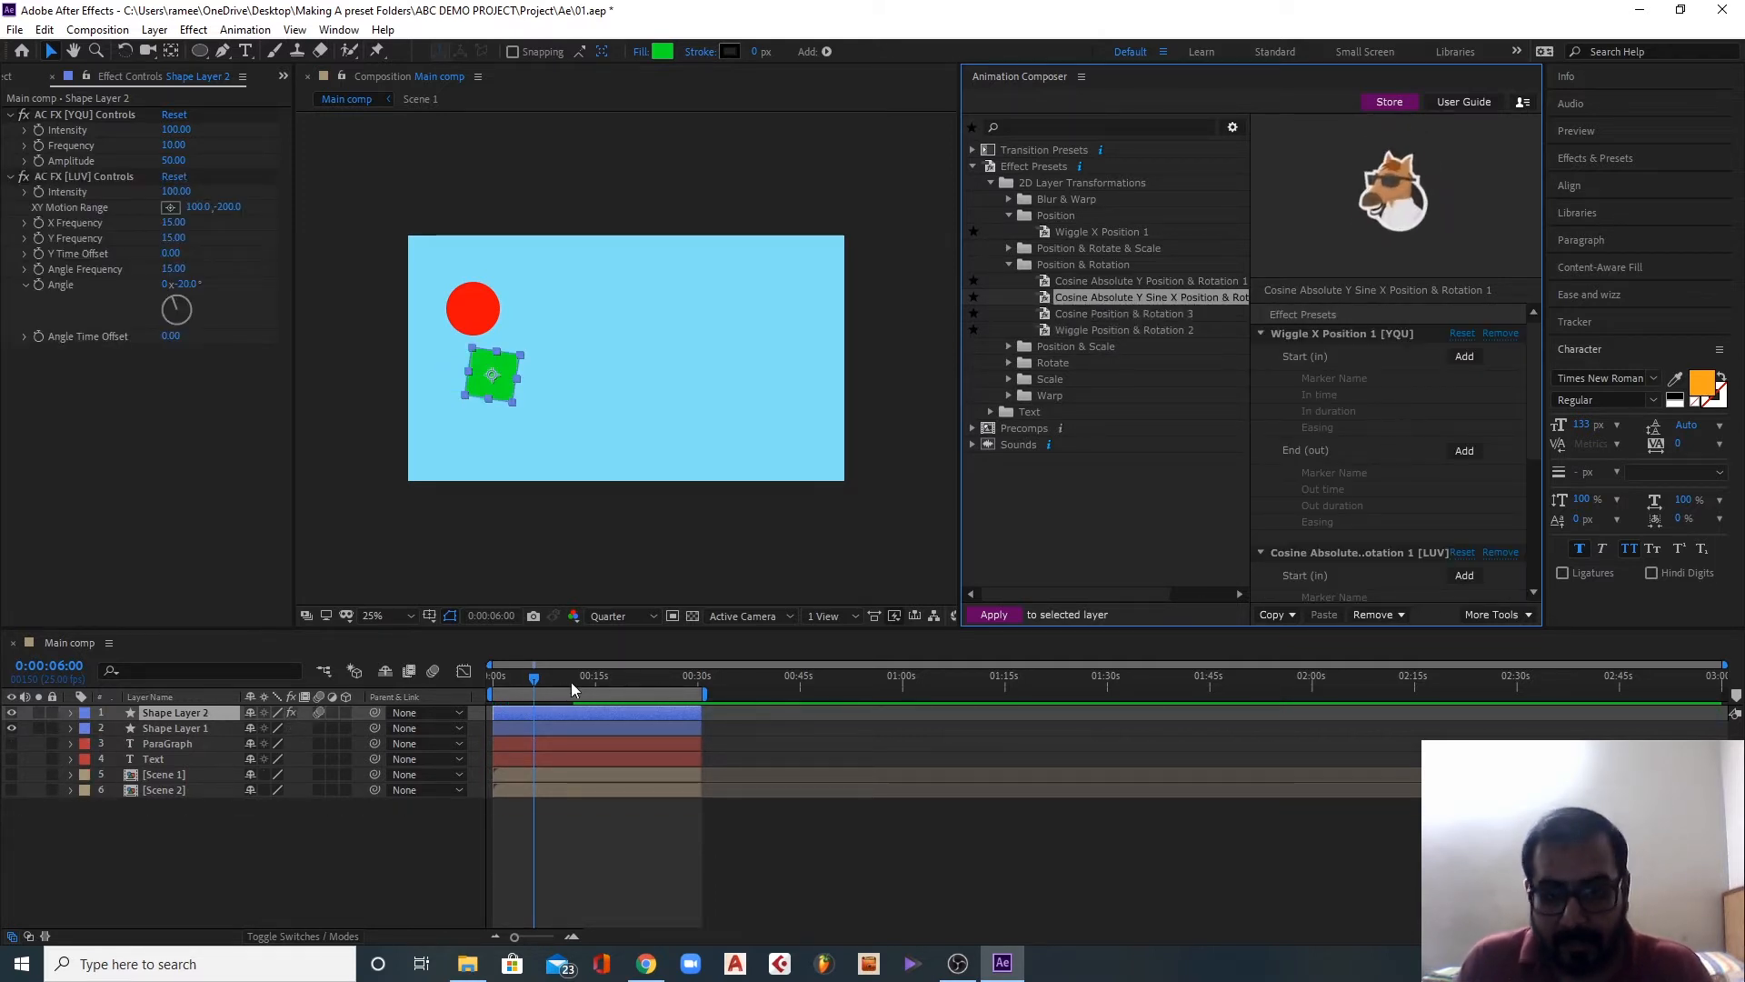
{"action": "left_click", "coordinate": [510, 680]}
{"action": "key", "text": "space"}
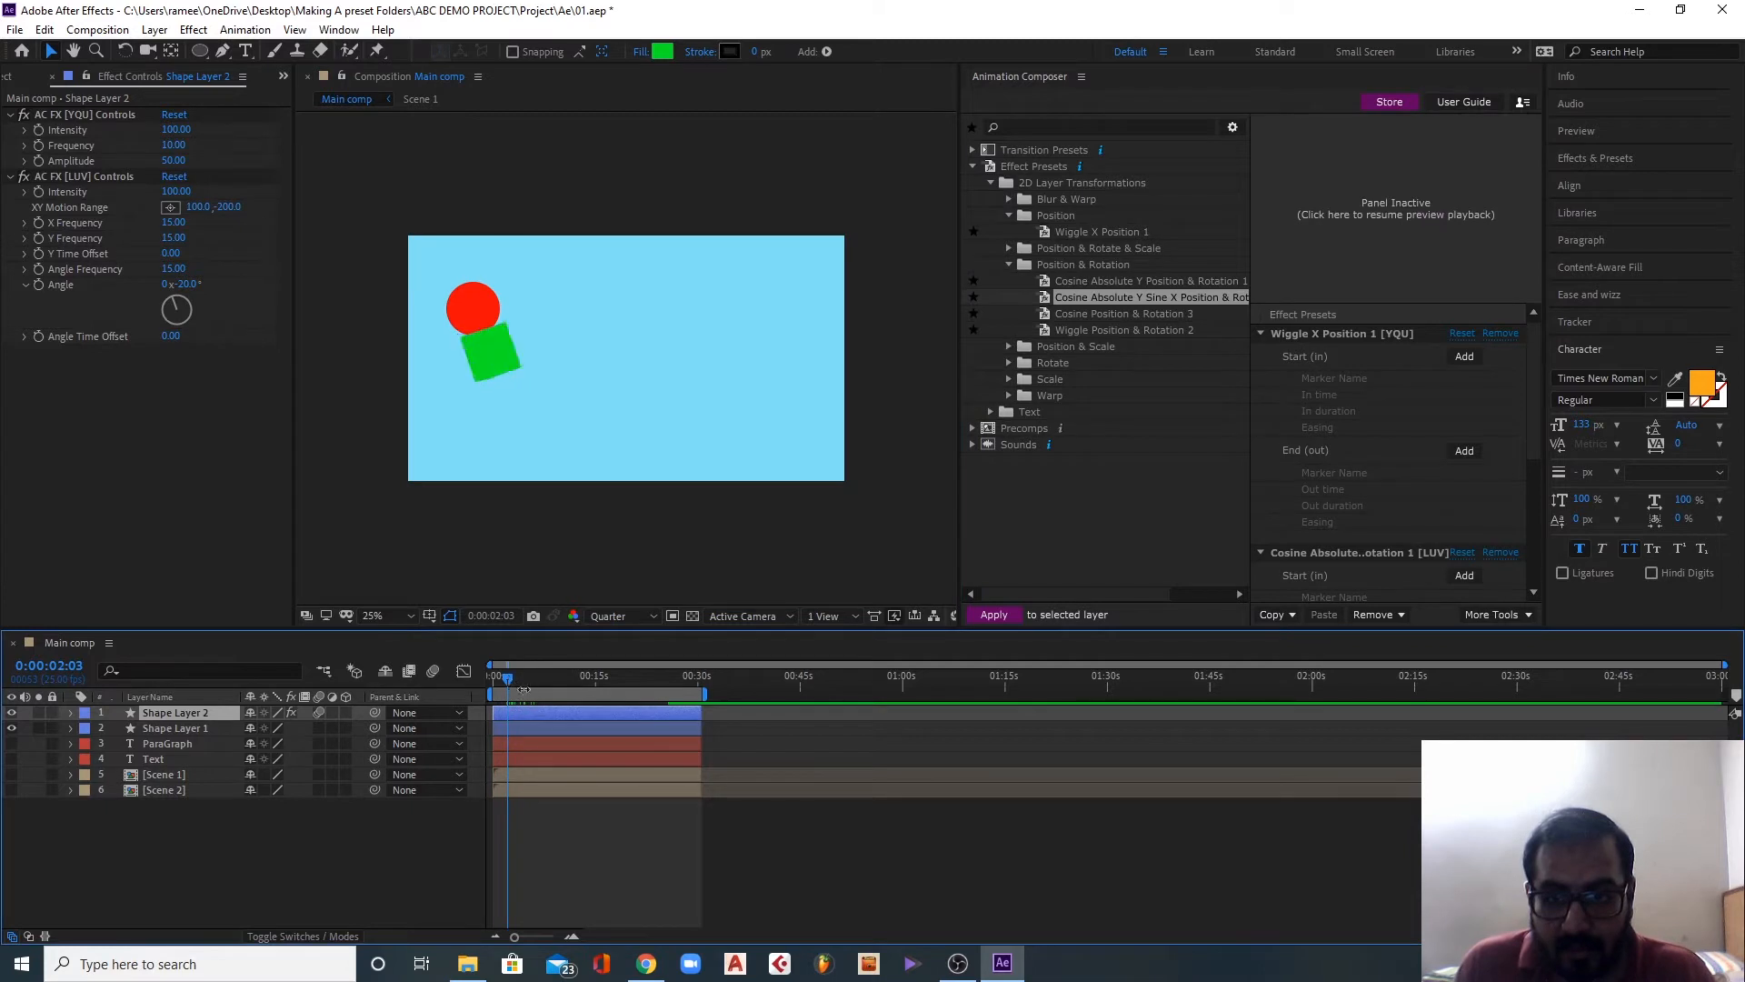
Step: Add a Start (in) marker to the Wiggle X Position 1 preset at 0:00:00:00 and preview the motion
{"action": "left_click_drag", "start_coordinate": [520, 680], "coordinate": [485, 679]}
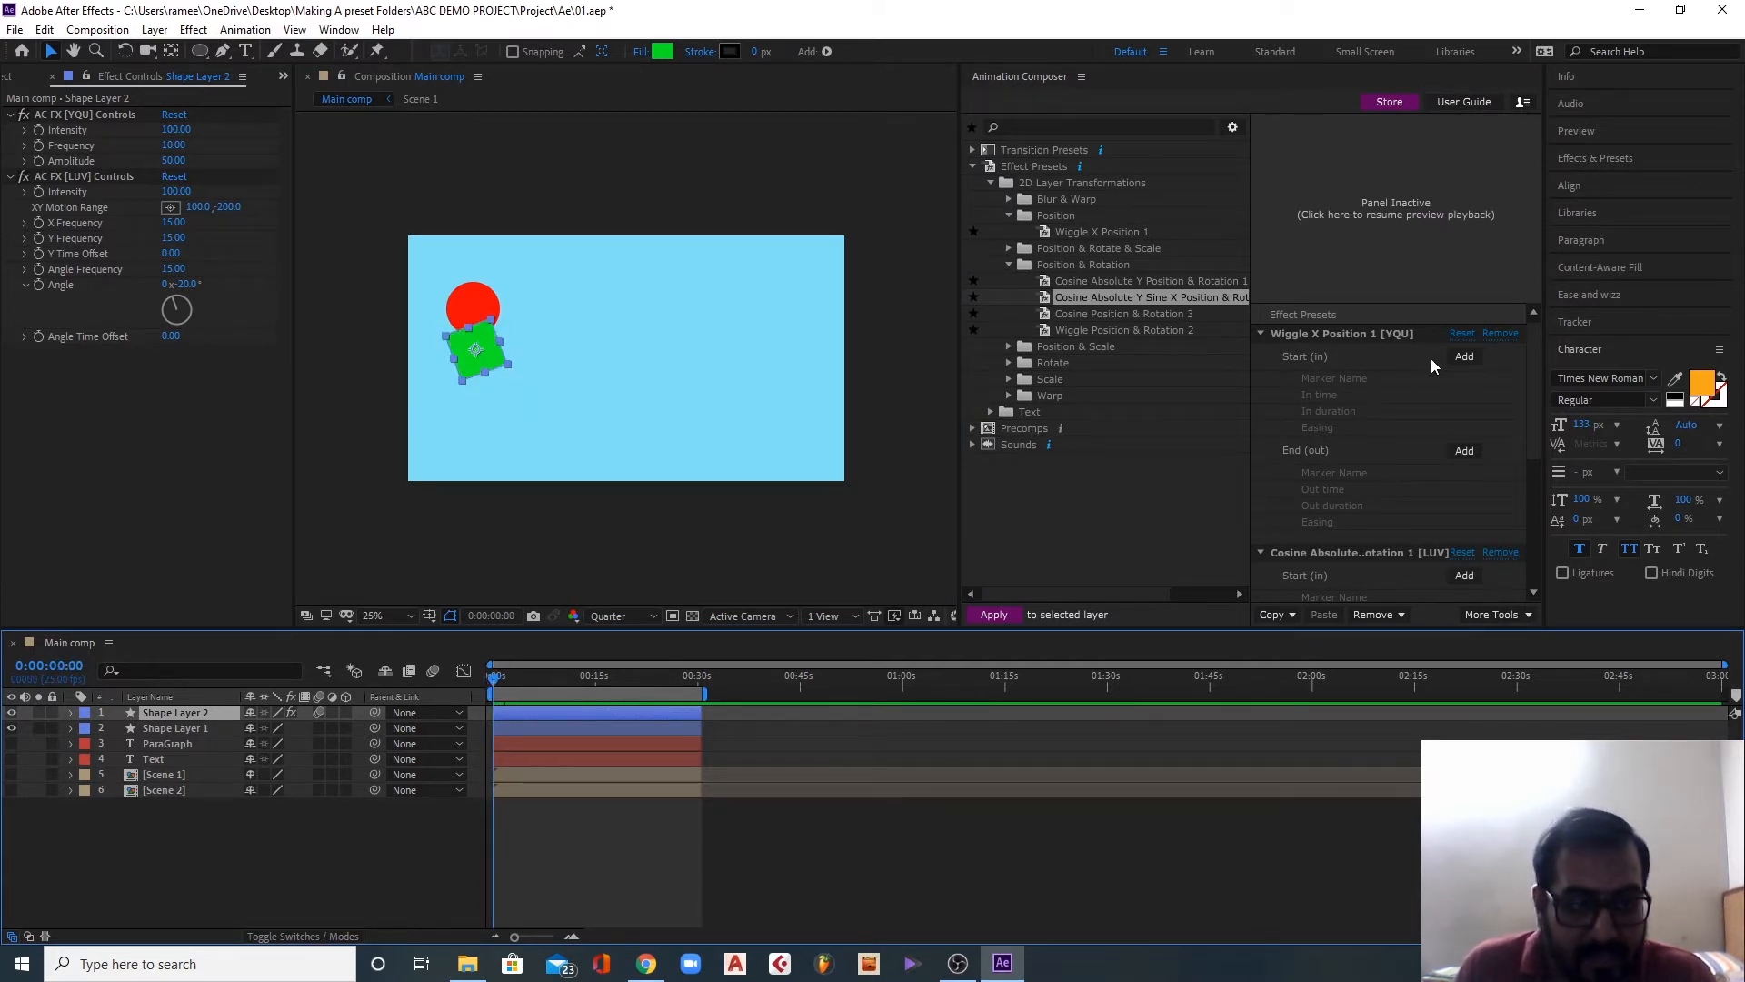
{"action": "left_click", "coordinate": [1465, 358]}
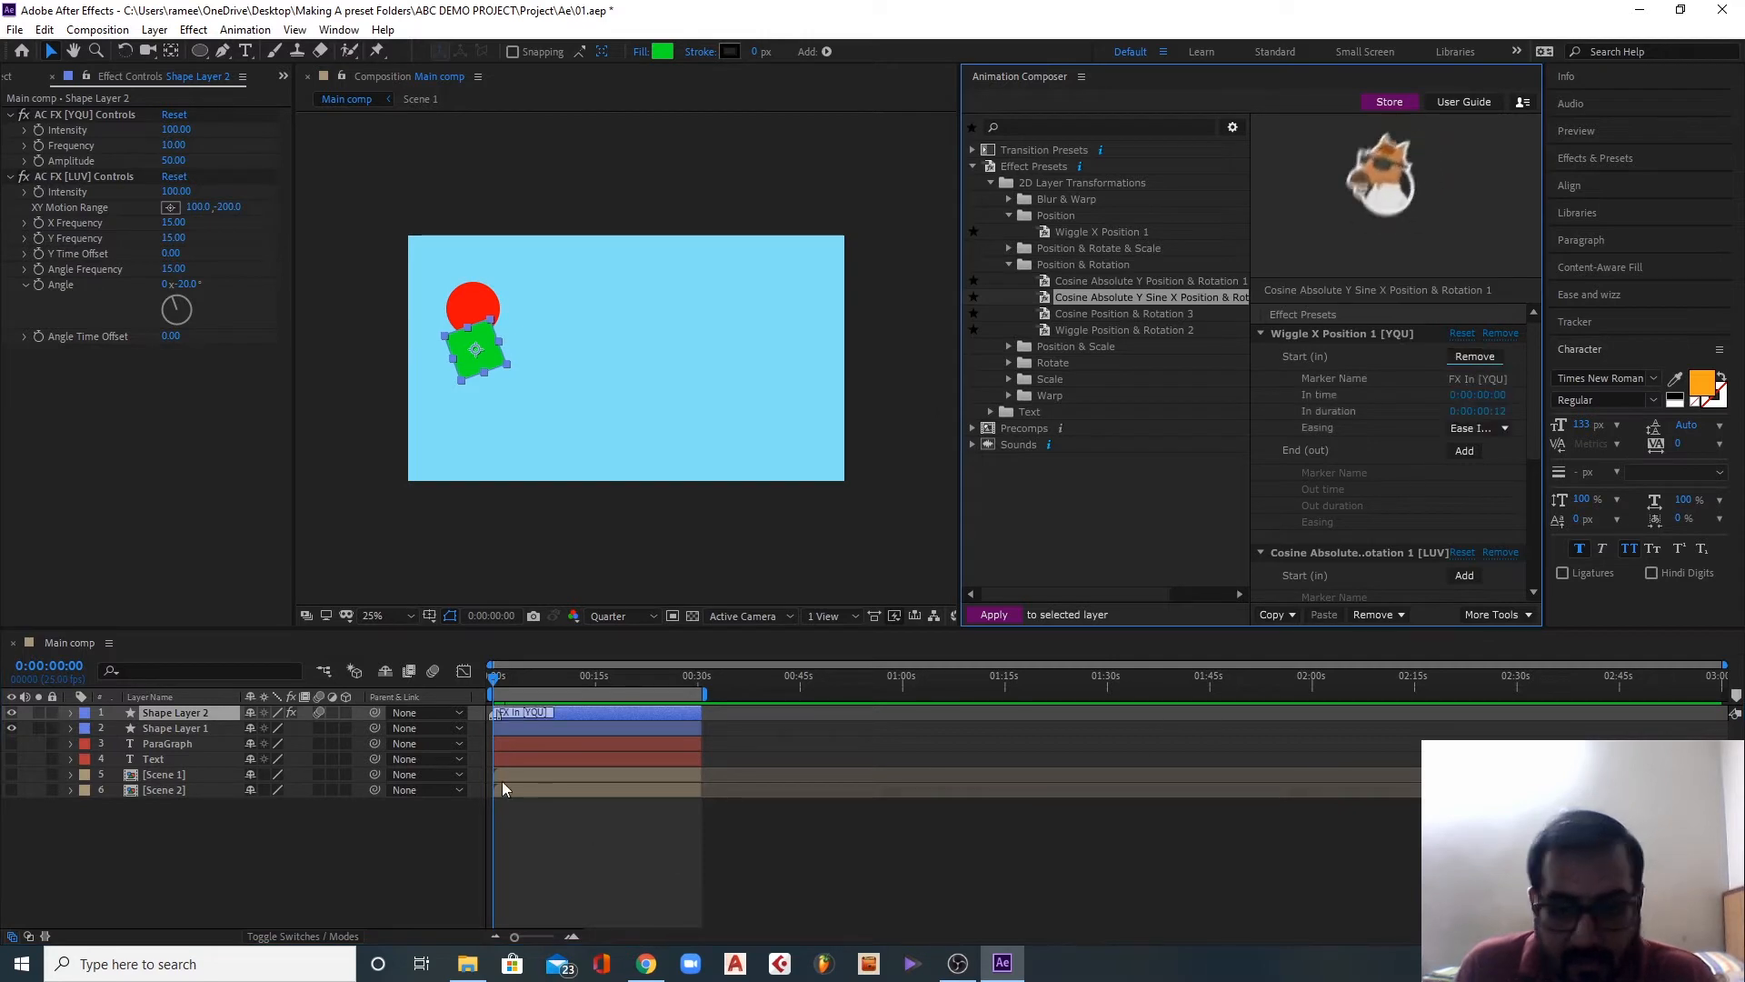
{"action": "left_click", "coordinate": [496, 684]}
{"action": "key", "text": "space"}
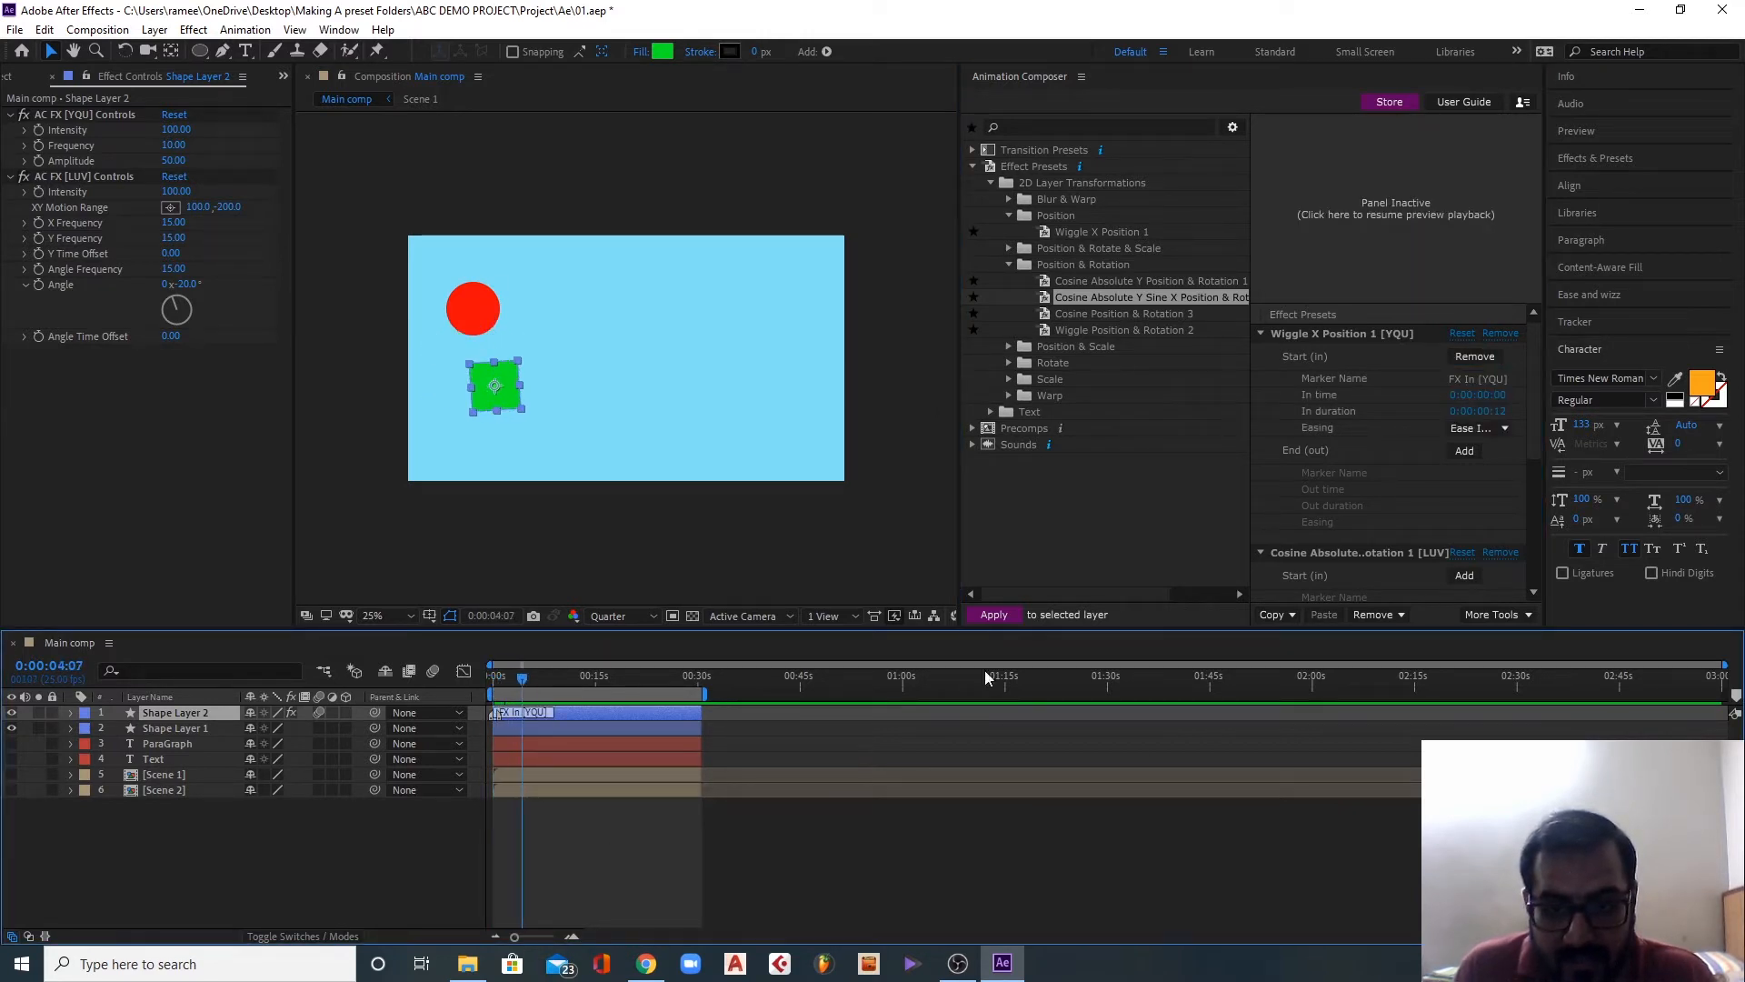
Step: Add an End (out) marker to the Wiggle X Position 1 preset at 0:00:04:07 and replay the animation from the start
{"action": "left_click", "coordinate": [1465, 452]}
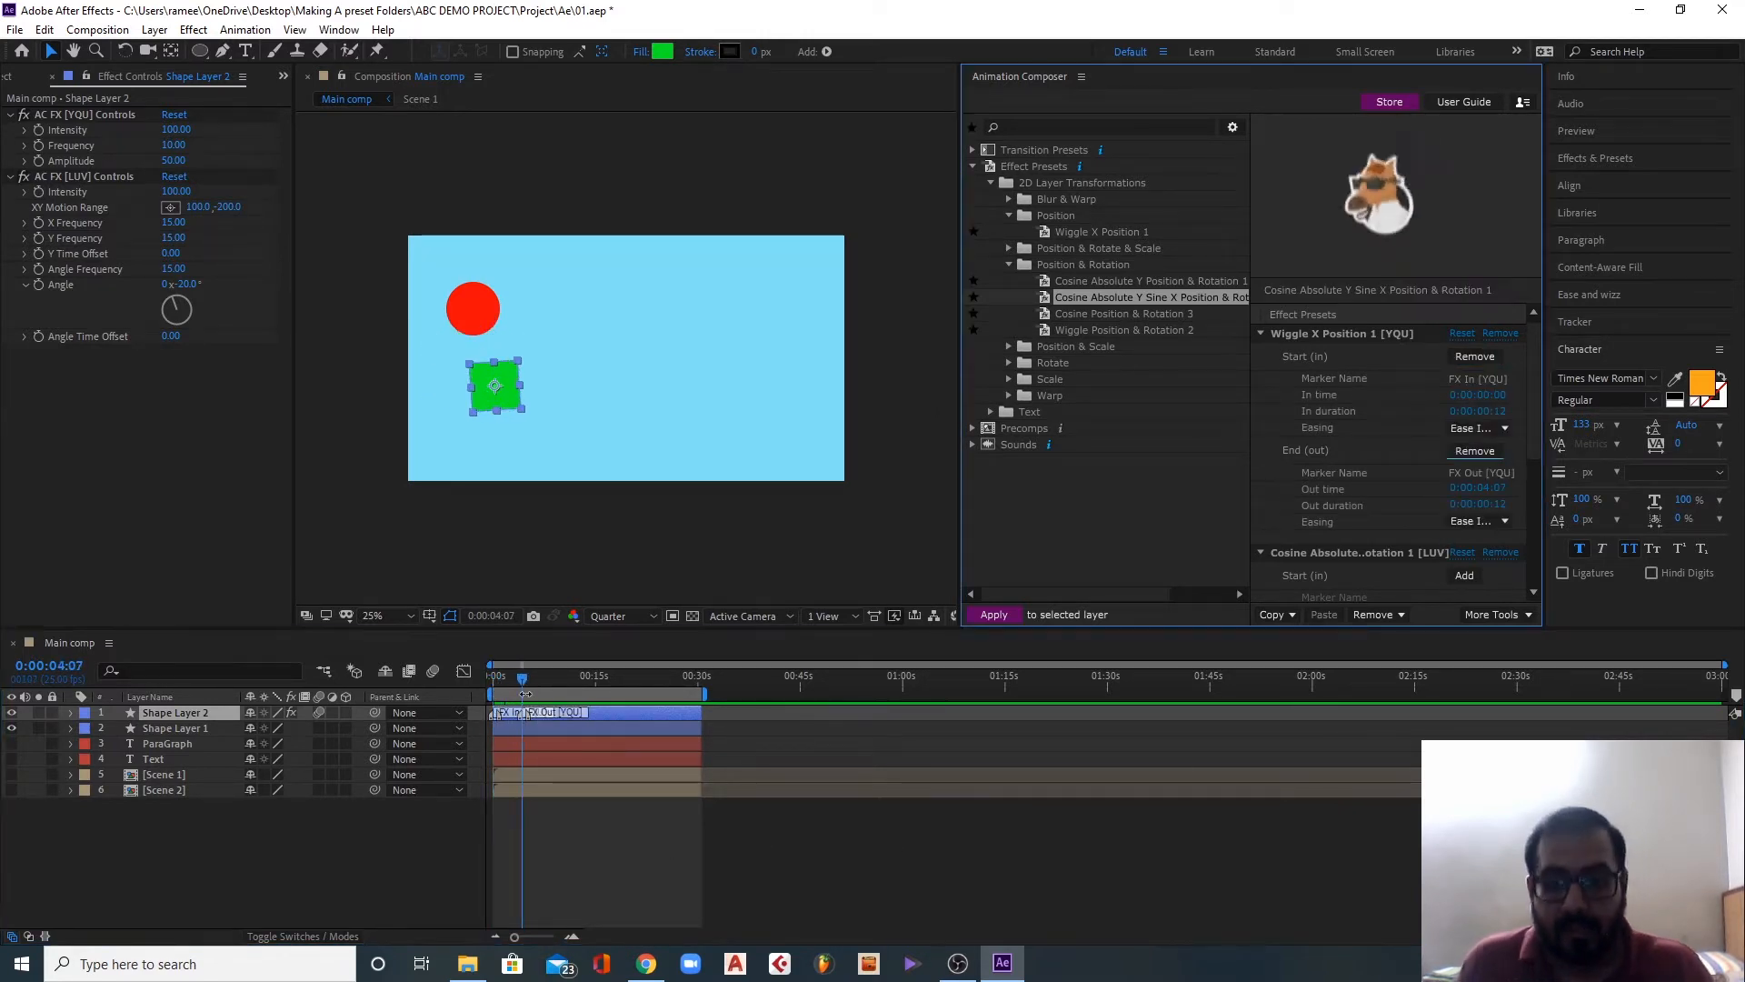
{"action": "left_click", "coordinate": [486, 671]}
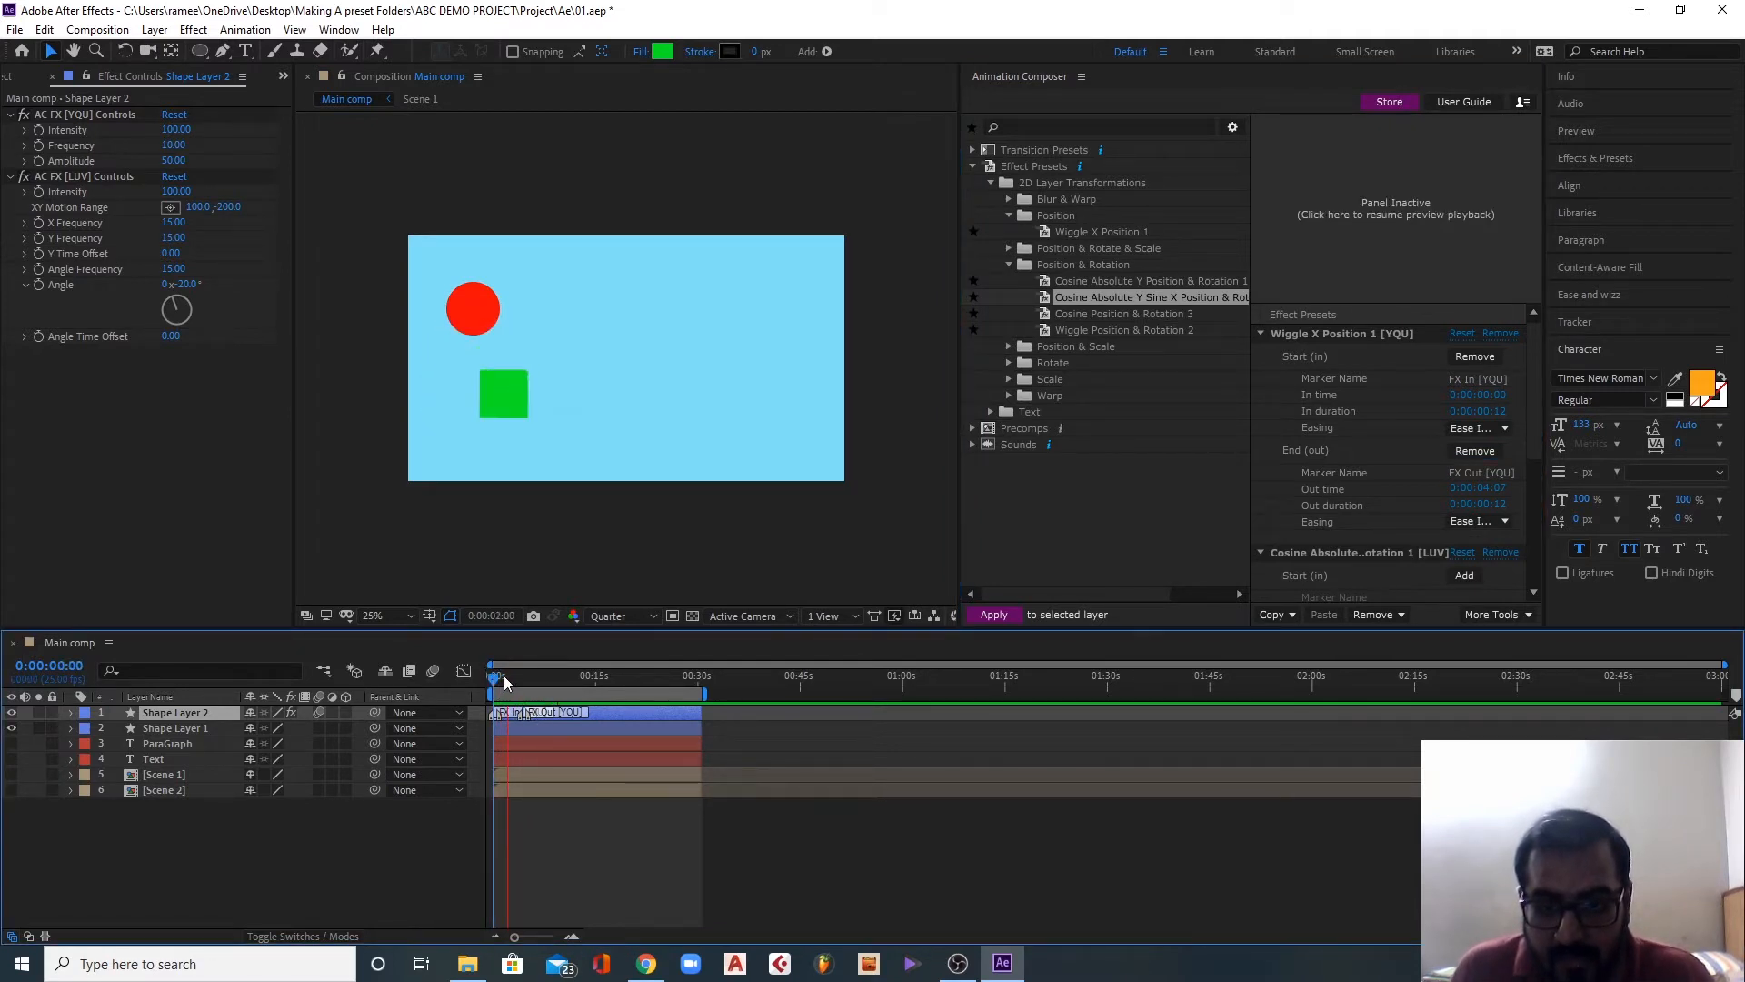
{"action": "left_click_drag", "start_coordinate": [505, 675], "coordinate": [538, 684]}
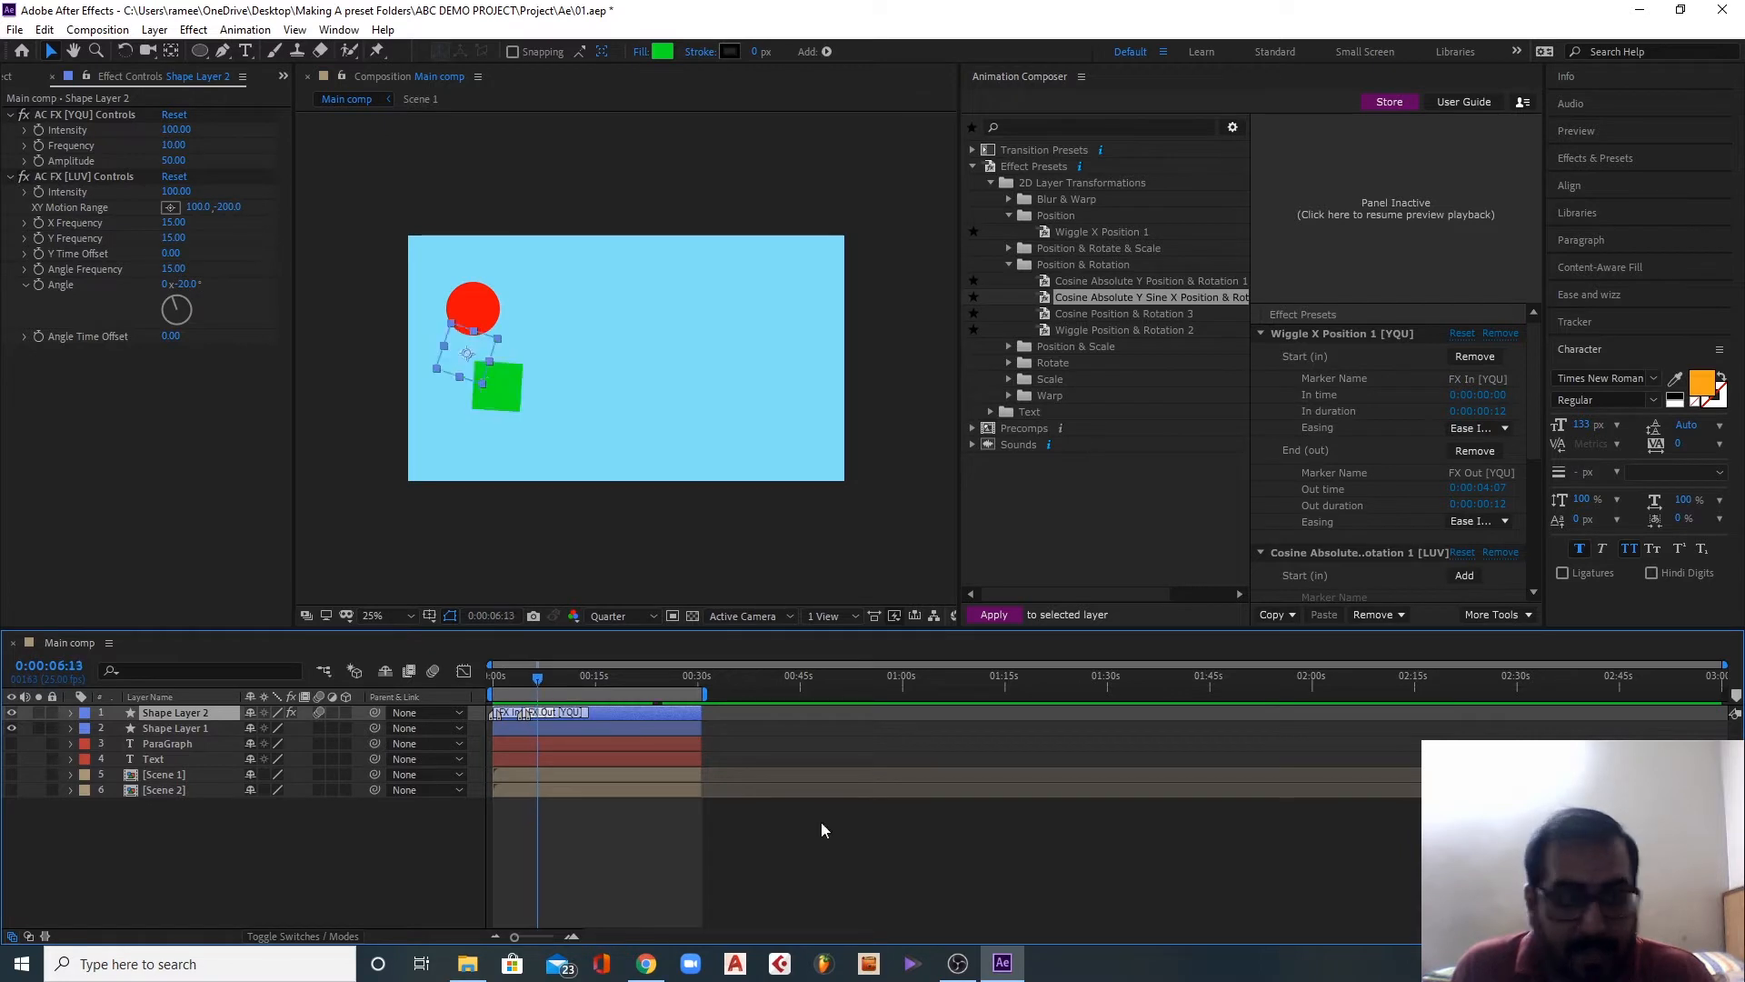
Step: Set the Wiggle X Position 1 start easing to Ease Out Cubic and scrub through the result
{"action": "left_click", "coordinate": [1496, 428]}
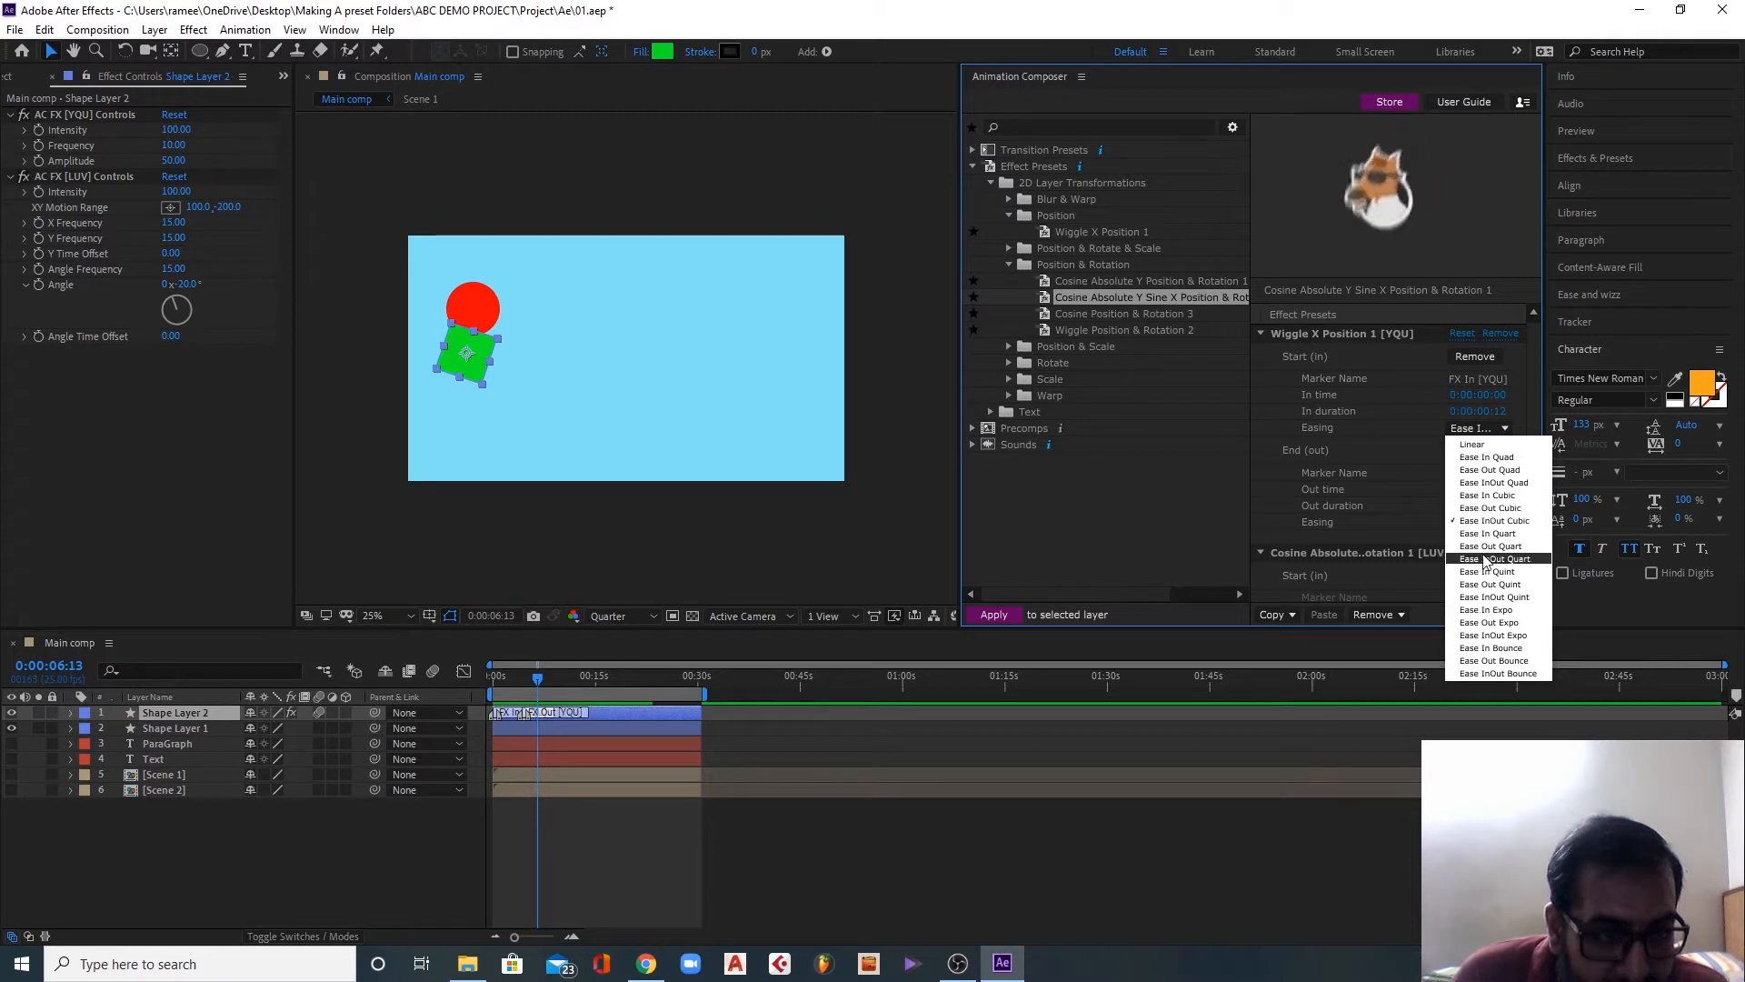
{"action": "left_click", "coordinate": [1491, 508]}
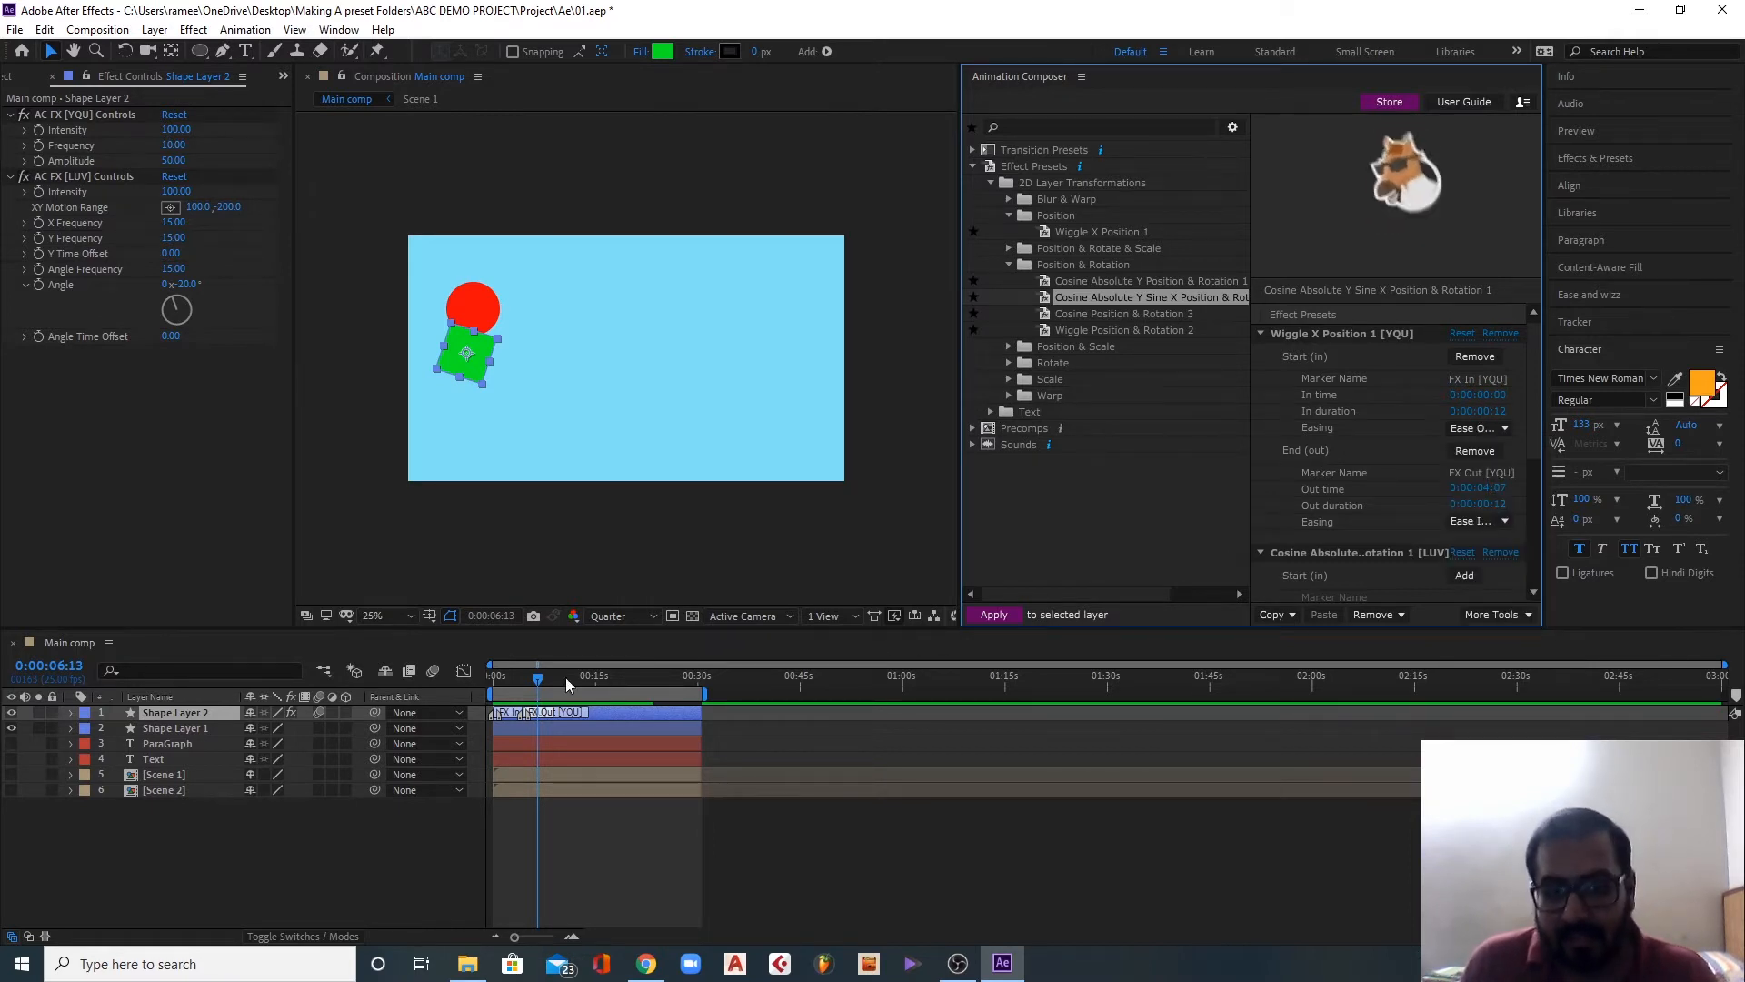
{"action": "left_click_drag", "start_coordinate": [496, 677], "coordinate": [521, 677]}
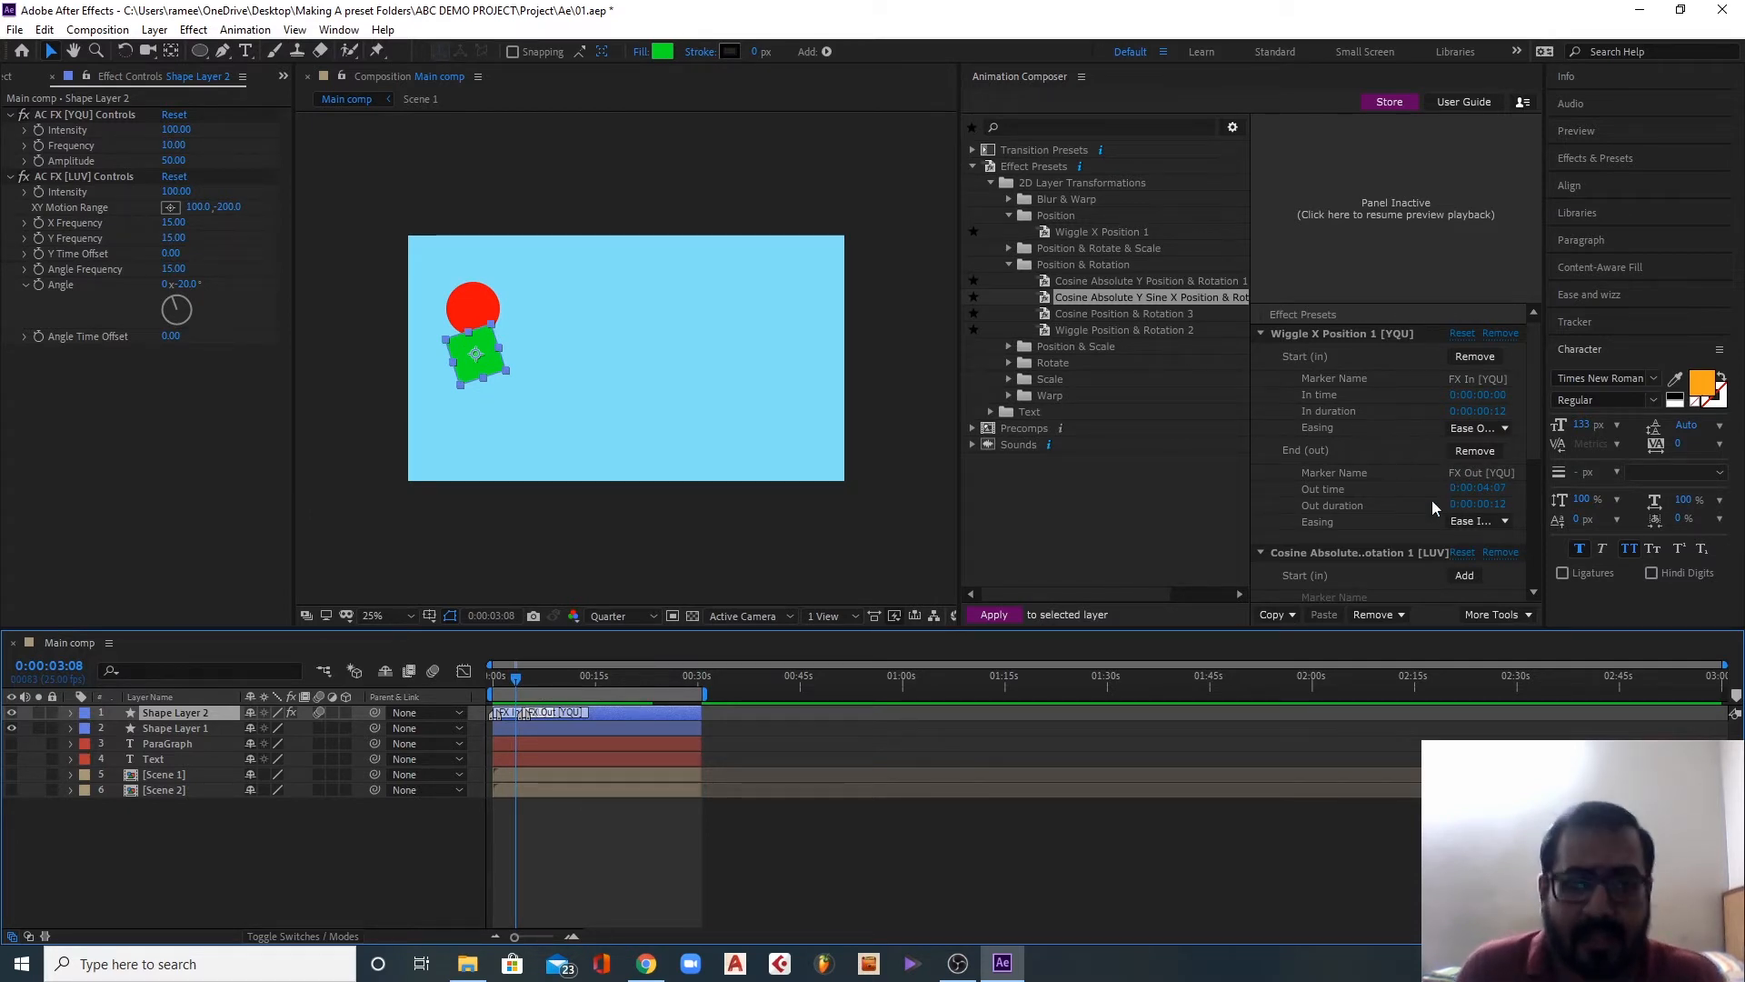
{"action": "scroll", "coordinate": [1394, 476], "scroll_direction": "down", "scroll_amount": 2}
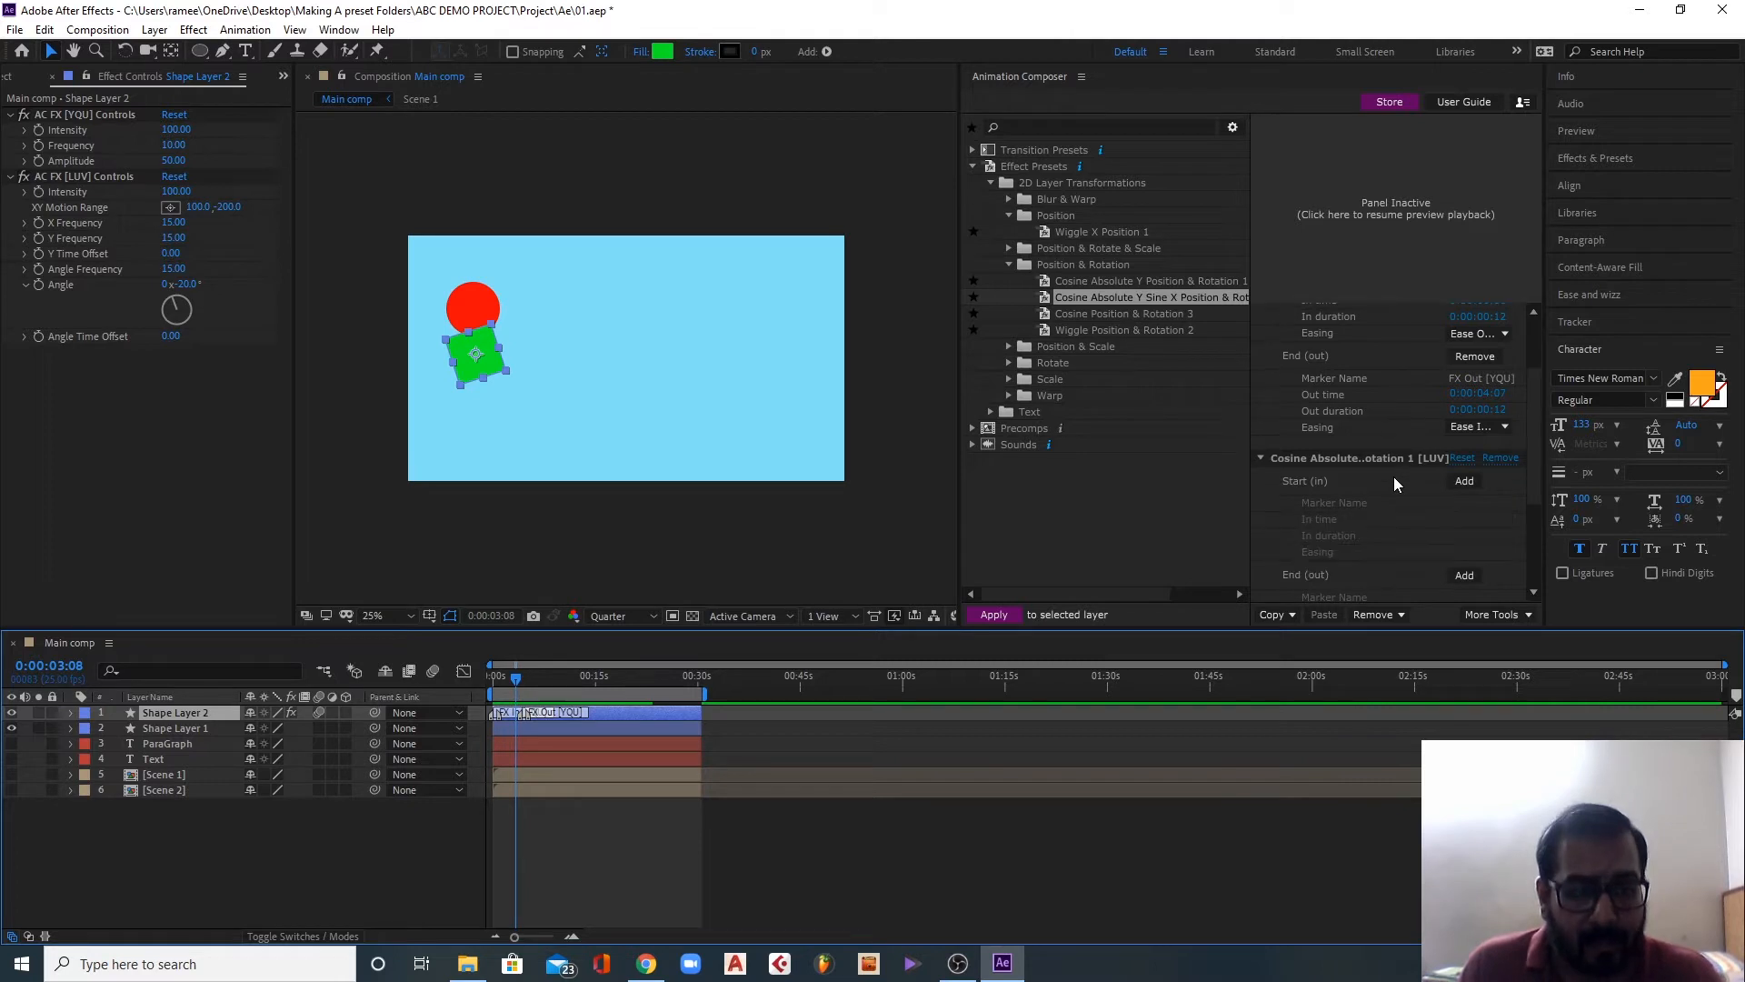
Step: Remove the Cosine Absolute Y Sine X Position & Rotation 1 preset from Shape Layer 2 and preview the remaining wiggle motion
{"action": "scroll", "coordinate": [1437, 500], "scroll_direction": "up", "scroll_amount": 2}
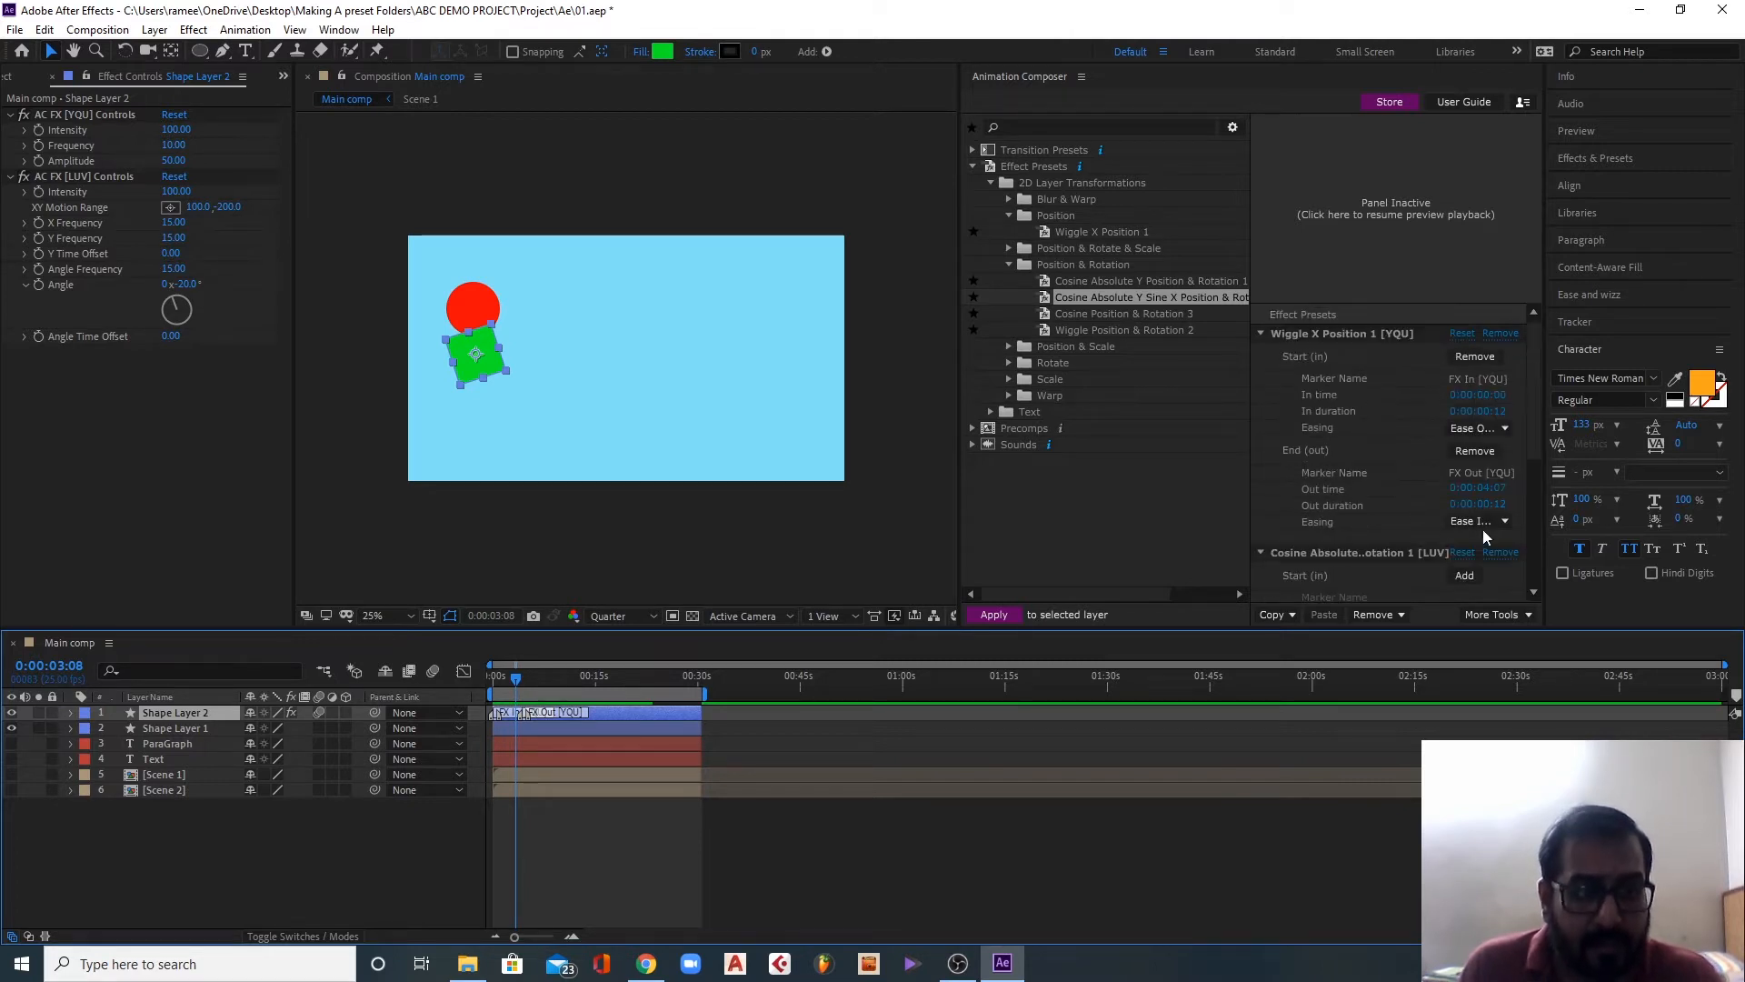
{"action": "left_click", "coordinate": [1501, 553]}
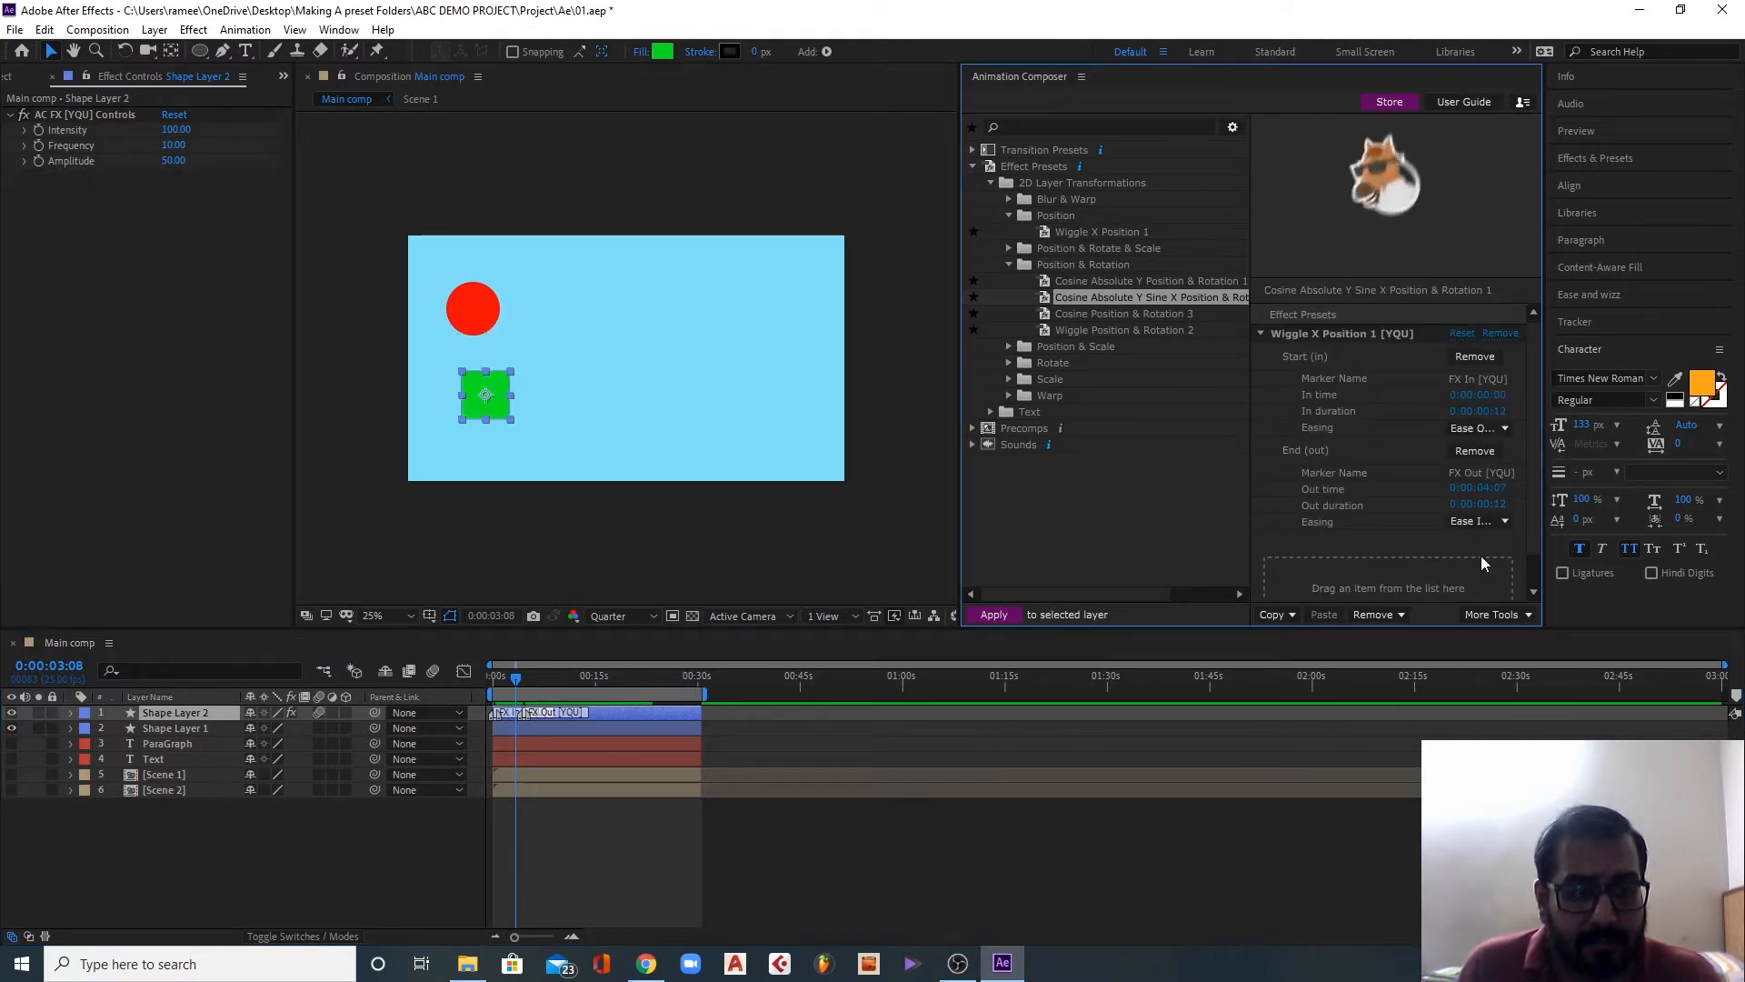
{"action": "left_click", "coordinate": [188, 730]}
{"action": "left_click", "coordinate": [181, 715]}
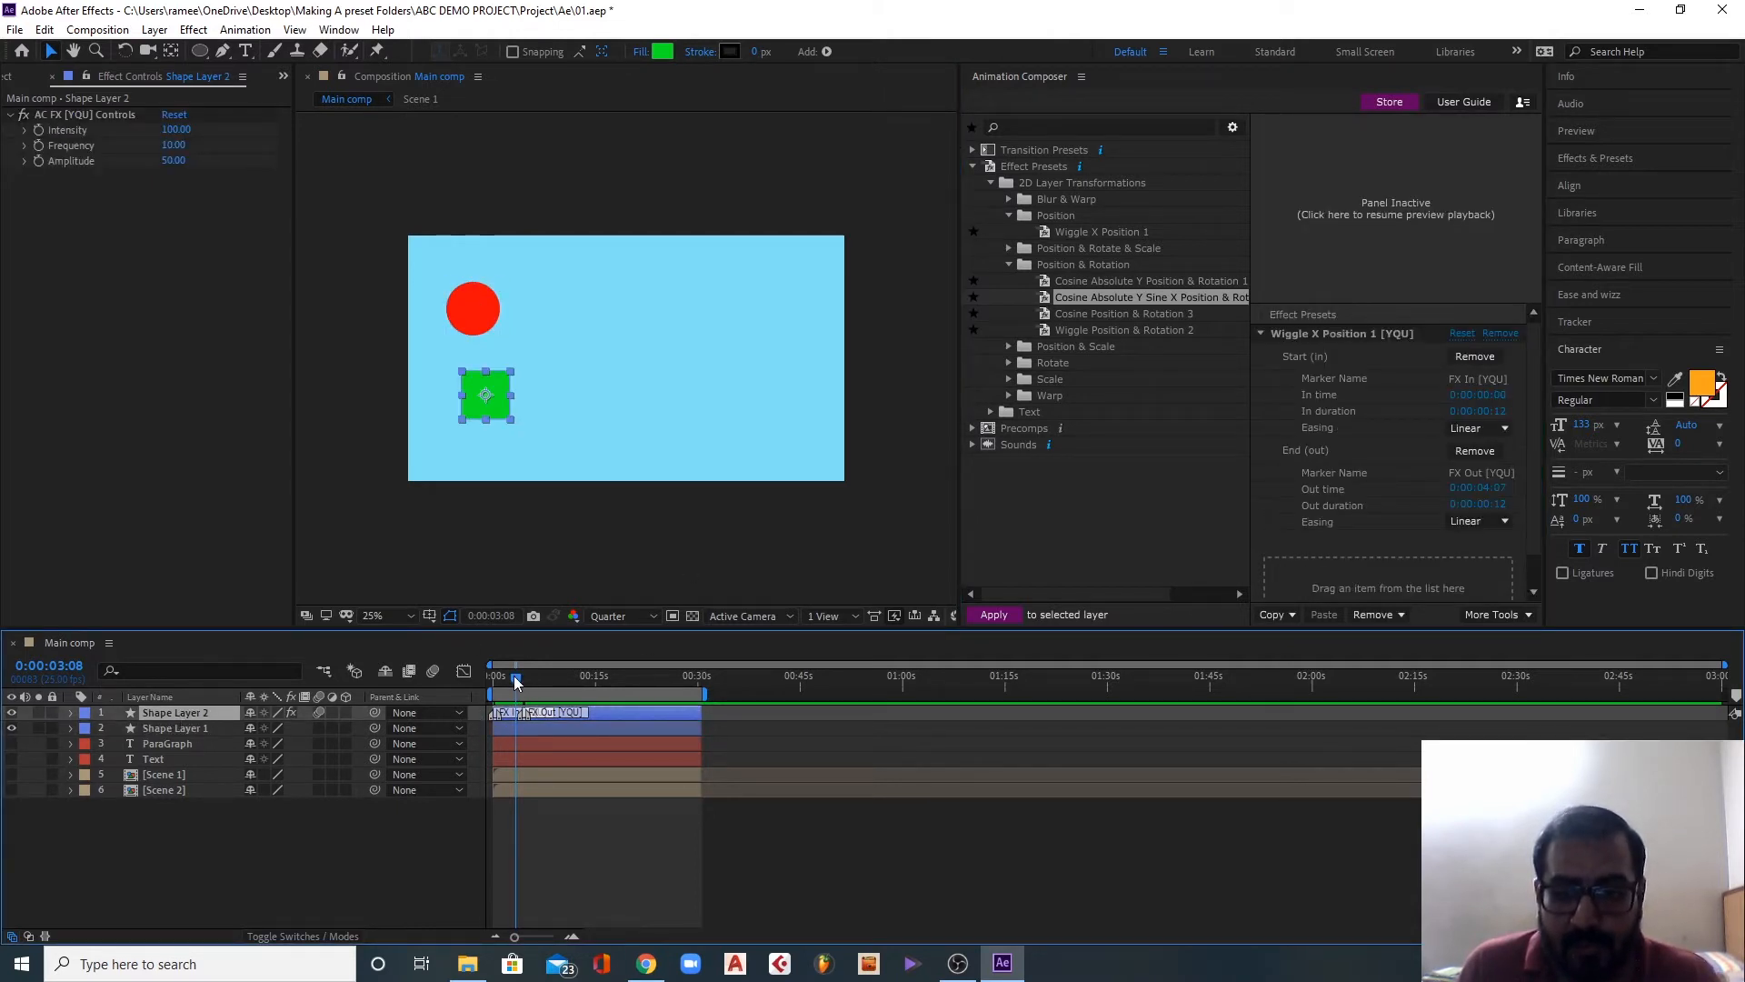
{"action": "mouse_move", "coordinate": [515, 684]}
{"action": "left_mouse_down"}
{"action": "mouse_move", "coordinate": [533, 684]}
{"action": "mouse_move", "coordinate": [507, 684]}
{"action": "left_mouse_up"}
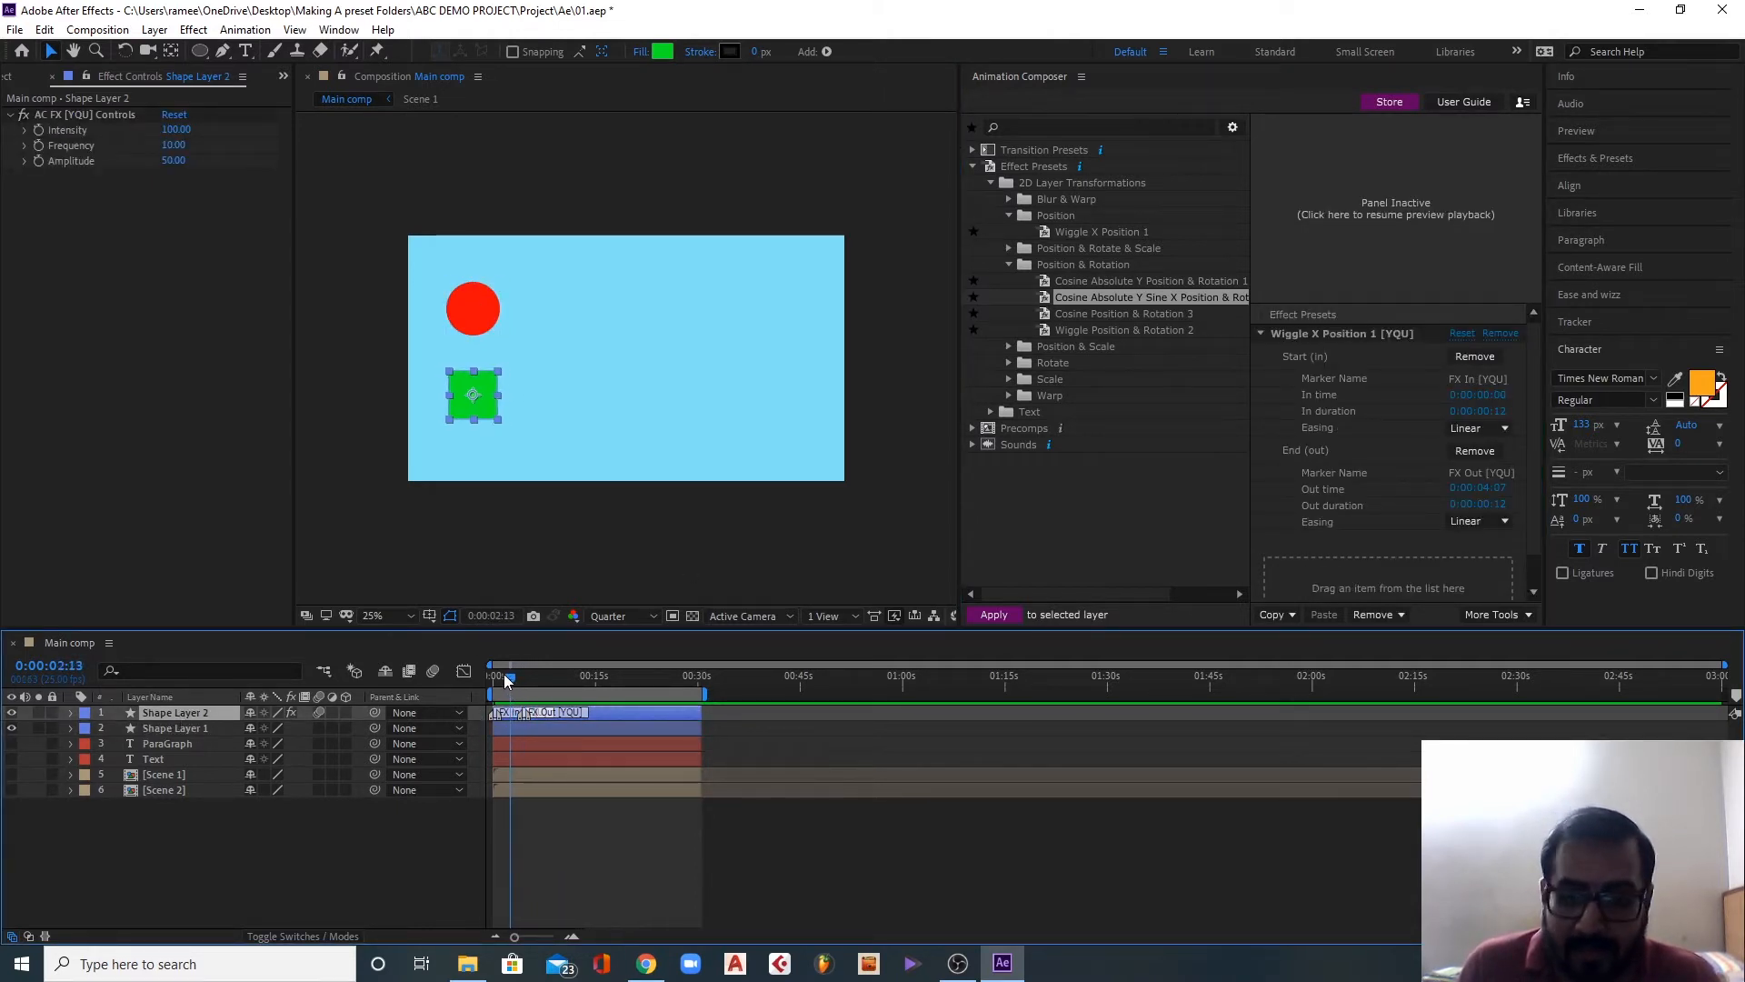
{"action": "key", "text": "space"}
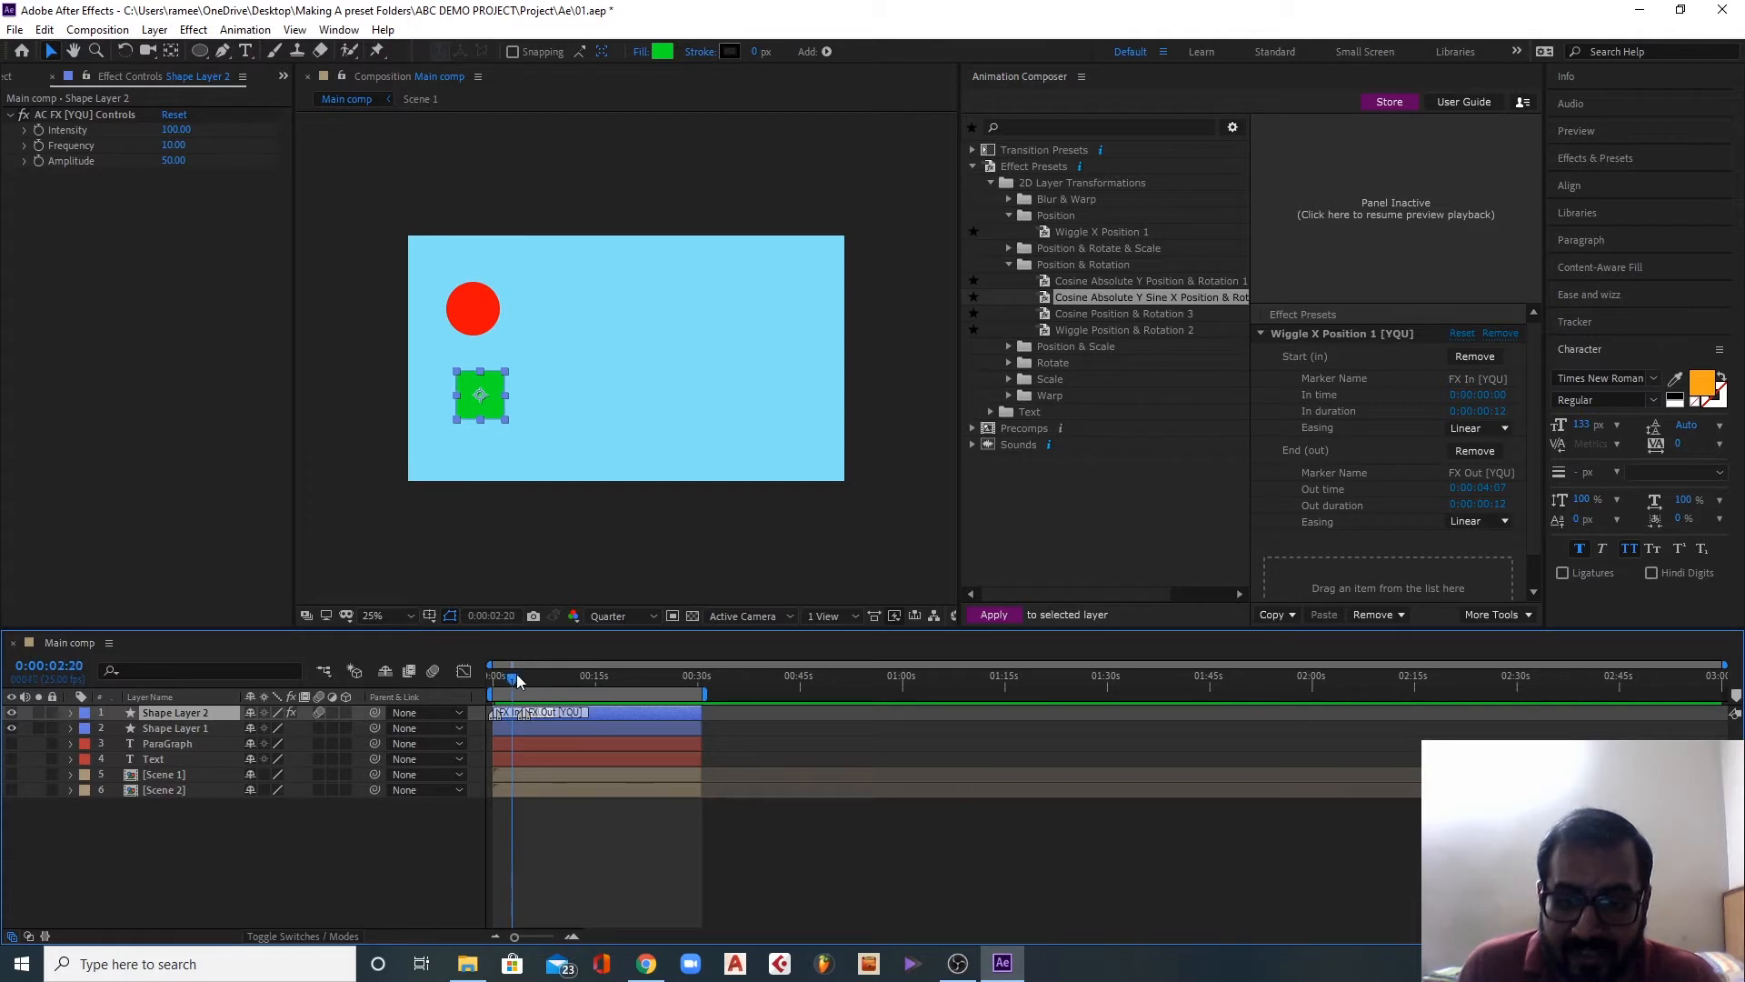
Step: Remove all presets from Shape Layer 2 at once and reselect the layer
{"action": "left_click", "coordinate": [1377, 615]}
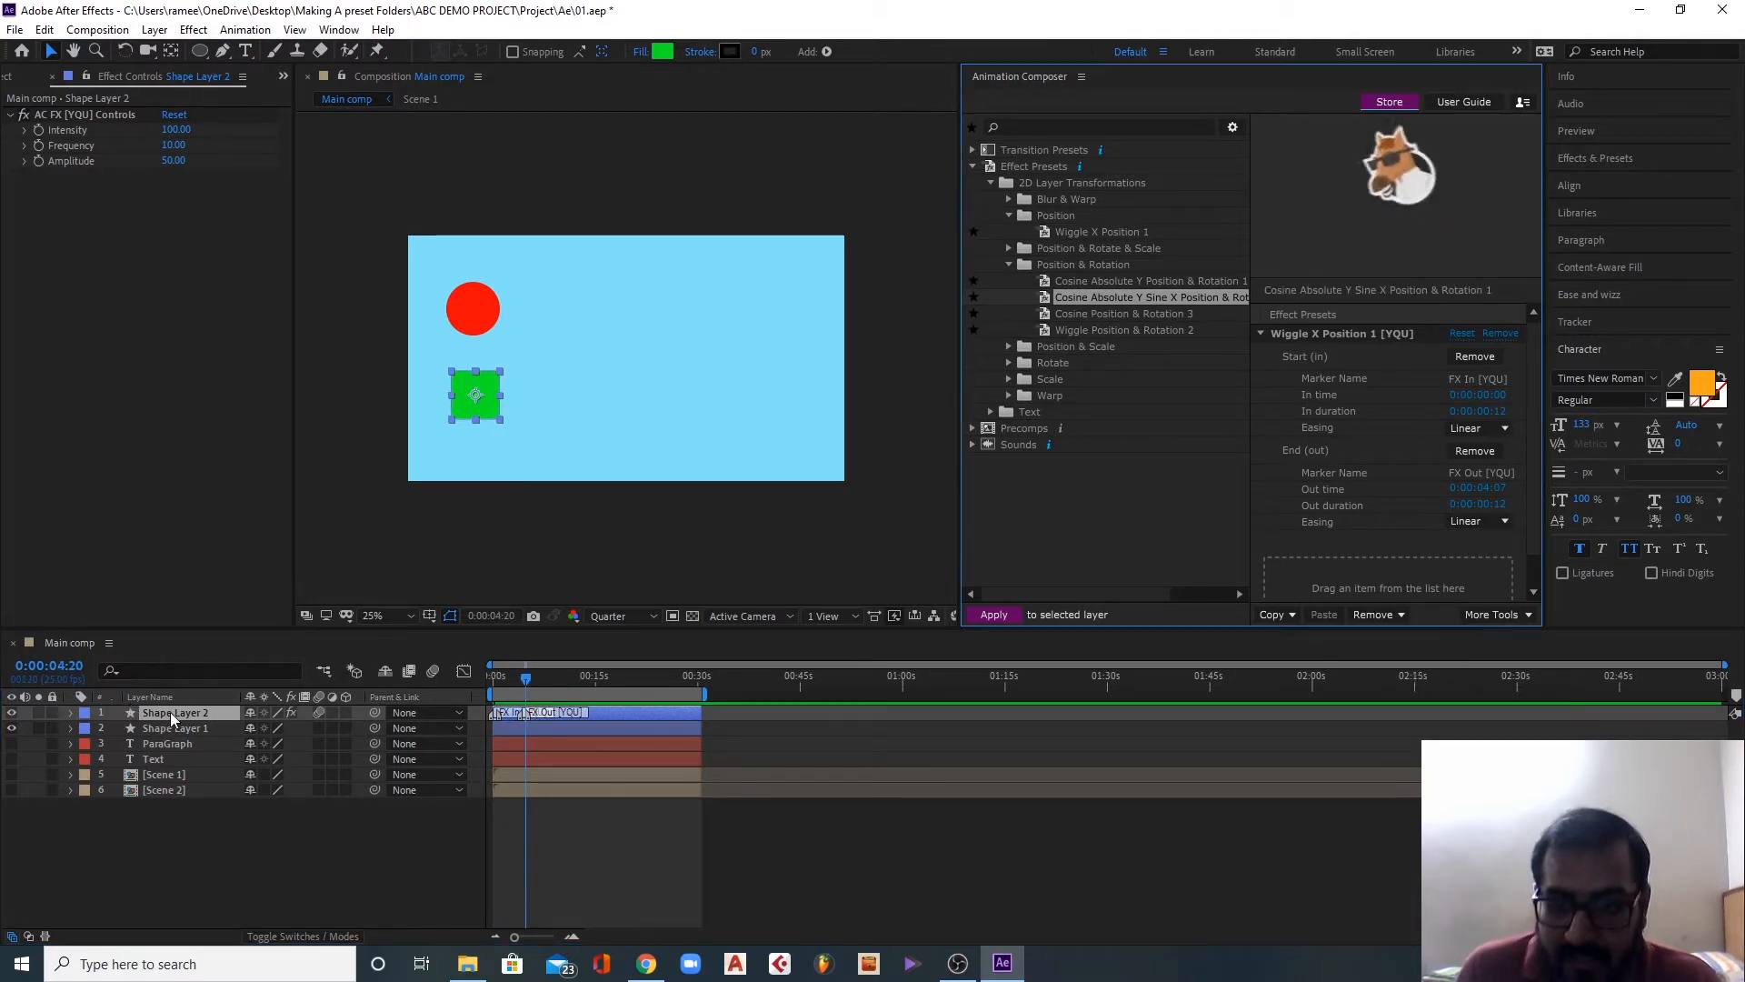
{"action": "left_click", "coordinate": [1393, 614]}
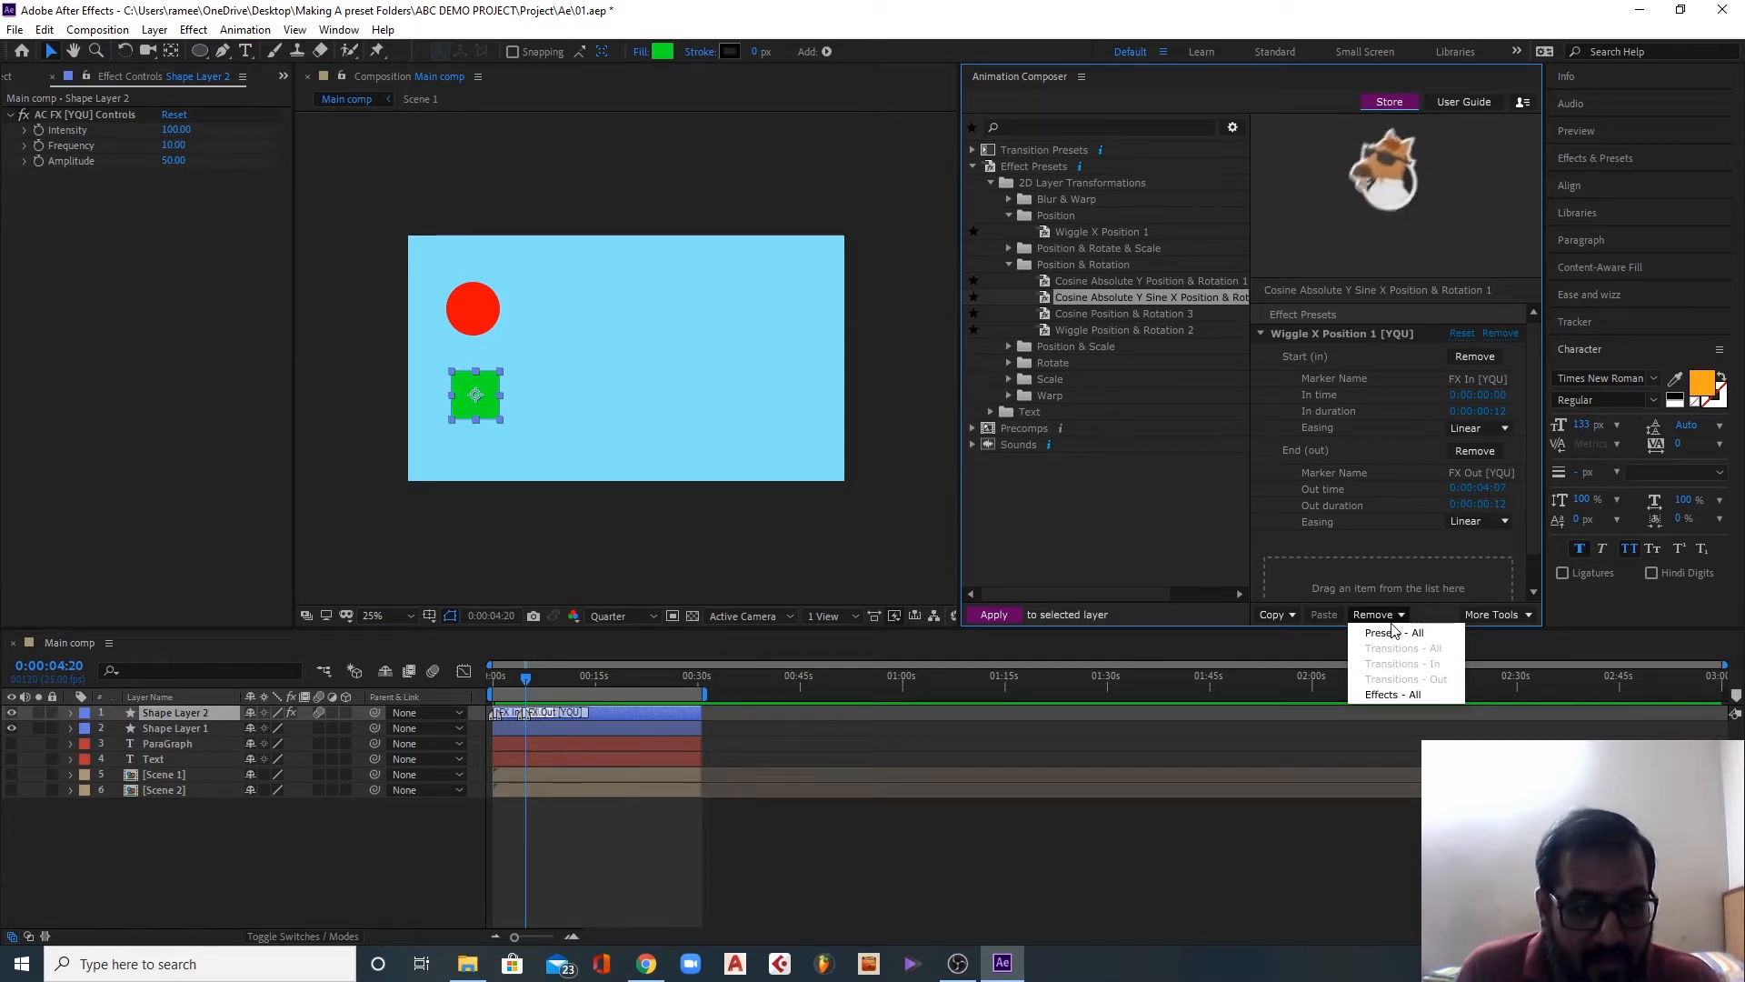
{"action": "left_click", "coordinate": [1394, 633]}
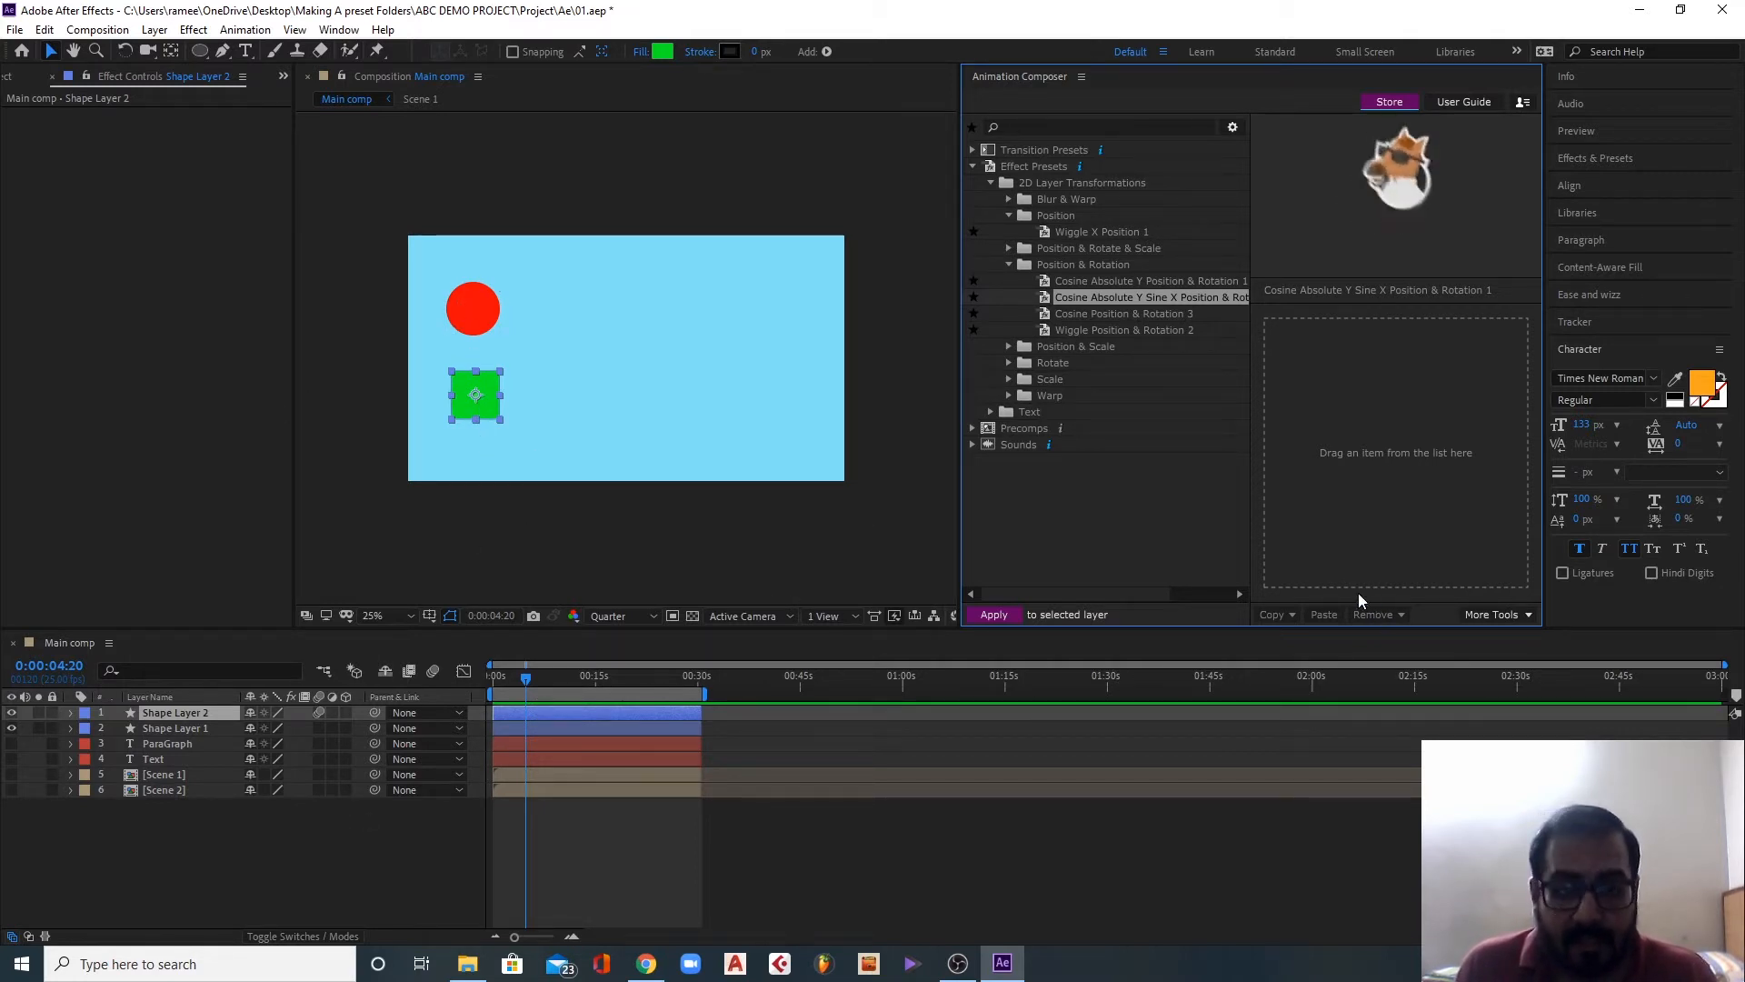
{"action": "left_click", "coordinate": [189, 730]}
{"action": "left_click", "coordinate": [211, 714]}
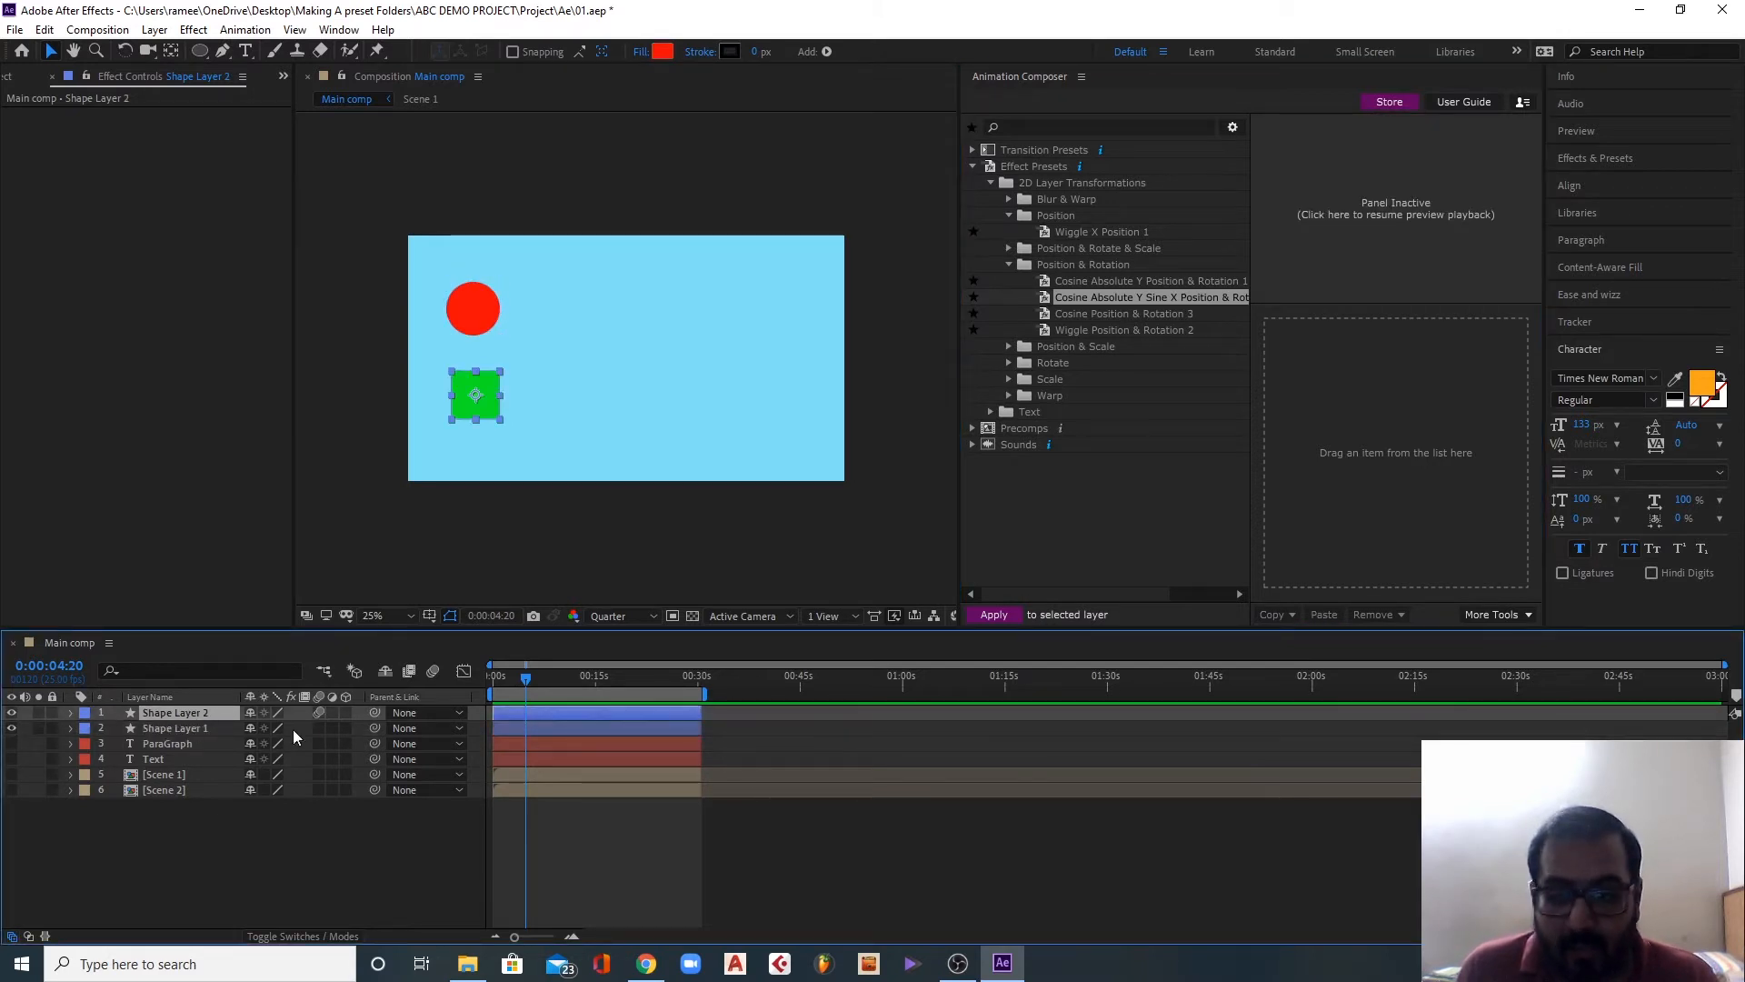
{"action": "left_click", "coordinate": [1279, 614]}
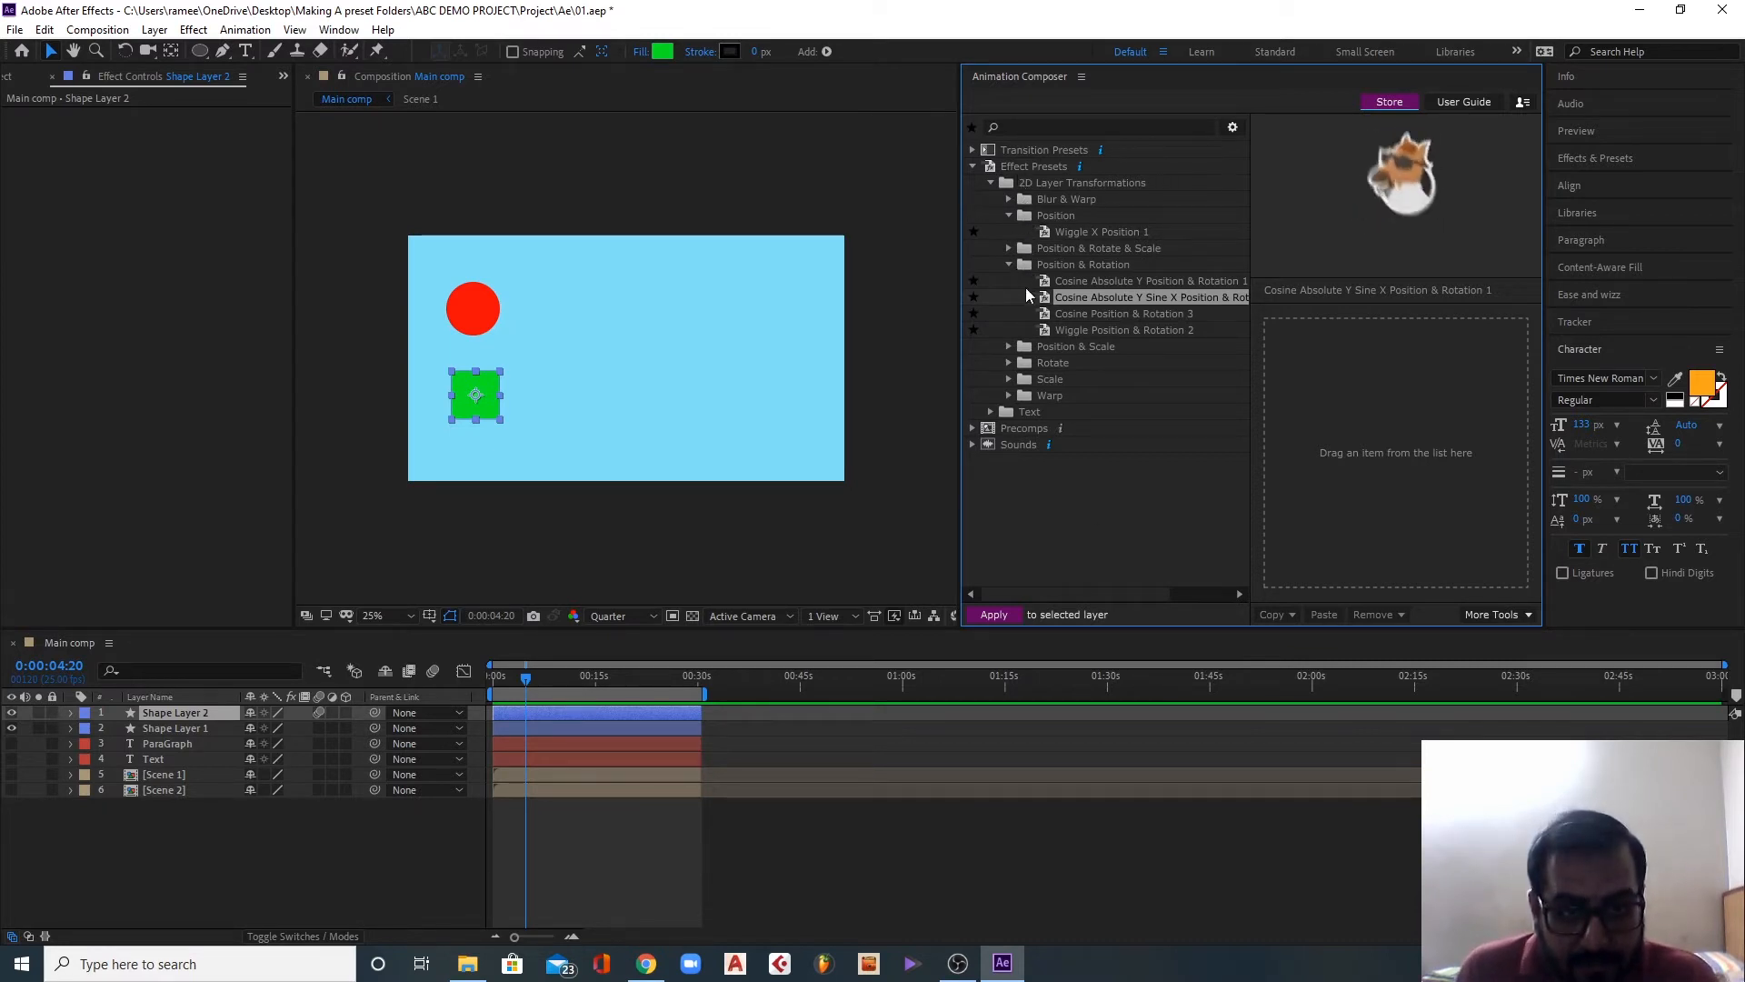
Step: Try the Wave Warp 2 effect preset on Shape Layer 2, preview it from the start of the timeline, and undo it
{"action": "left_click", "coordinate": [1009, 396]}
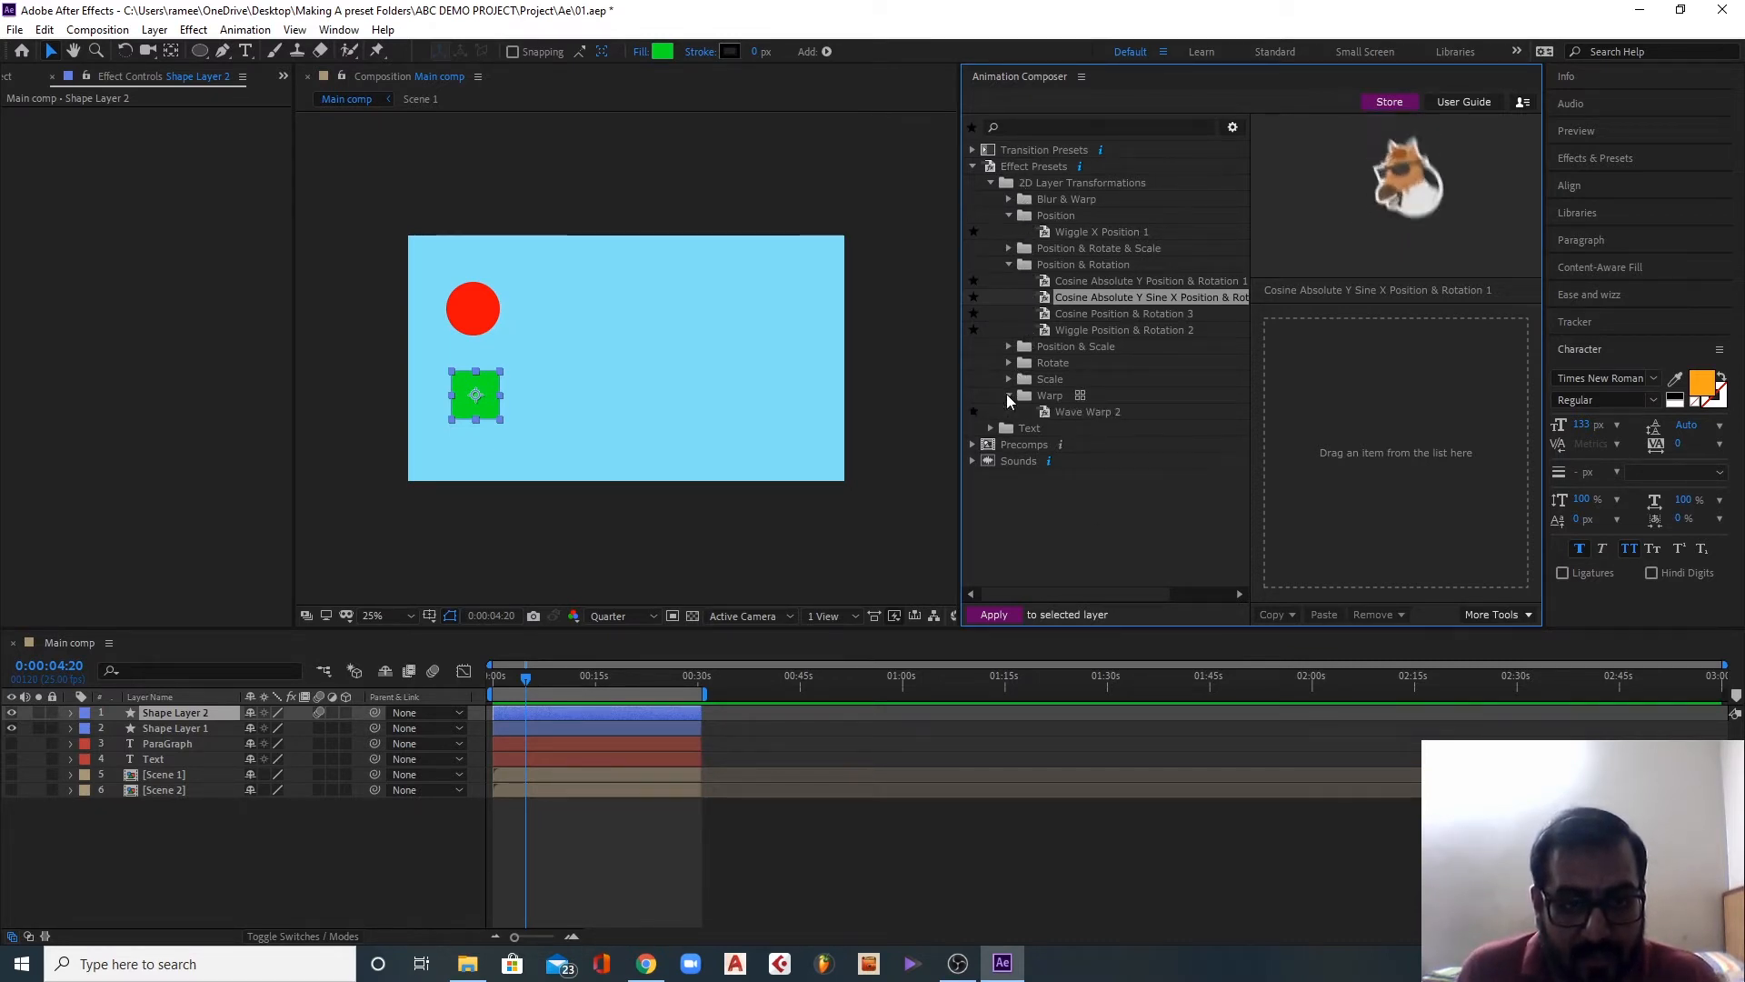
{"action": "left_click", "coordinate": [1082, 412]}
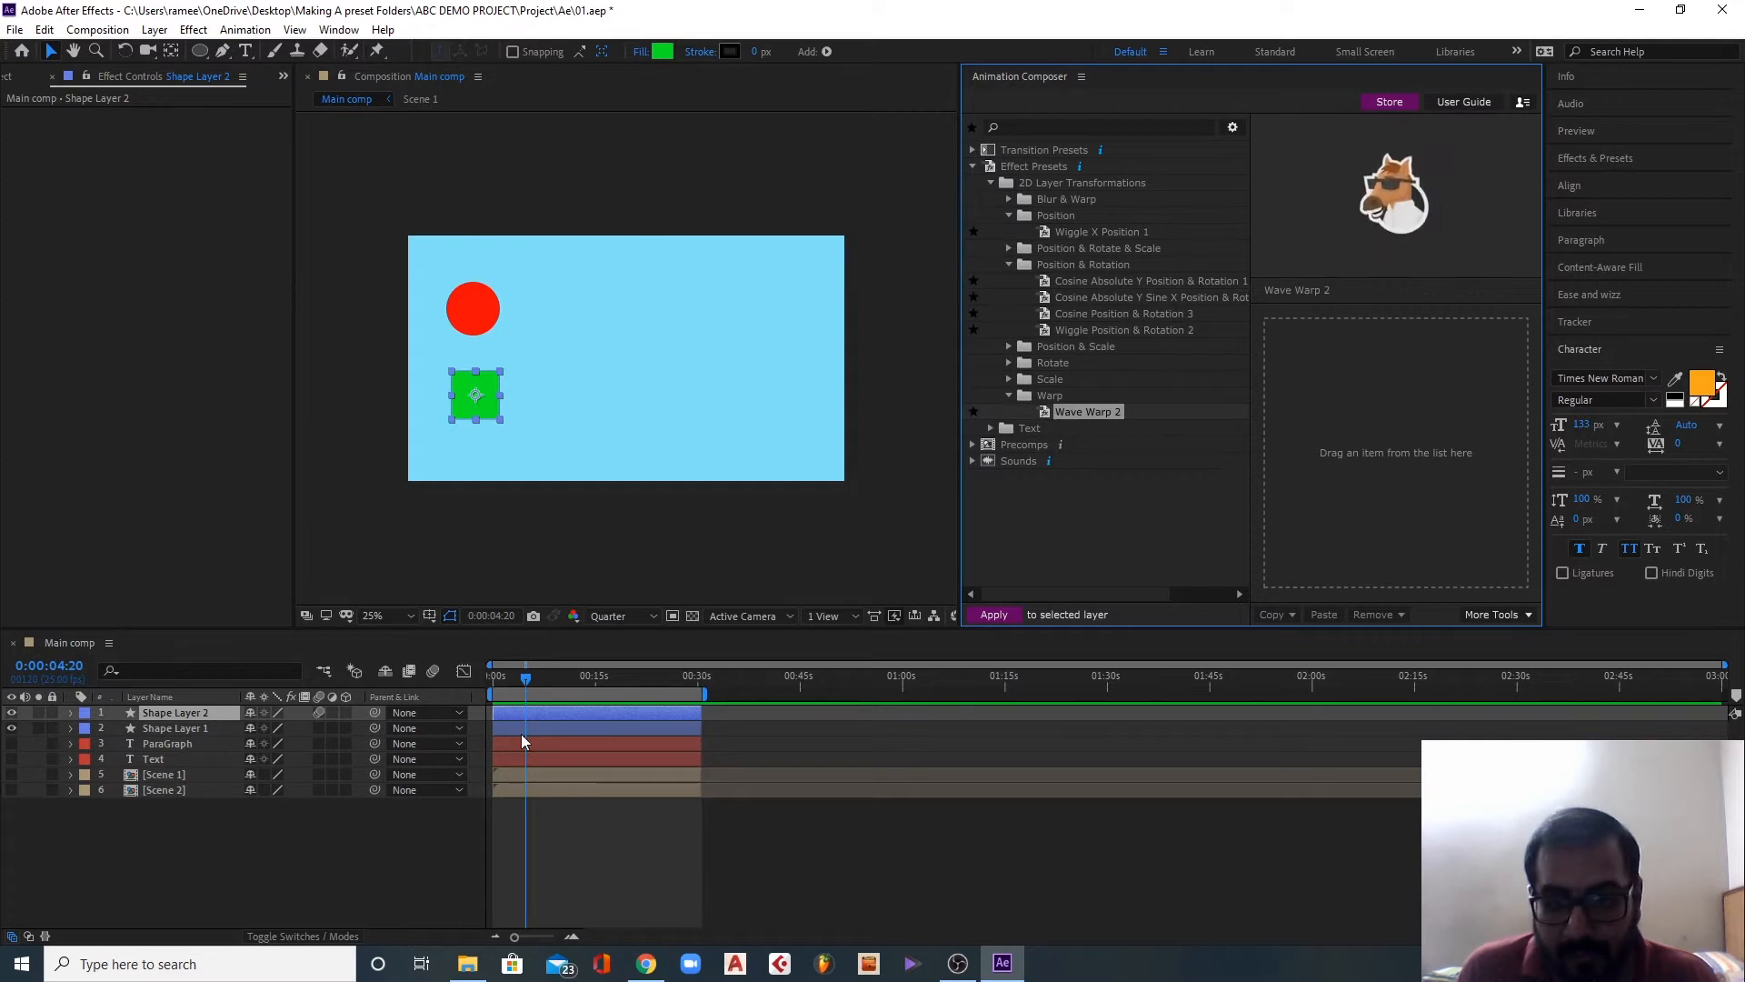
{"action": "left_click_drag", "start_coordinate": [1106, 416], "coordinate": [1336, 459]}
{"action": "left_click_drag", "start_coordinate": [526, 680], "coordinate": [489, 680]}
{"action": "key", "text": "space"}
{"action": "key", "text": "space"}
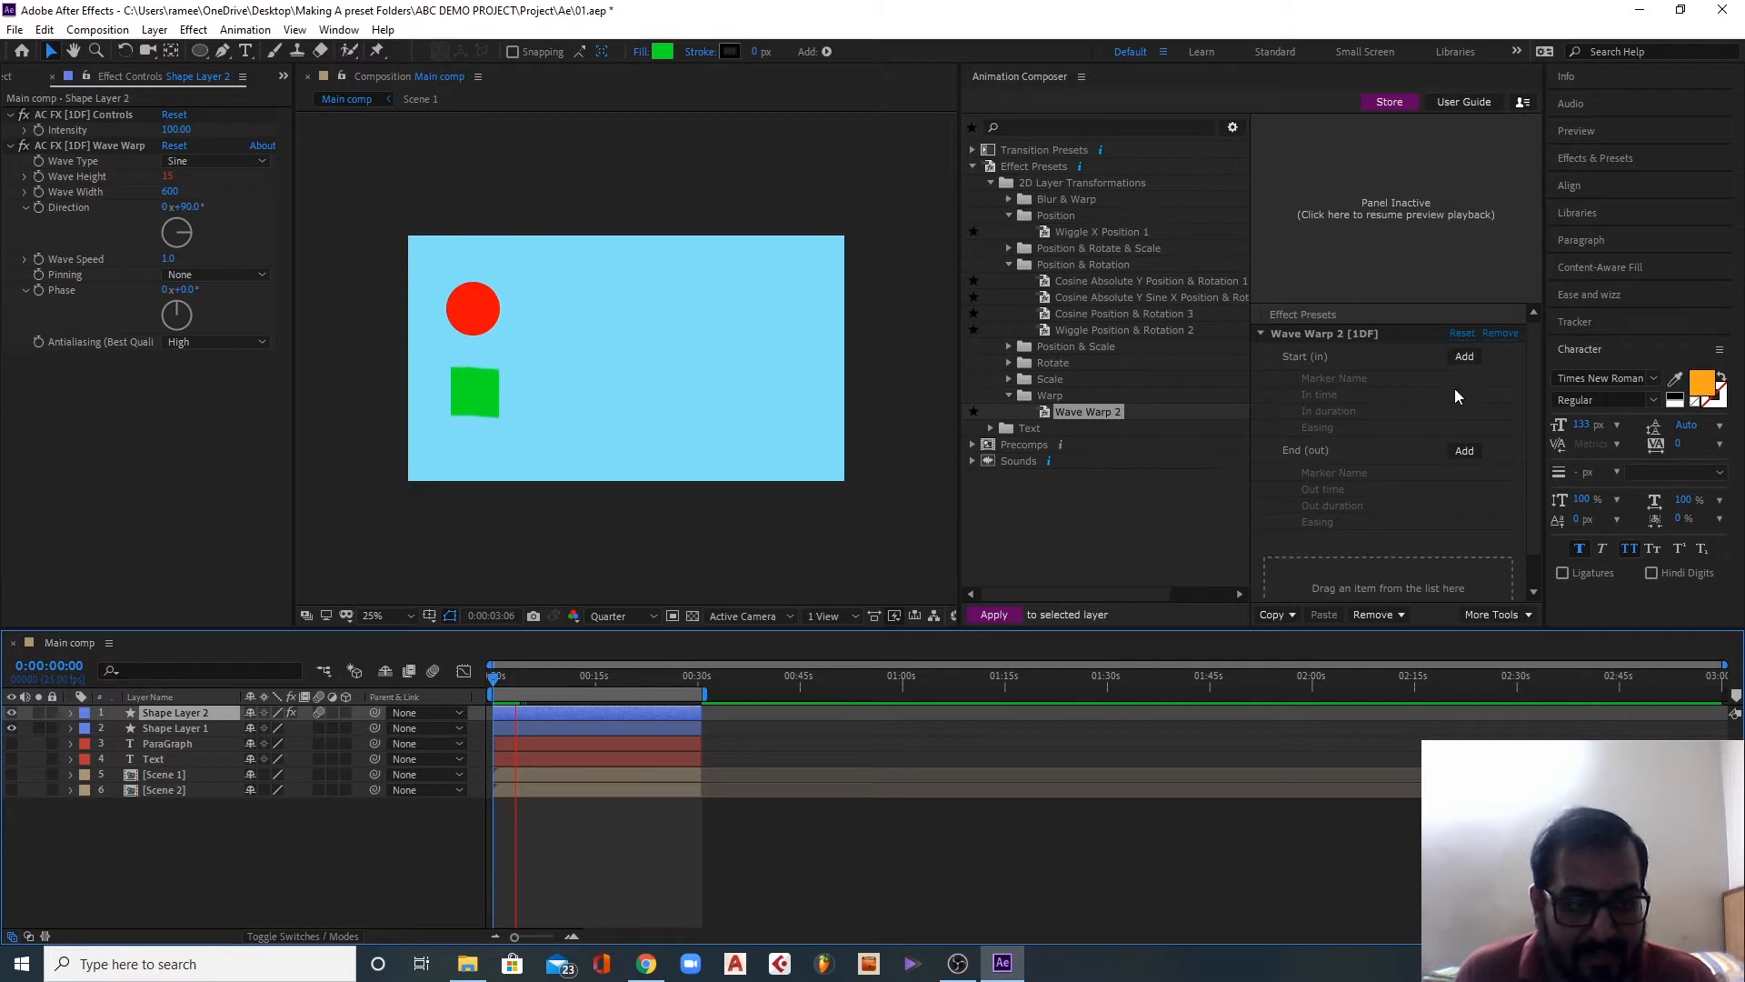
{"action": "scroll", "coordinate": [1435, 461], "scroll_direction": "down", "scroll_amount": 1}
{"action": "scroll", "coordinate": [1435, 461], "scroll_direction": "up", "scroll_amount": 1}
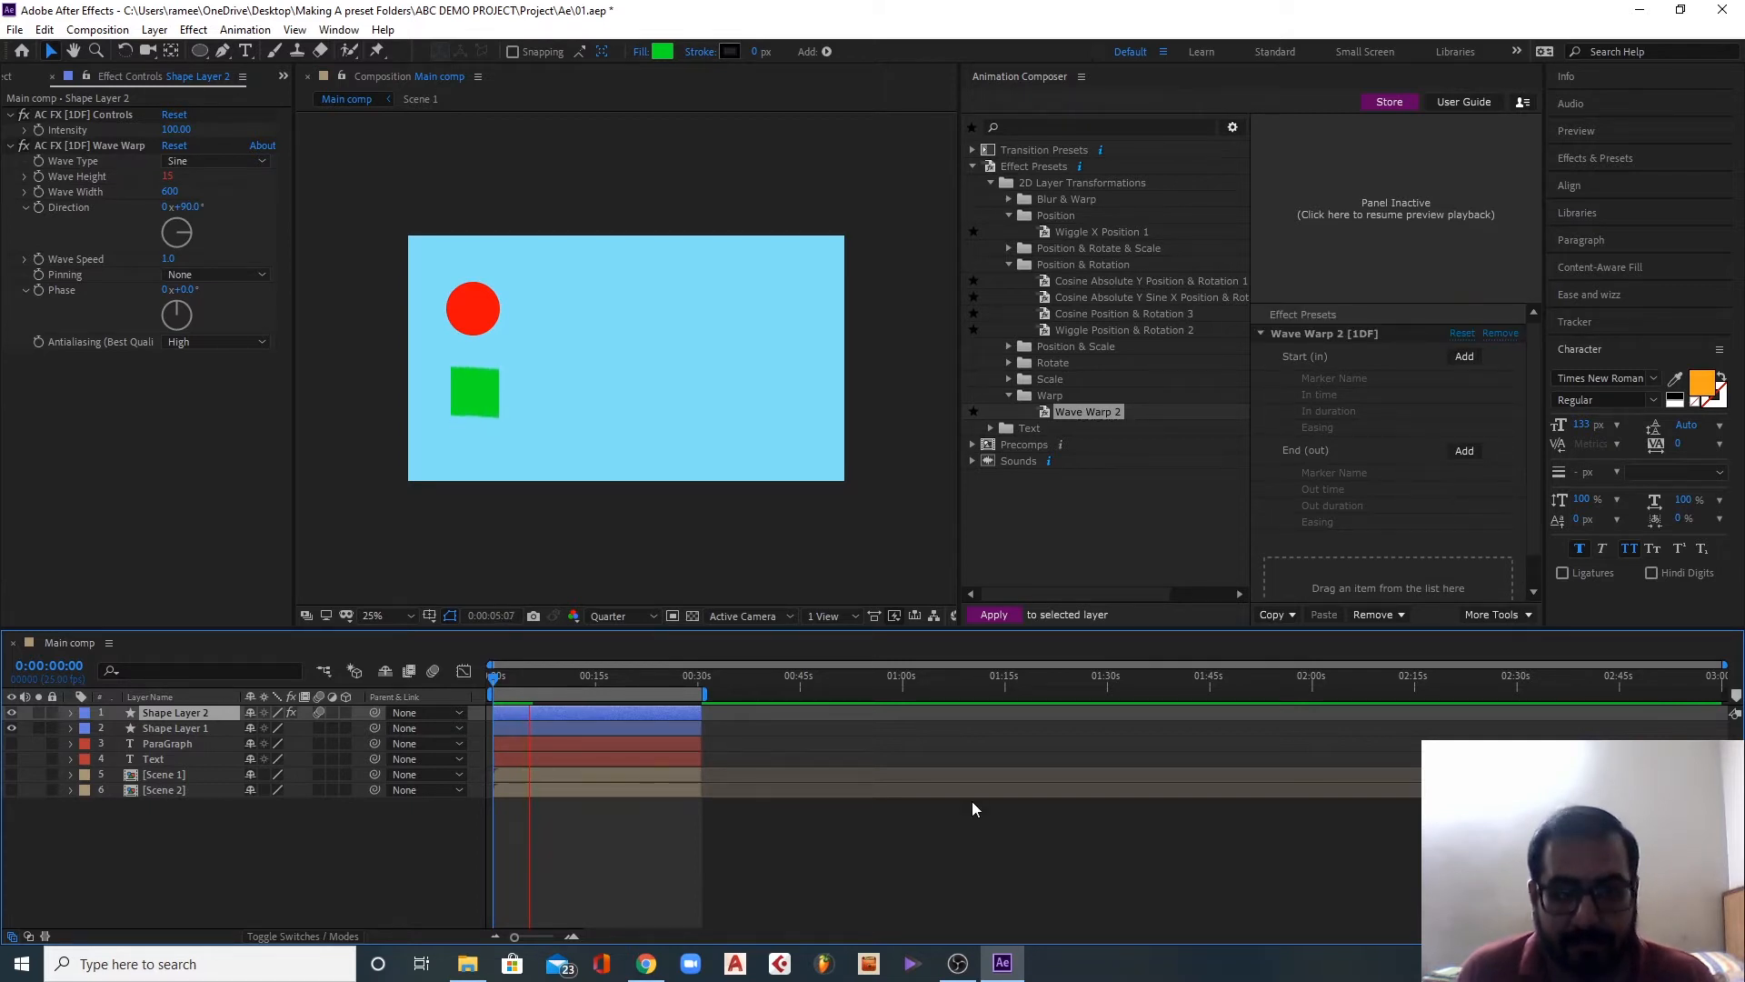
{"action": "key", "text": "space"}
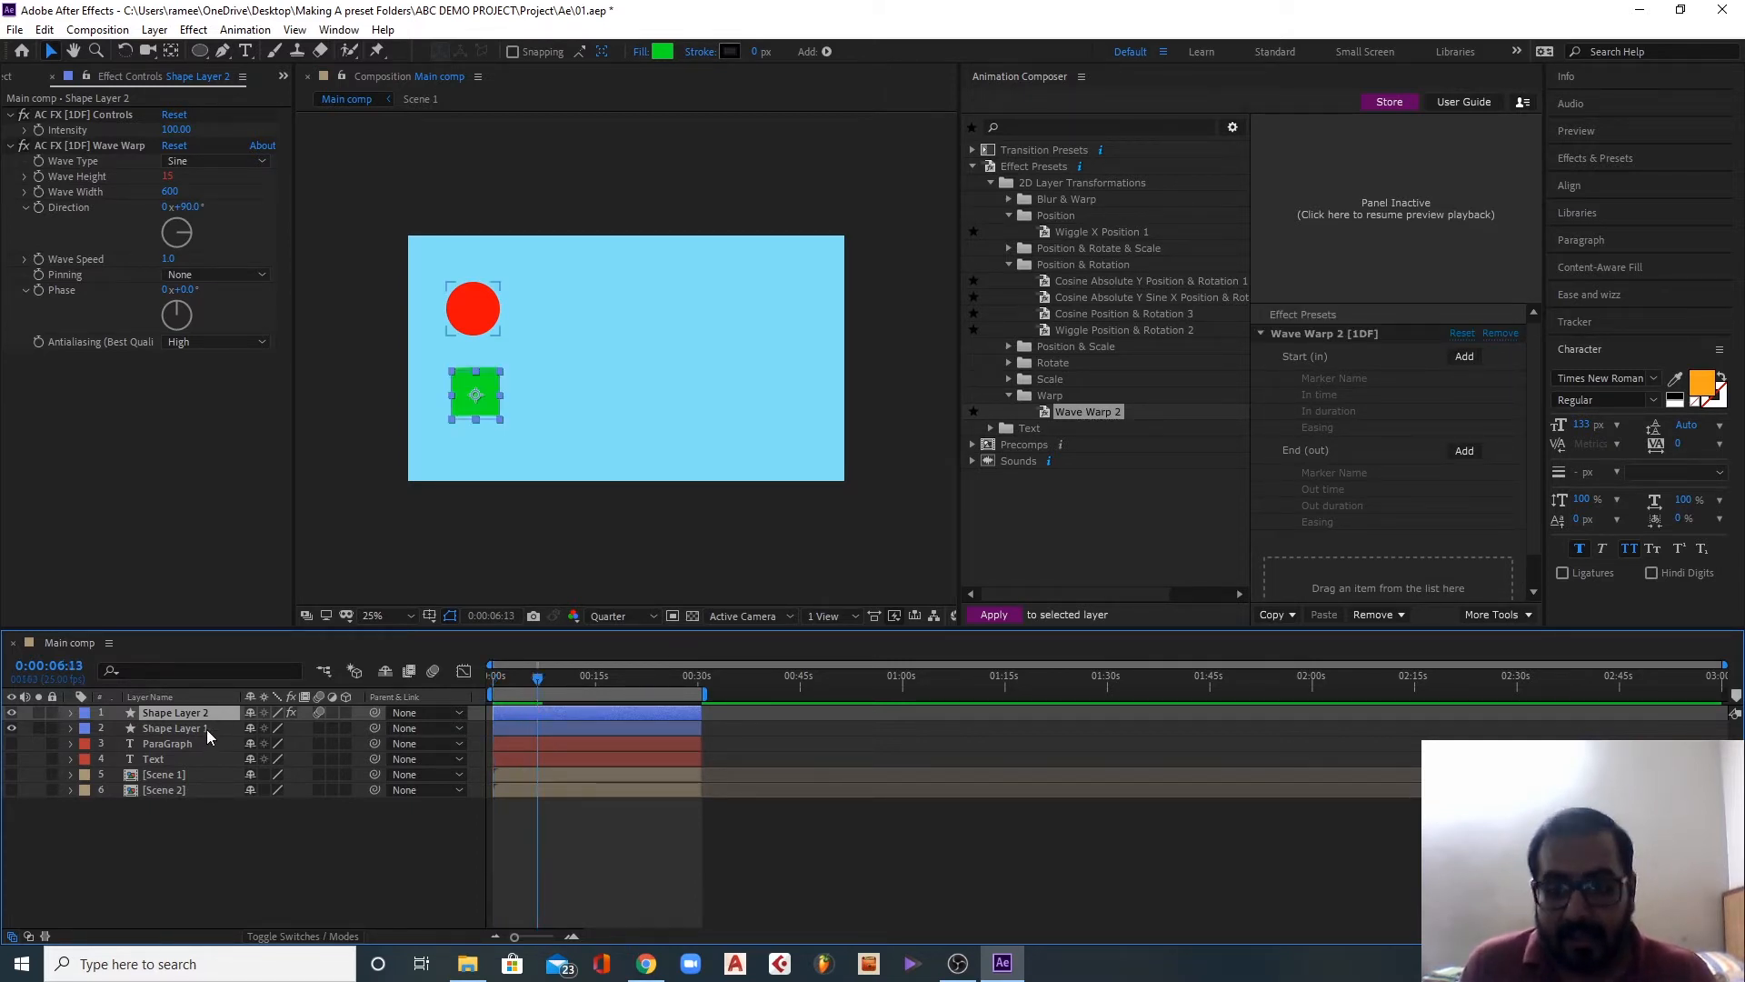
{"action": "key", "text": "ctrl+z"}
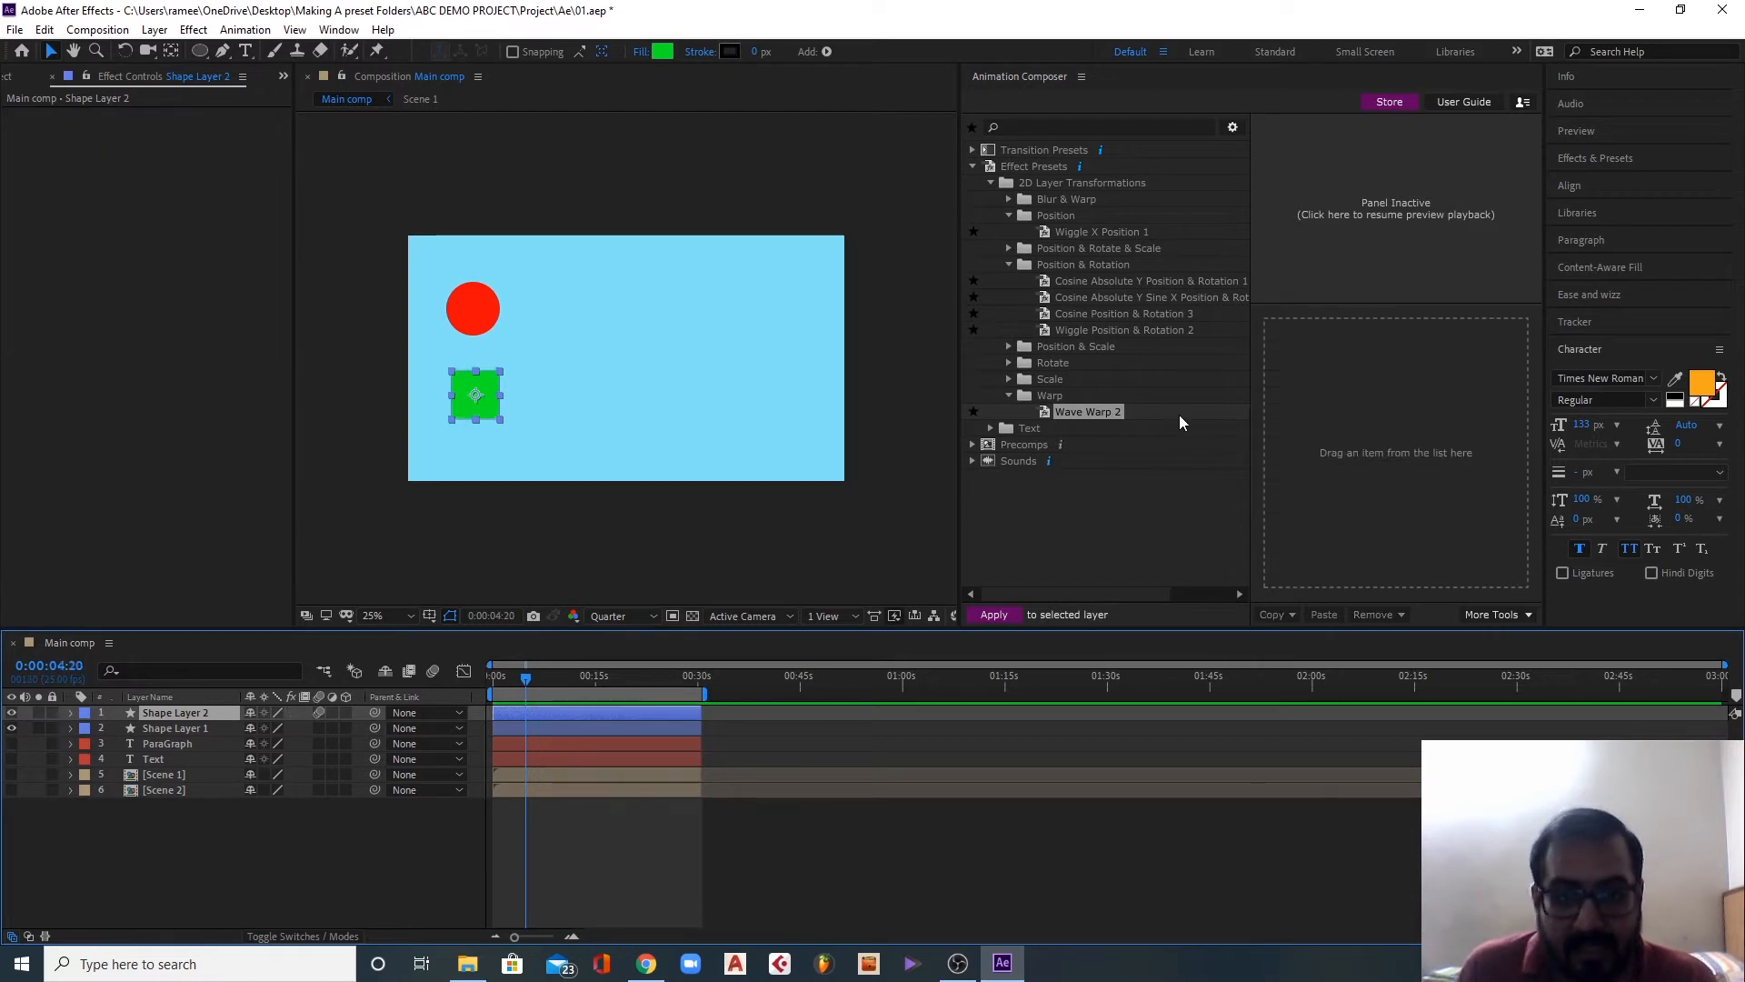
Step: Apply the Wave Warp 2 preset to the selected Shape Layer 2 once more and undo the application
{"action": "left_click", "coordinate": [1055, 411]}
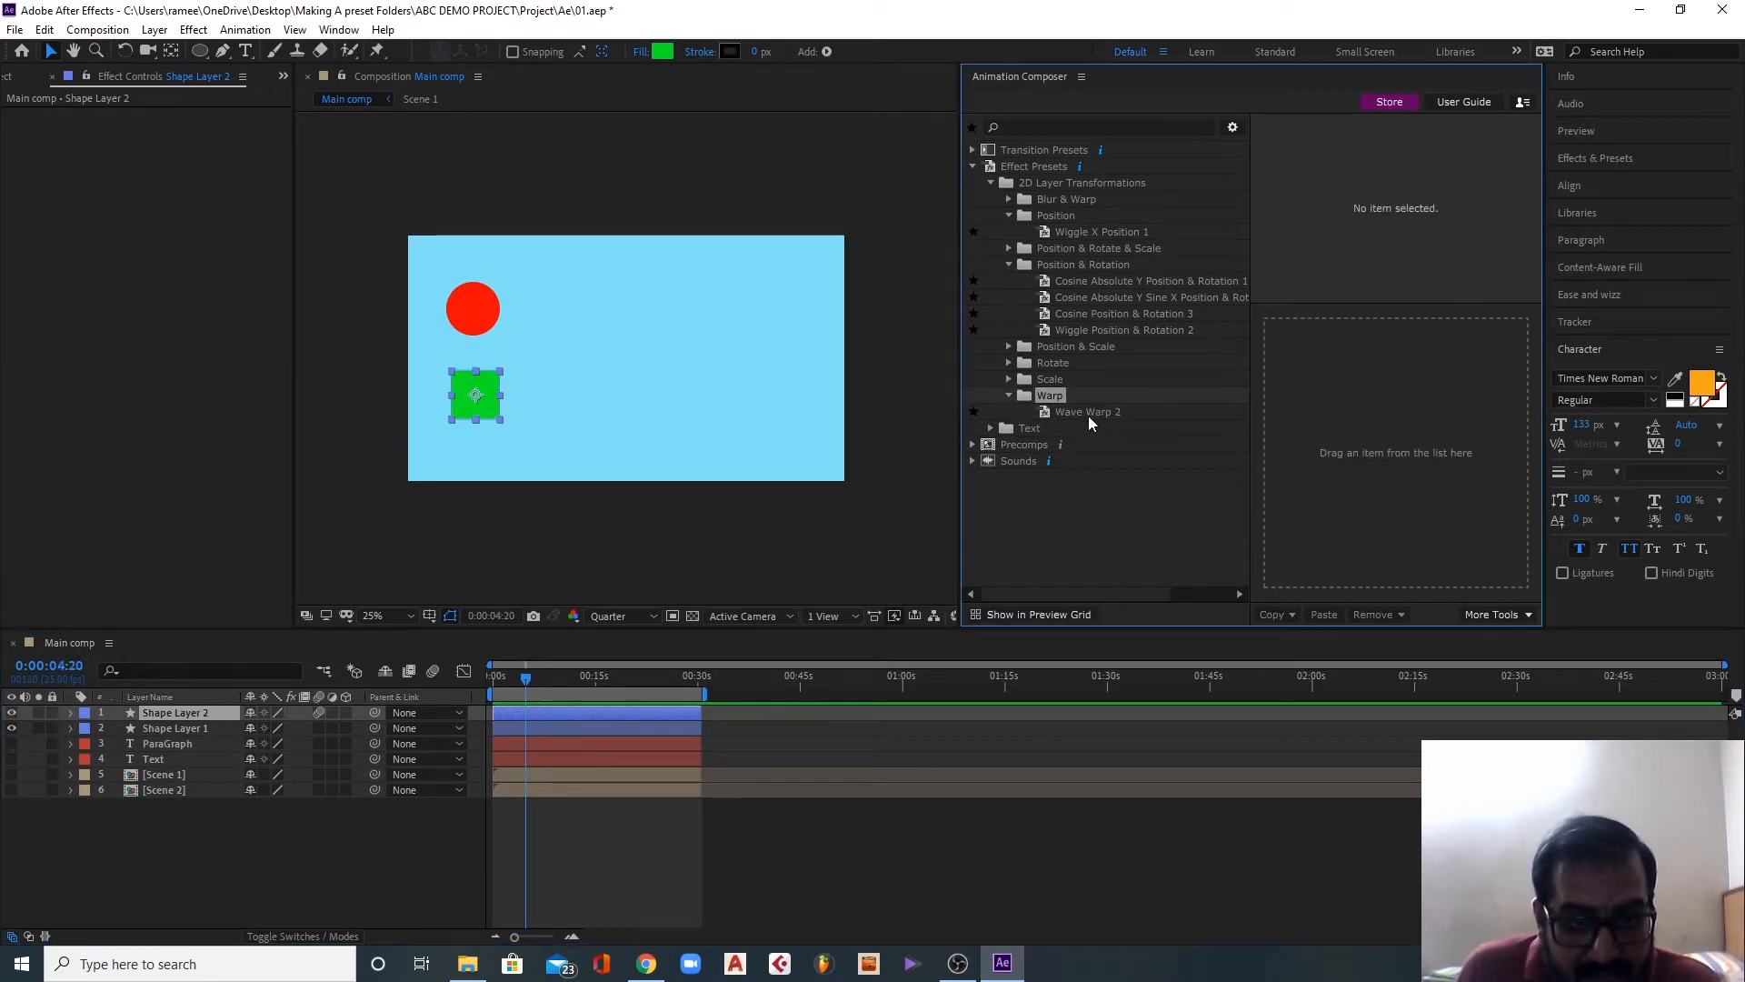
{"action": "left_click", "coordinate": [1086, 412]}
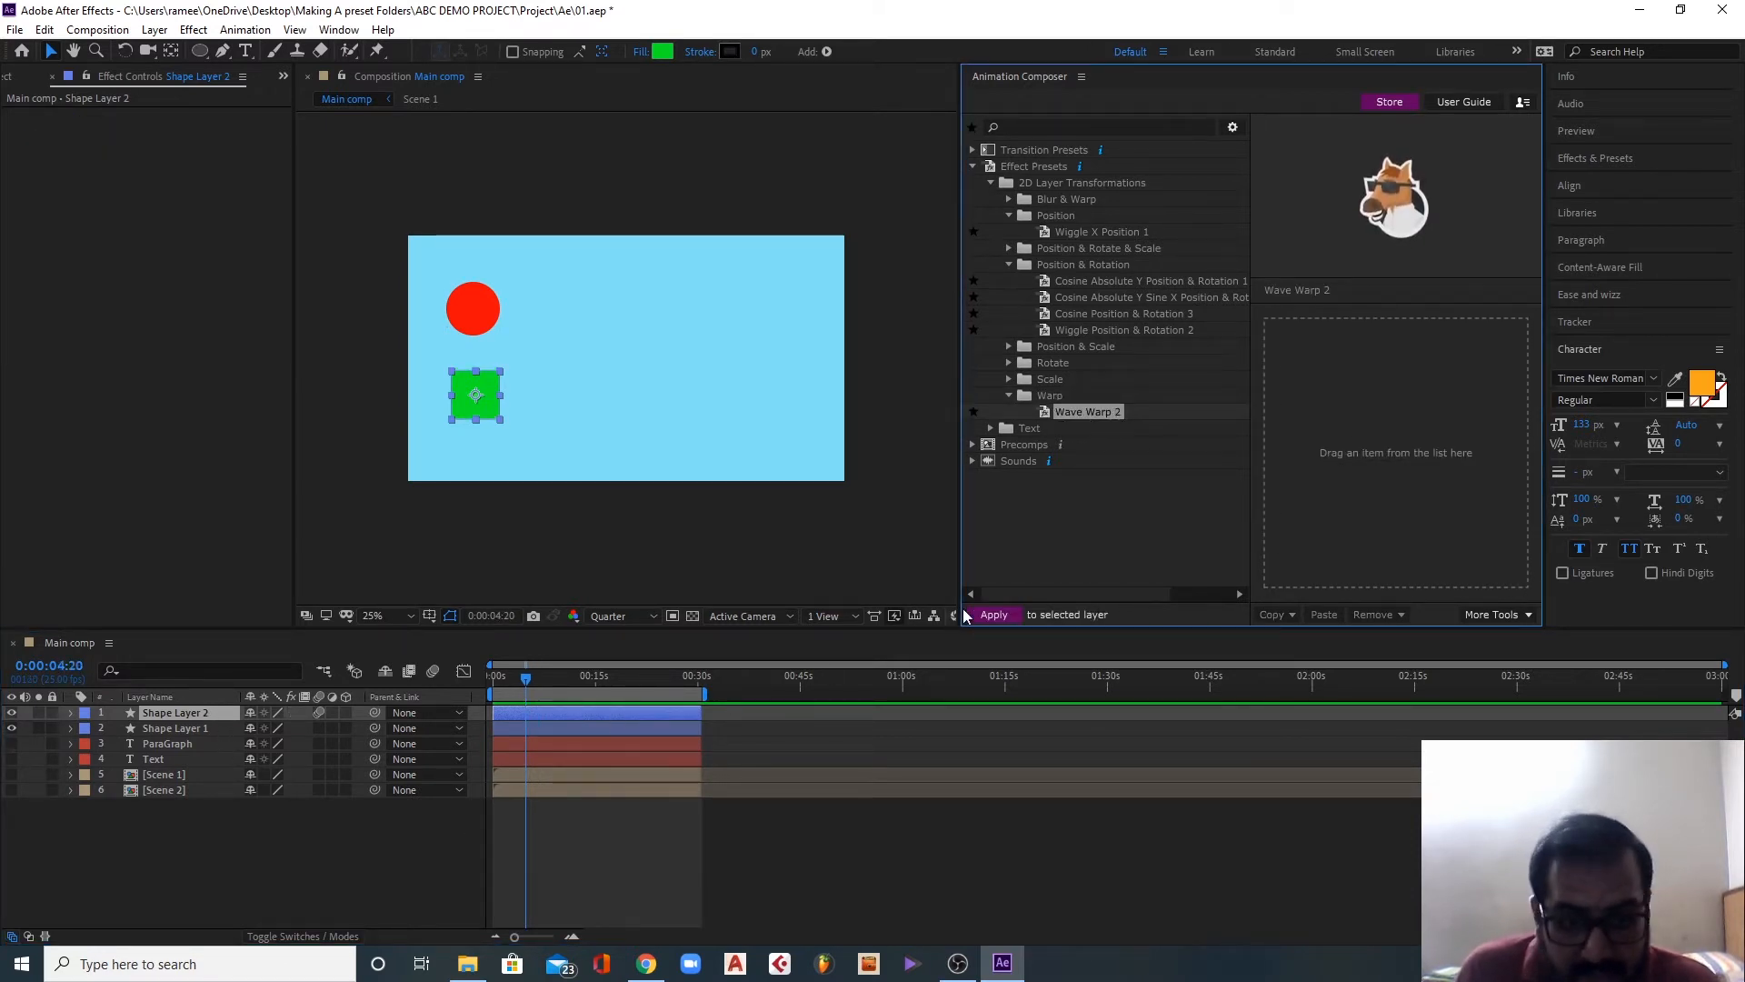
{"action": "left_click", "coordinate": [993, 616]}
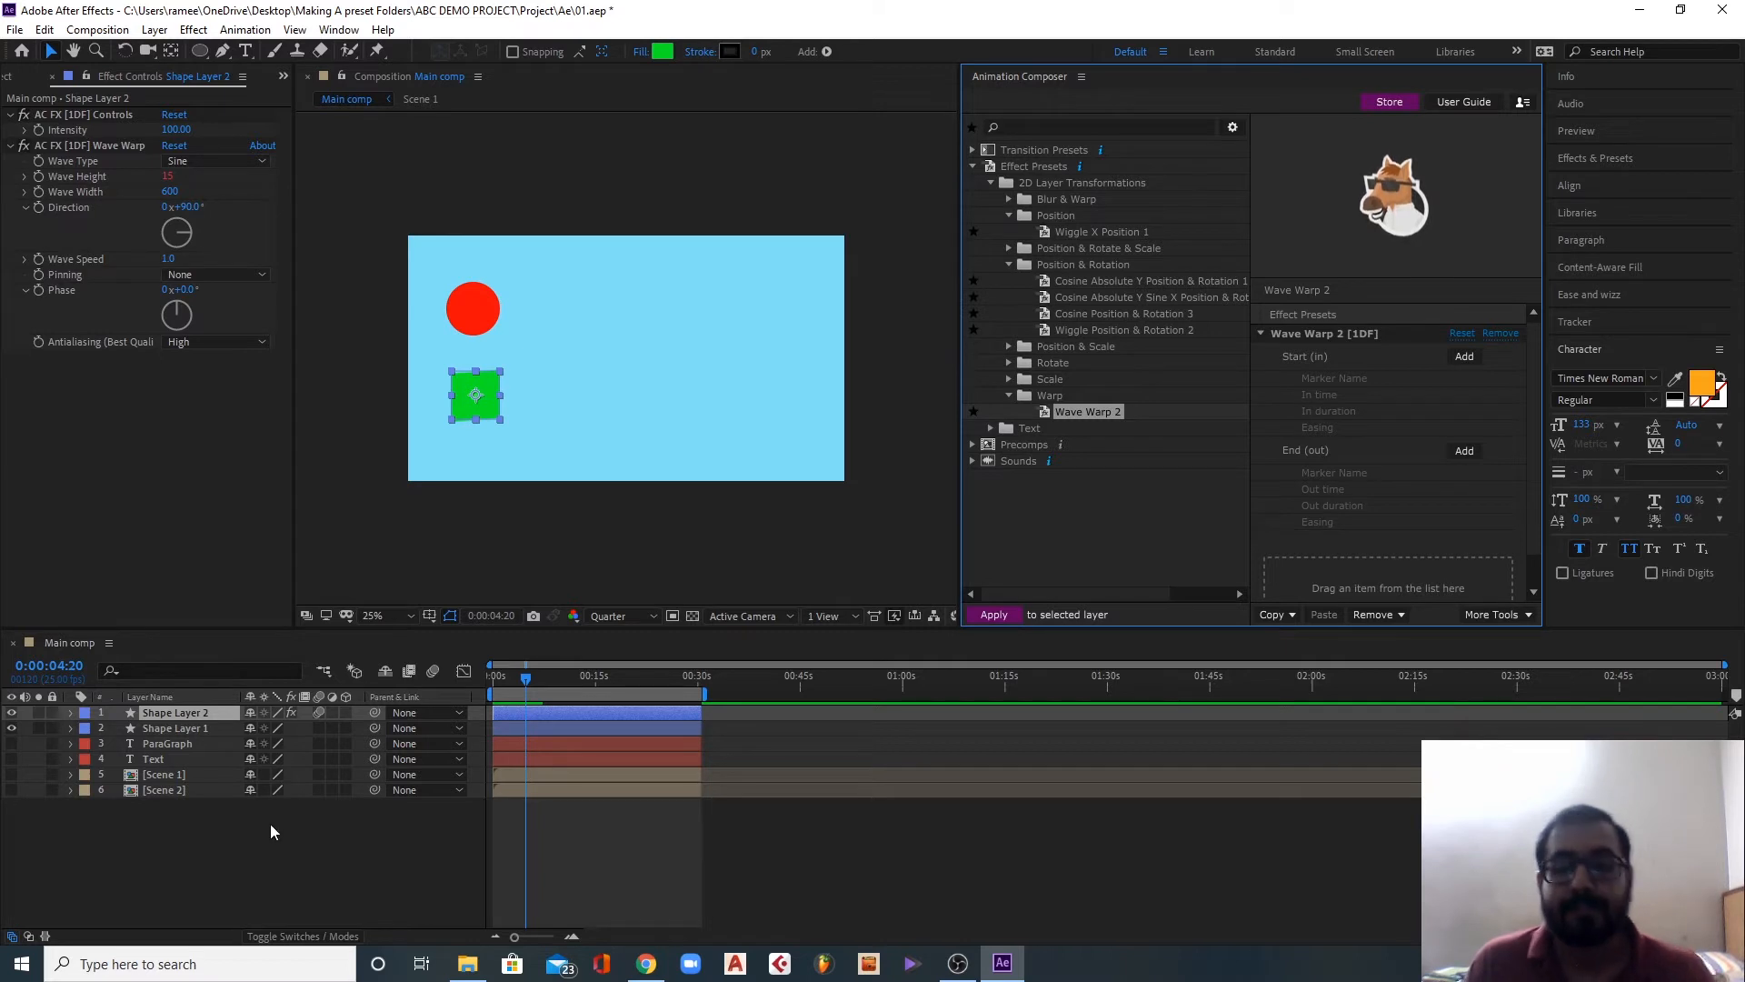
{"action": "key", "text": "ctrl+z"}
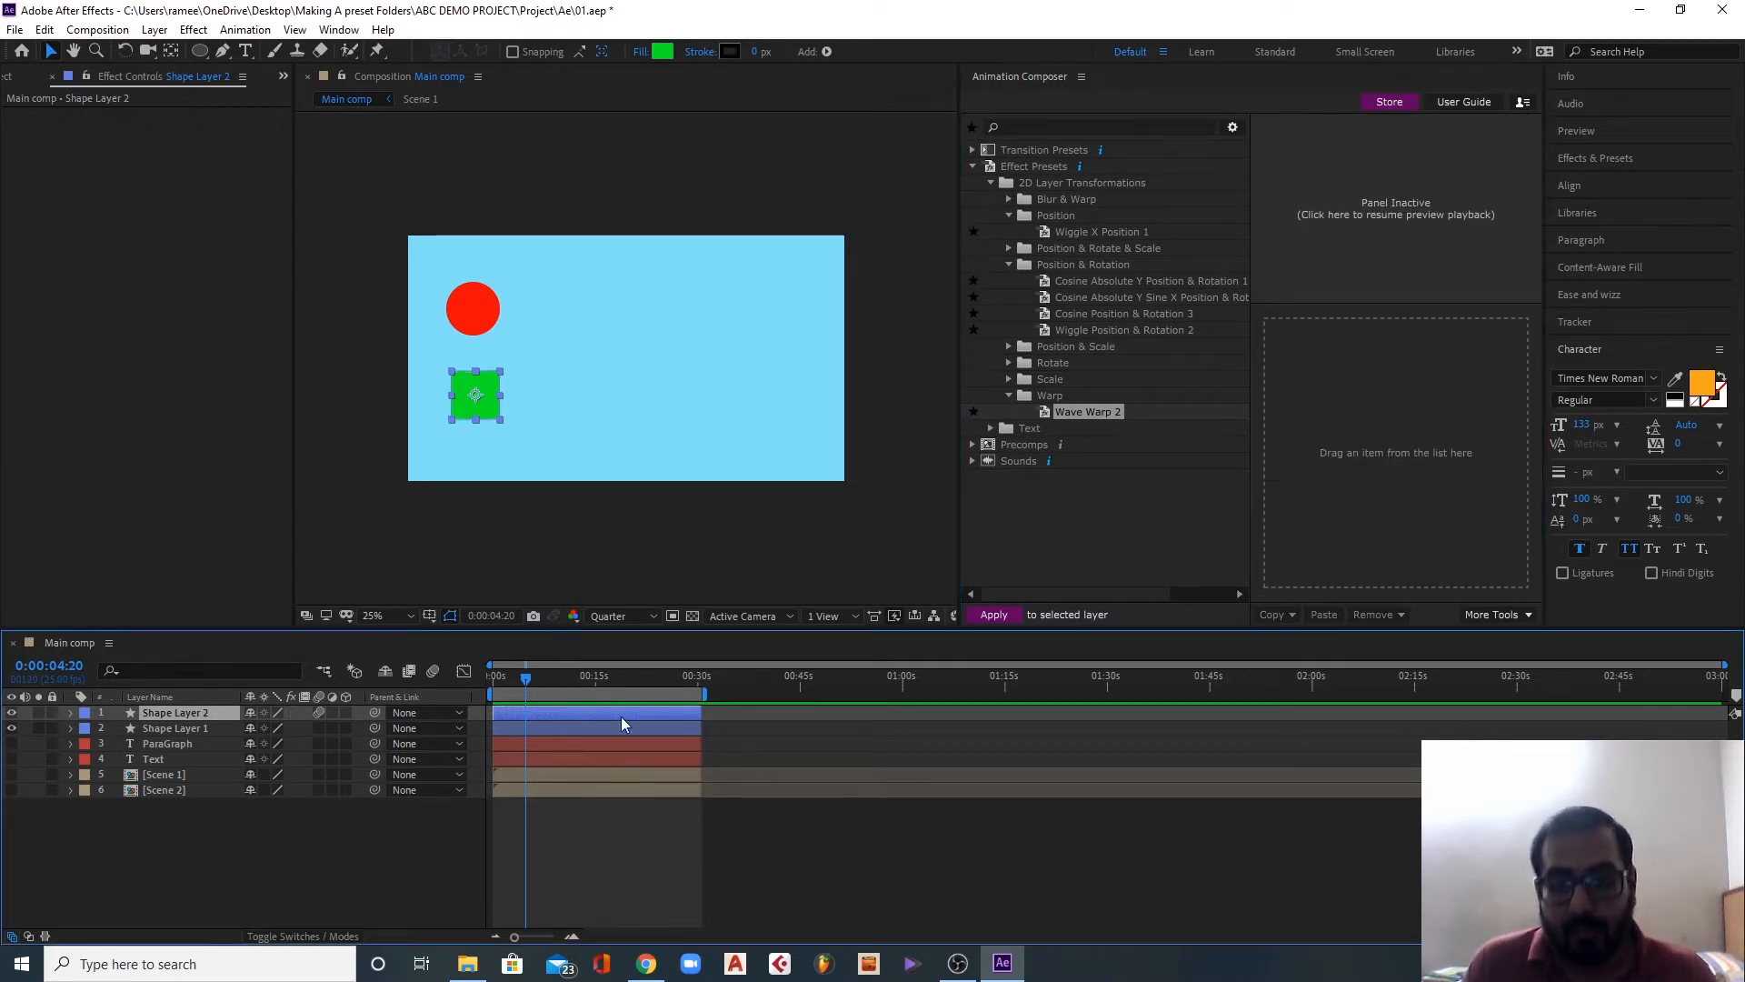
Step: Hide Shape Layer 2 and Shape Layer 1, show the Text layer, and move its ABRACADABRA text left toward the composition's centre
{"action": "left_click", "coordinate": [992, 182]}
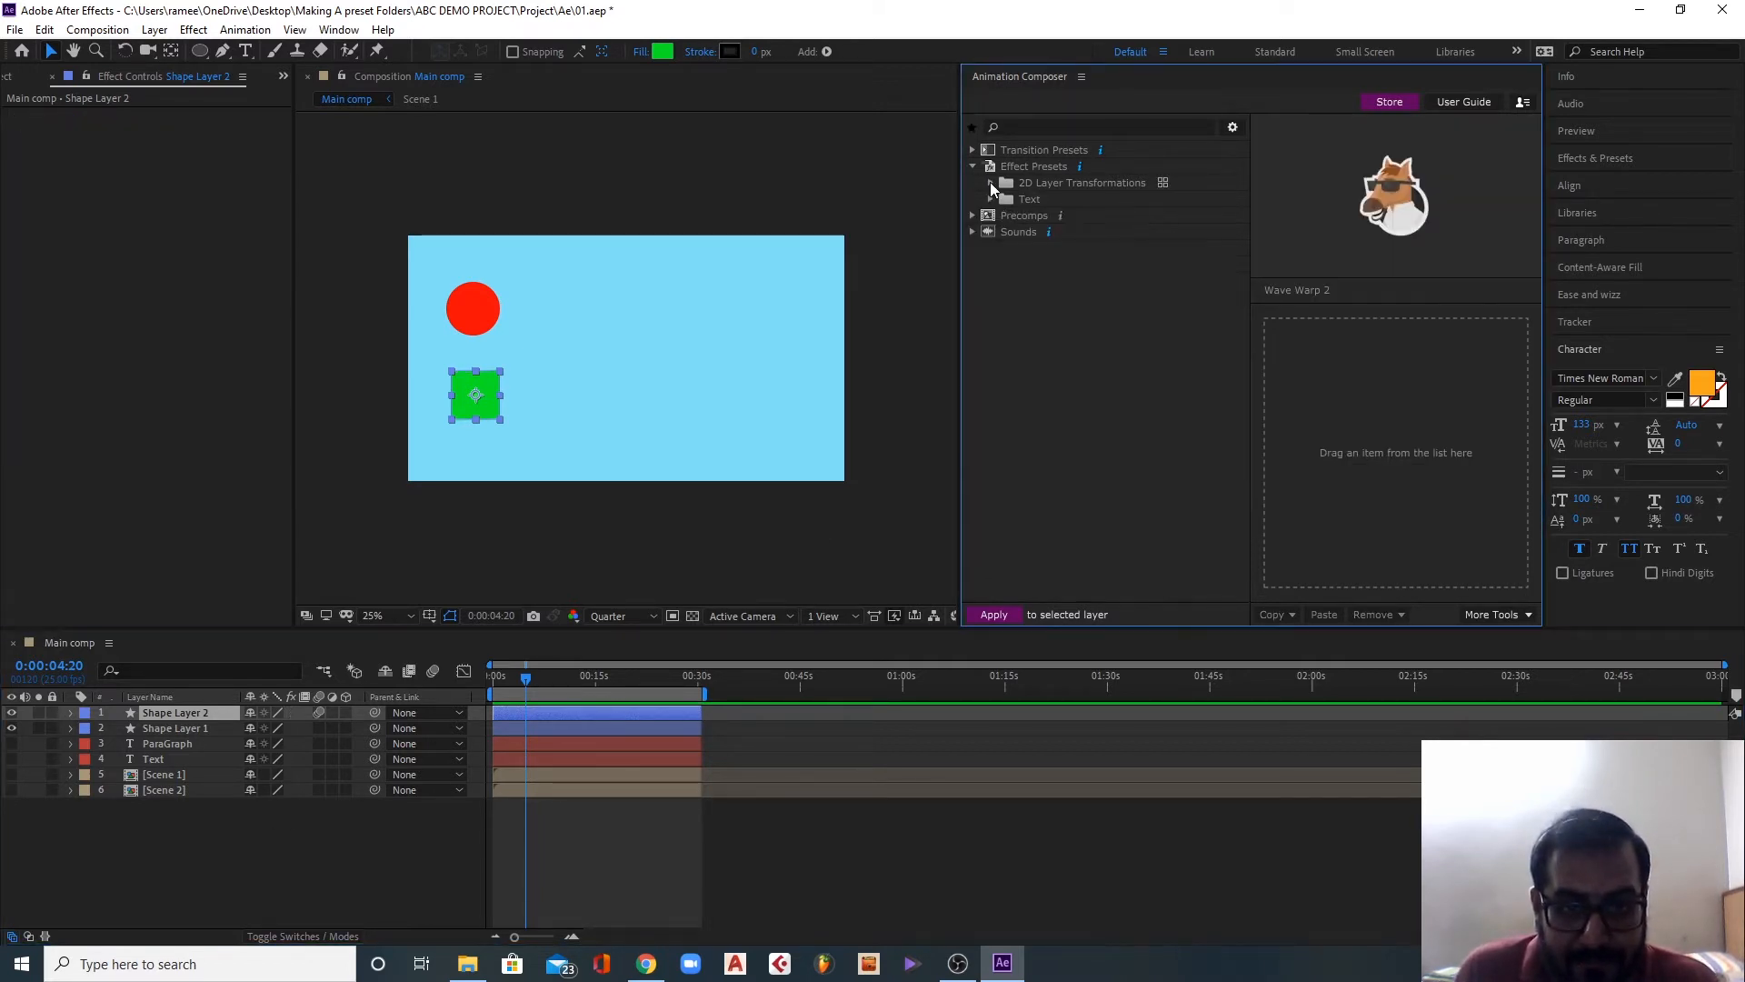
{"action": "left_click", "coordinate": [991, 199]}
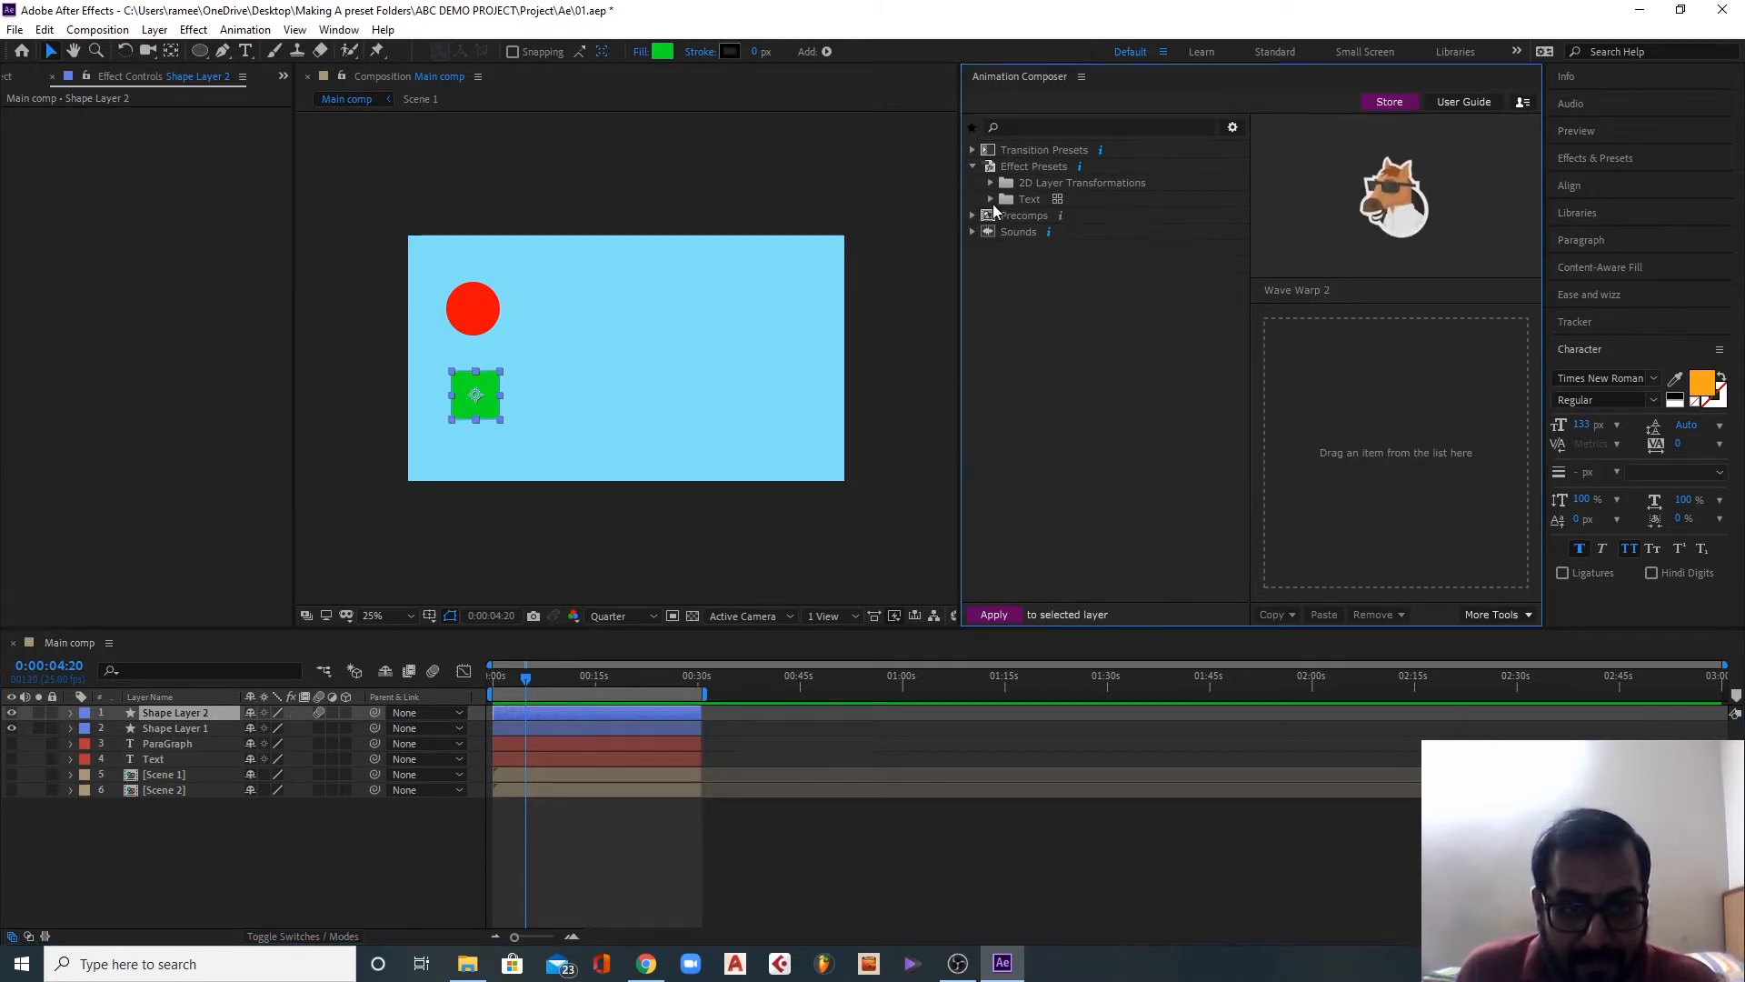
{"action": "left_click", "coordinate": [12, 713]}
{"action": "left_click", "coordinate": [11, 729]}
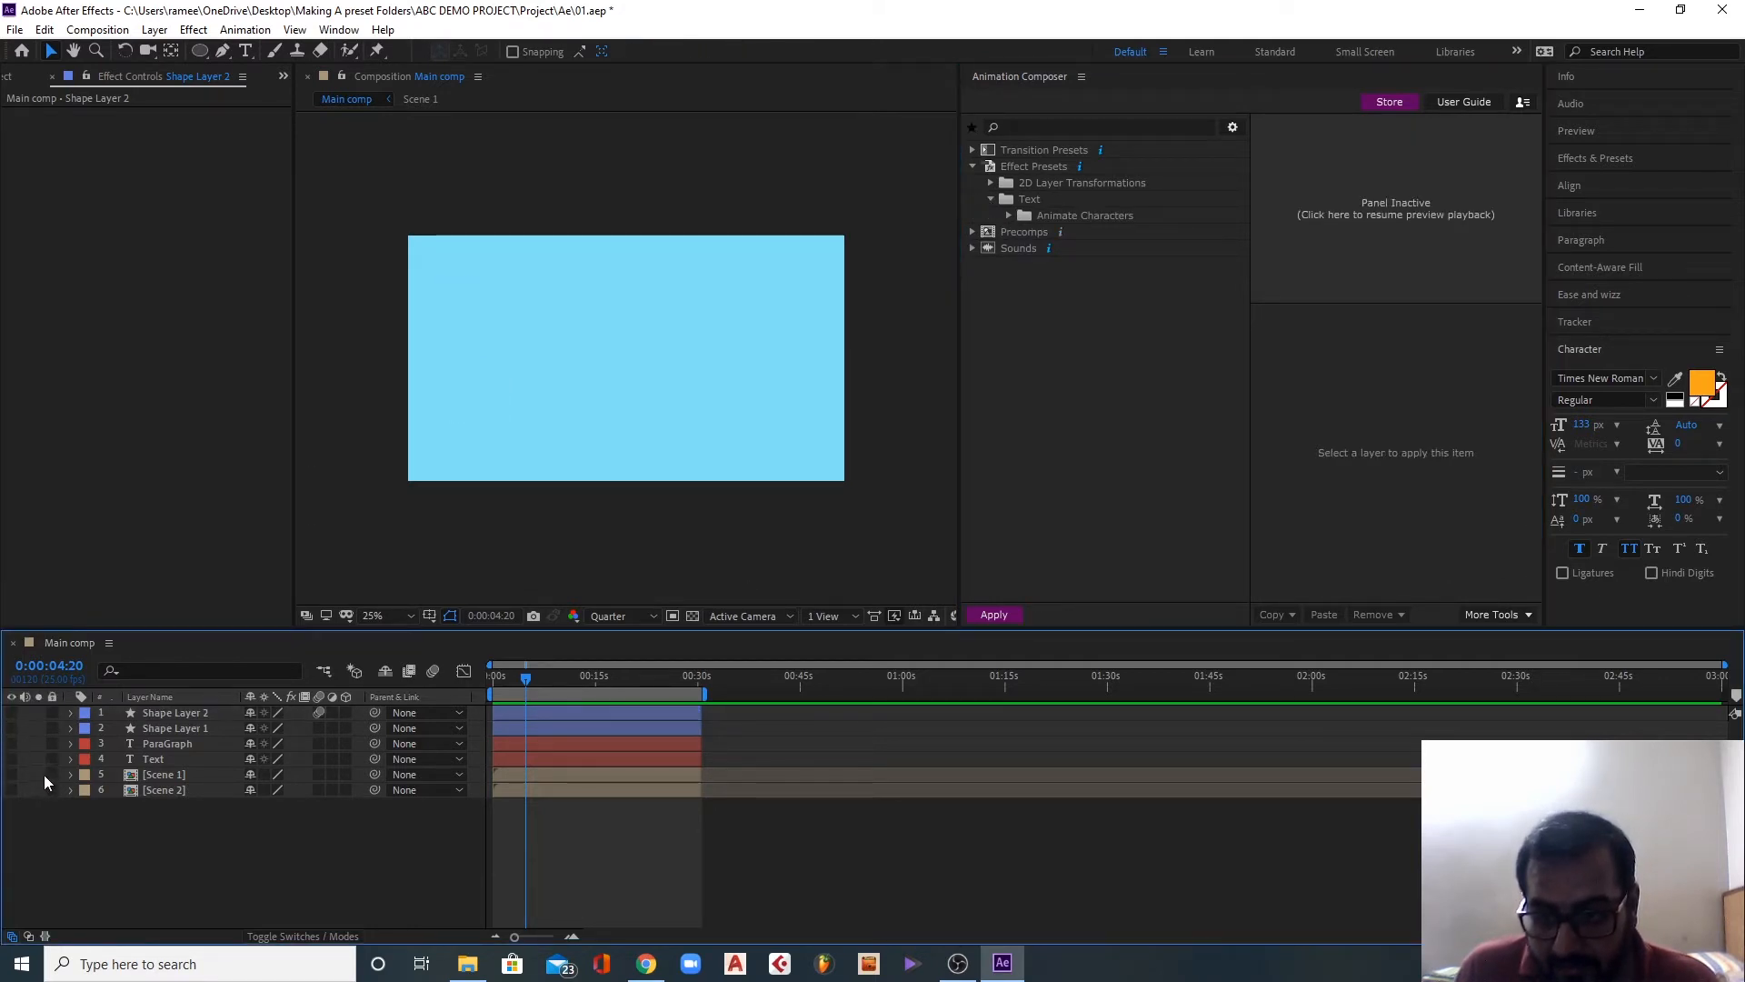
{"action": "left_click", "coordinate": [150, 762]}
{"action": "left_click", "coordinate": [12, 760]}
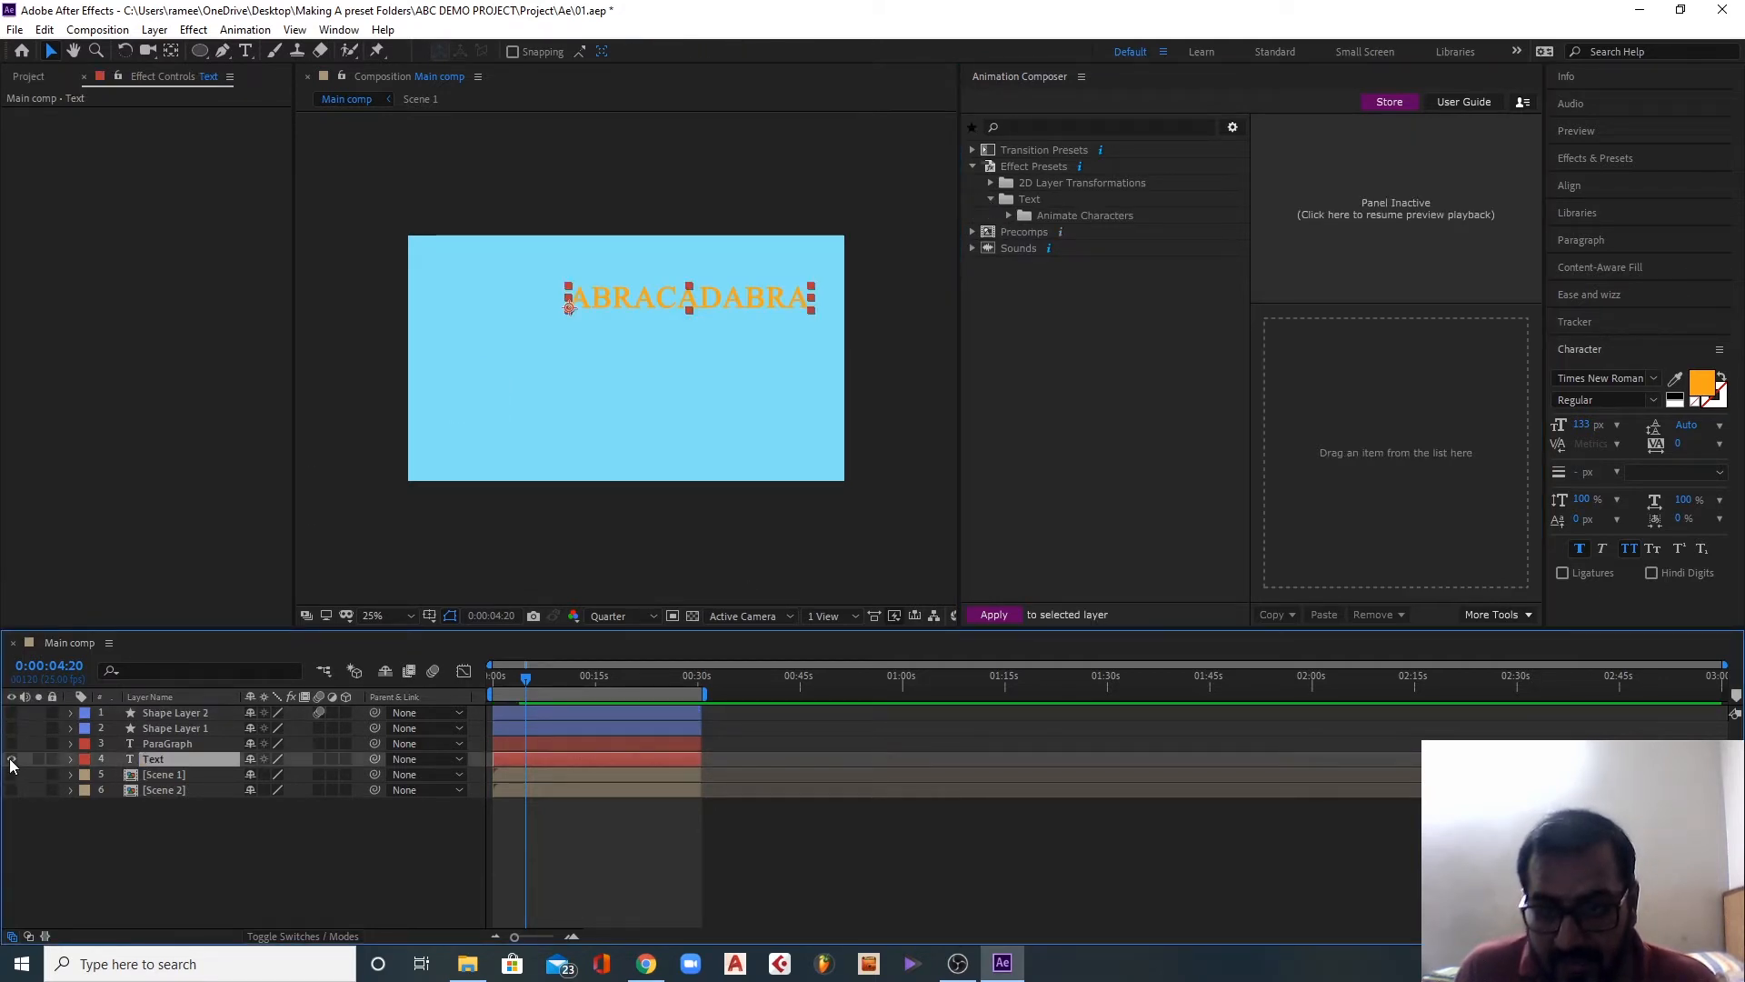
{"action": "left_click_drag", "start_coordinate": [619, 300], "coordinate": [566, 300]}
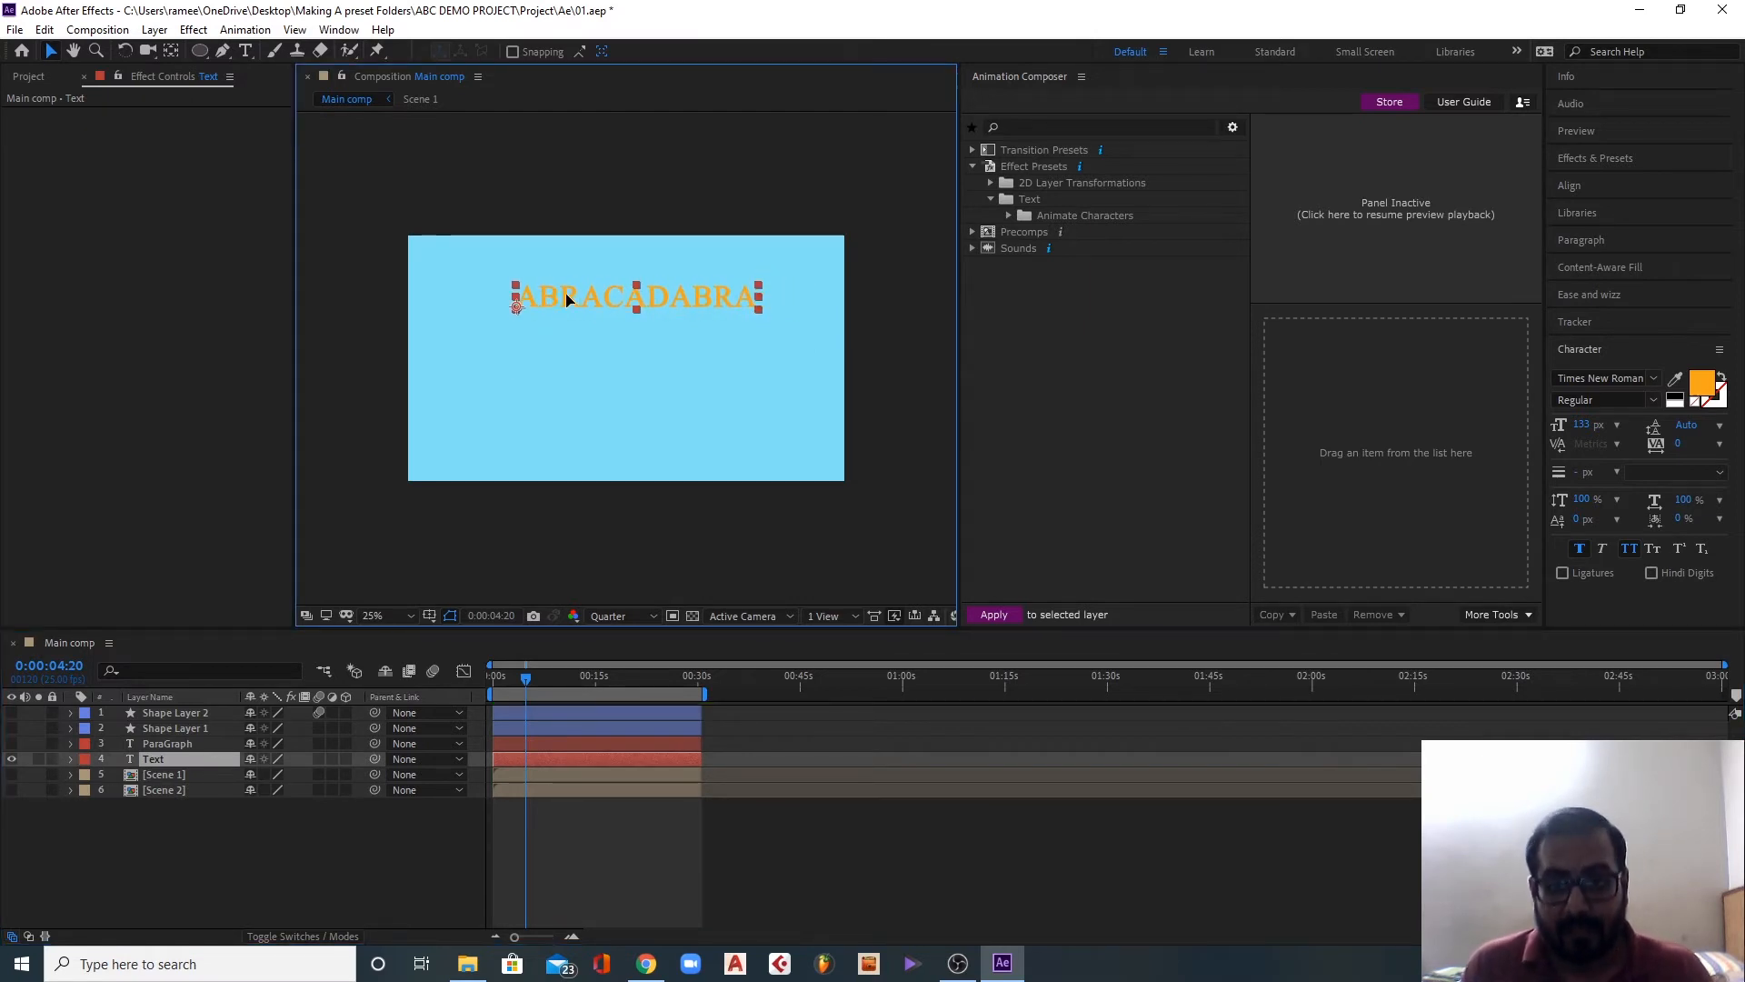
Step: Add the Flickering Decode & Scale & Tracking Characters 3 effect preset to the Text layer and check the animation near its start
{"action": "left_click", "coordinate": [1008, 215]}
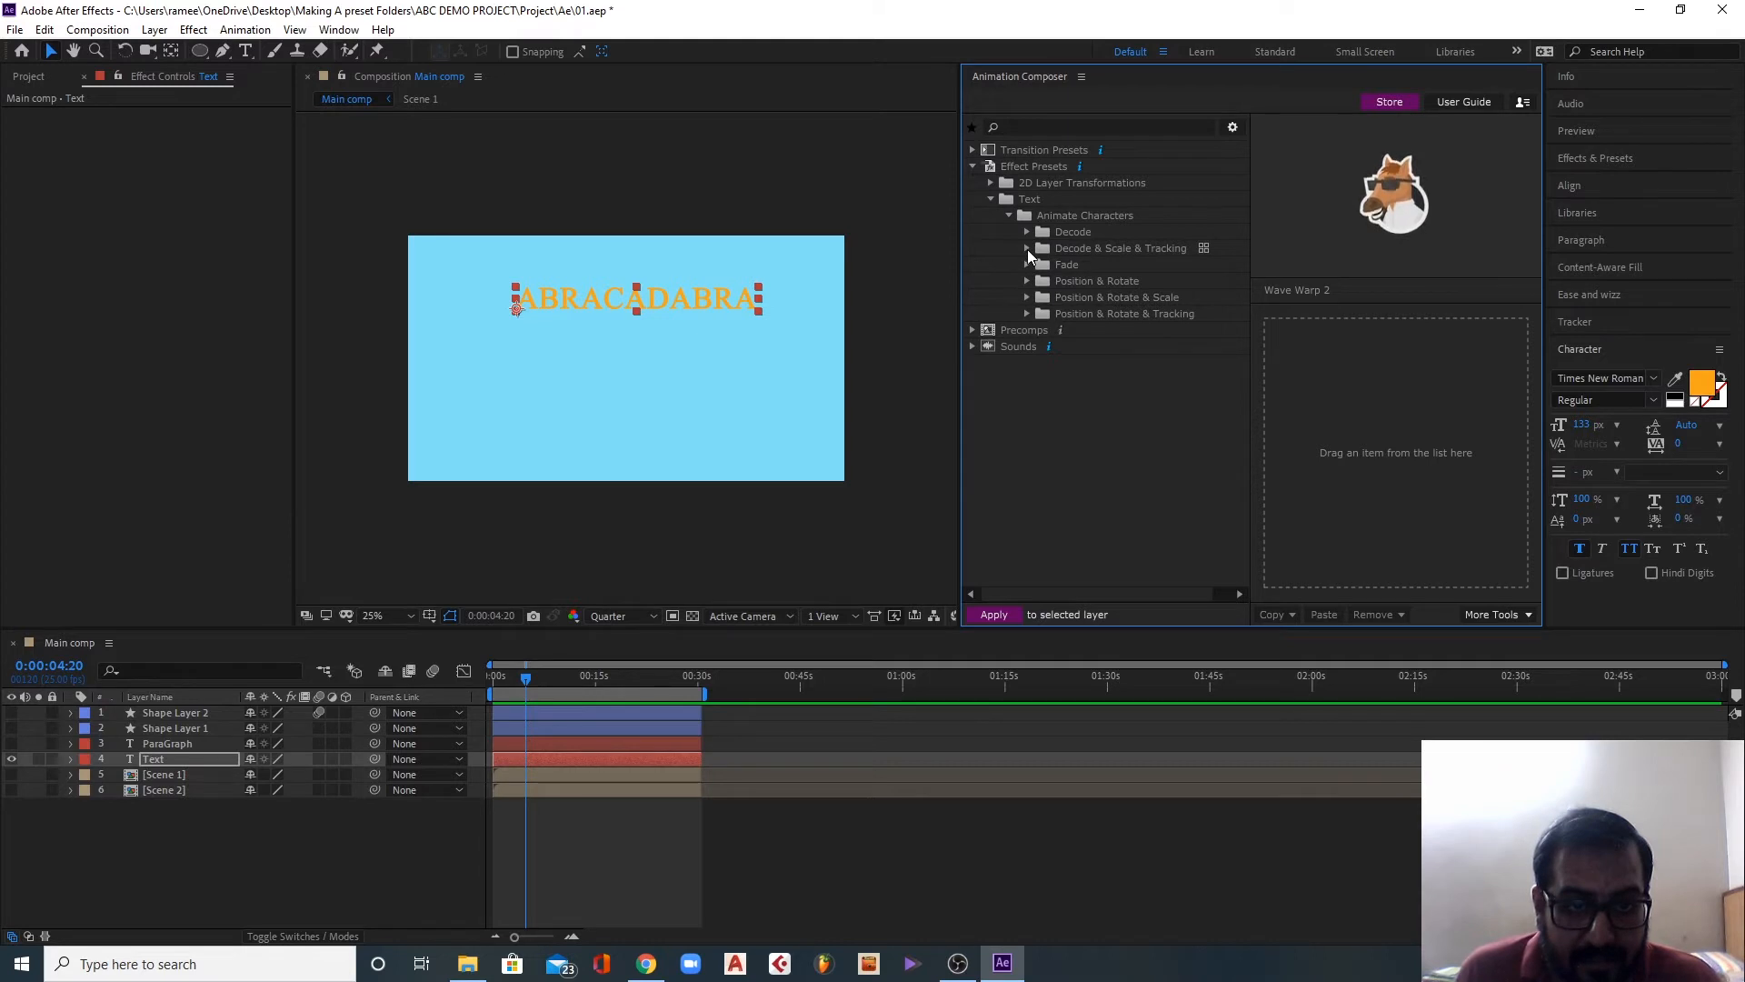
{"action": "left_click", "coordinate": [1028, 248]}
{"action": "left_click", "coordinate": [1093, 266]}
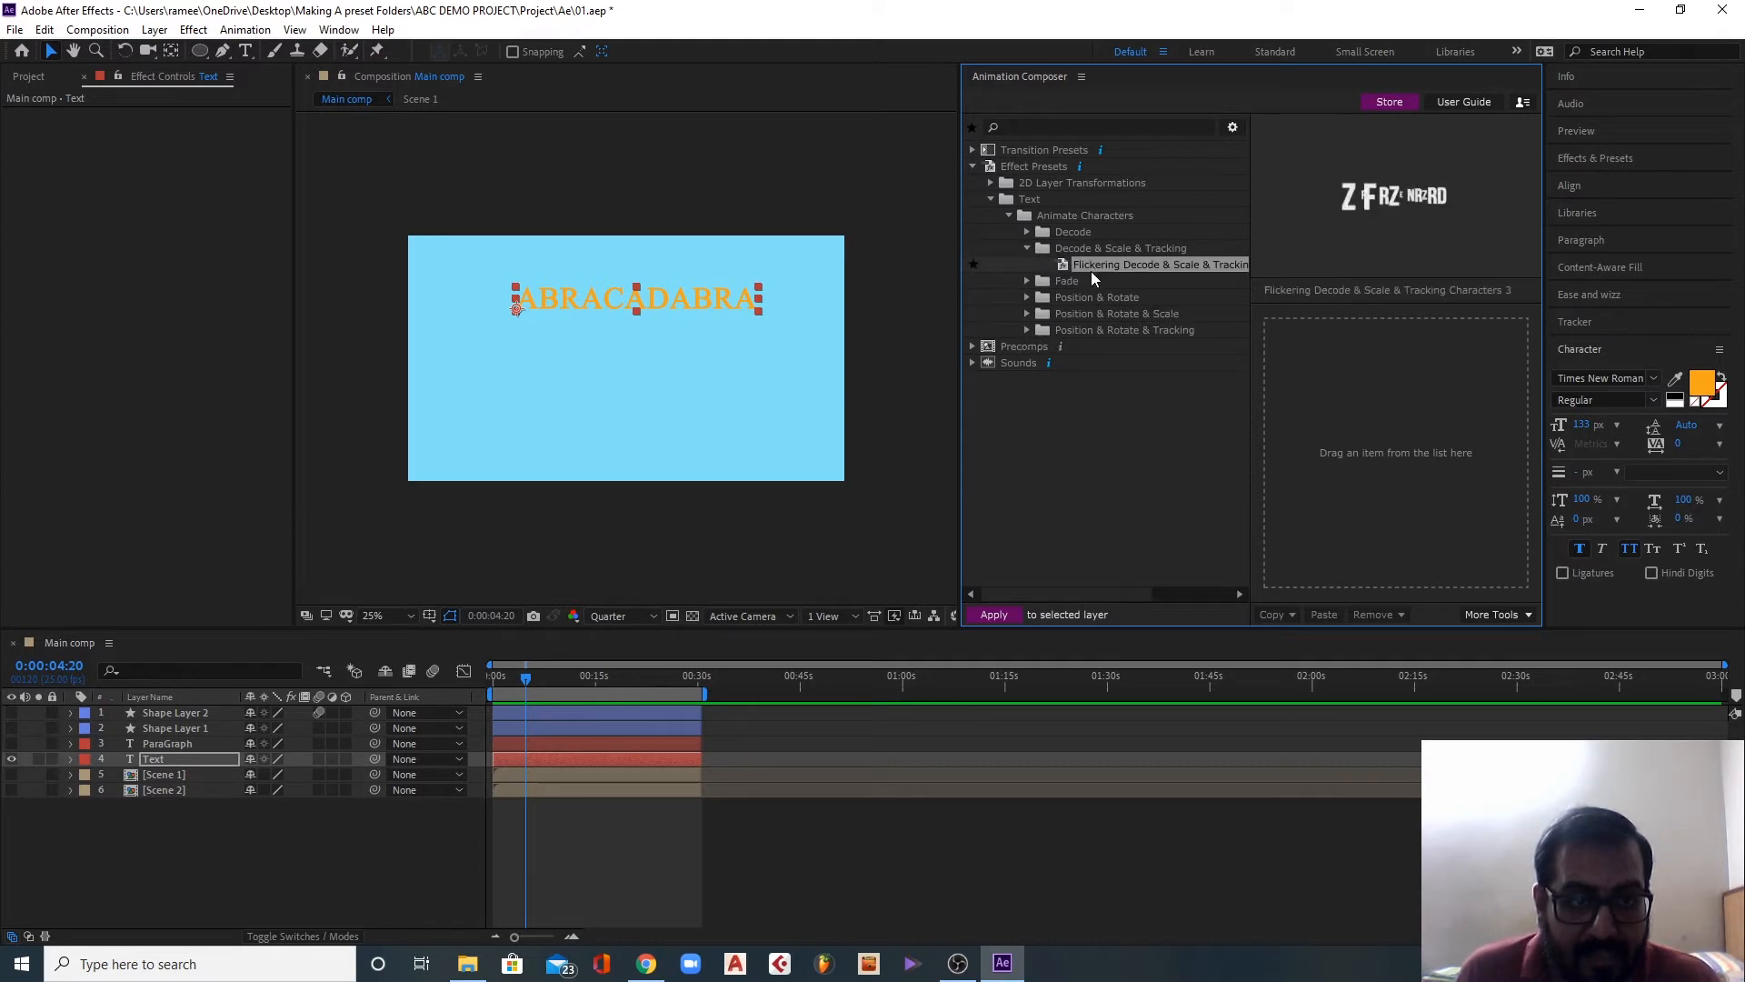
{"action": "left_click_drag", "start_coordinate": [1099, 267], "coordinate": [1340, 396]}
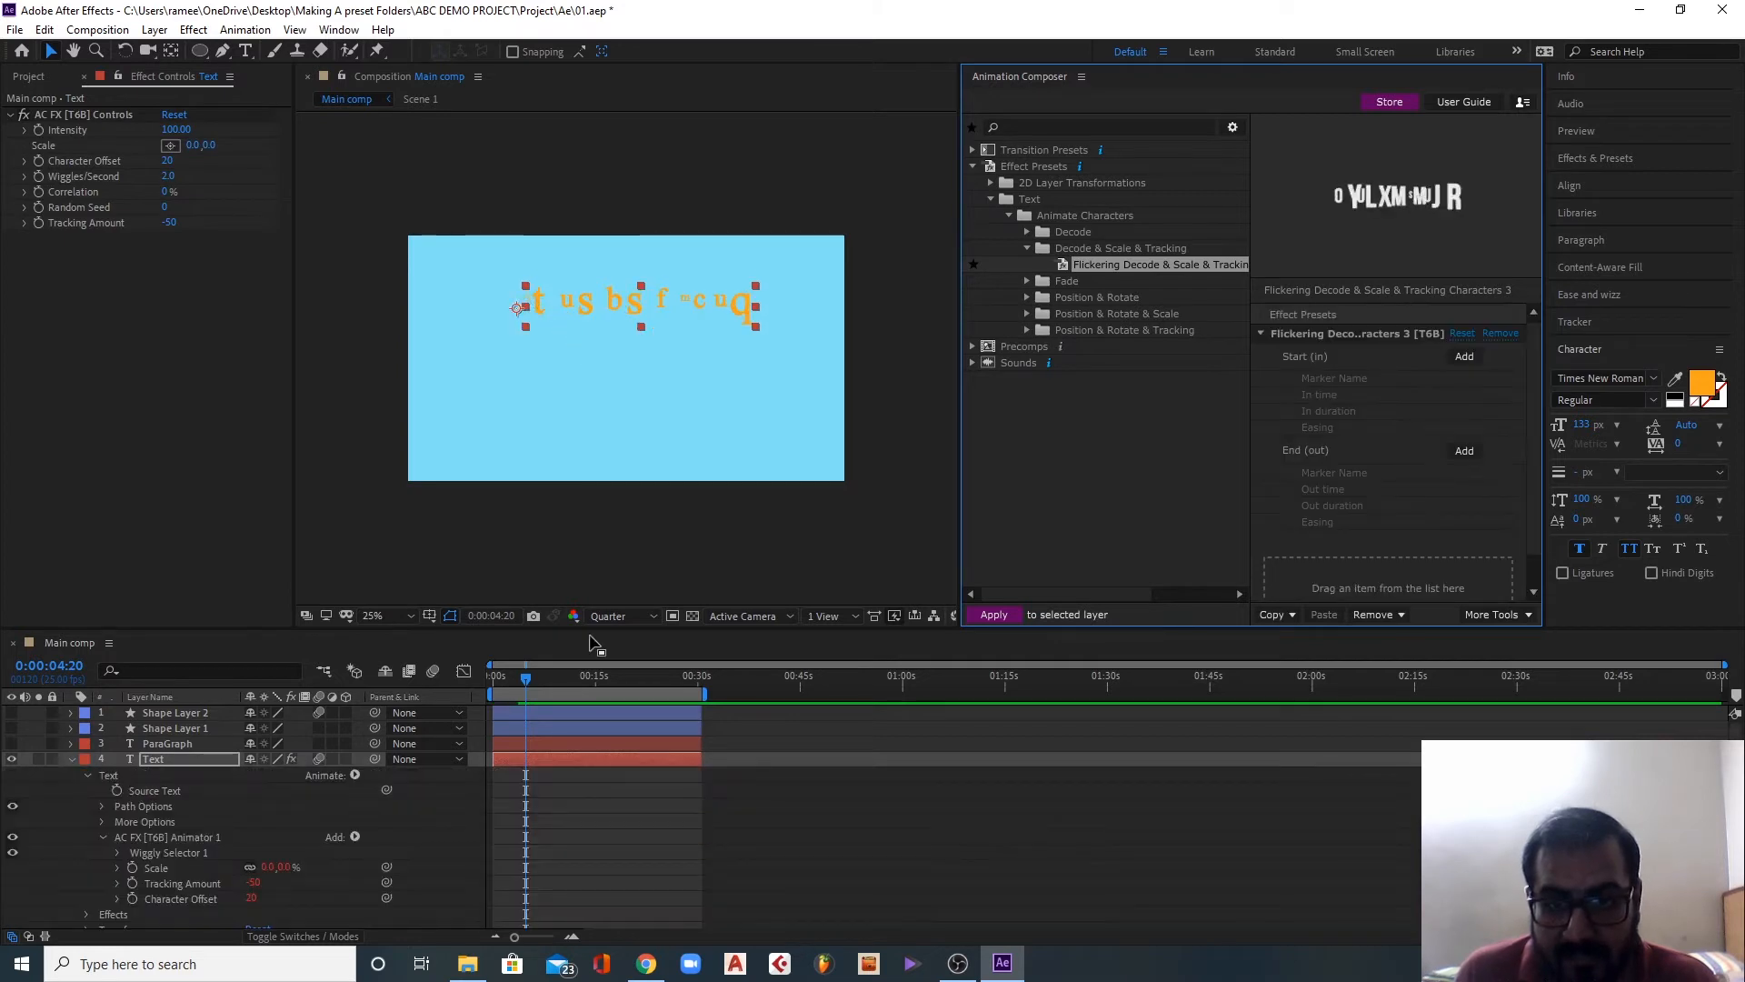
{"action": "left_click_drag", "start_coordinate": [526, 680], "coordinate": [475, 680]}
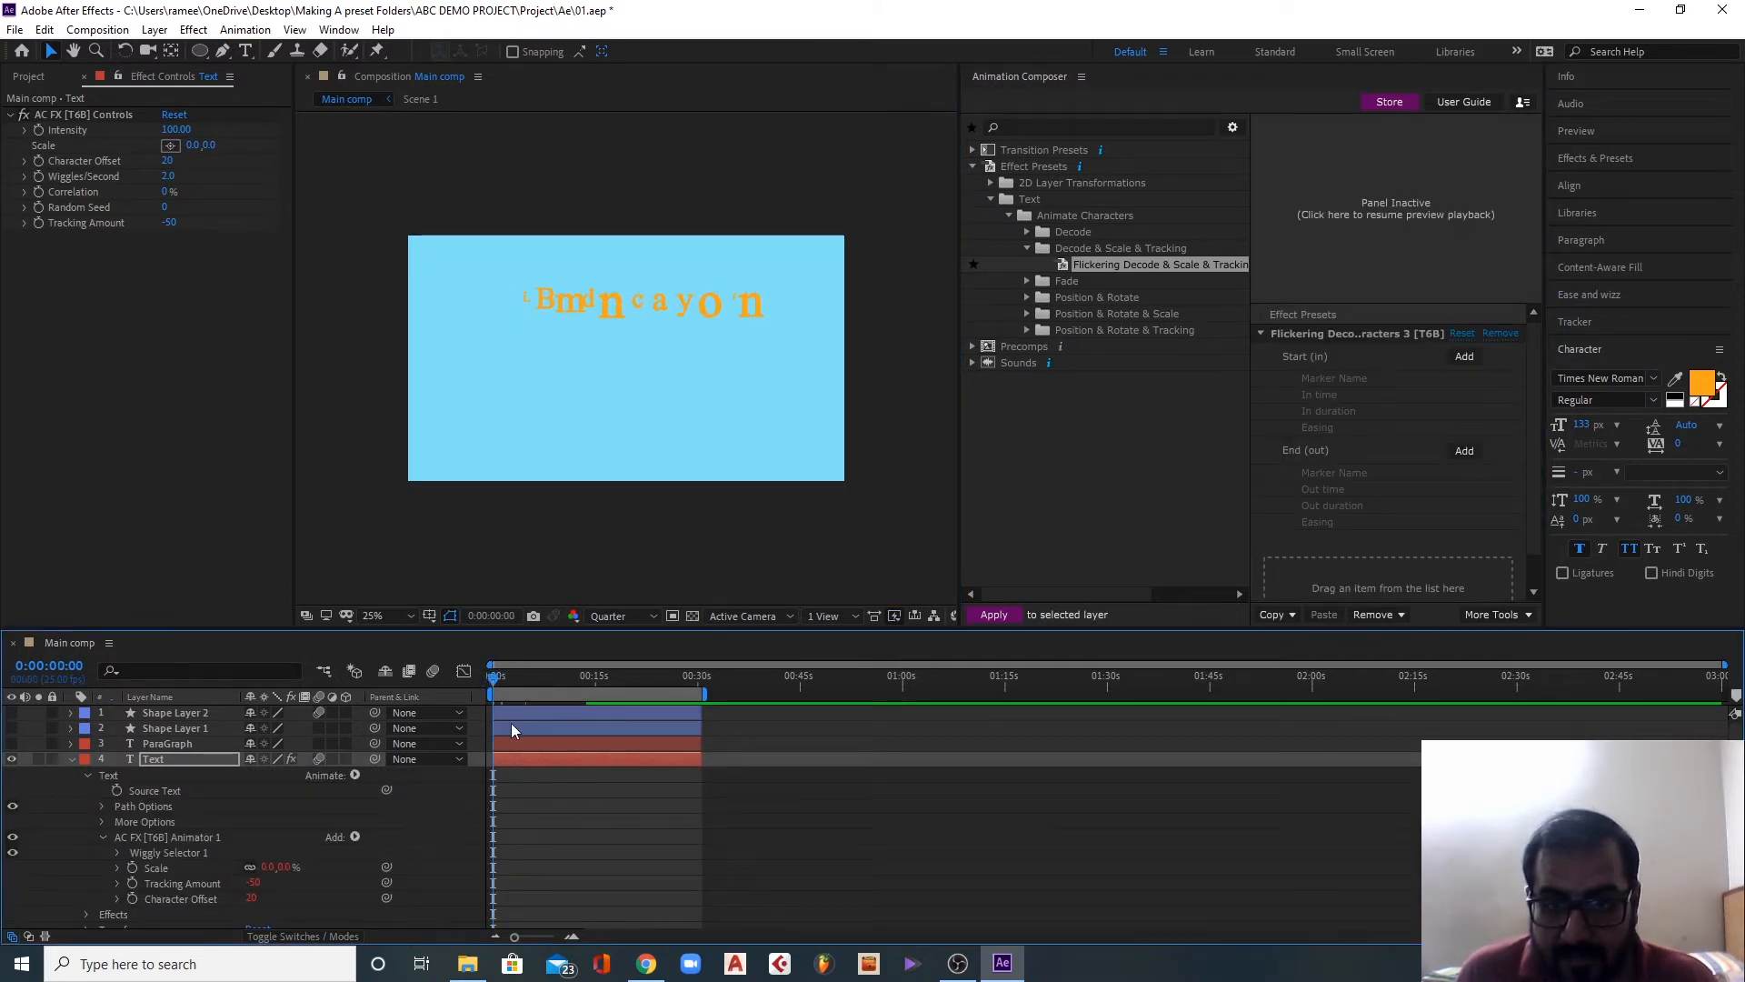
{"action": "left_click", "coordinate": [504, 682]}
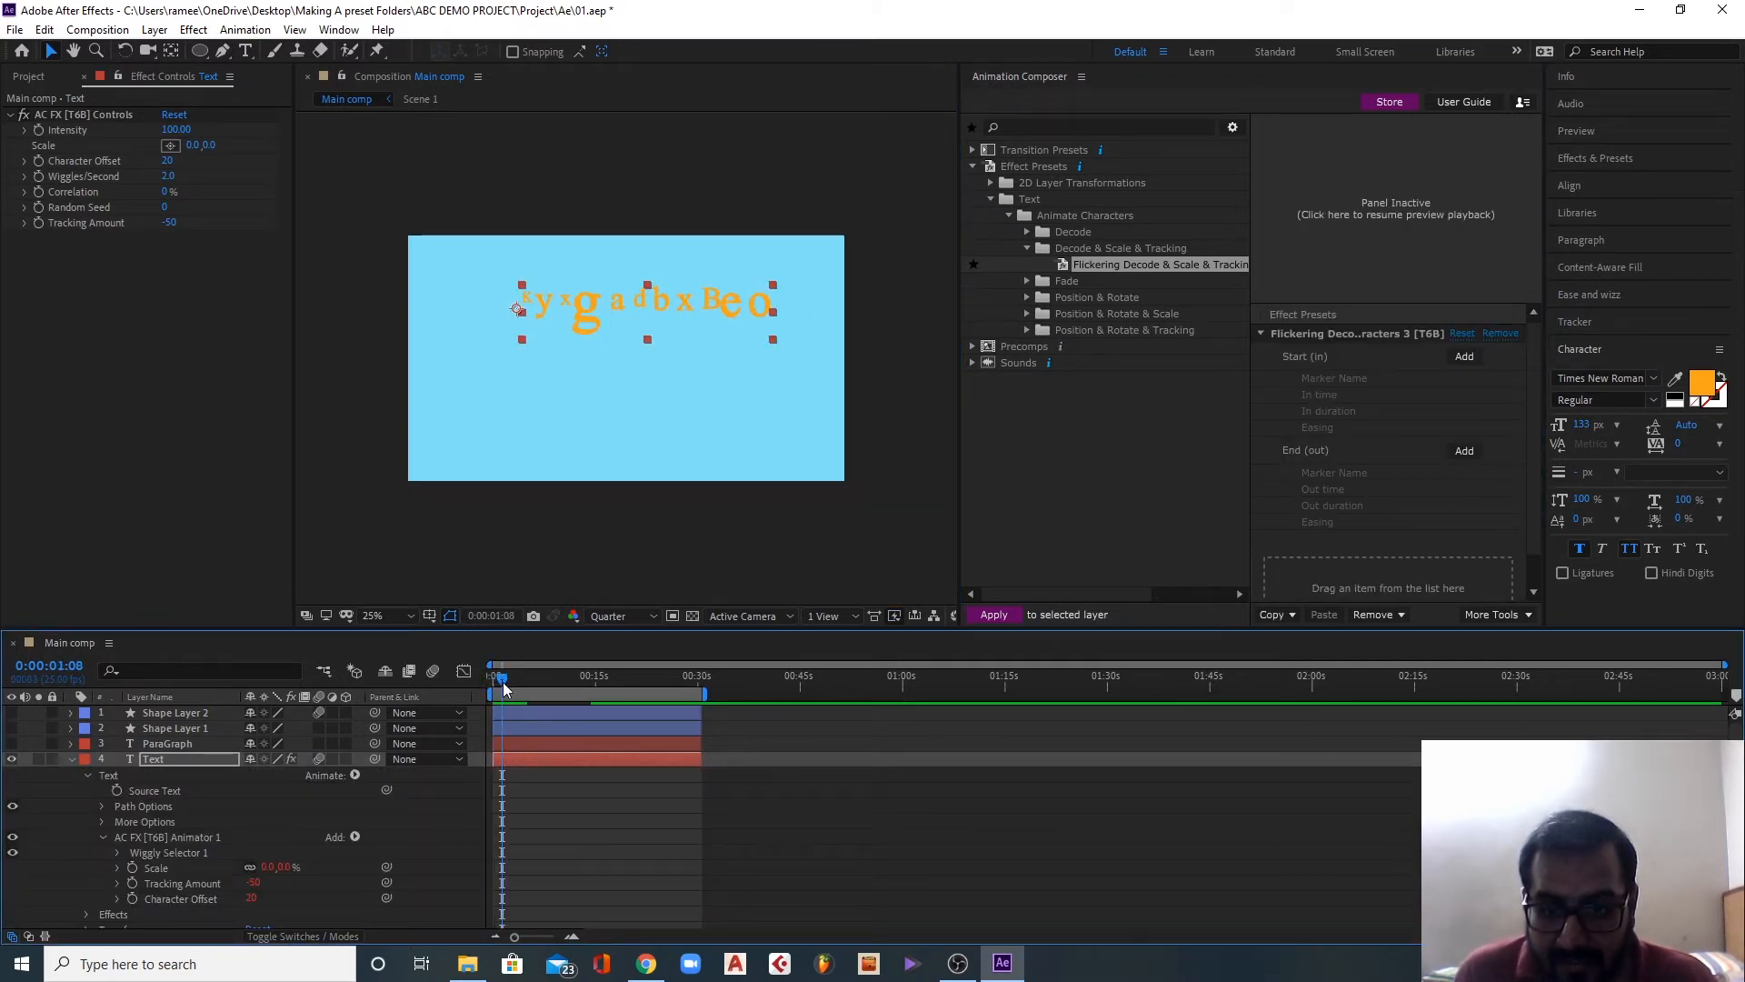
Step: Add a Start (in) marker at 0:00:02:00 and an End (out) marker at 0:00:04:20 to the Flickering Decode preset, previewing the timing
{"action": "left_click_drag", "start_coordinate": [503, 681], "coordinate": [507, 681]}
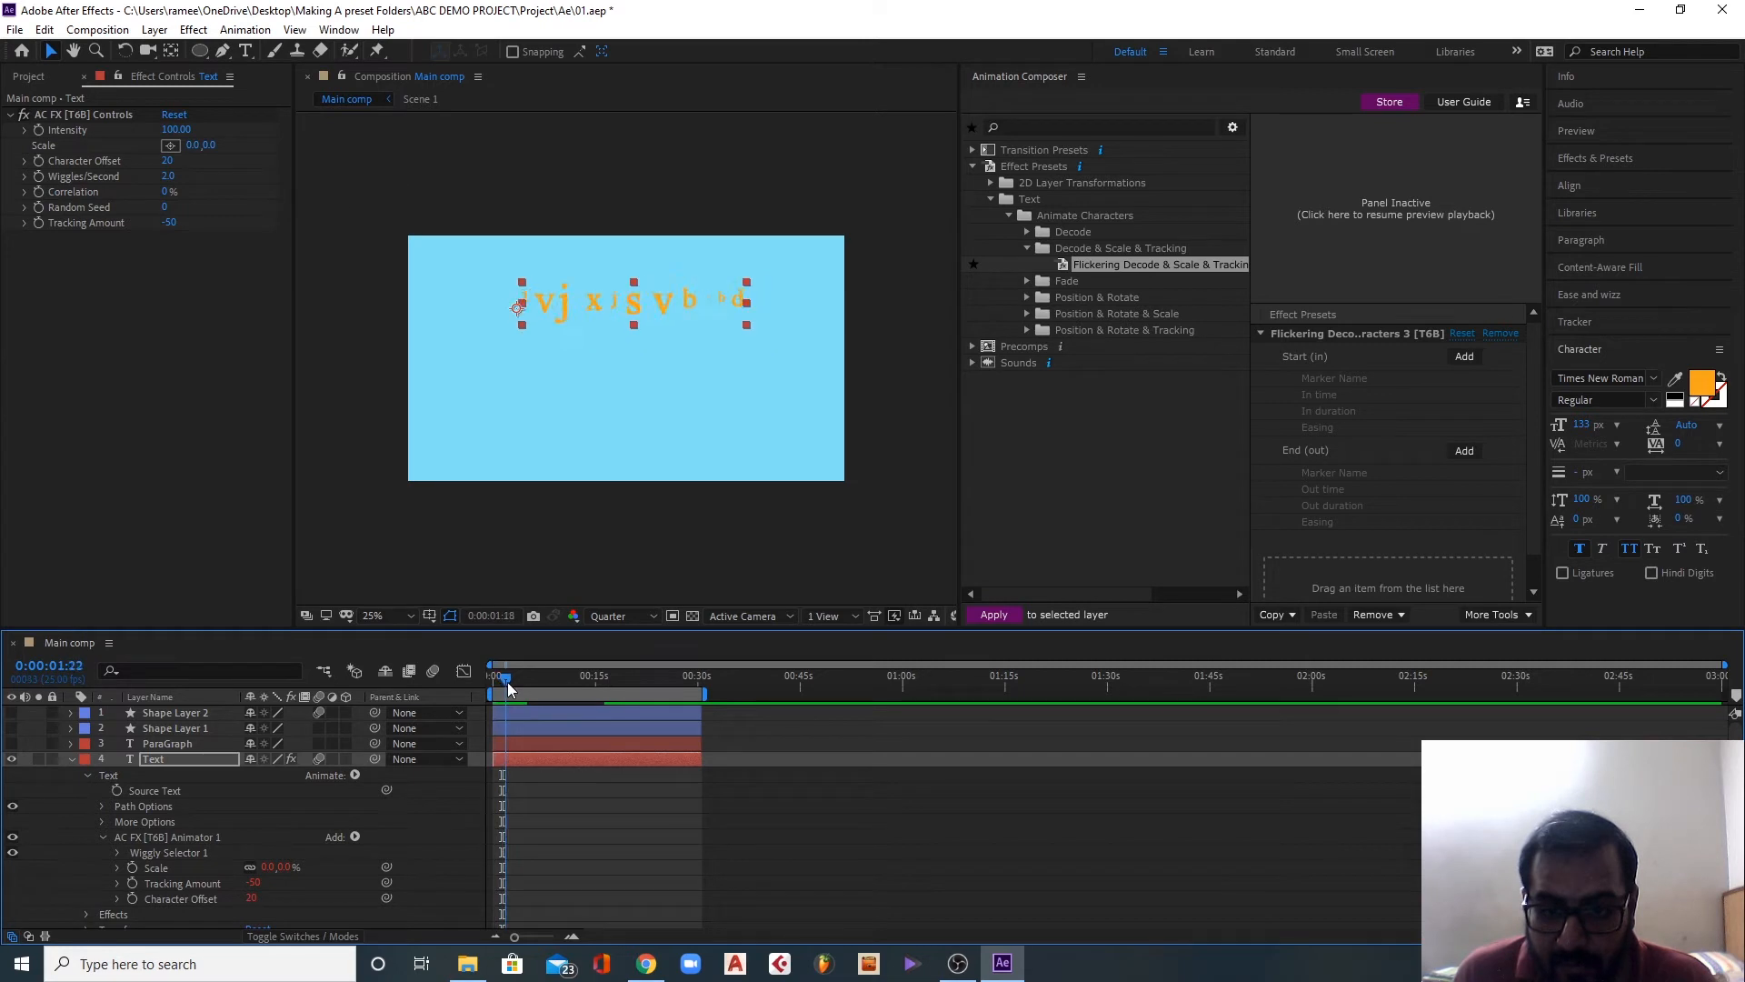
{"action": "left_click", "coordinate": [1465, 358]}
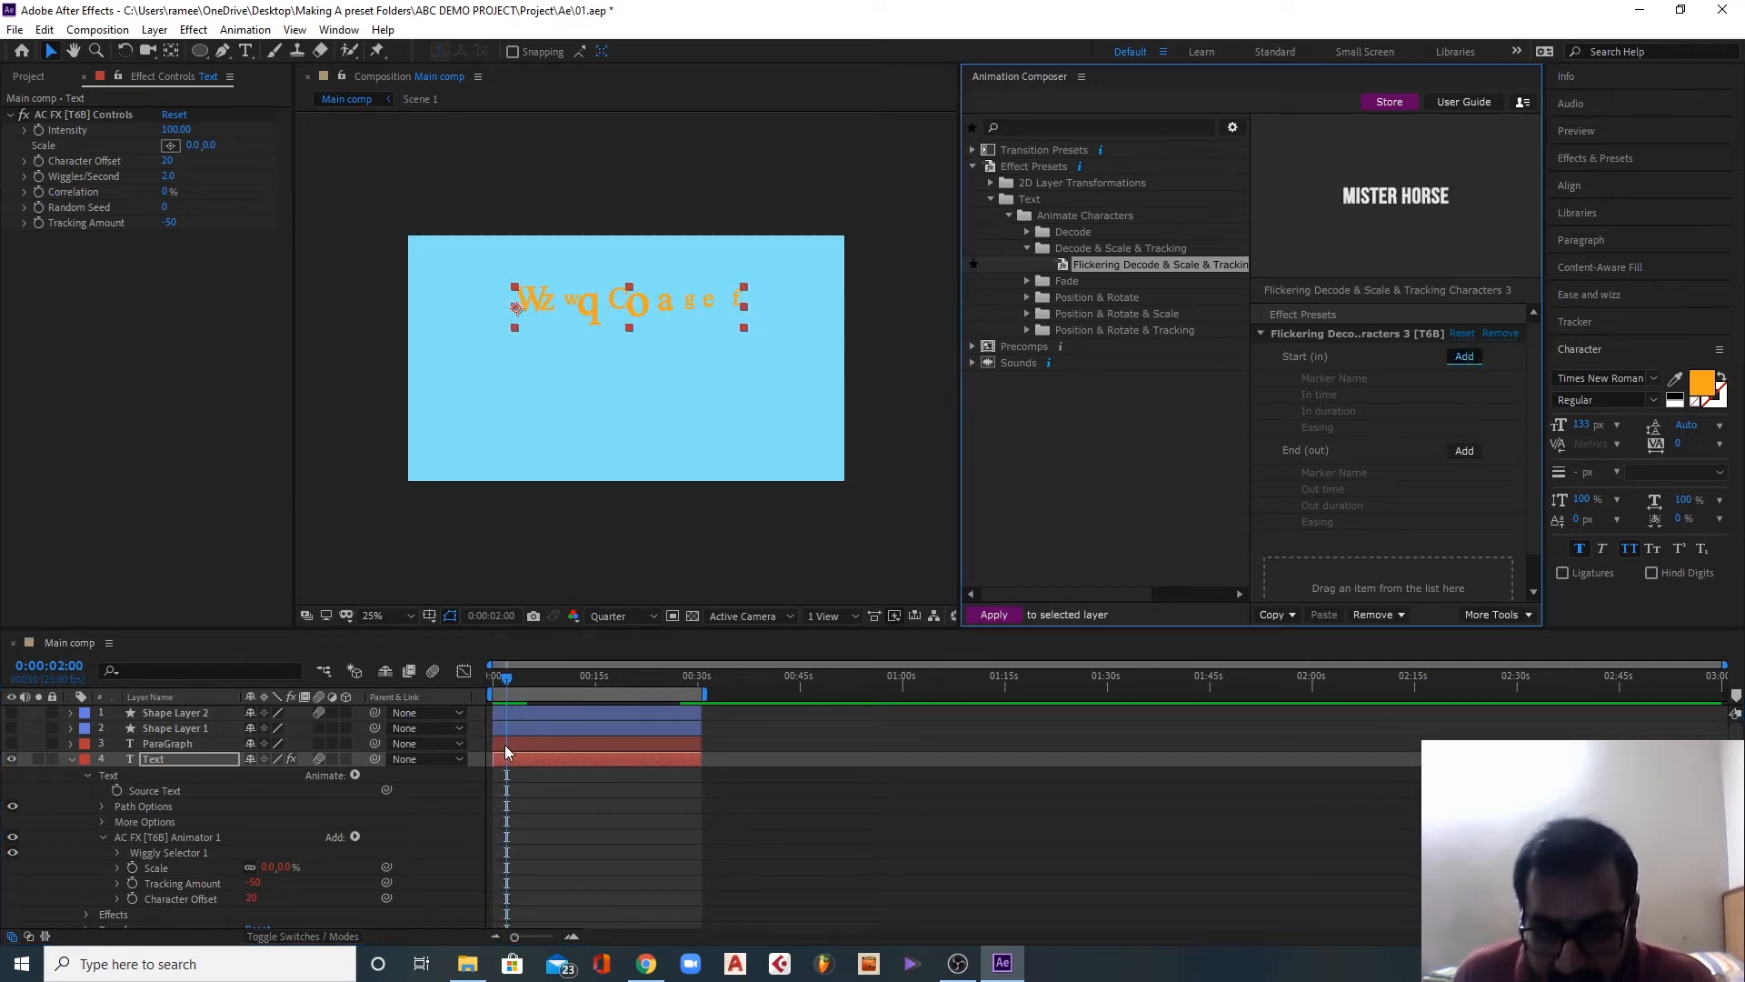
{"action": "left_click", "coordinate": [508, 680]}
{"action": "key", "text": "space"}
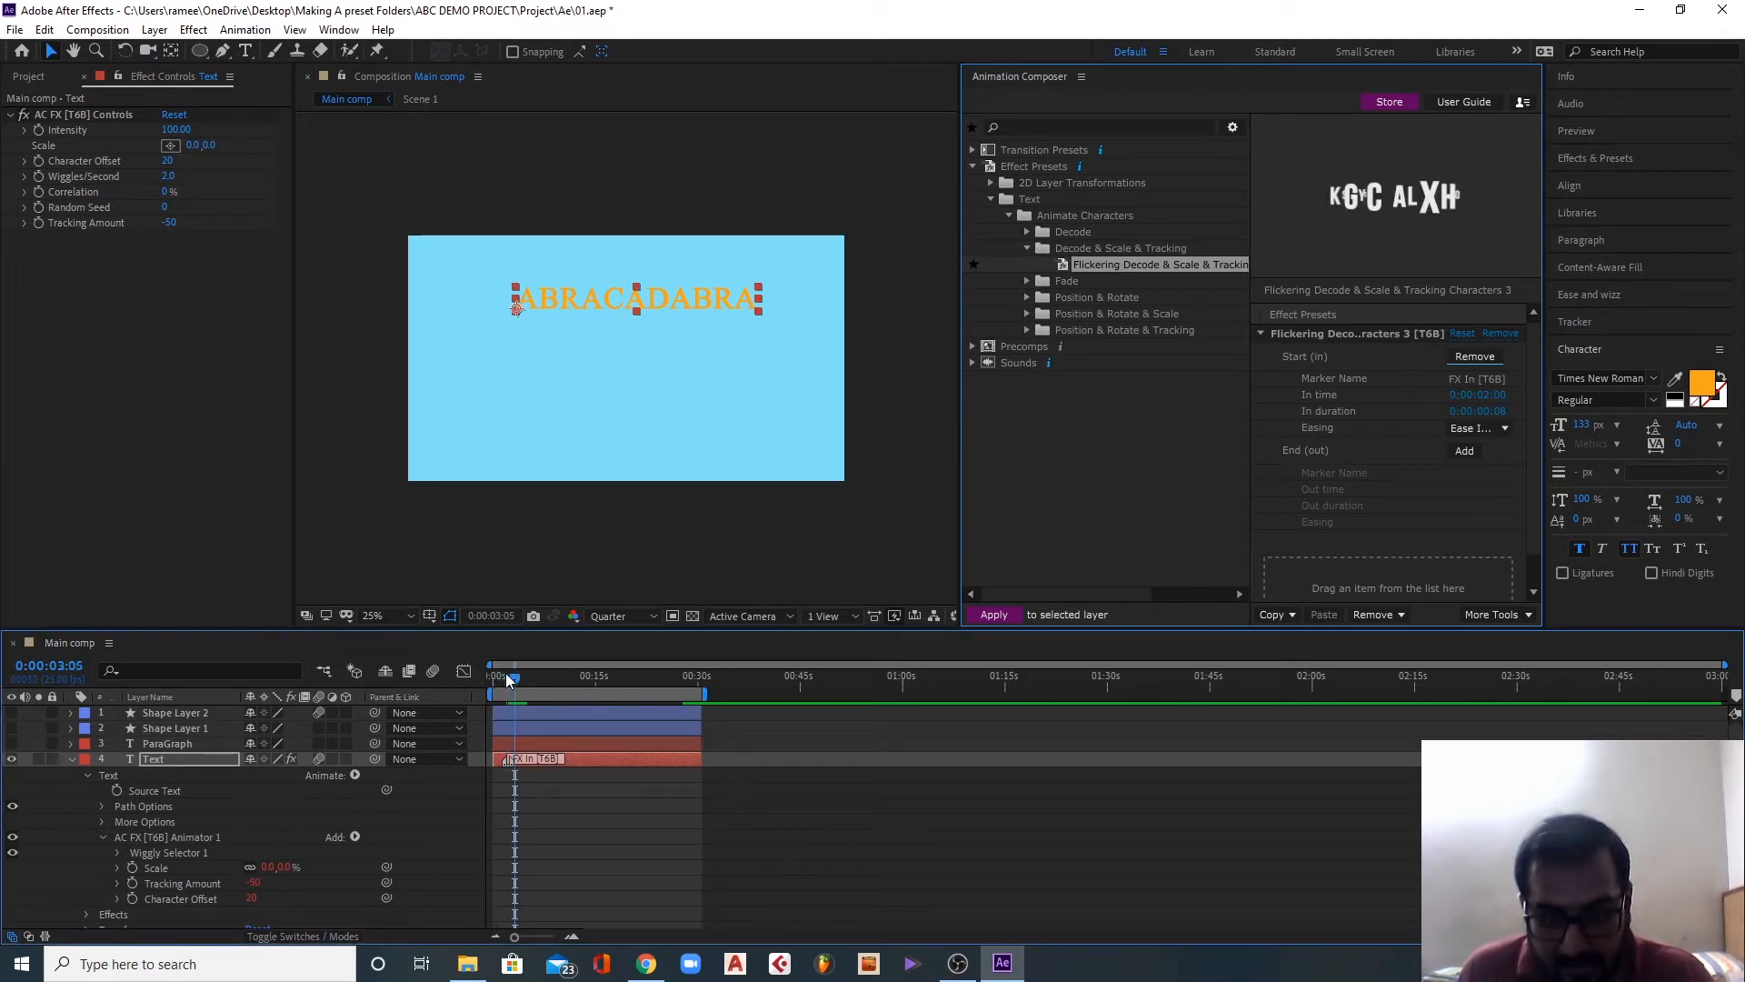
{"action": "left_click", "coordinate": [1463, 451]}
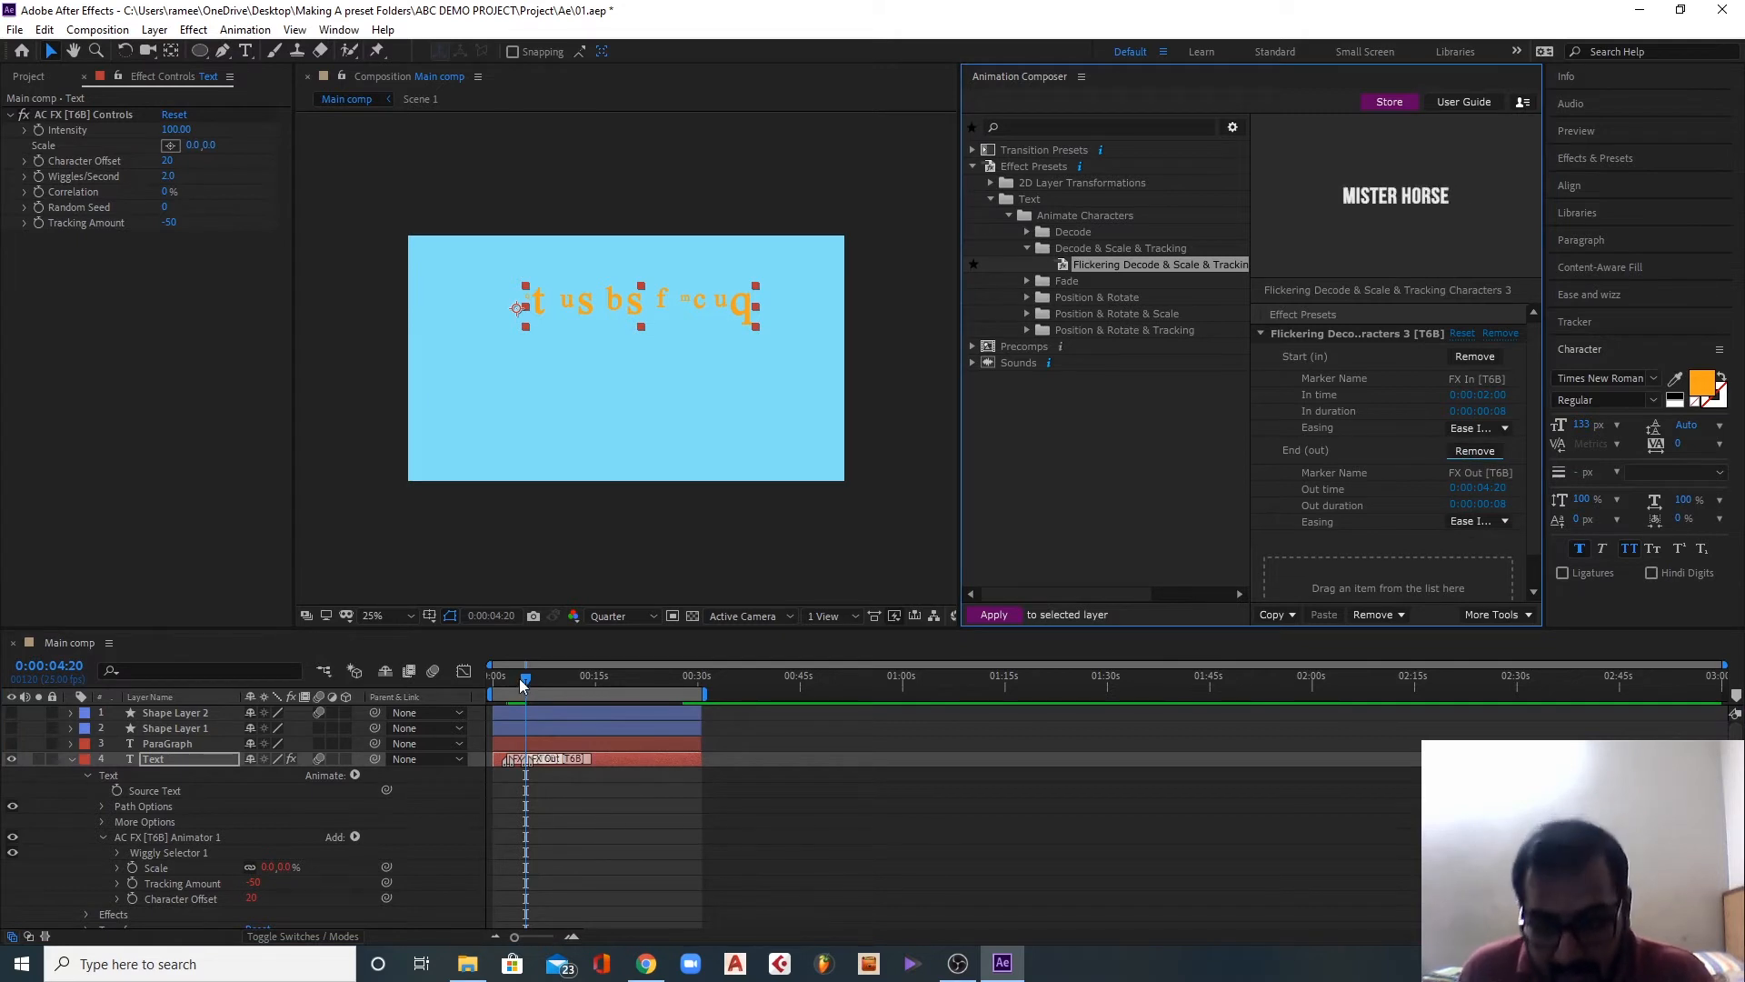
{"action": "left_click_drag", "start_coordinate": [523, 680], "coordinate": [504, 678]}
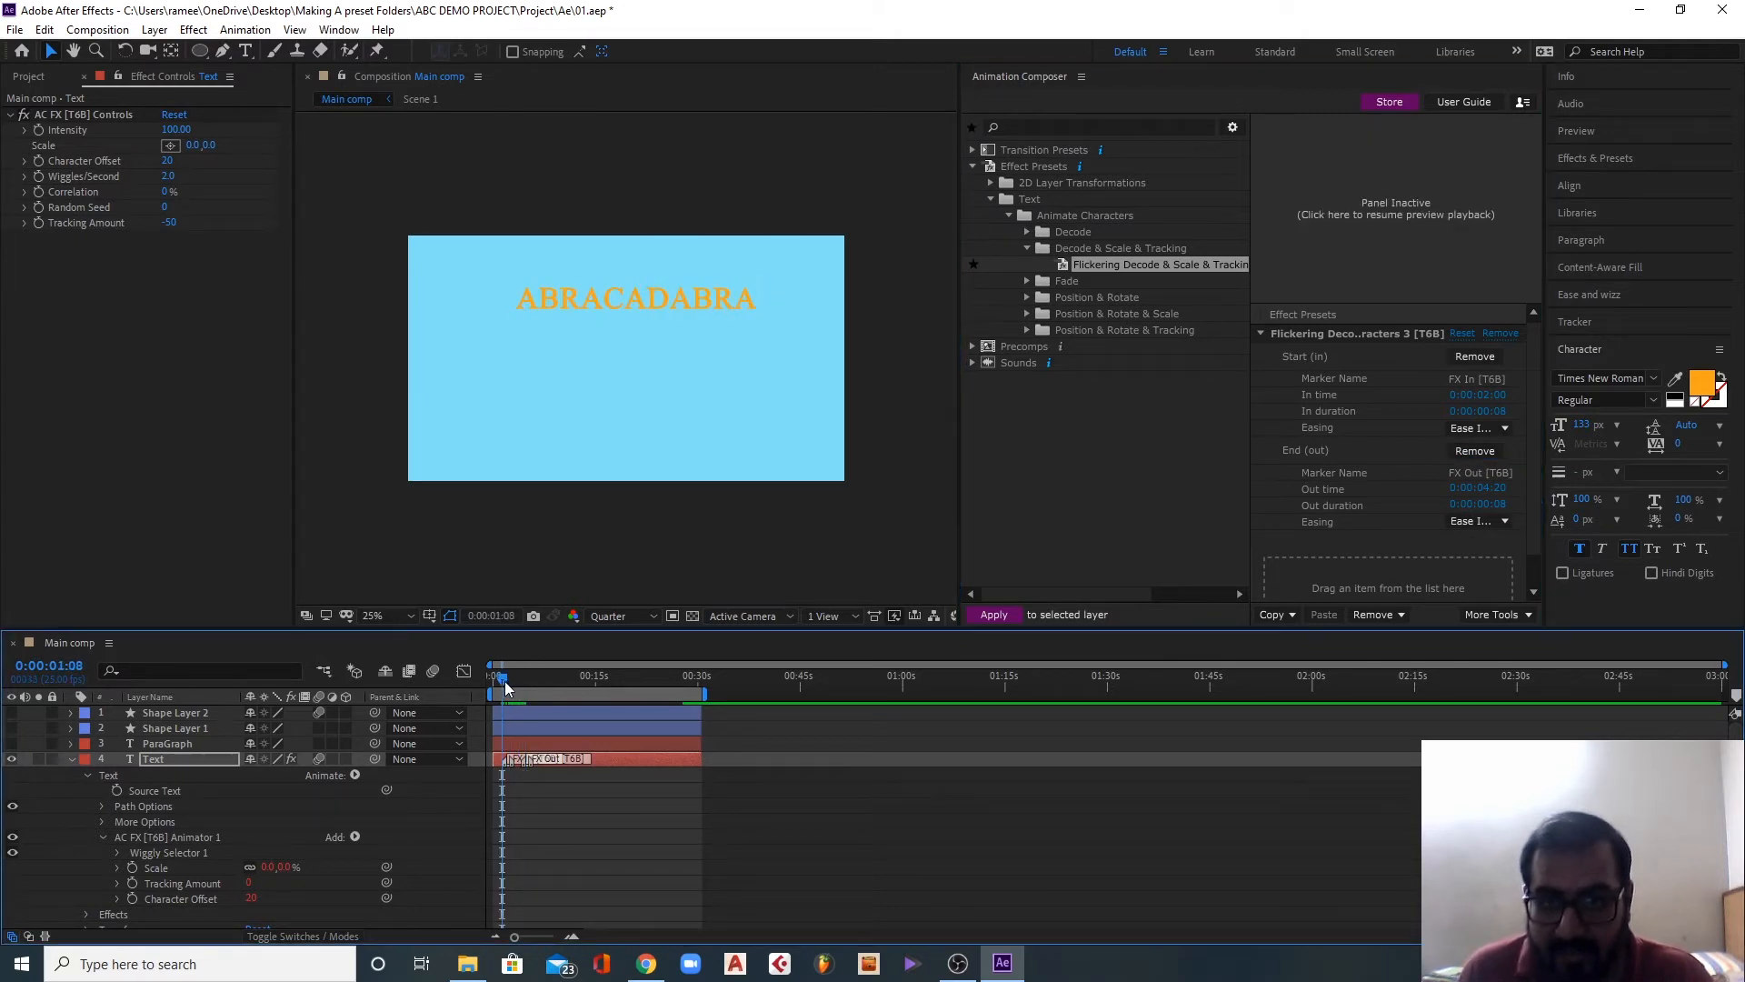
Step: Preview the Flickering Decode animation past its end, and undo its End (out) and Start (in) markers on the Text layer
{"action": "key", "text": "space"}
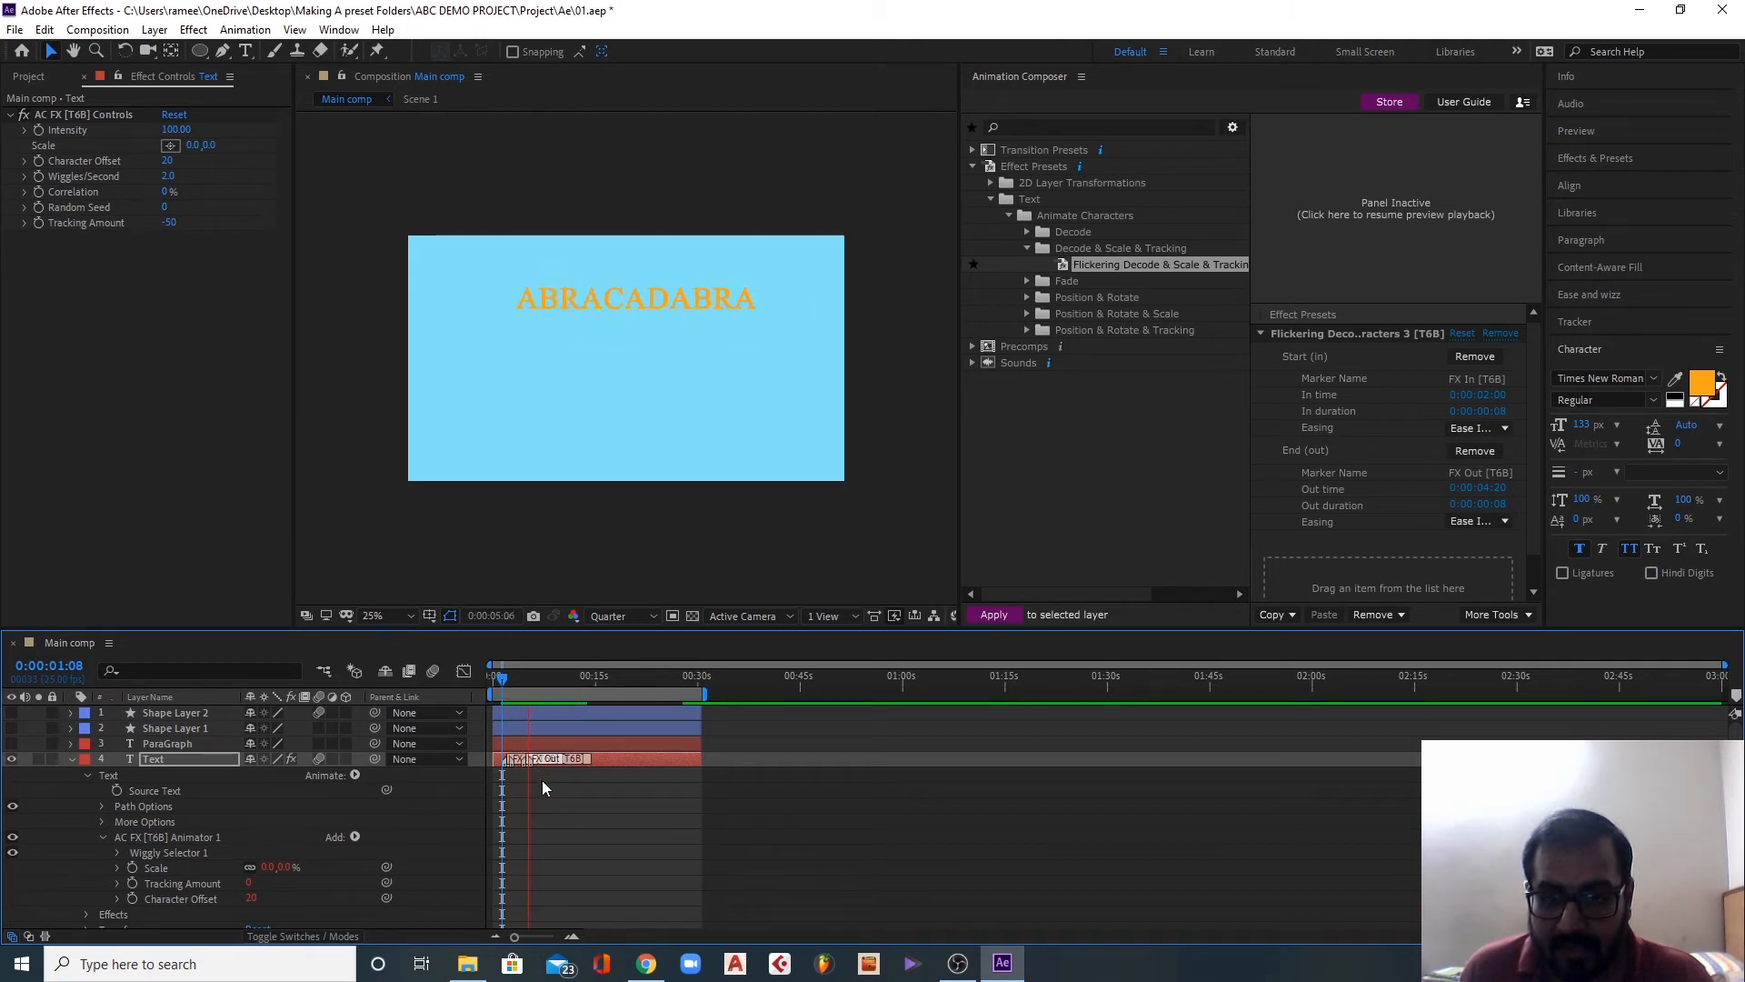
{"action": "key", "text": "space"}
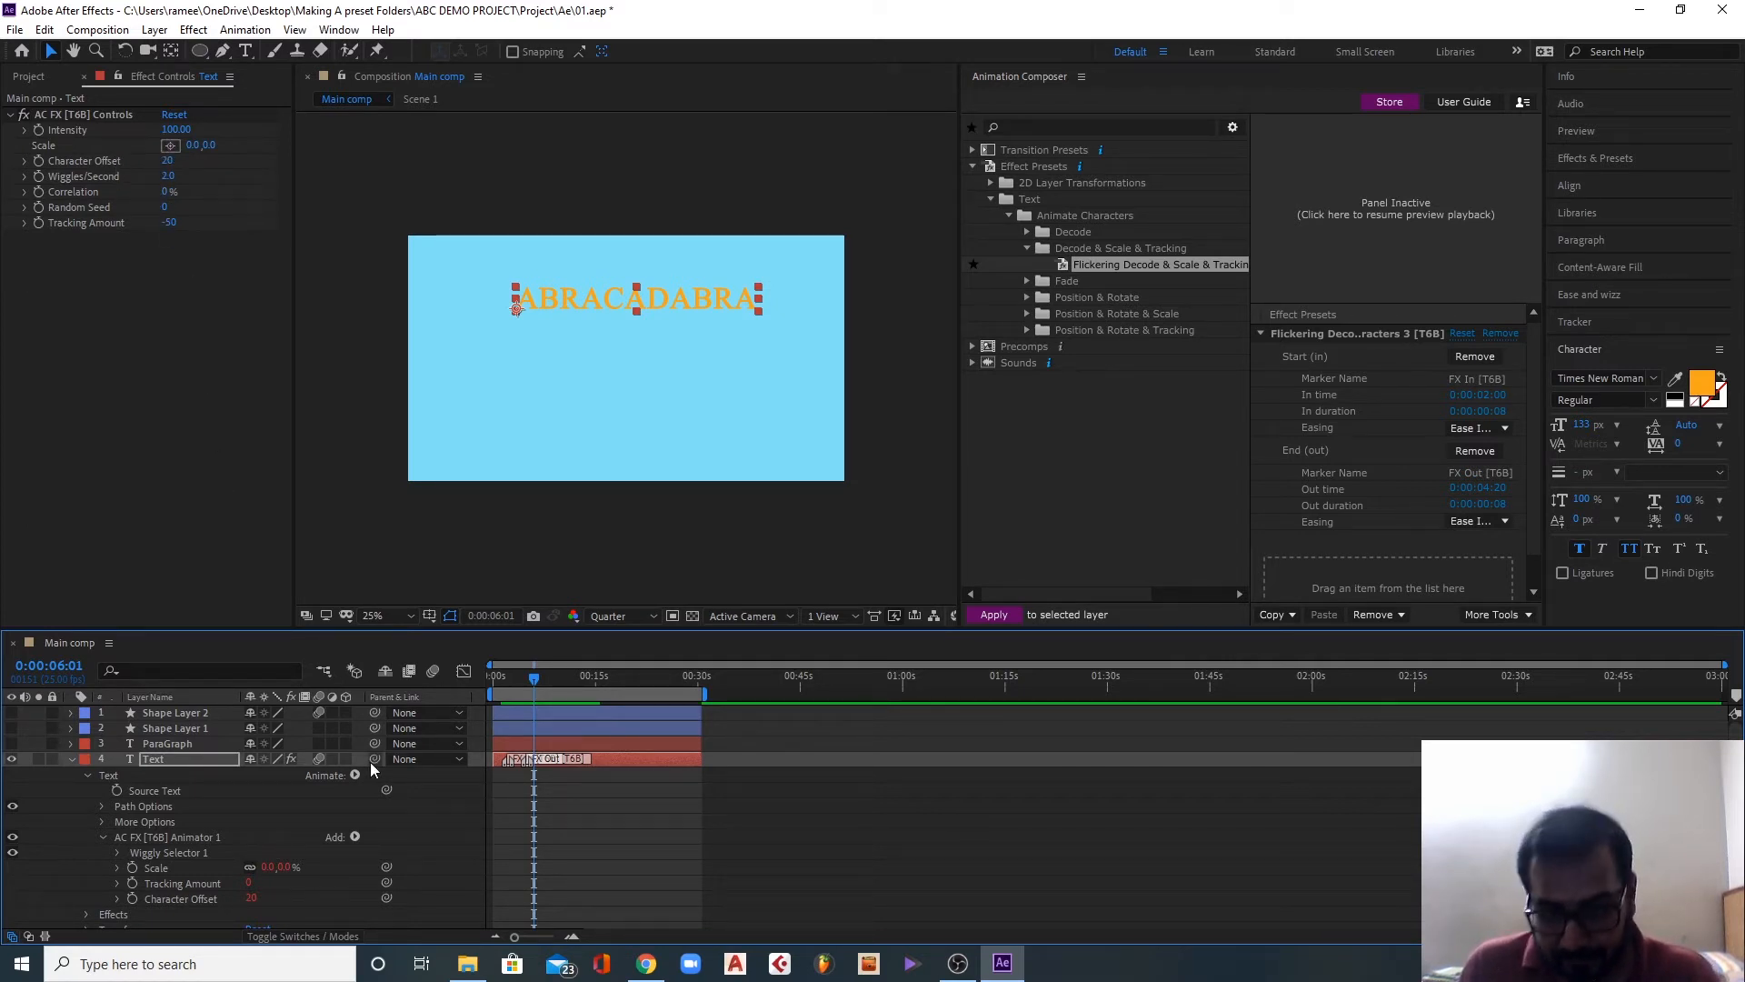
{"action": "key", "text": "ctrl+z"}
{"action": "key", "text": "ctrl+z"}
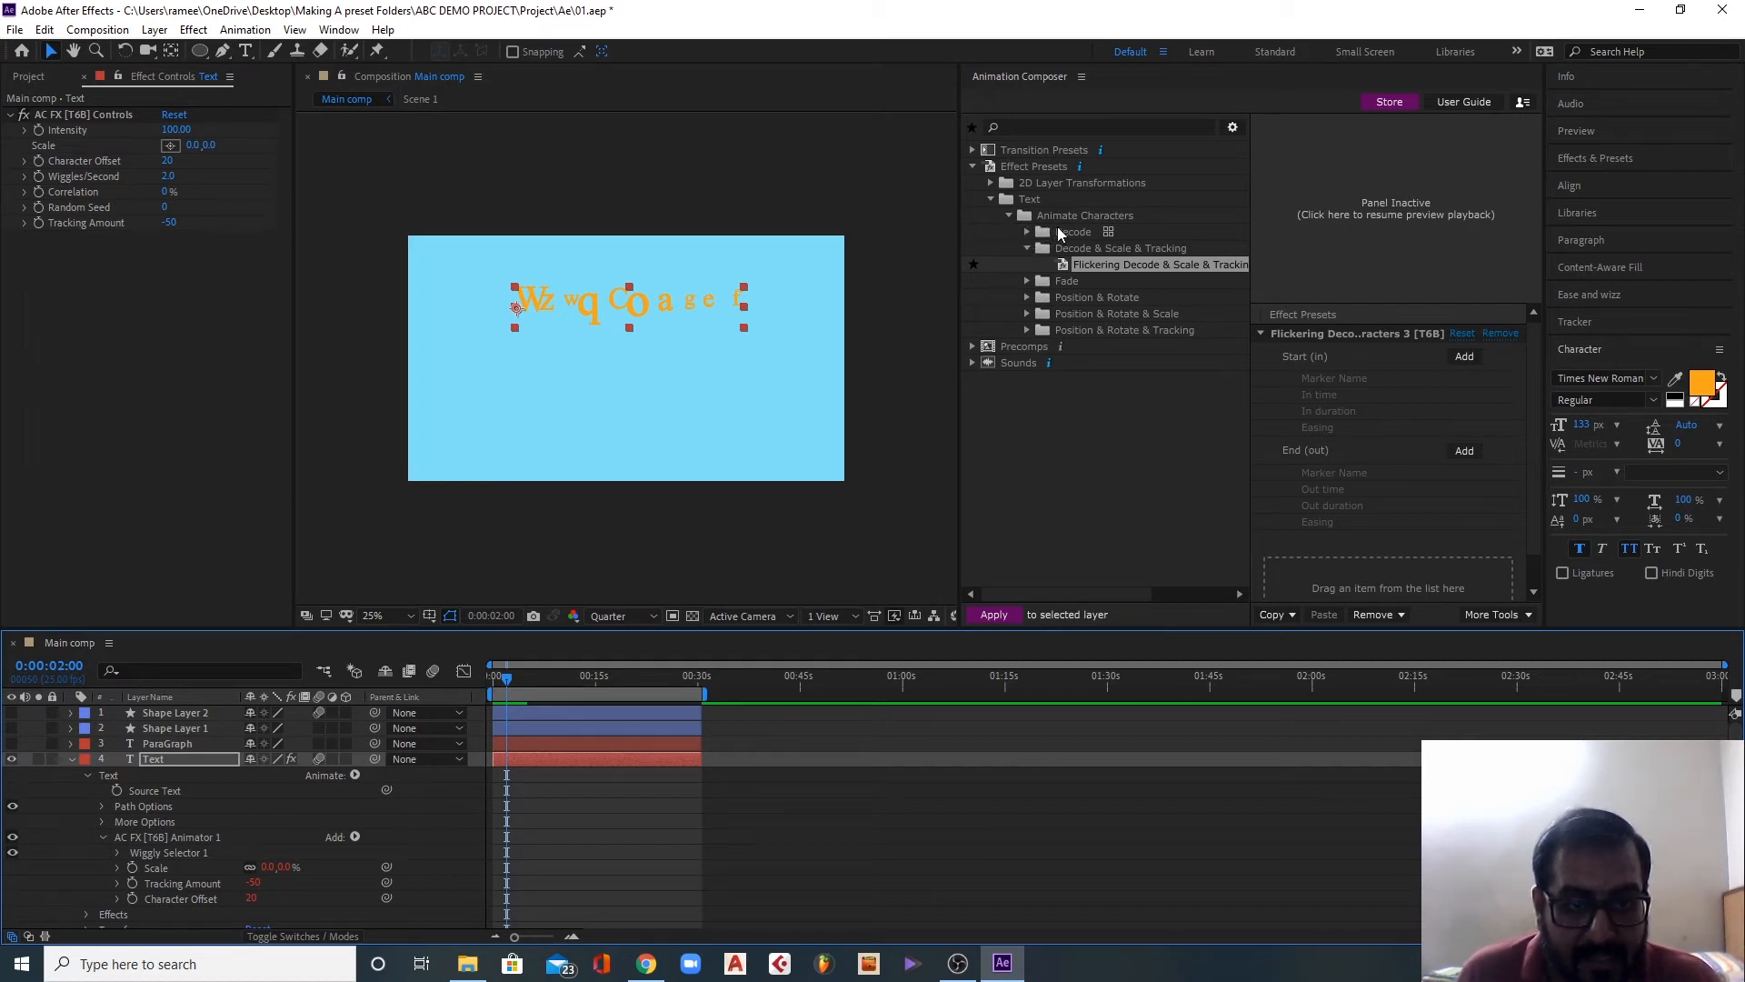
Step: Expand the Position & Rotate and Position & Rotate & Scale preset folders, and undo the Flickering Decode preset on the Text layer
{"action": "left_click", "coordinate": [1027, 298]}
{"action": "left_click", "coordinate": [1028, 330]}
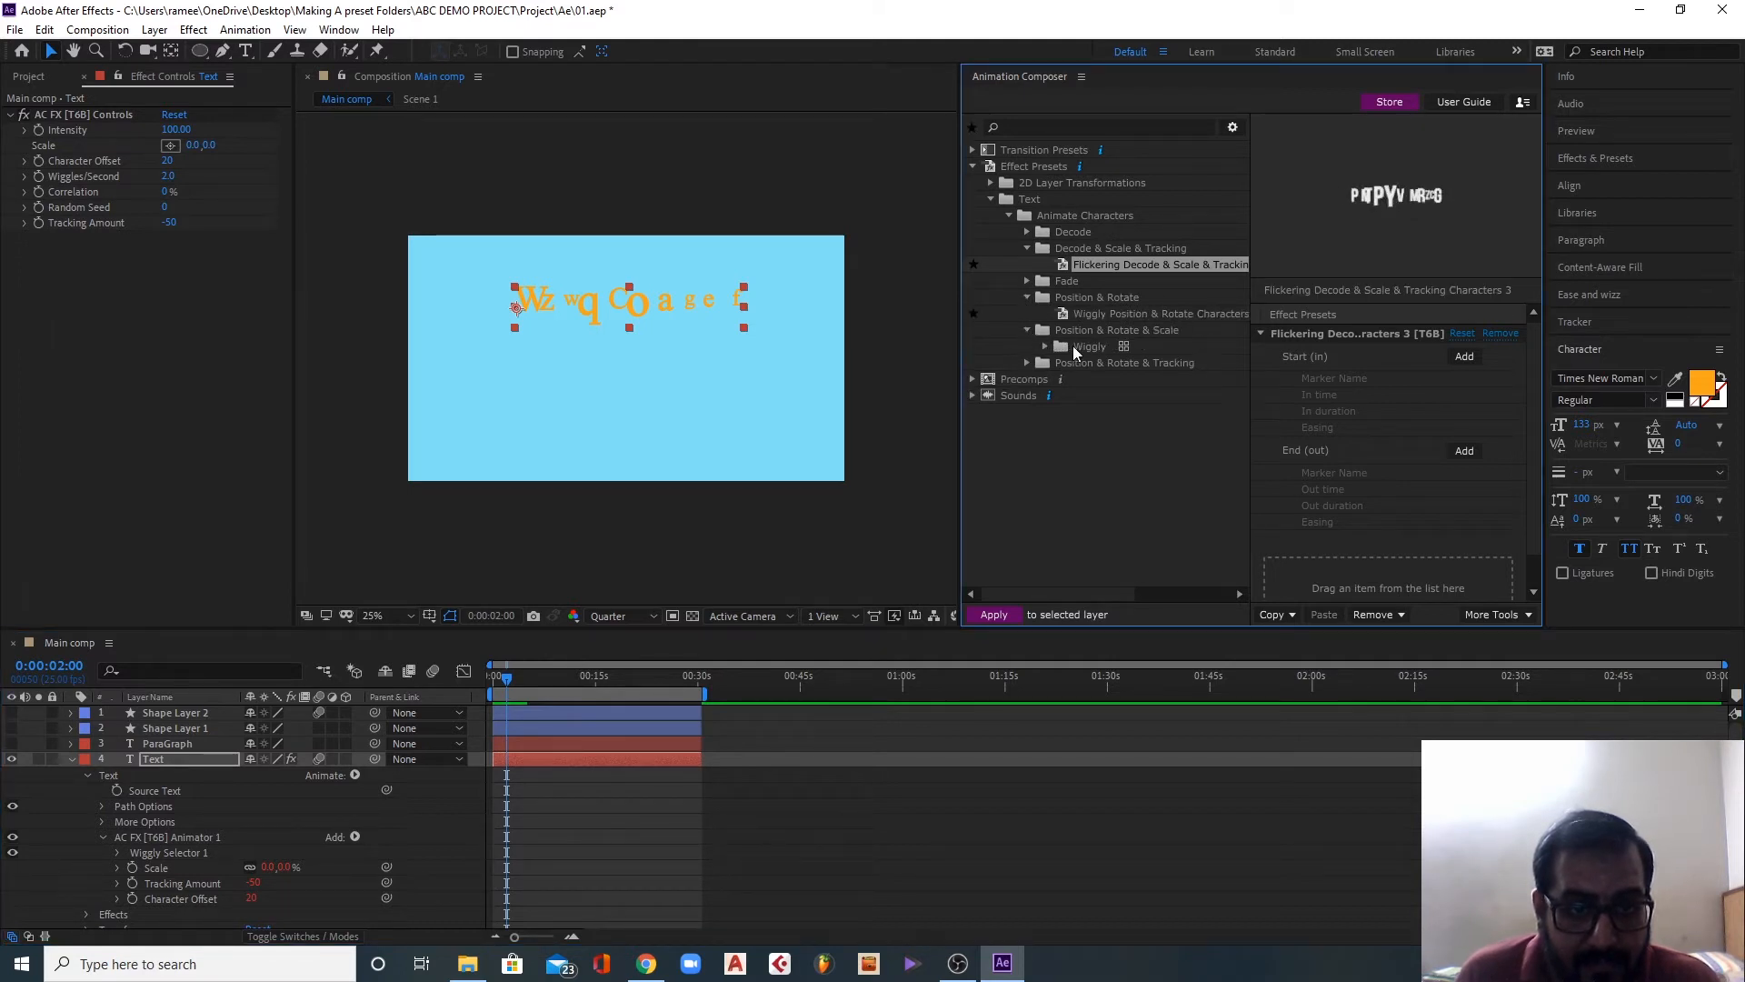
{"action": "left_click", "coordinate": [1073, 346]}
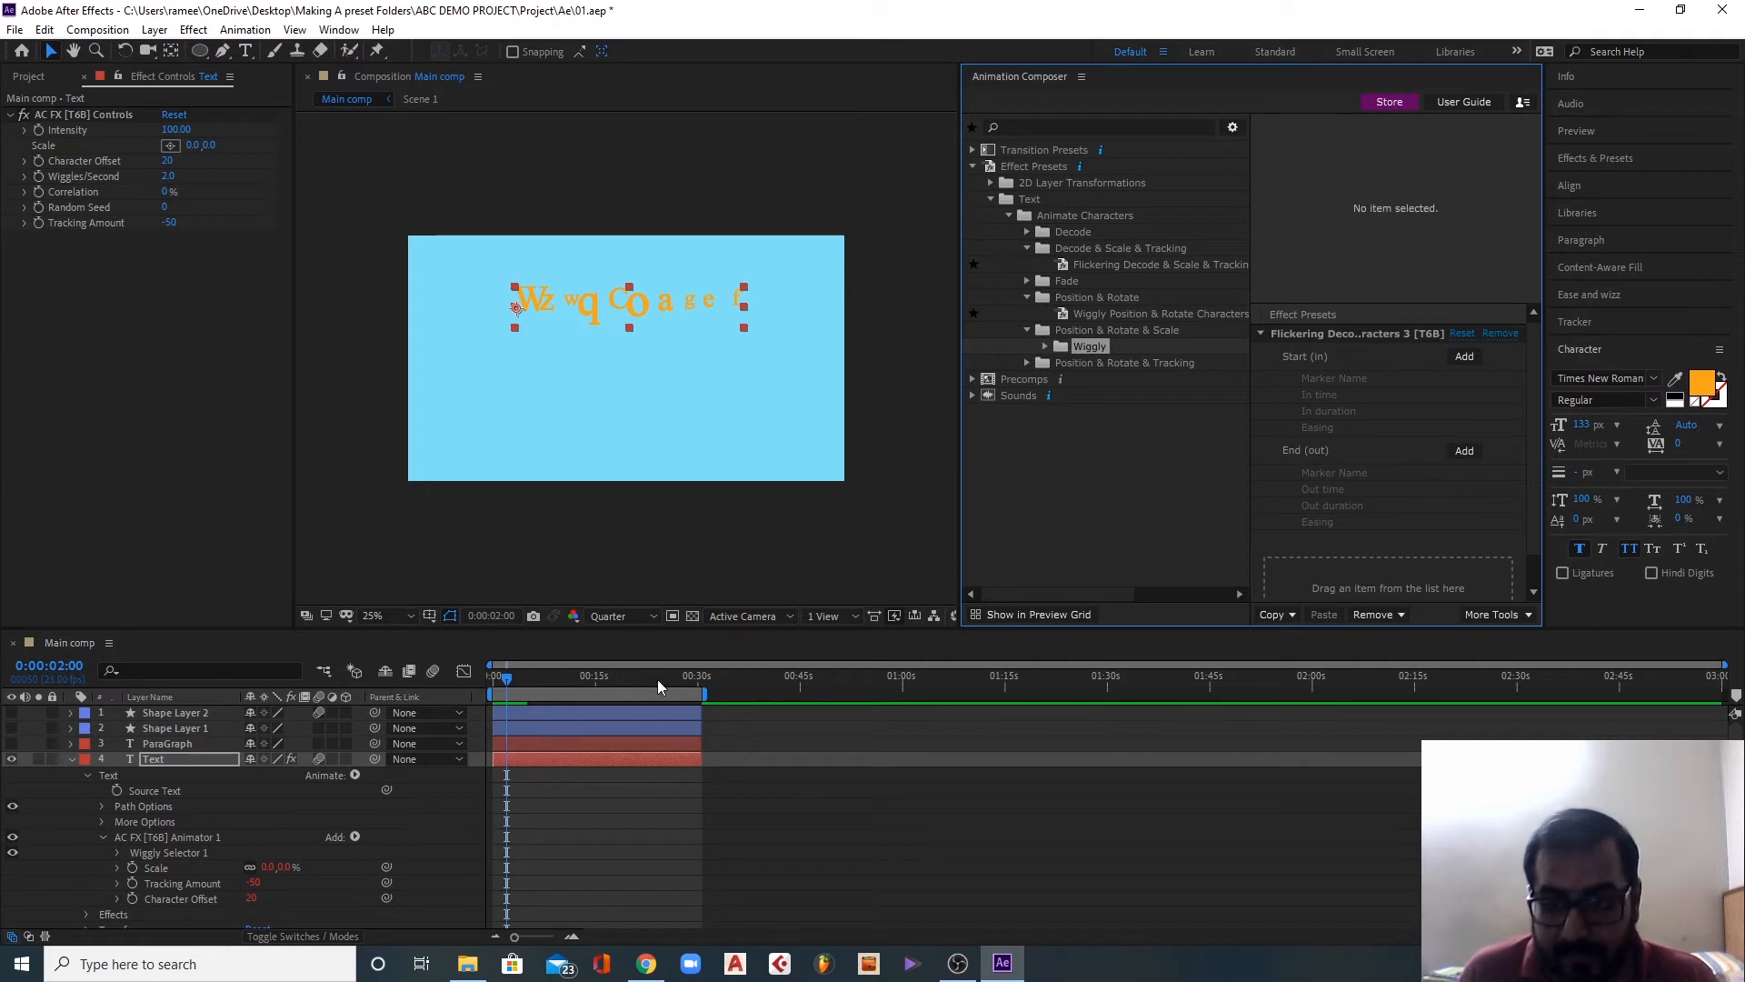
{"action": "left_click", "coordinate": [180, 760]}
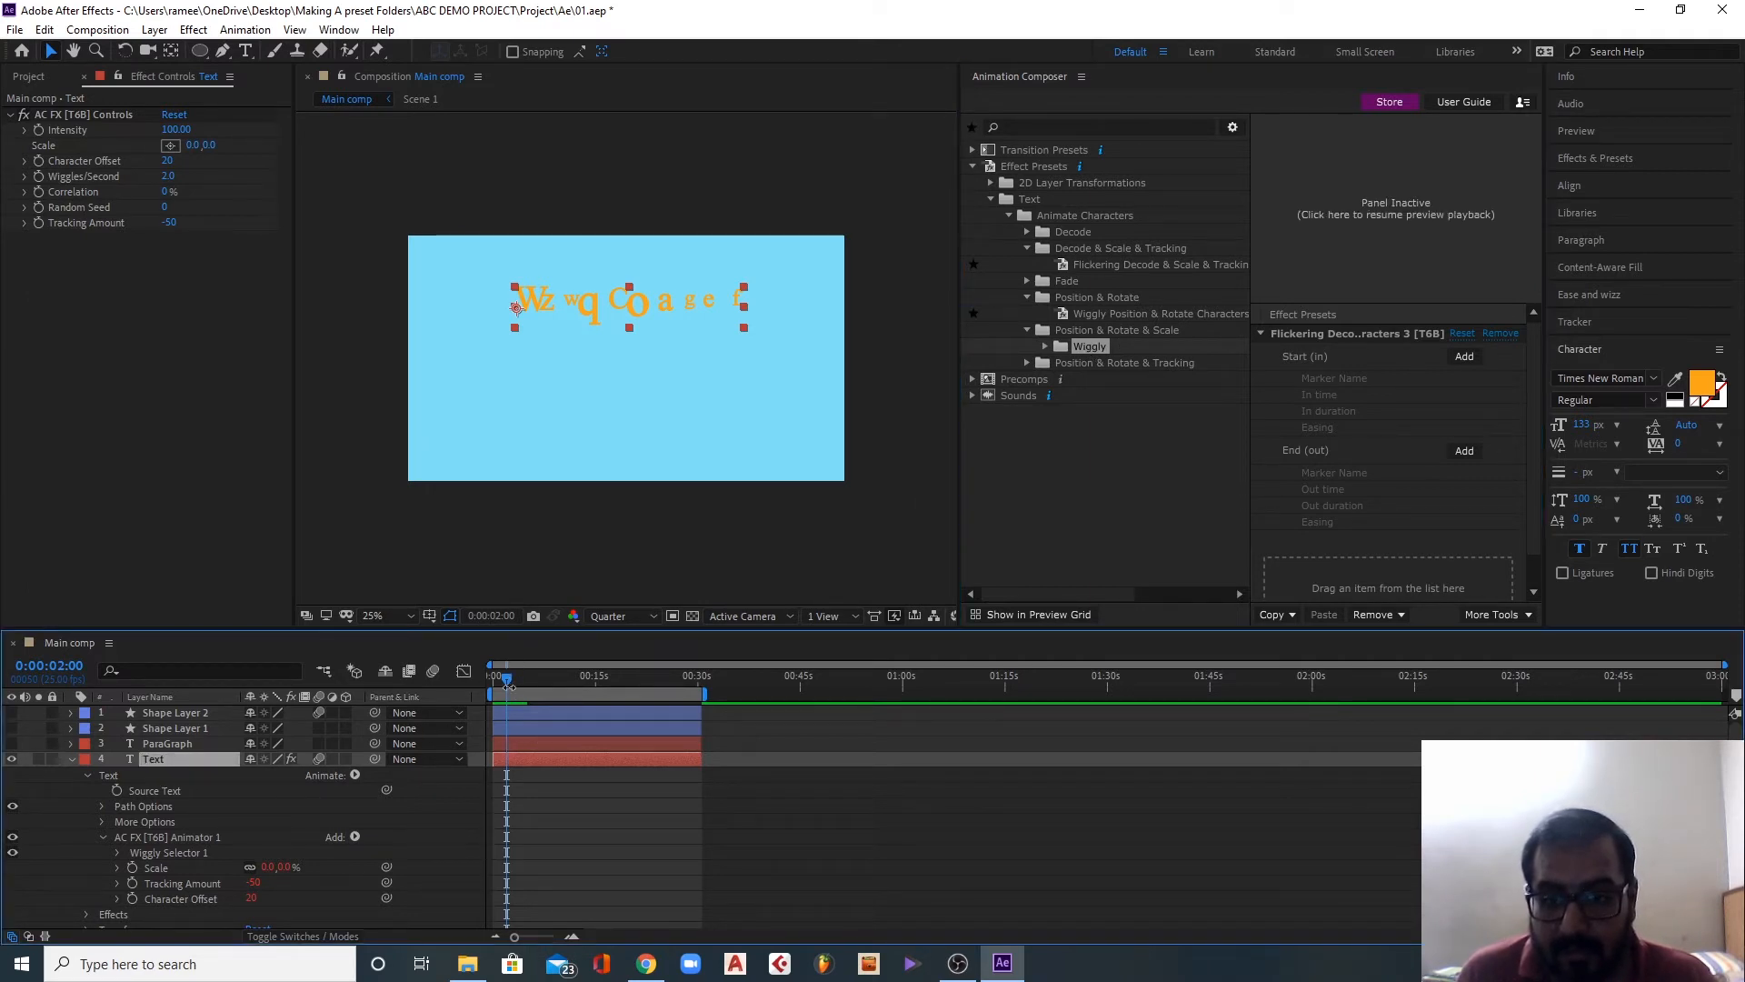
{"action": "key", "text": "ctrl+z"}
Step: Add the Wiggly Position & Rotate & Scale Characters Square 1 effect preset to the Text layer and preview it from the start
{"action": "left_click", "coordinate": [1090, 347]}
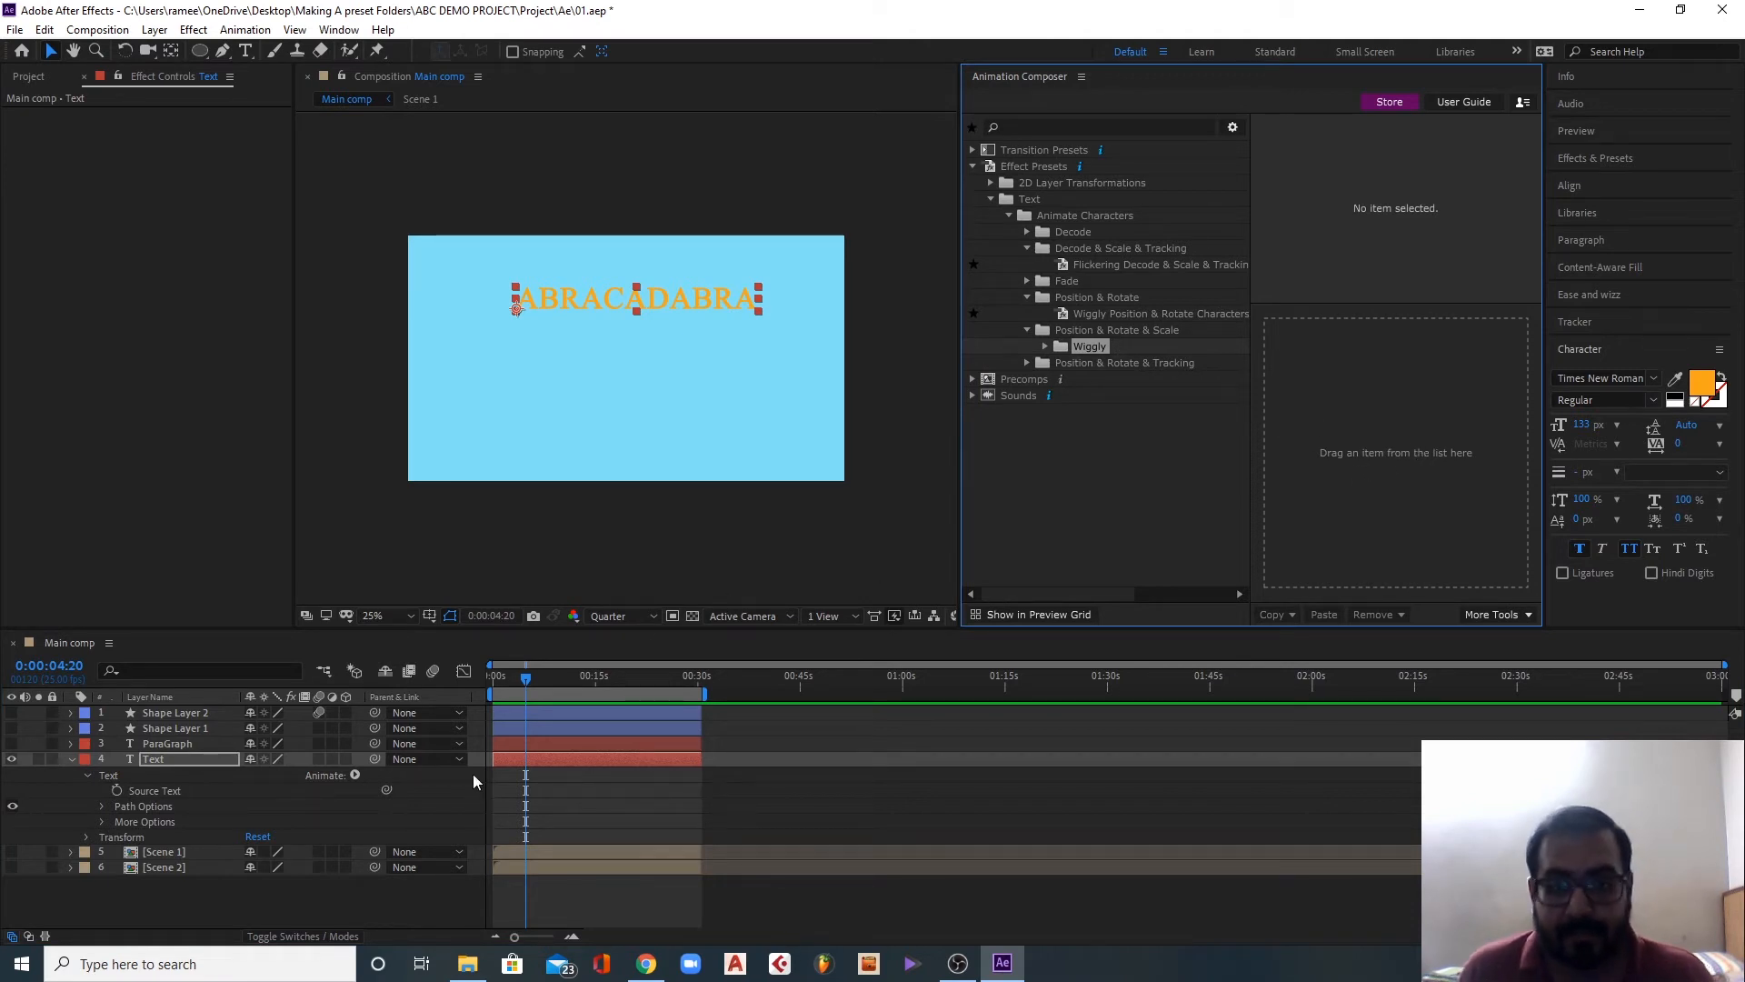
{"action": "left_click", "coordinate": [173, 765]}
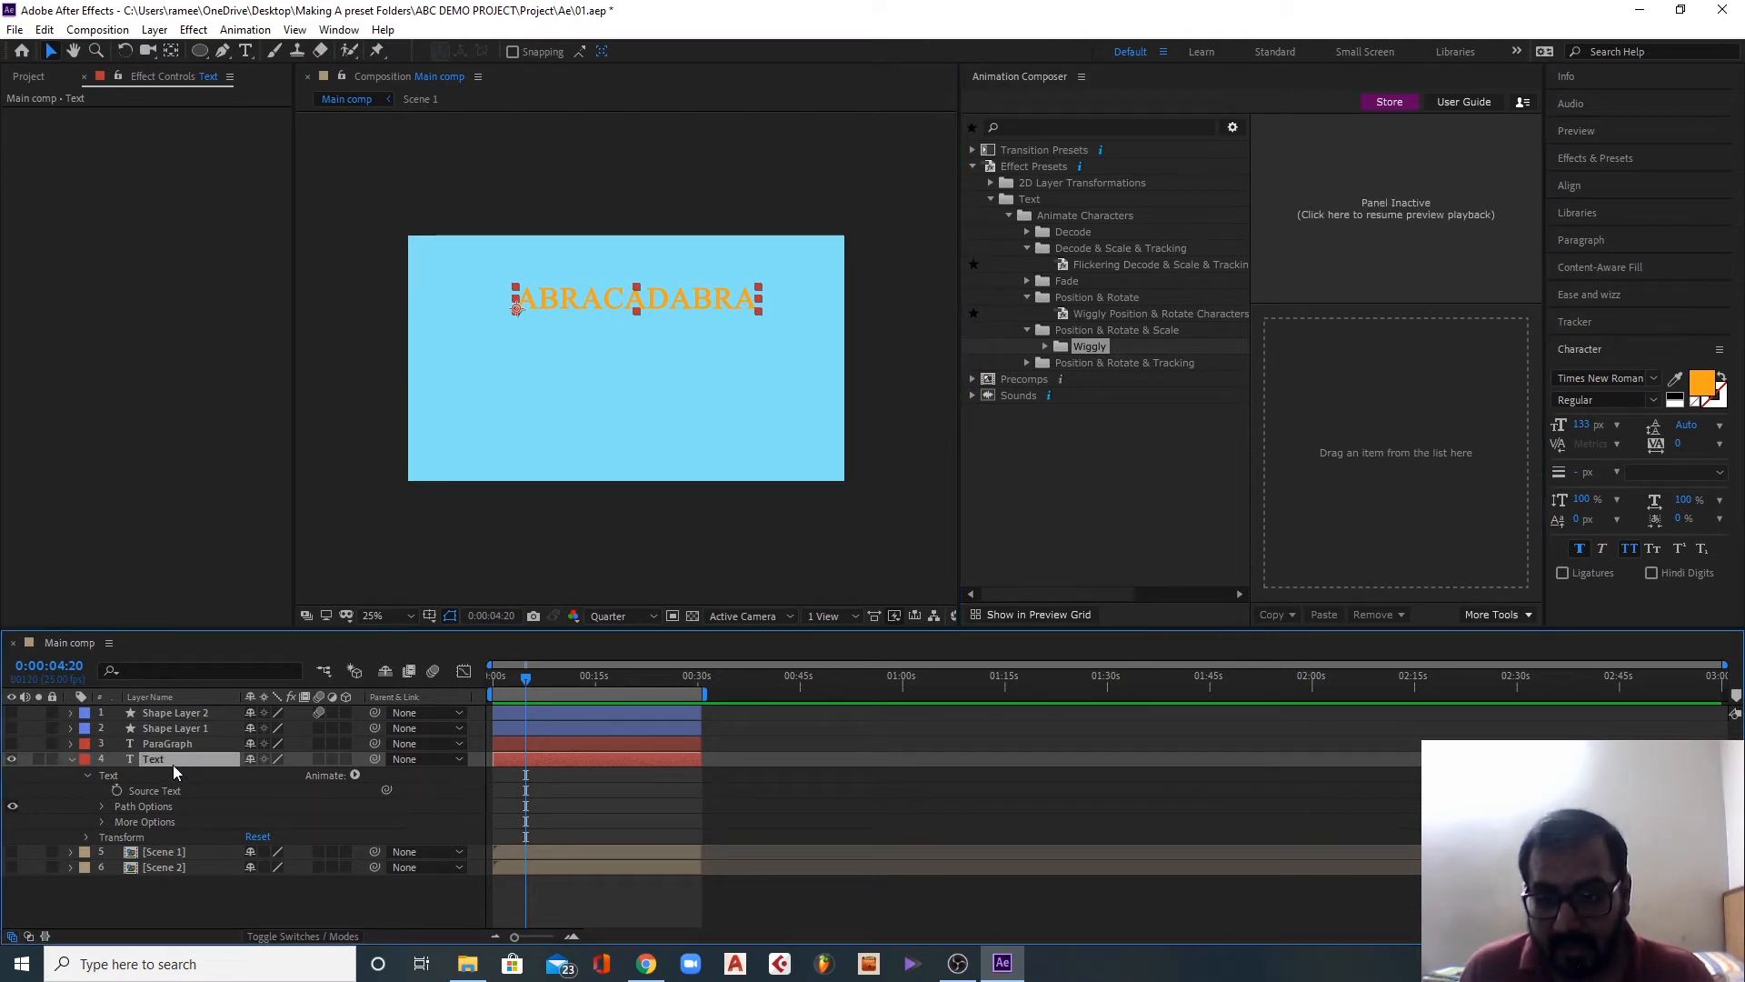
{"action": "left_click", "coordinate": [1047, 347]}
{"action": "left_click", "coordinate": [1109, 360]}
{"action": "left_click_drag", "start_coordinate": [1125, 362], "coordinate": [1368, 425]}
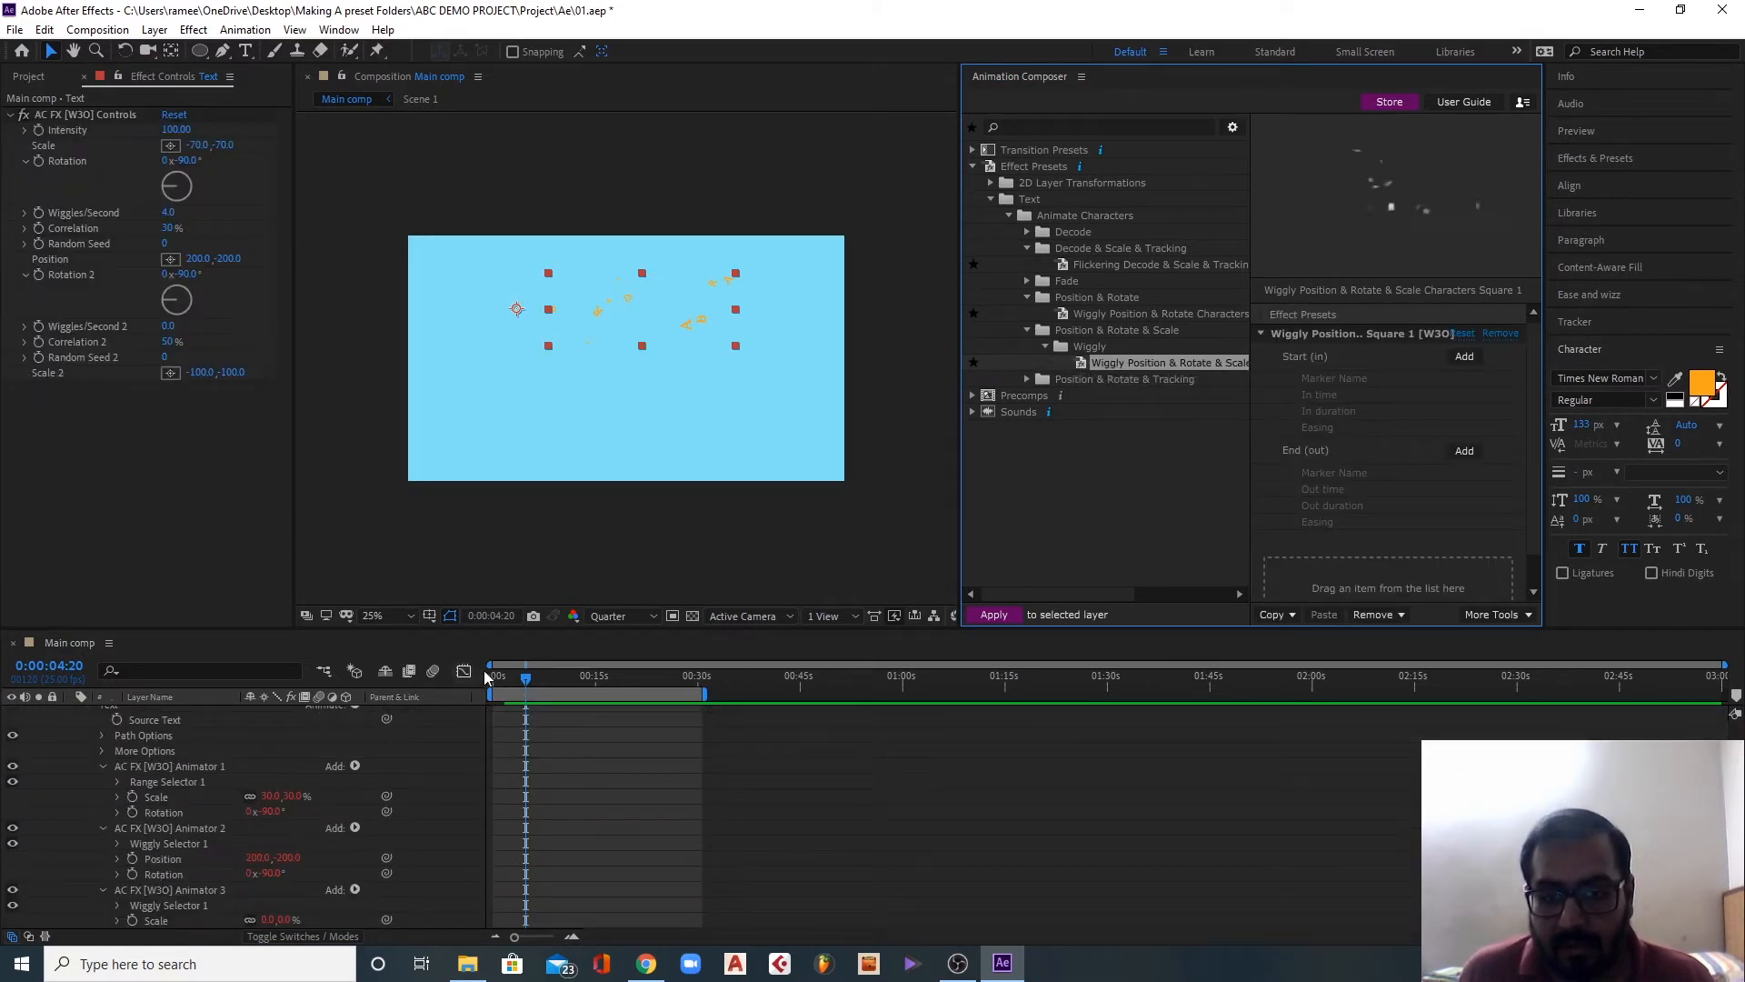
{"action": "left_click_drag", "start_coordinate": [523, 681], "coordinate": [484, 680]}
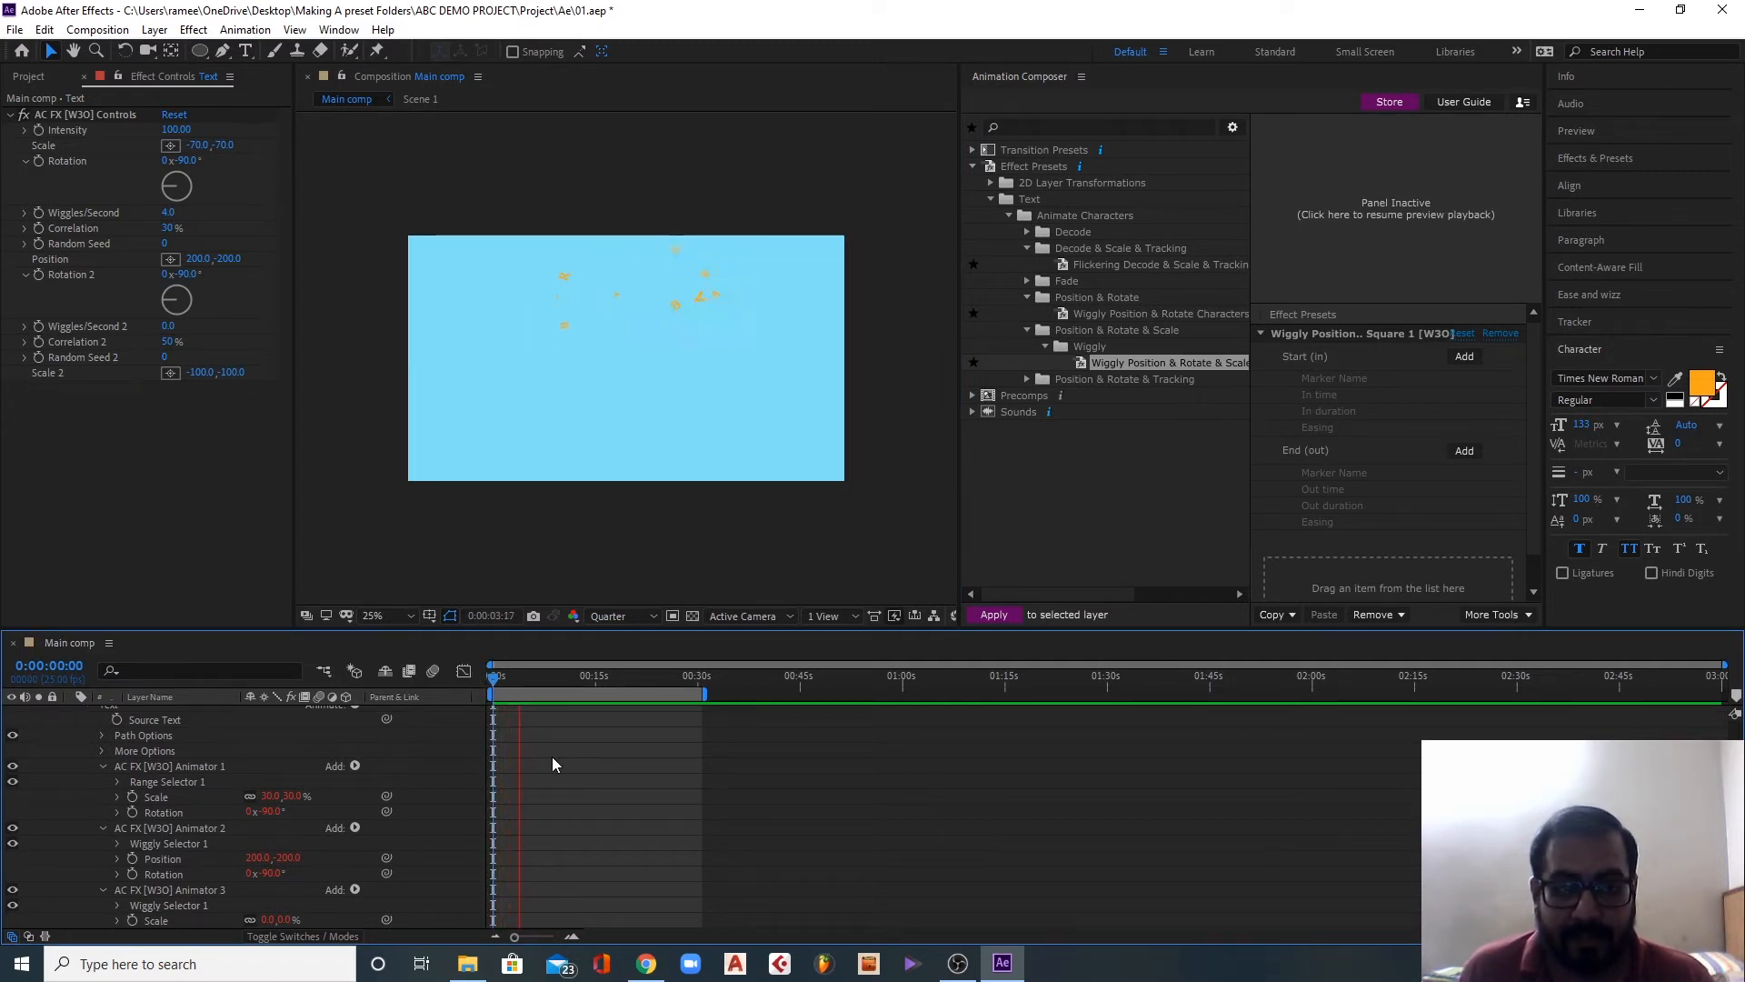
{"action": "key", "text": "space"}
Step: Add an End (out) marker at 0:00:04:13 to the Wiggly preset and preview the animation's ending from there
{"action": "mouse_move", "coordinate": [516, 680]}
{"action": "left_mouse_down"}
{"action": "mouse_move", "coordinate": [497, 680]}
{"action": "mouse_move", "coordinate": [524, 679]}
{"action": "left_mouse_up"}
{"action": "scroll", "coordinate": [547, 811], "scroll_direction": "down", "scroll_amount": 2}
{"action": "scroll", "coordinate": [547, 811], "scroll_direction": "up", "scroll_amount": 3}
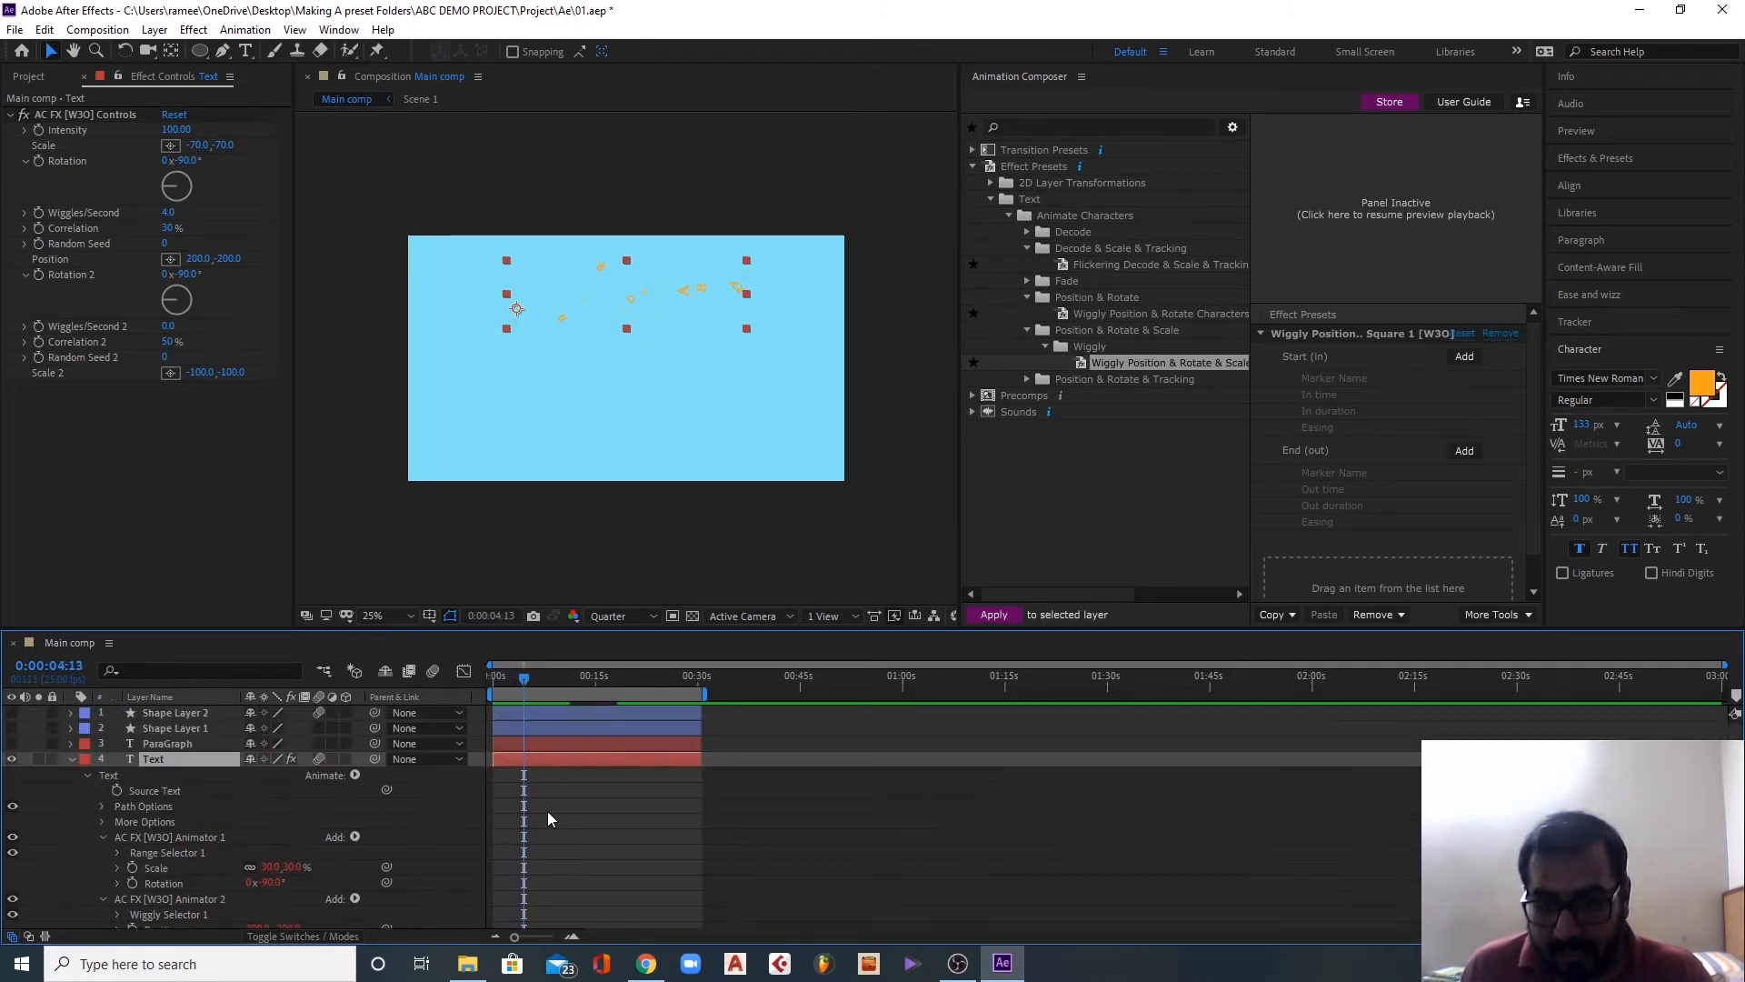
{"action": "left_click", "coordinate": [1464, 452]}
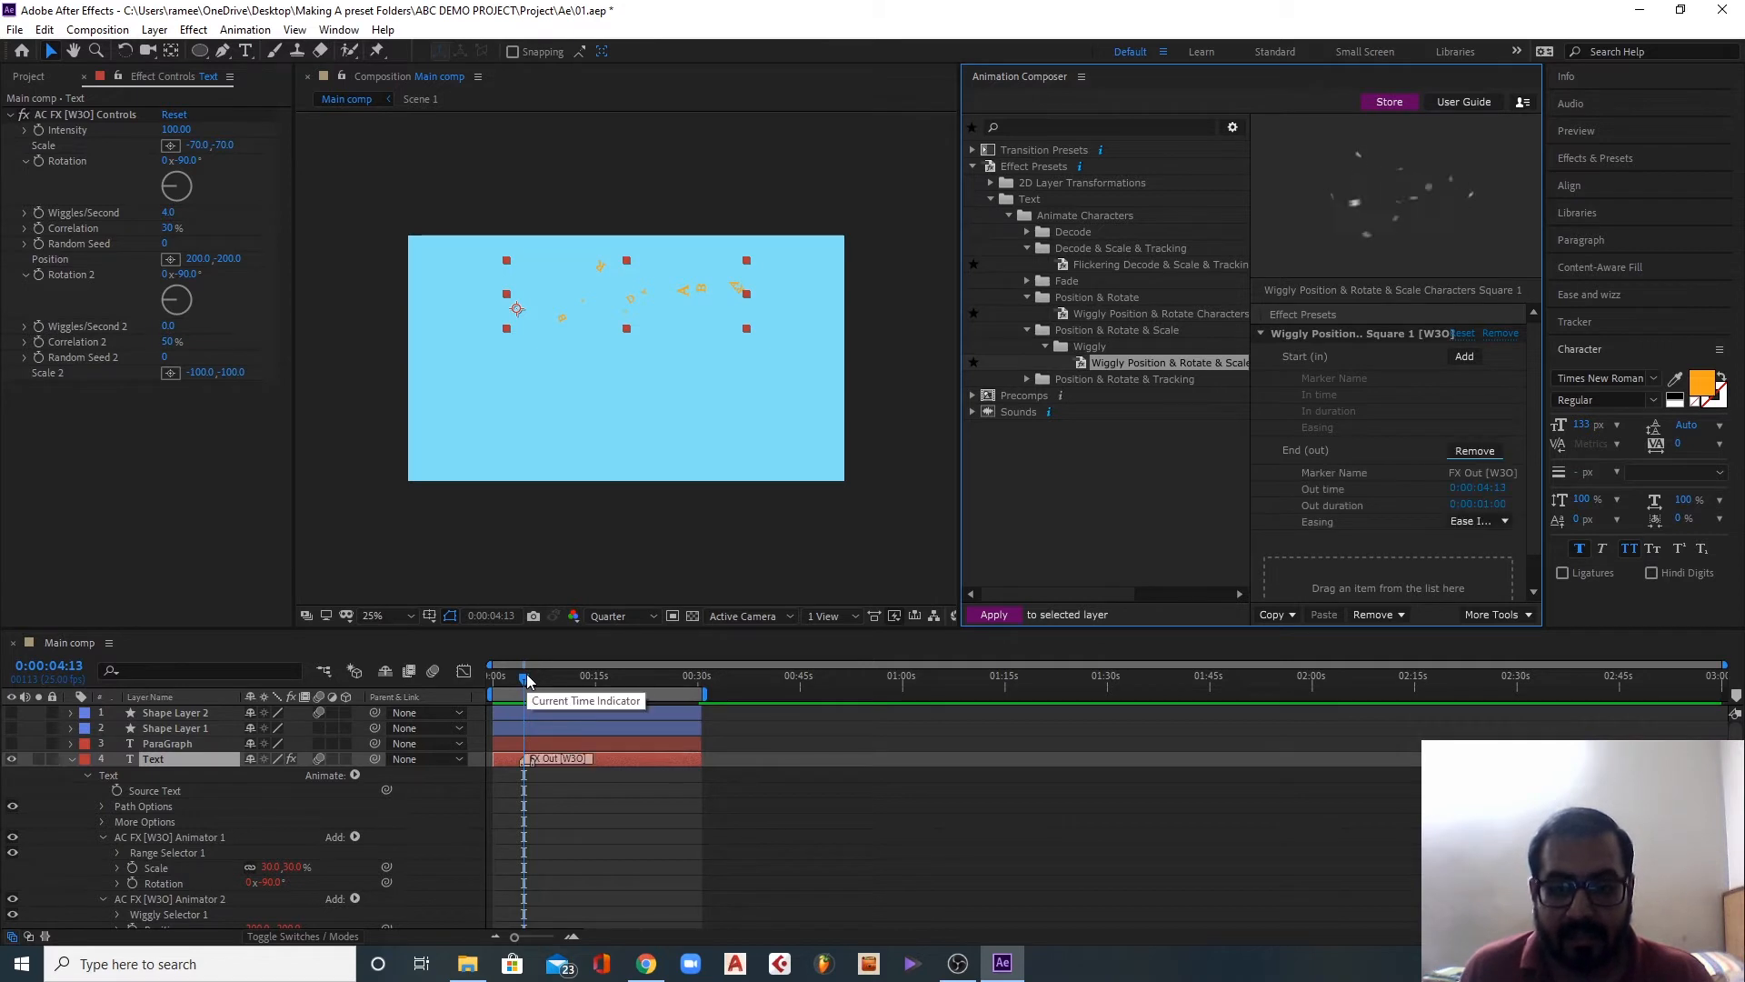
{"action": "left_click", "coordinate": [528, 682]}
{"action": "key", "text": "space"}
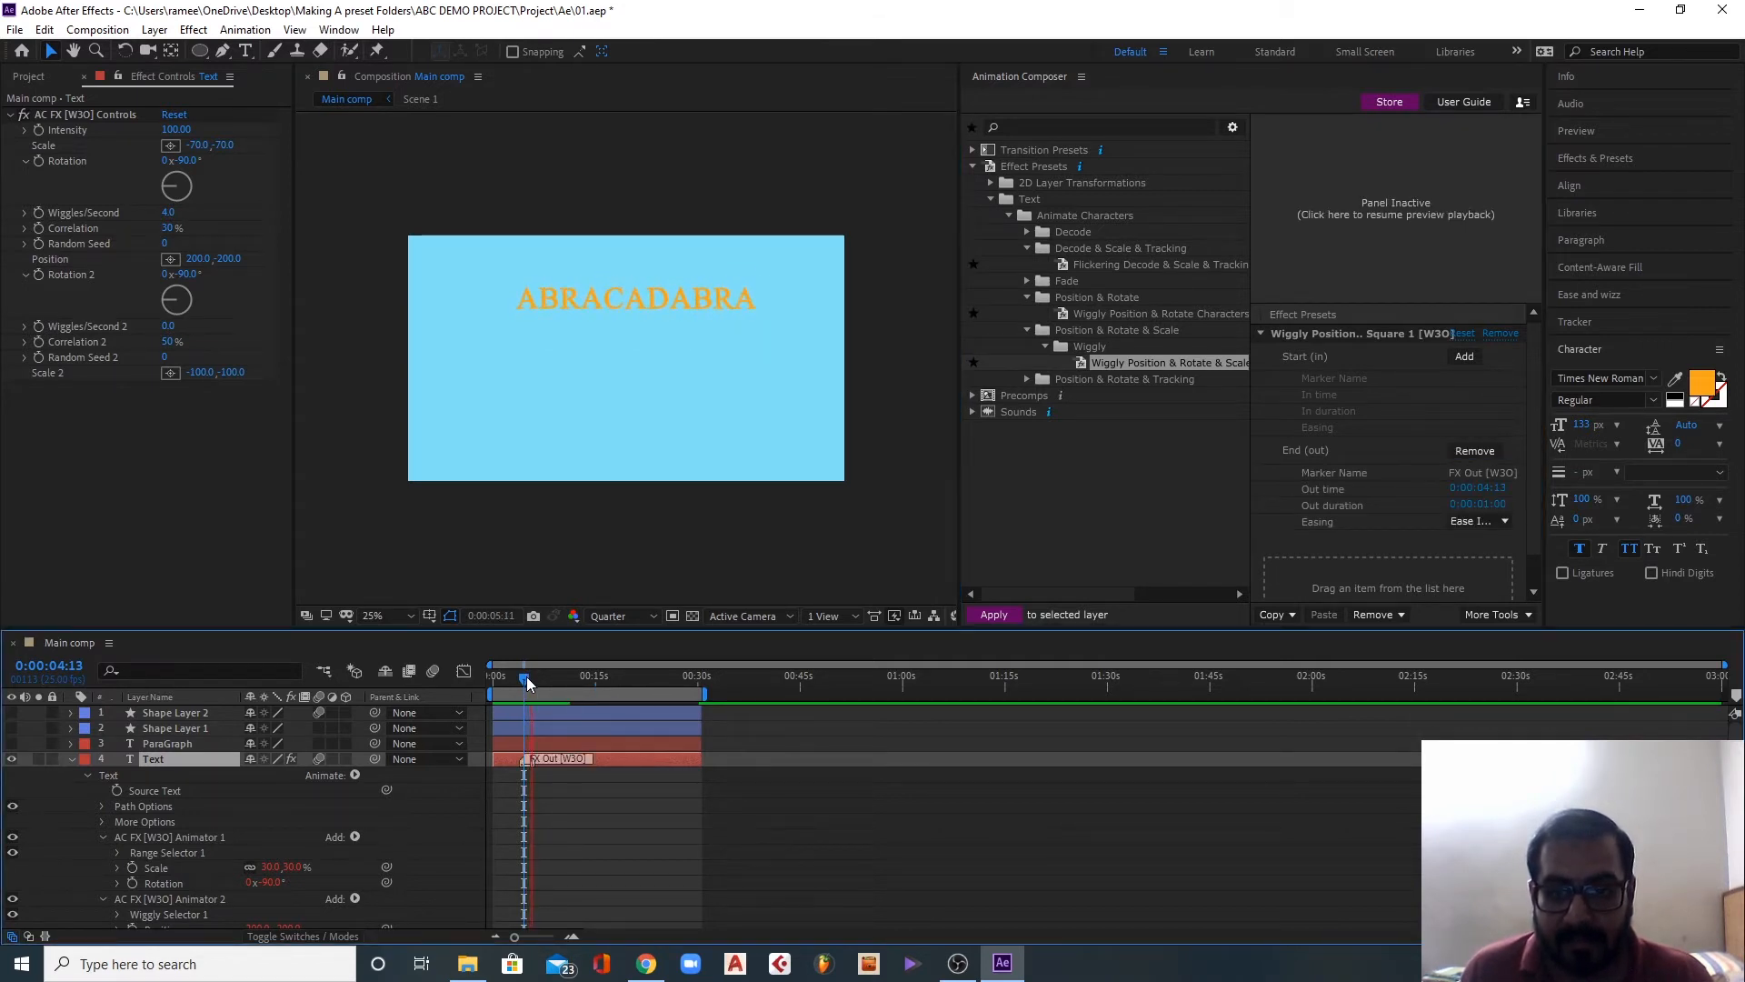
{"action": "key", "text": "space"}
Step: Replay the ending of the Wiggly animation, and undo its End (out) marker and the preset on the Text layer
{"action": "left_click_drag", "start_coordinate": [531, 683], "coordinate": [514, 683]}
{"action": "key", "text": "space"}
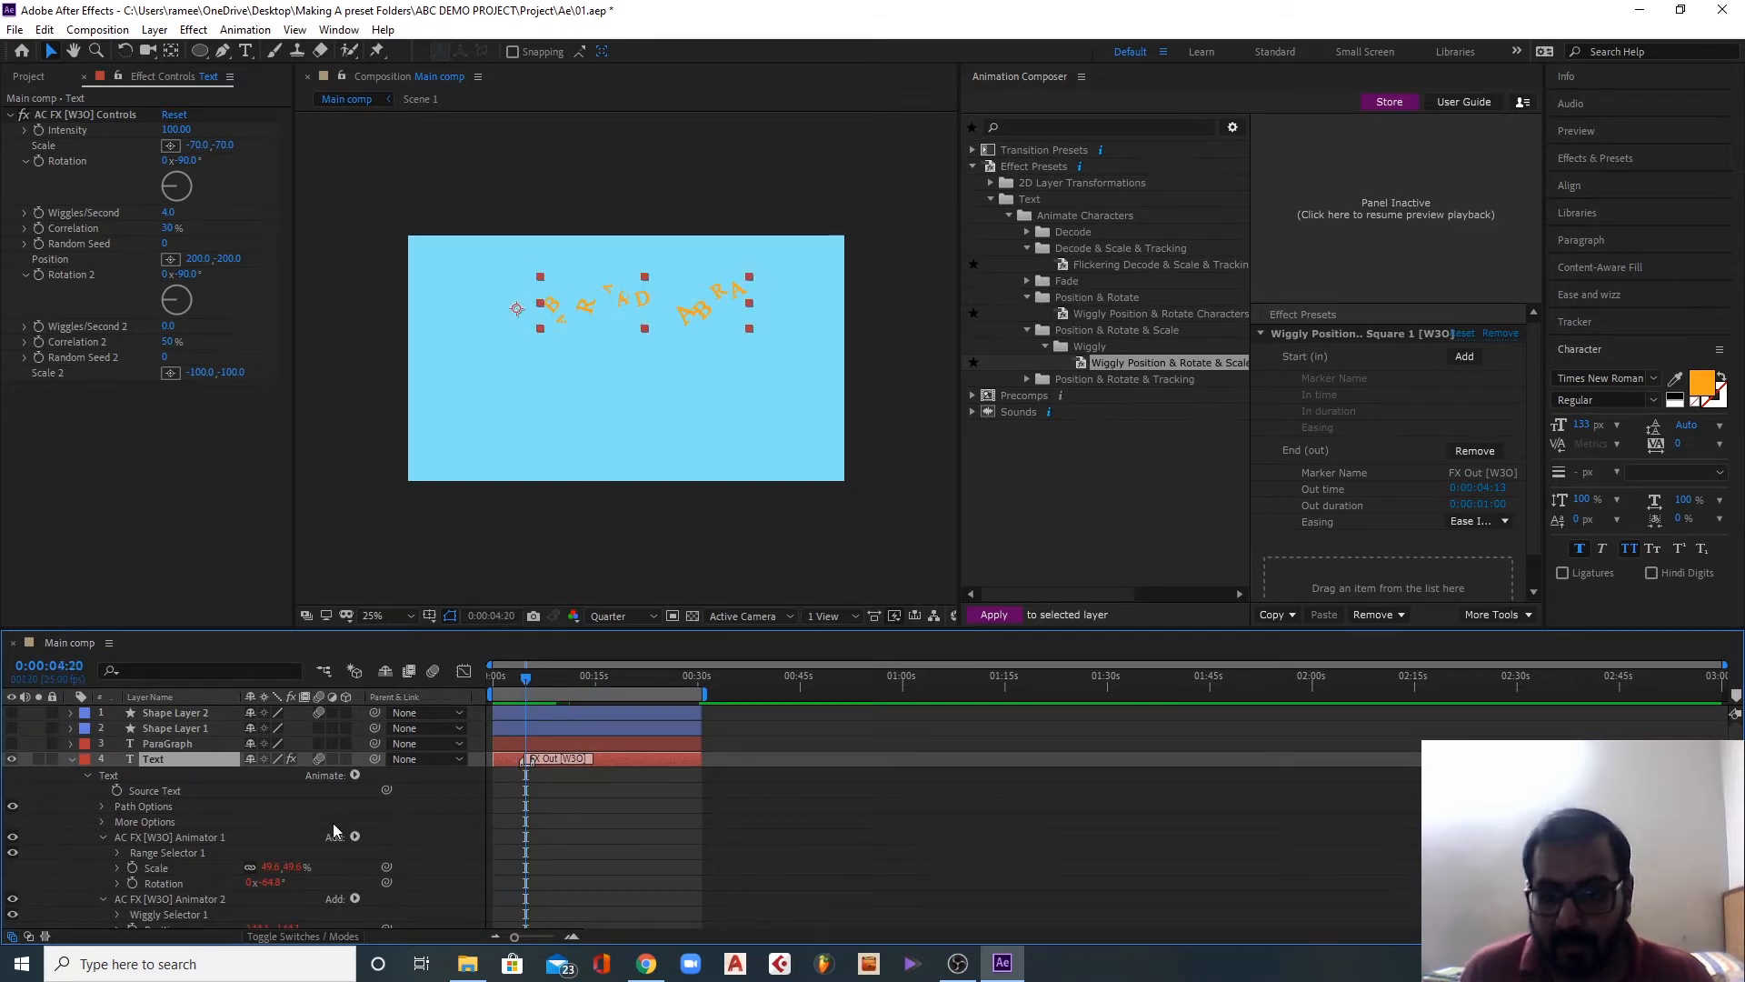
{"action": "key", "text": "ctrl+z"}
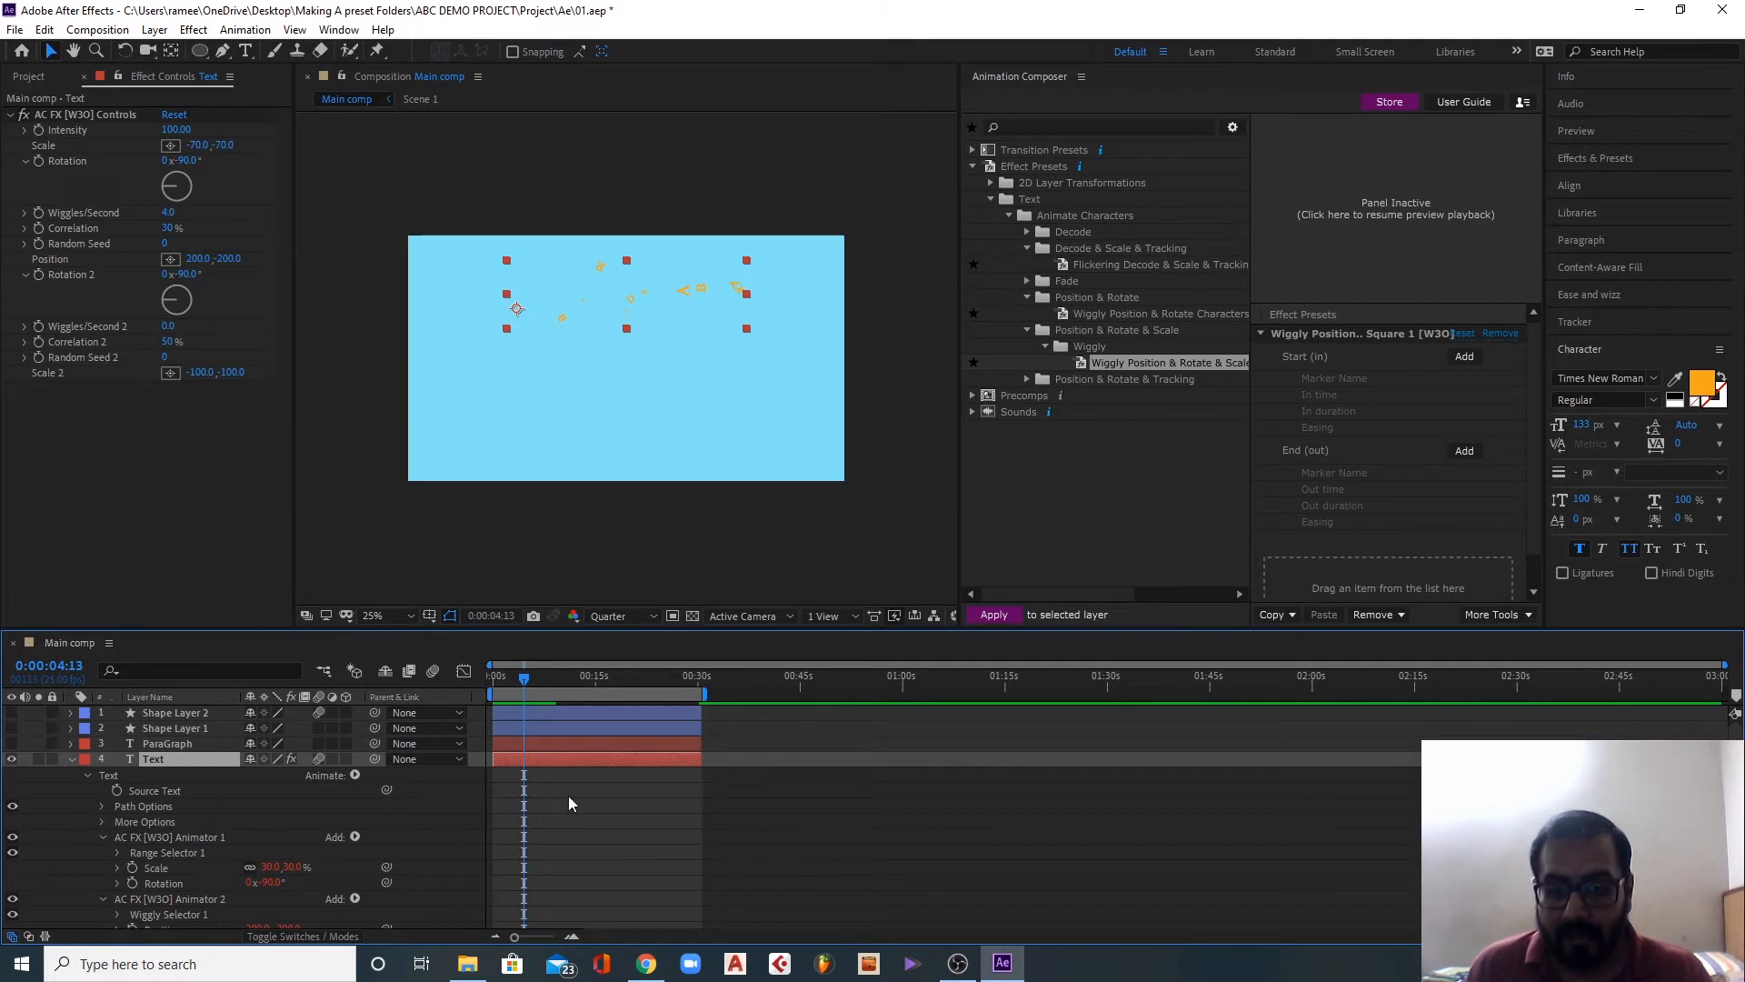
{"action": "key", "text": "ctrl+z"}
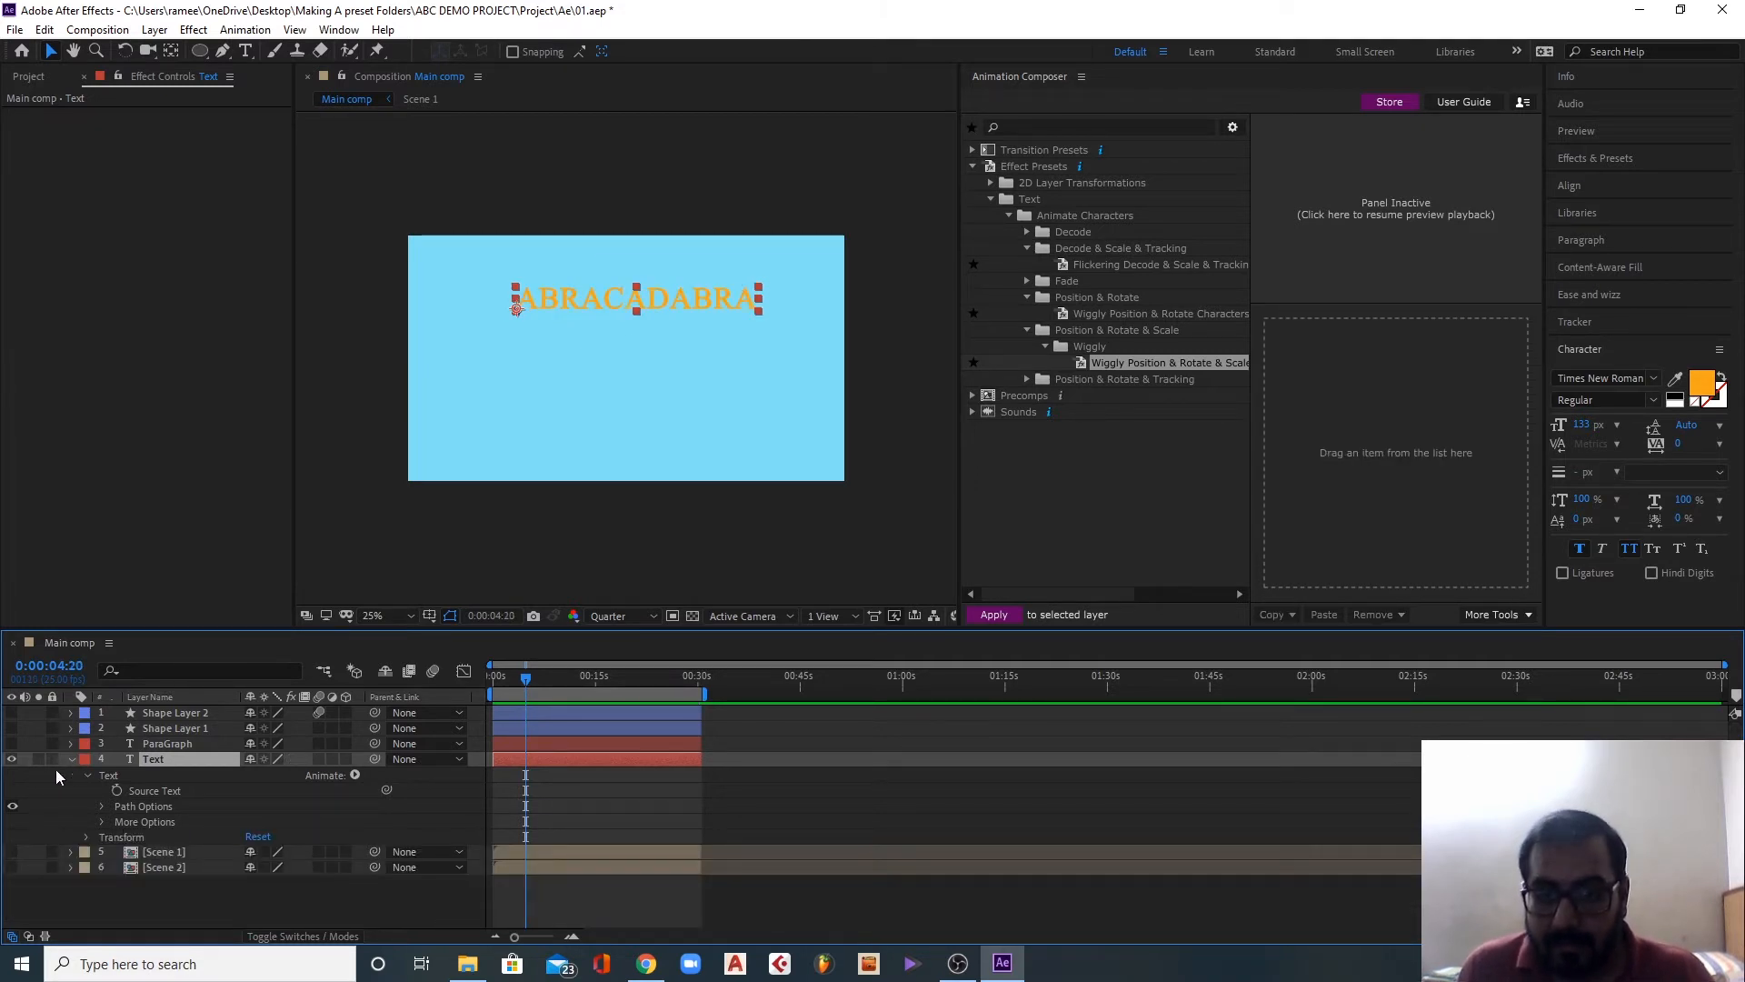
Step: Hide the Text layer, show the ParaGraph layer, and move its three-line text left and slightly down toward the composition's centre
{"action": "left_click", "coordinate": [12, 760]}
{"action": "left_click", "coordinate": [167, 744]}
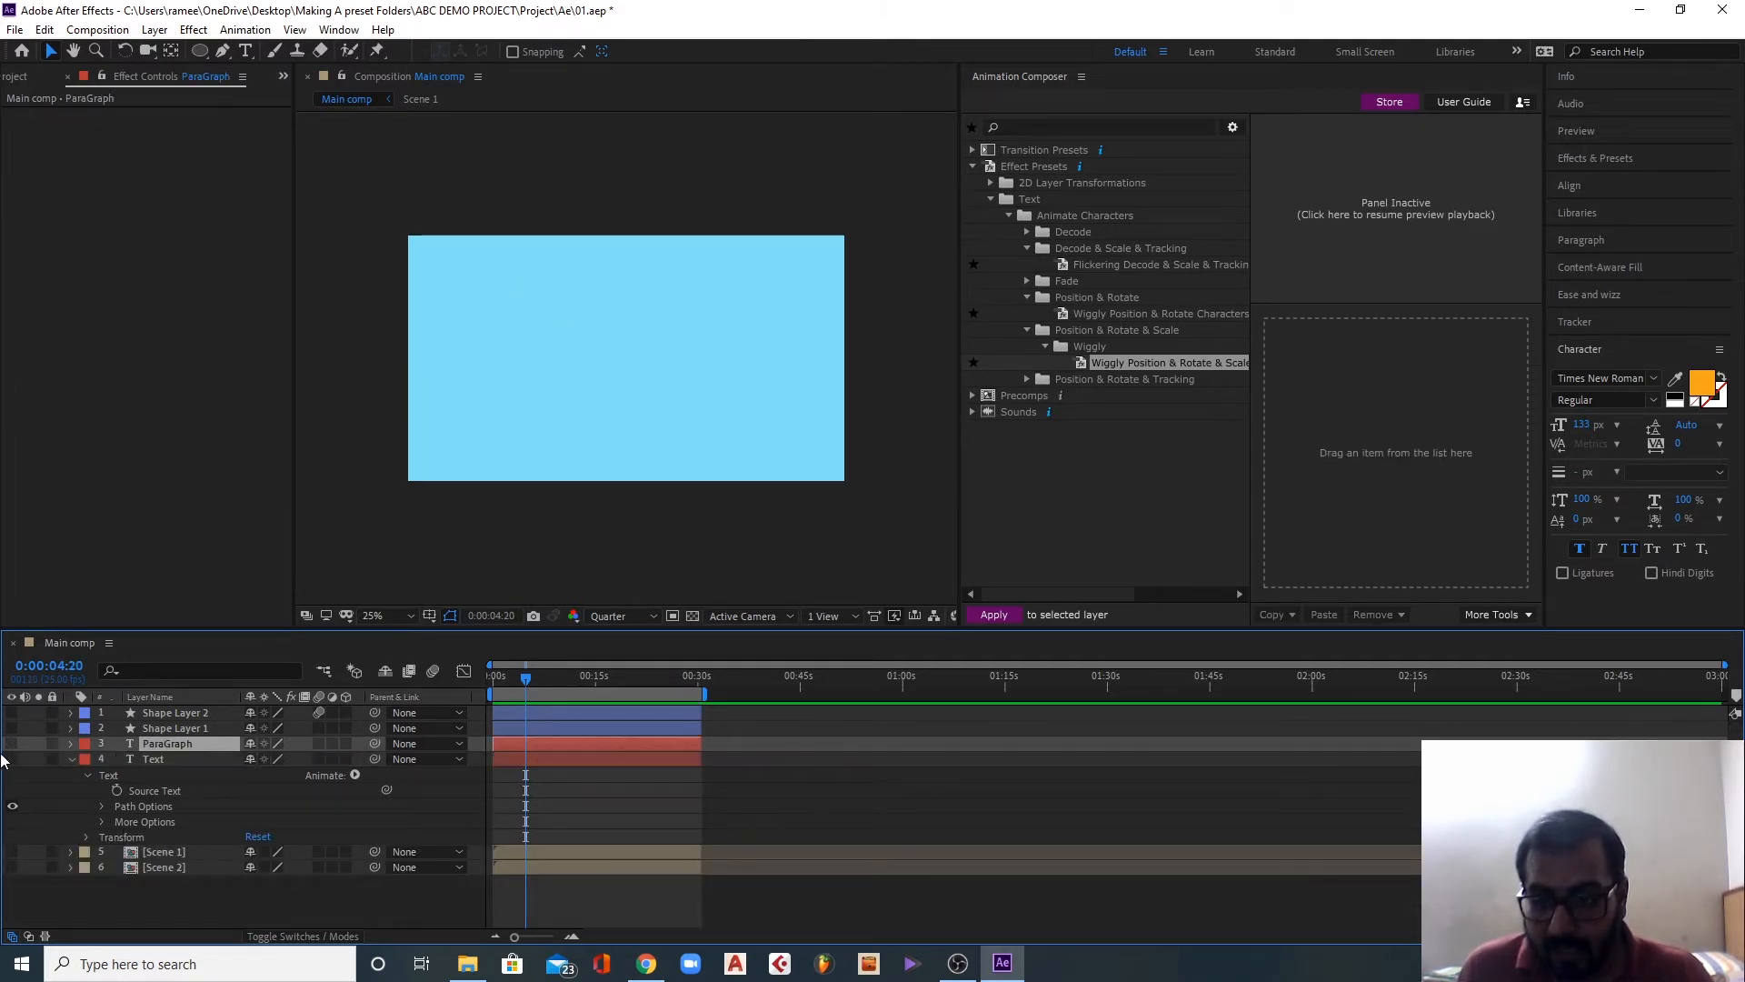
{"action": "left_click", "coordinate": [12, 743]}
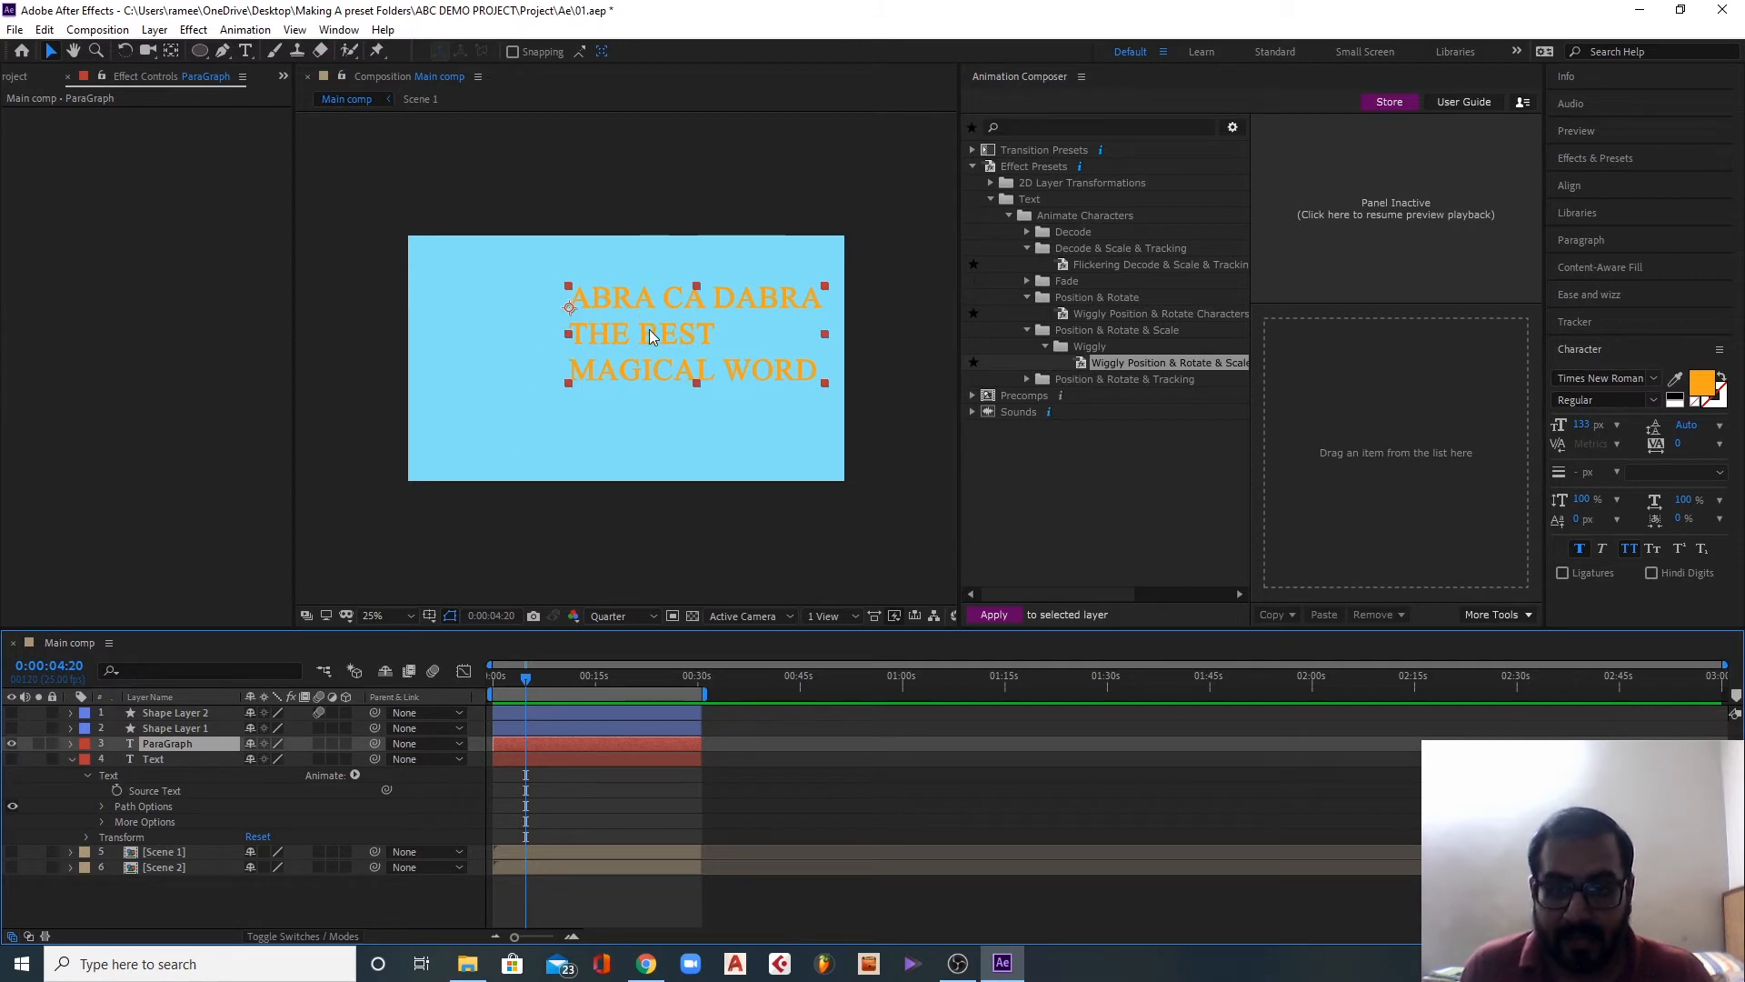
{"action": "left_click_drag", "start_coordinate": [650, 336], "coordinate": [577, 353]}
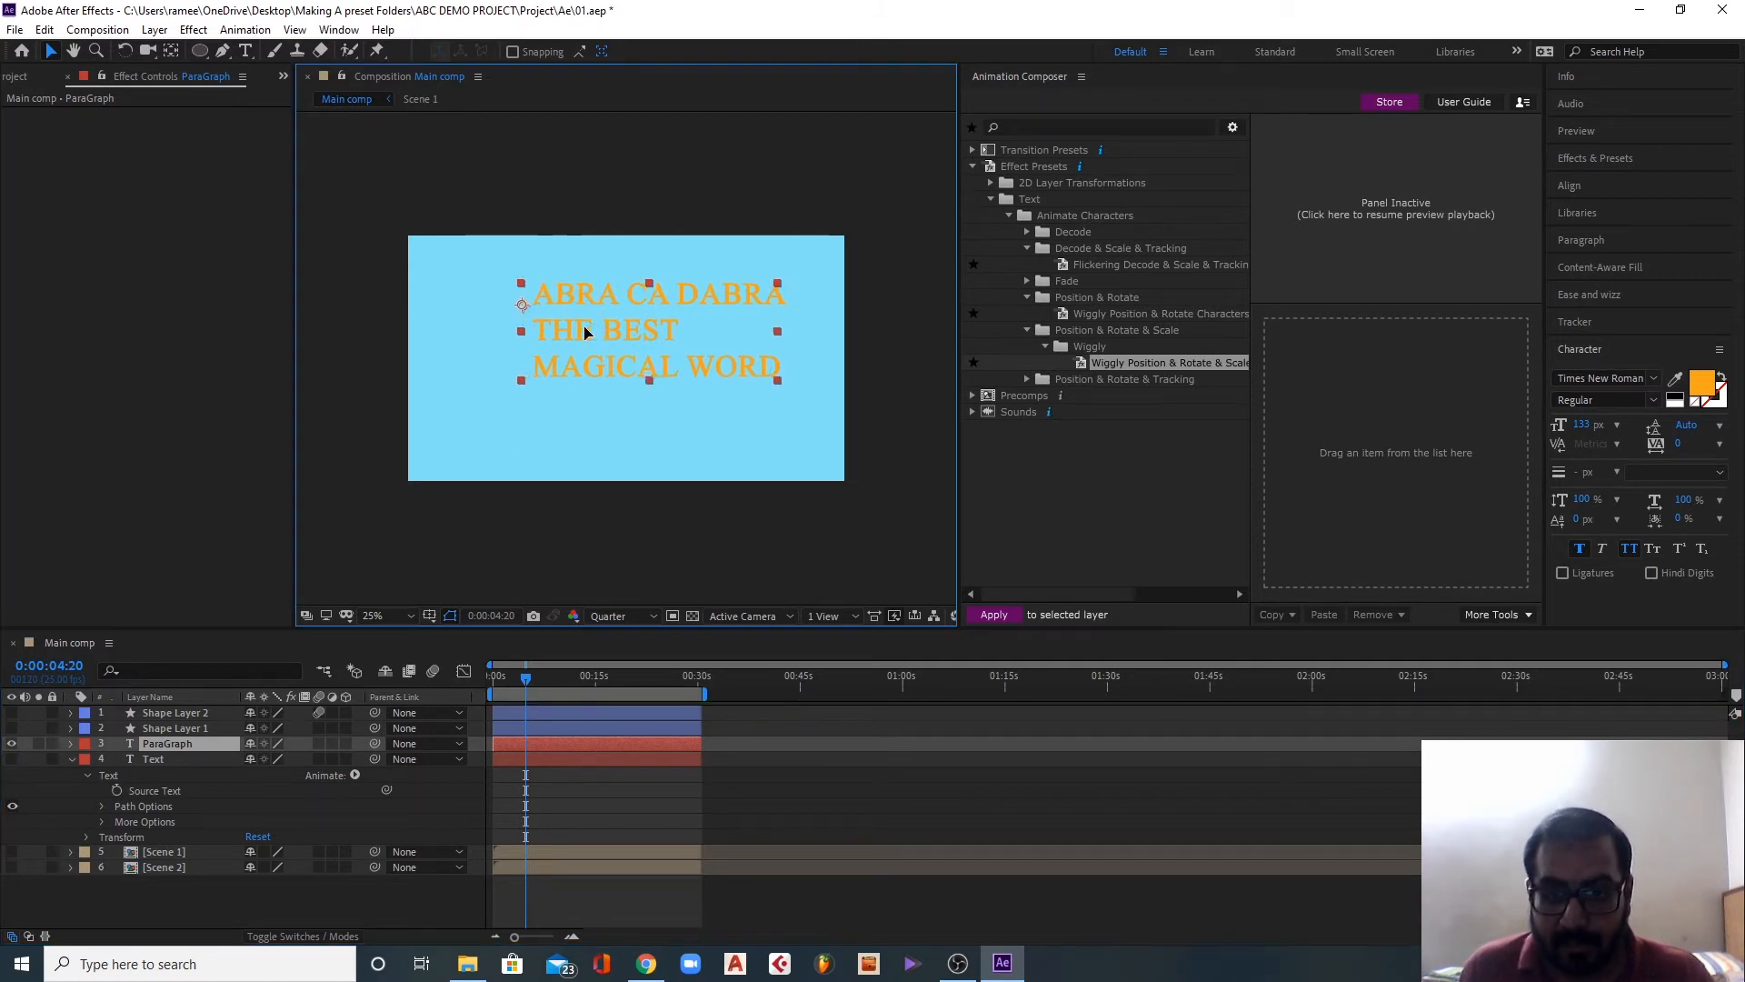
Step: Collapse the text effect presets and expand the Animate Lines folder of the text transition presets
{"action": "left_click", "coordinate": [1028, 379]}
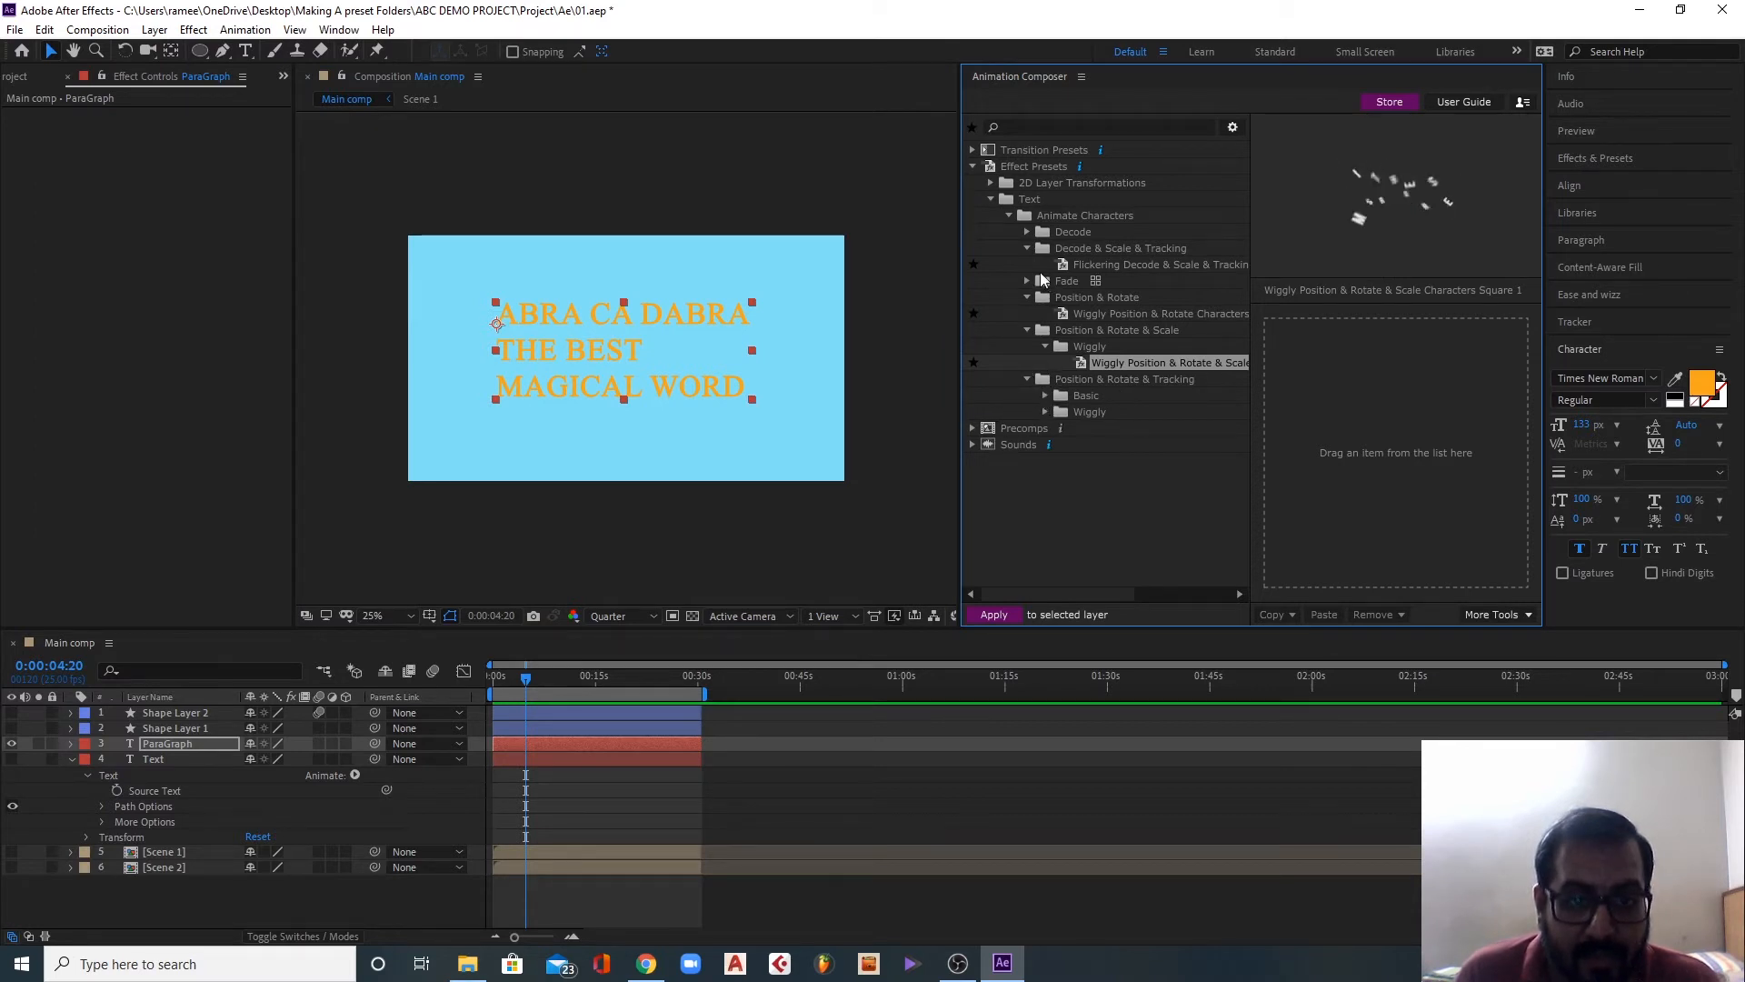
{"action": "left_click", "coordinate": [1010, 216]}
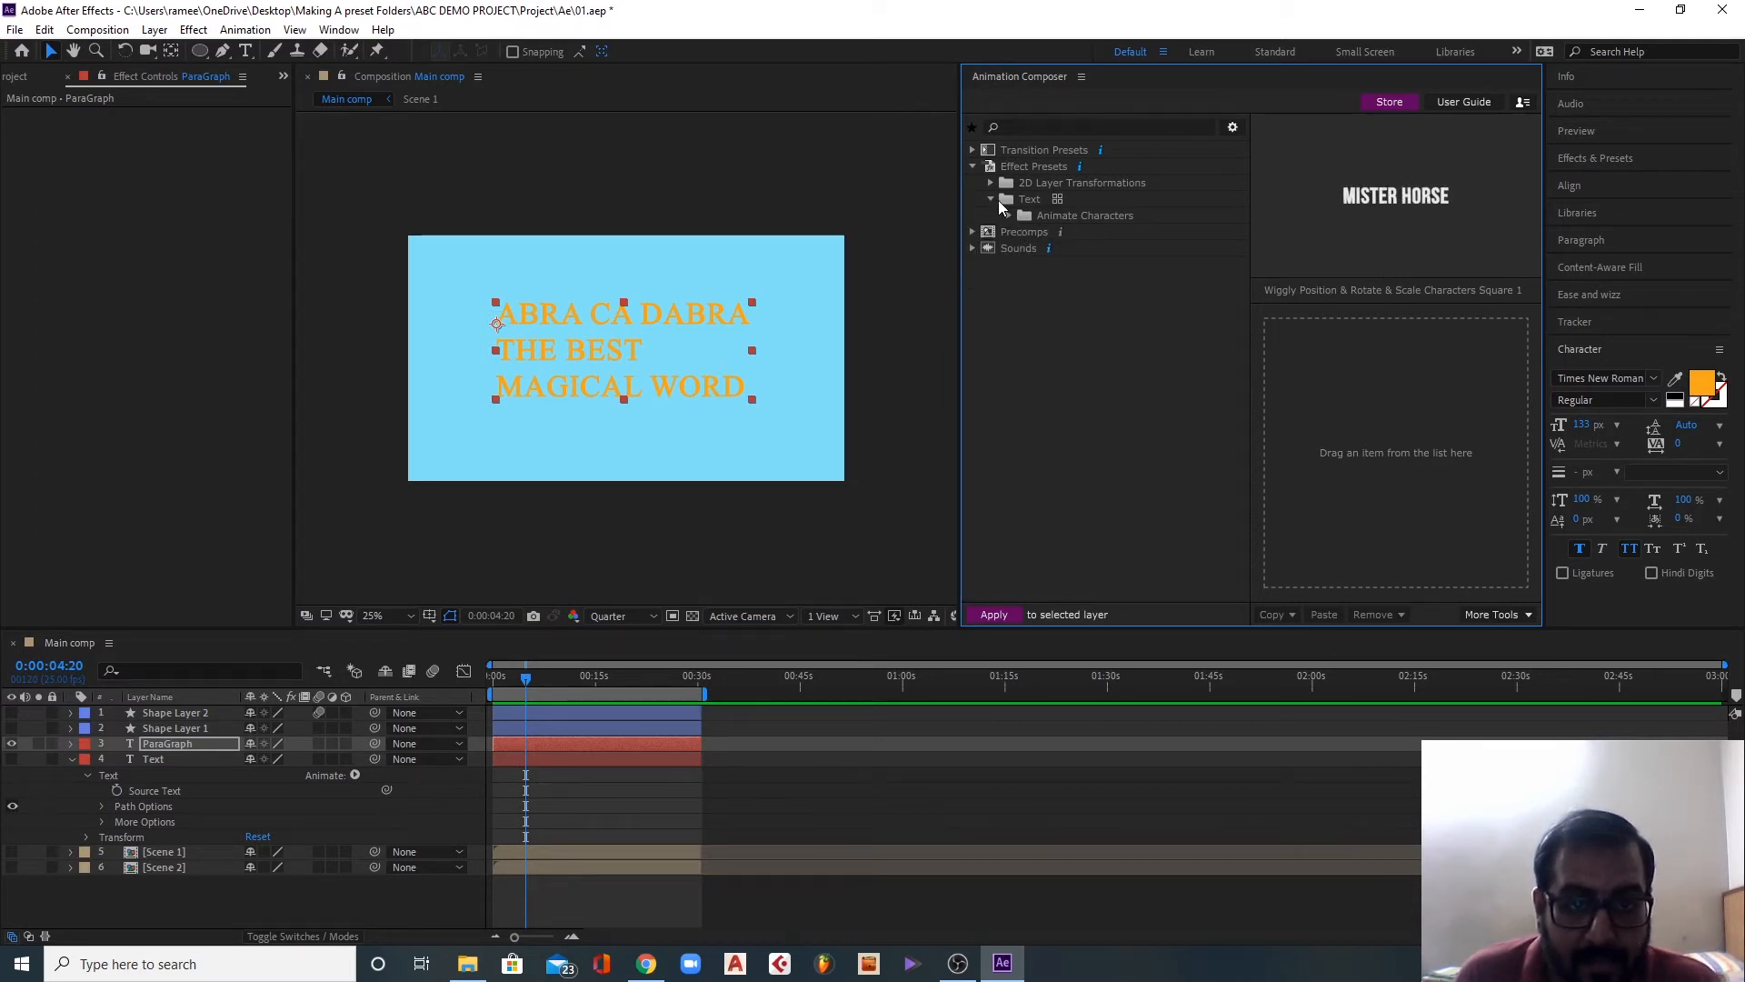
{"action": "left_click", "coordinate": [992, 199]}
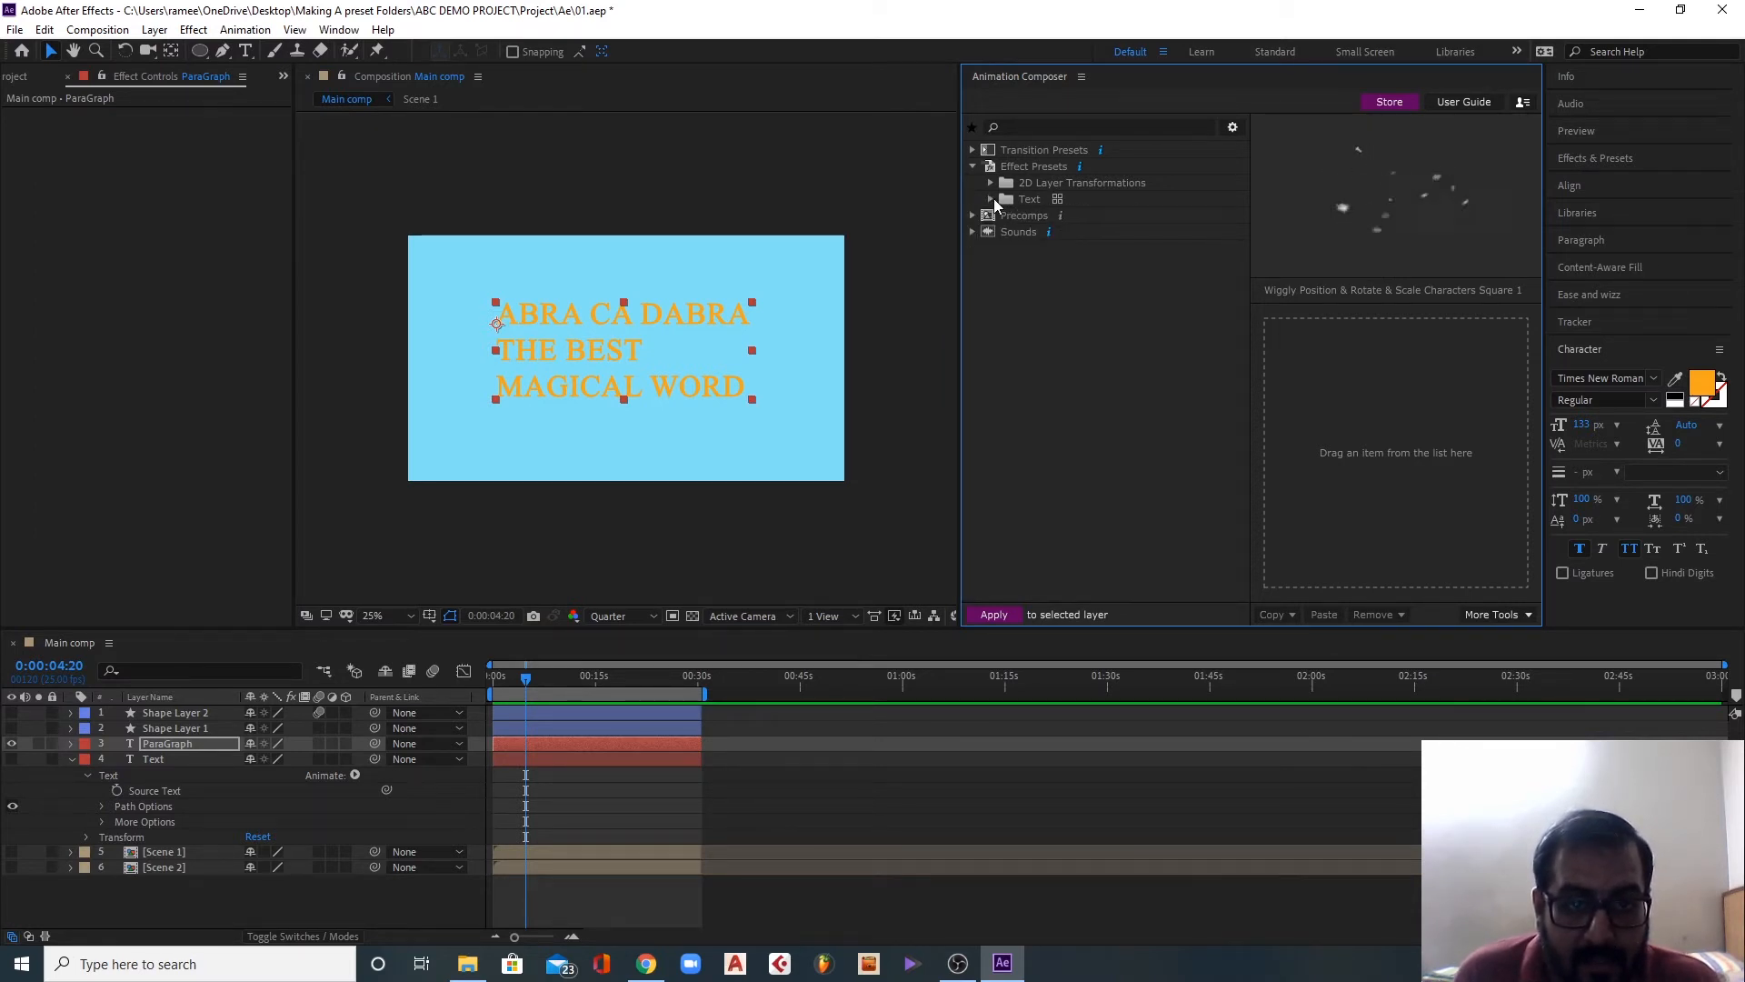
{"action": "left_click", "coordinate": [973, 151]}
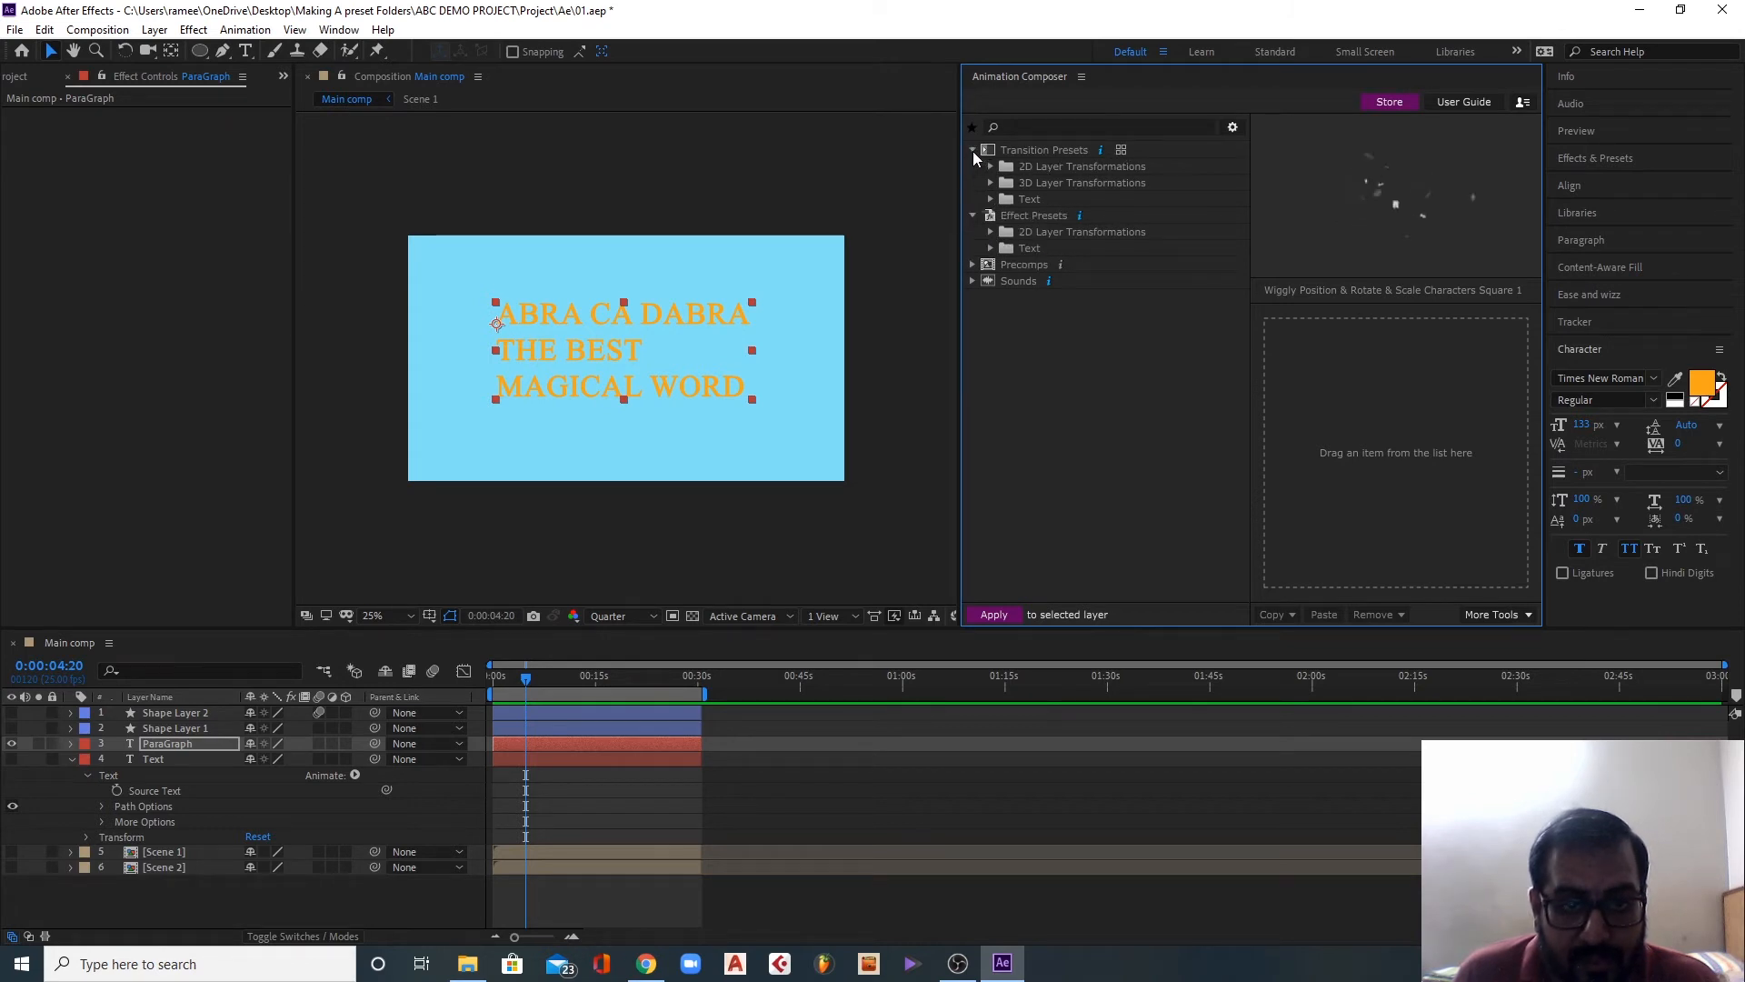
{"action": "left_click", "coordinate": [991, 199]}
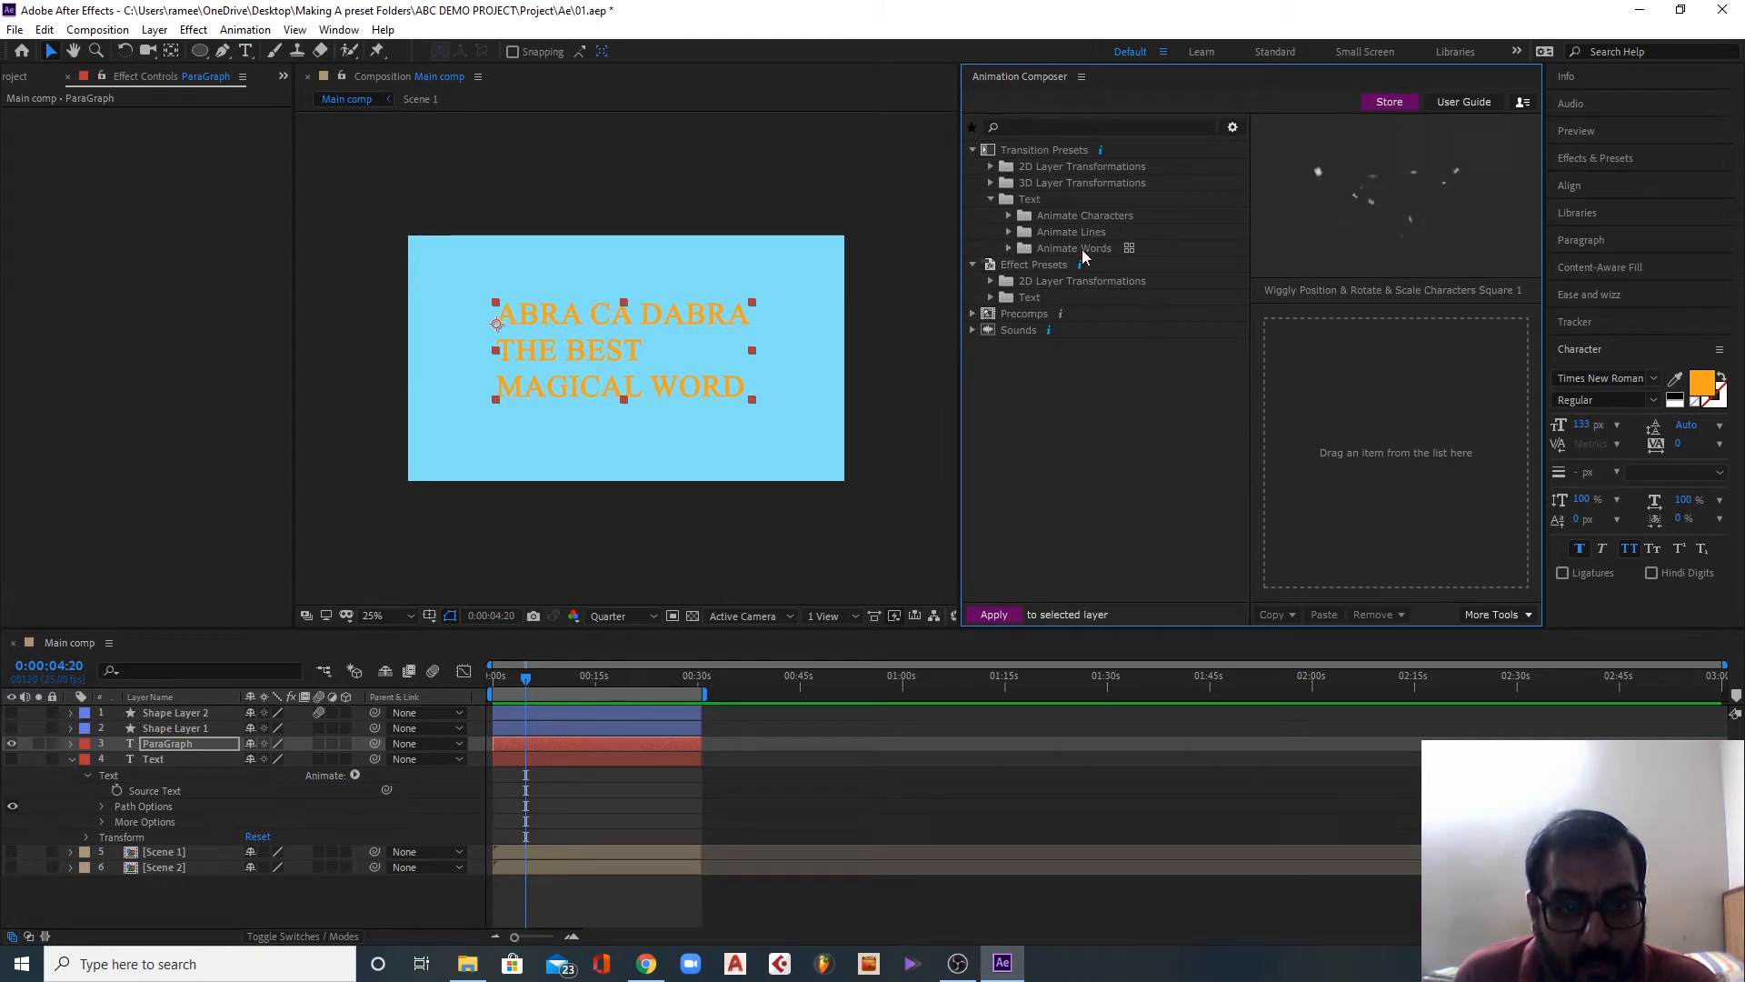
{"action": "left_click", "coordinate": [1010, 232]}
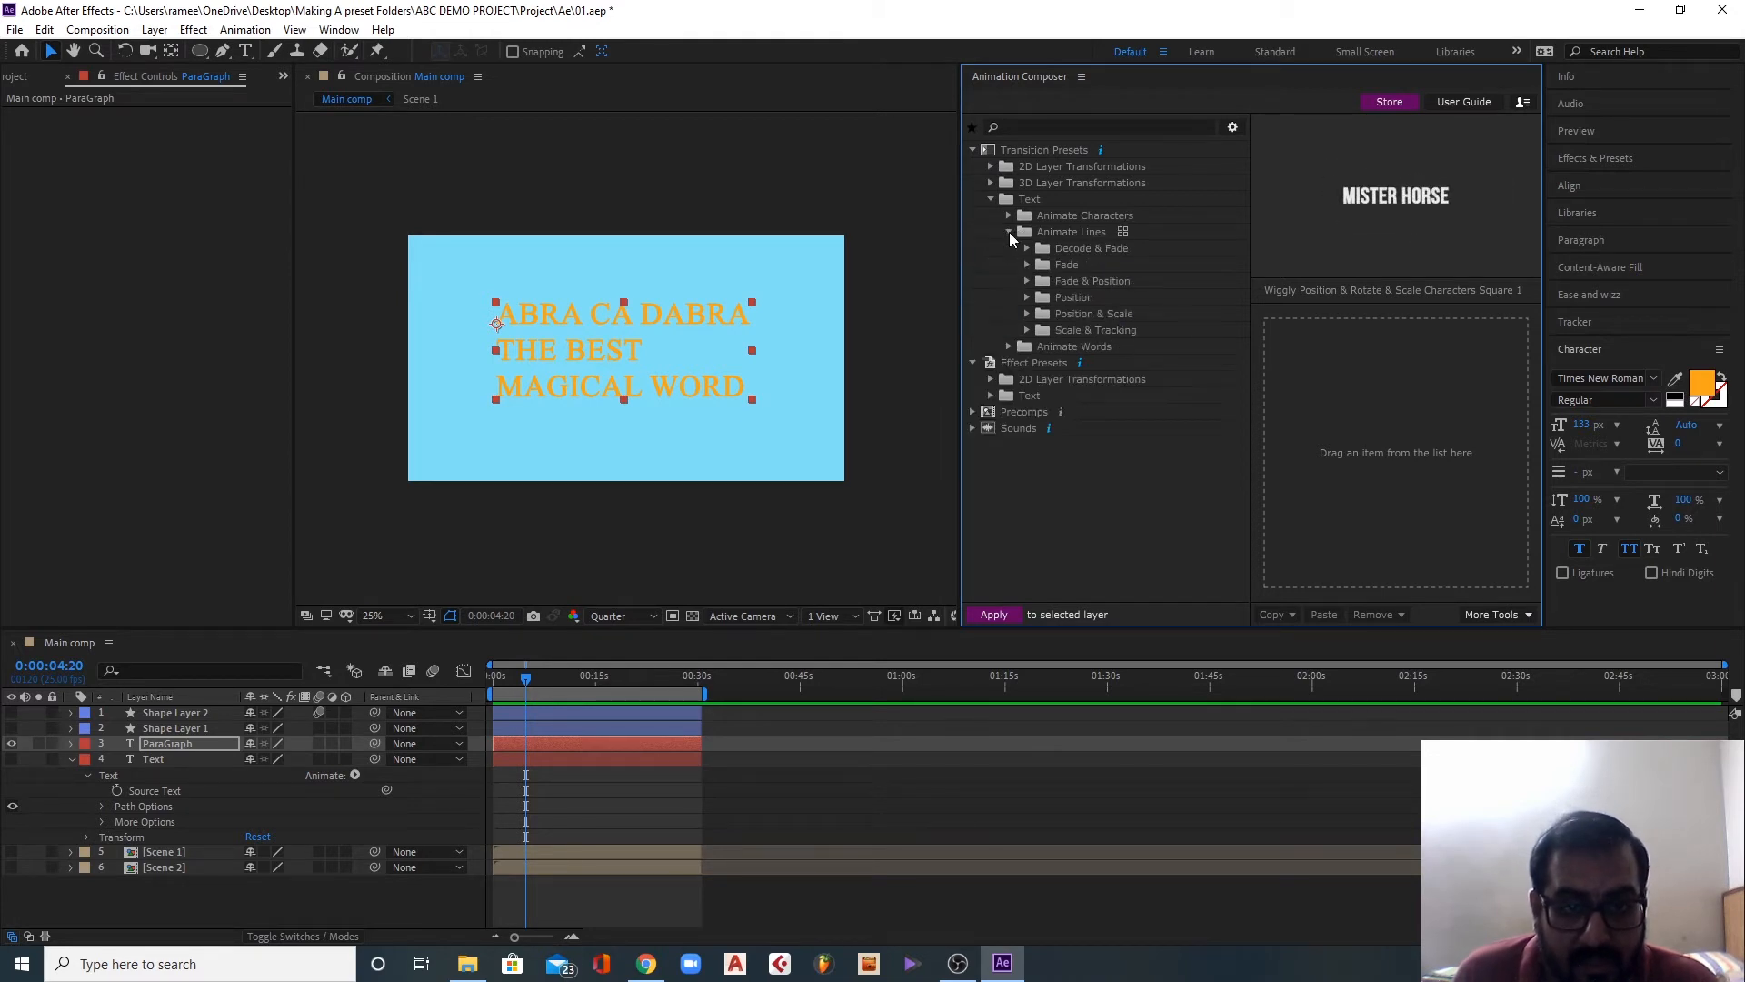
Step: Apply the Fade & Position Lines From Start Together 2 transition preset to the ParaGraph layer as an In animation
{"action": "left_click", "coordinate": [1076, 280]}
{"action": "left_click", "coordinate": [1028, 280]}
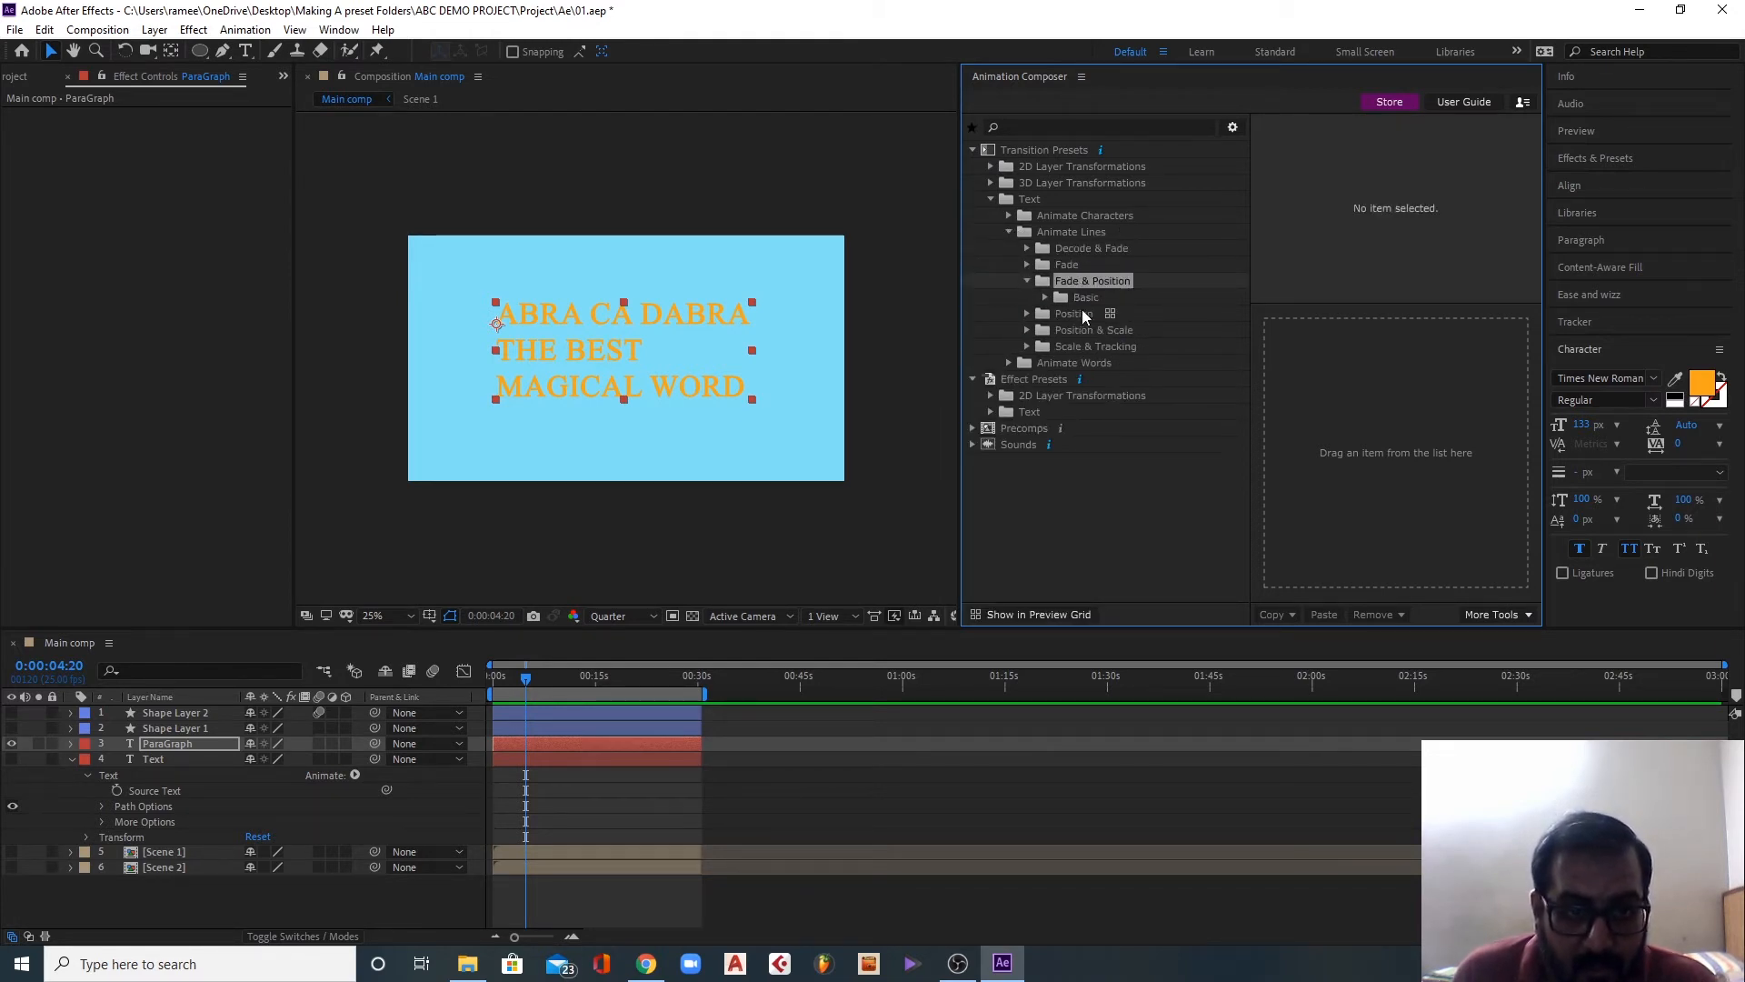
{"action": "left_click", "coordinate": [1082, 297]}
{"action": "left_click", "coordinate": [1047, 297]}
{"action": "left_click", "coordinate": [1123, 315]}
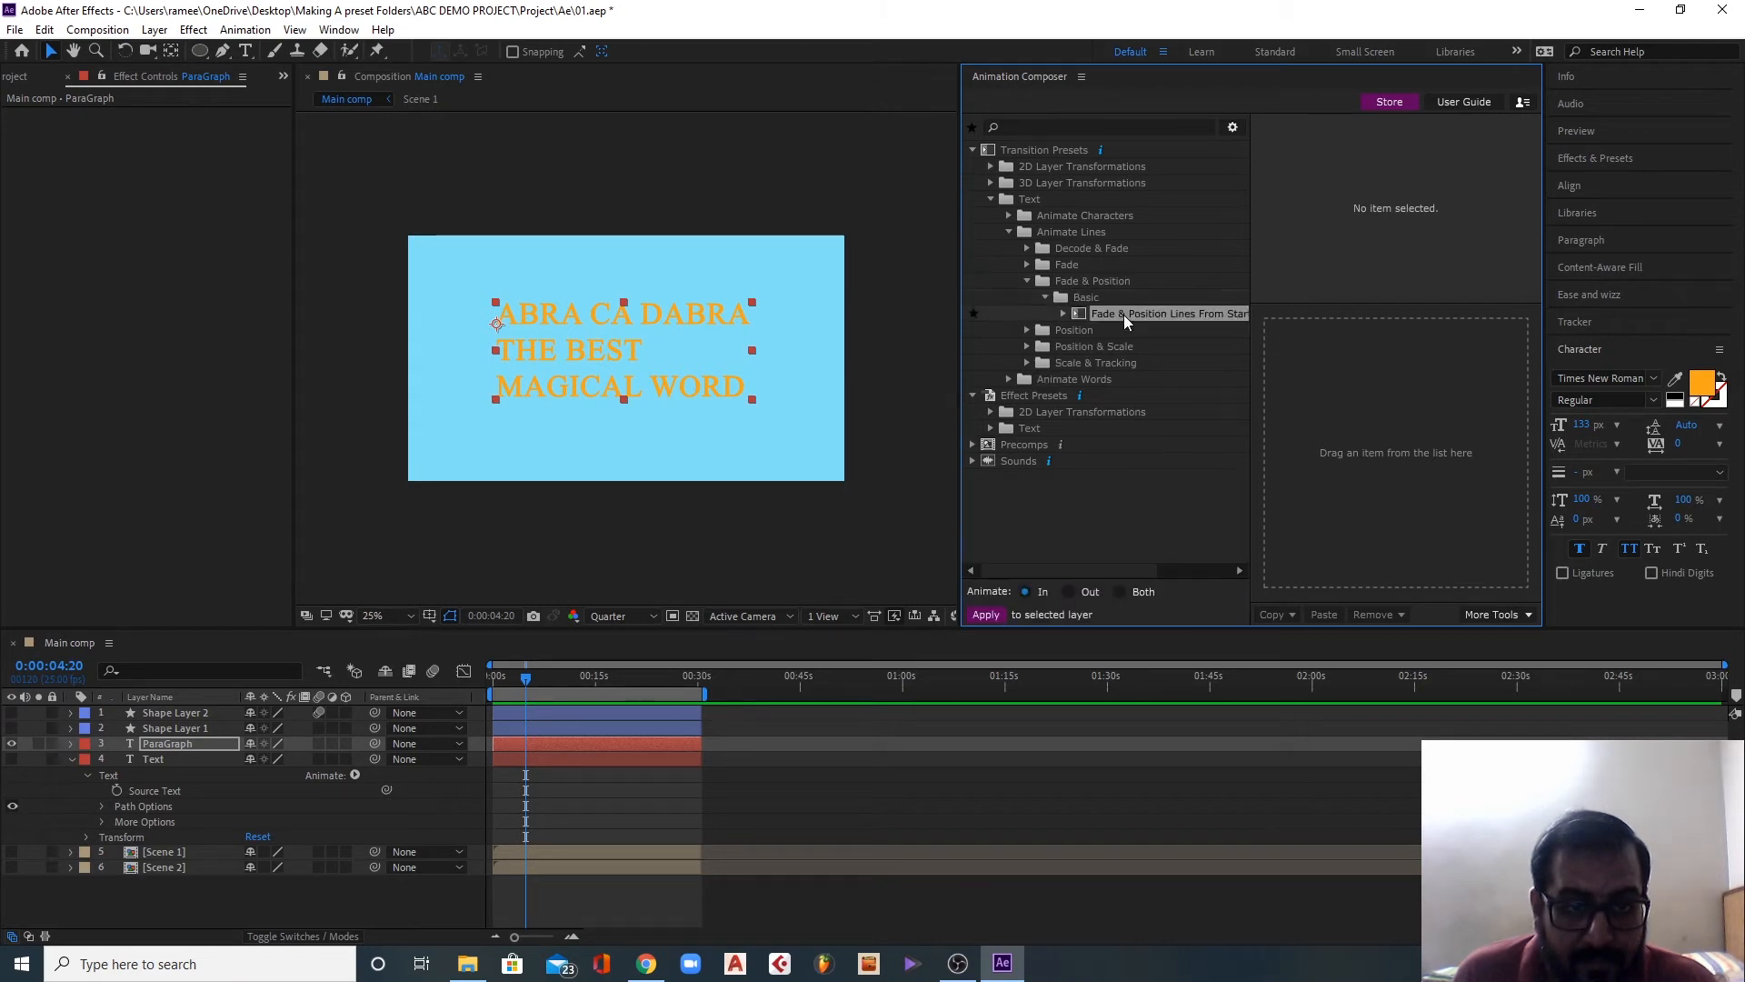
{"action": "mouse_move", "coordinate": [1122, 316]}
{"action": "left_mouse_down"}
{"action": "mouse_move", "coordinate": [1333, 417]}
{"action": "mouse_move", "coordinate": [1181, 337]}
{"action": "mouse_move", "coordinate": [1152, 302]}
{"action": "left_mouse_up"}
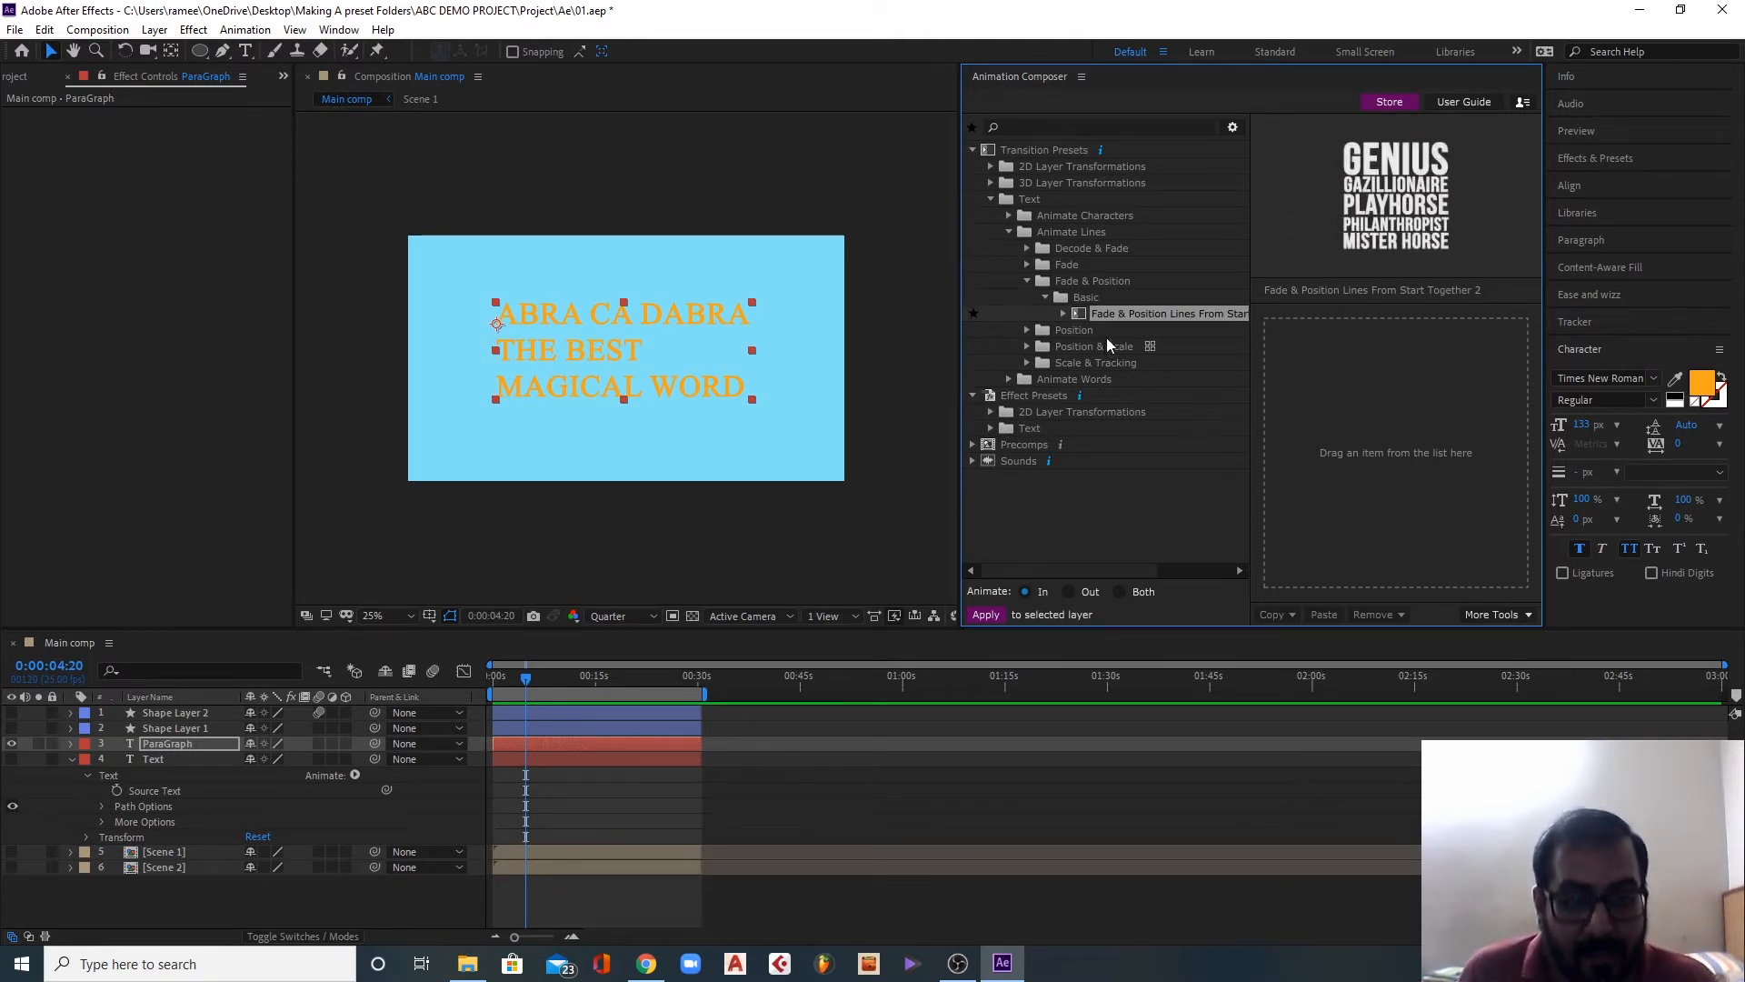
{"action": "left_click_drag", "start_coordinate": [1137, 314], "coordinate": [1131, 309]}
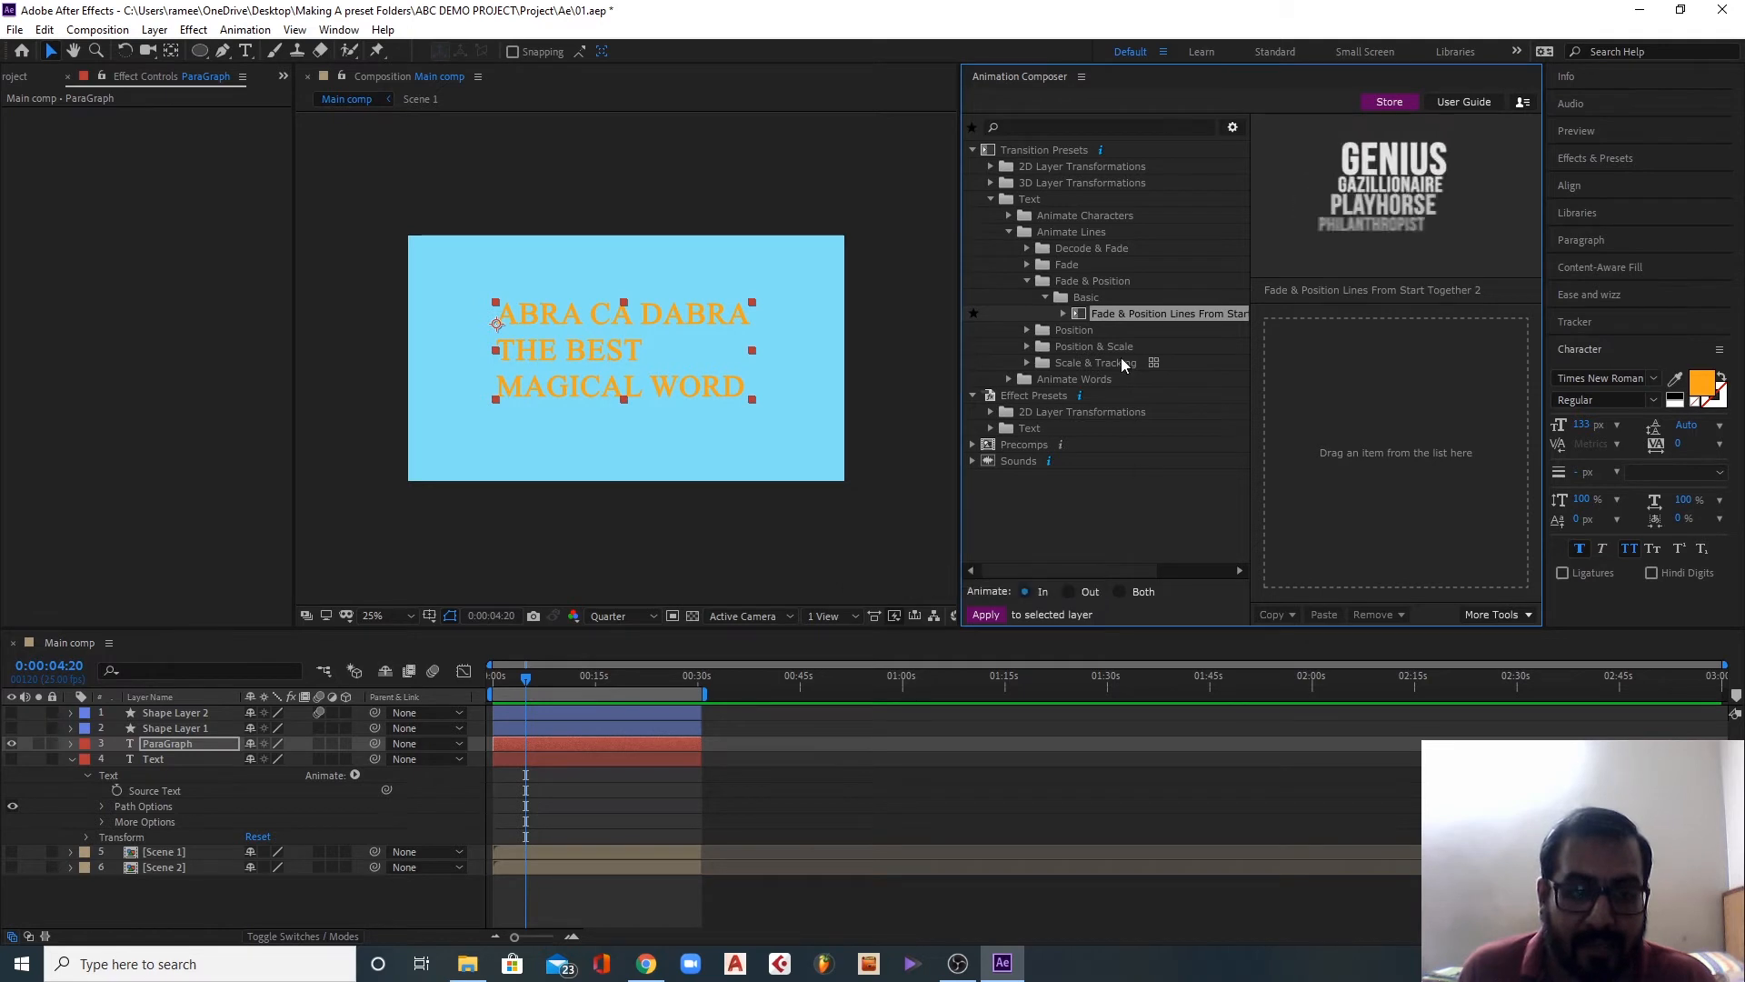
{"action": "left_click_drag", "start_coordinate": [1115, 315], "coordinate": [1327, 431]}
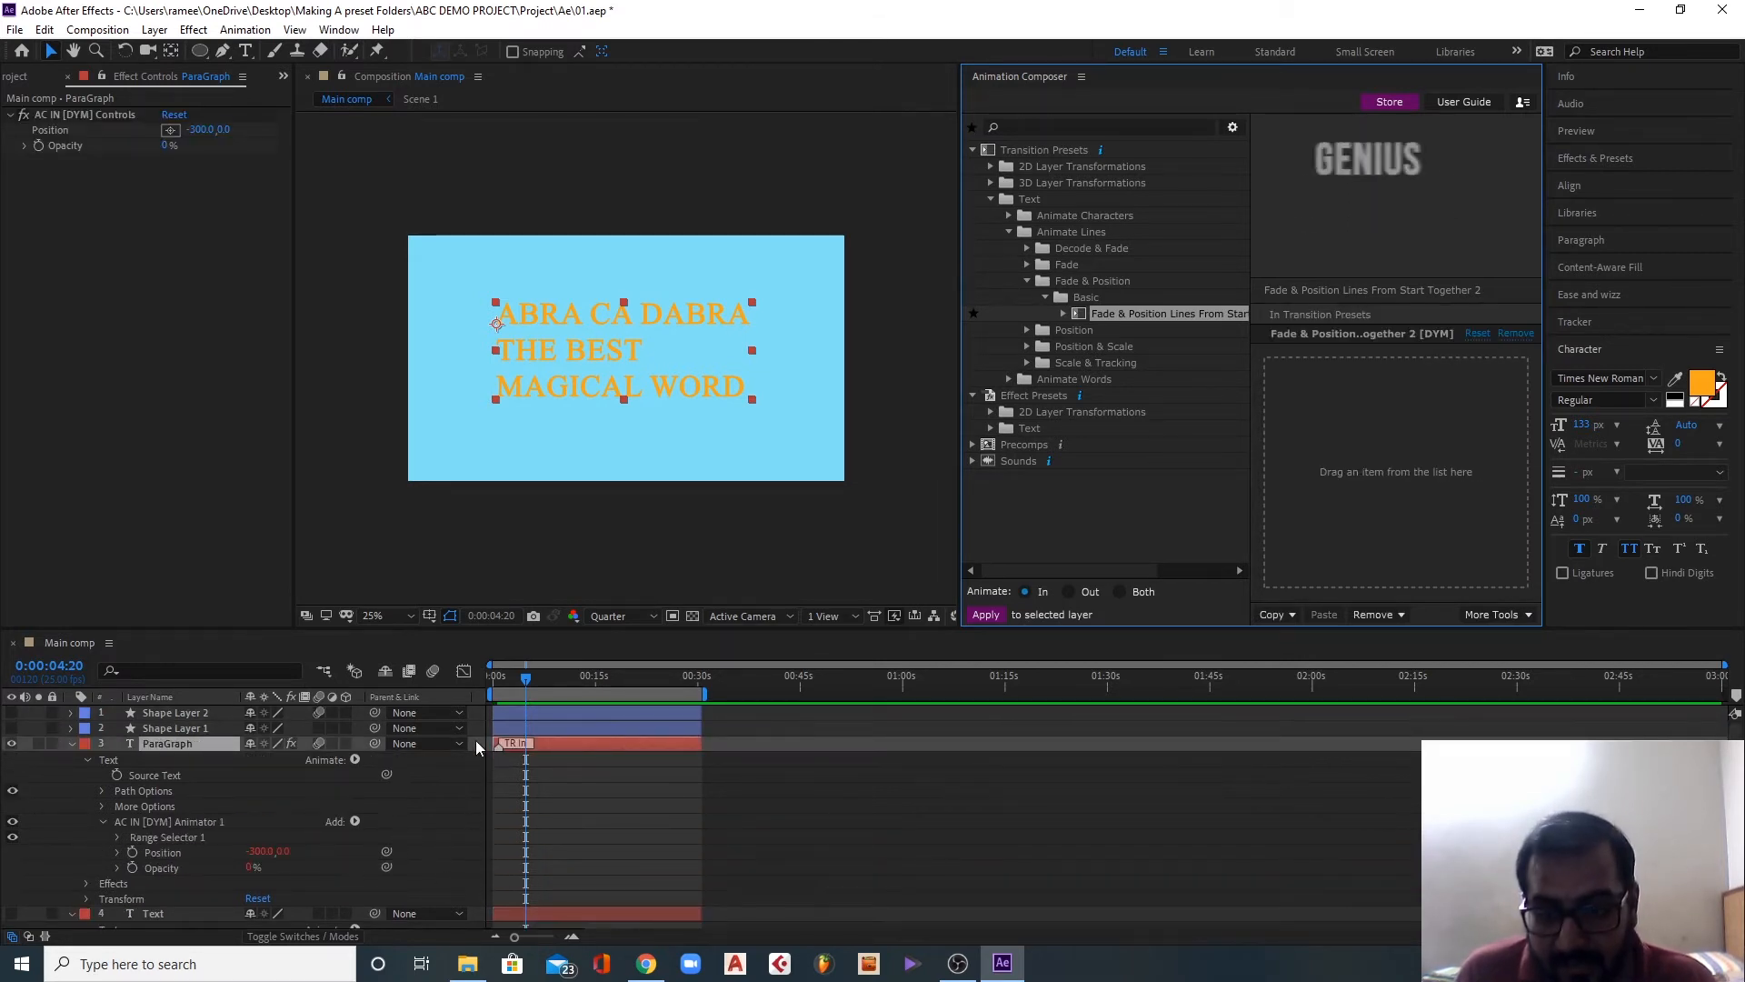
Step: Preview the ParaGraph layer's line transition twice from the start, and undo the Fade & Position preset
{"action": "left_click_drag", "start_coordinate": [526, 678], "coordinate": [482, 677]}
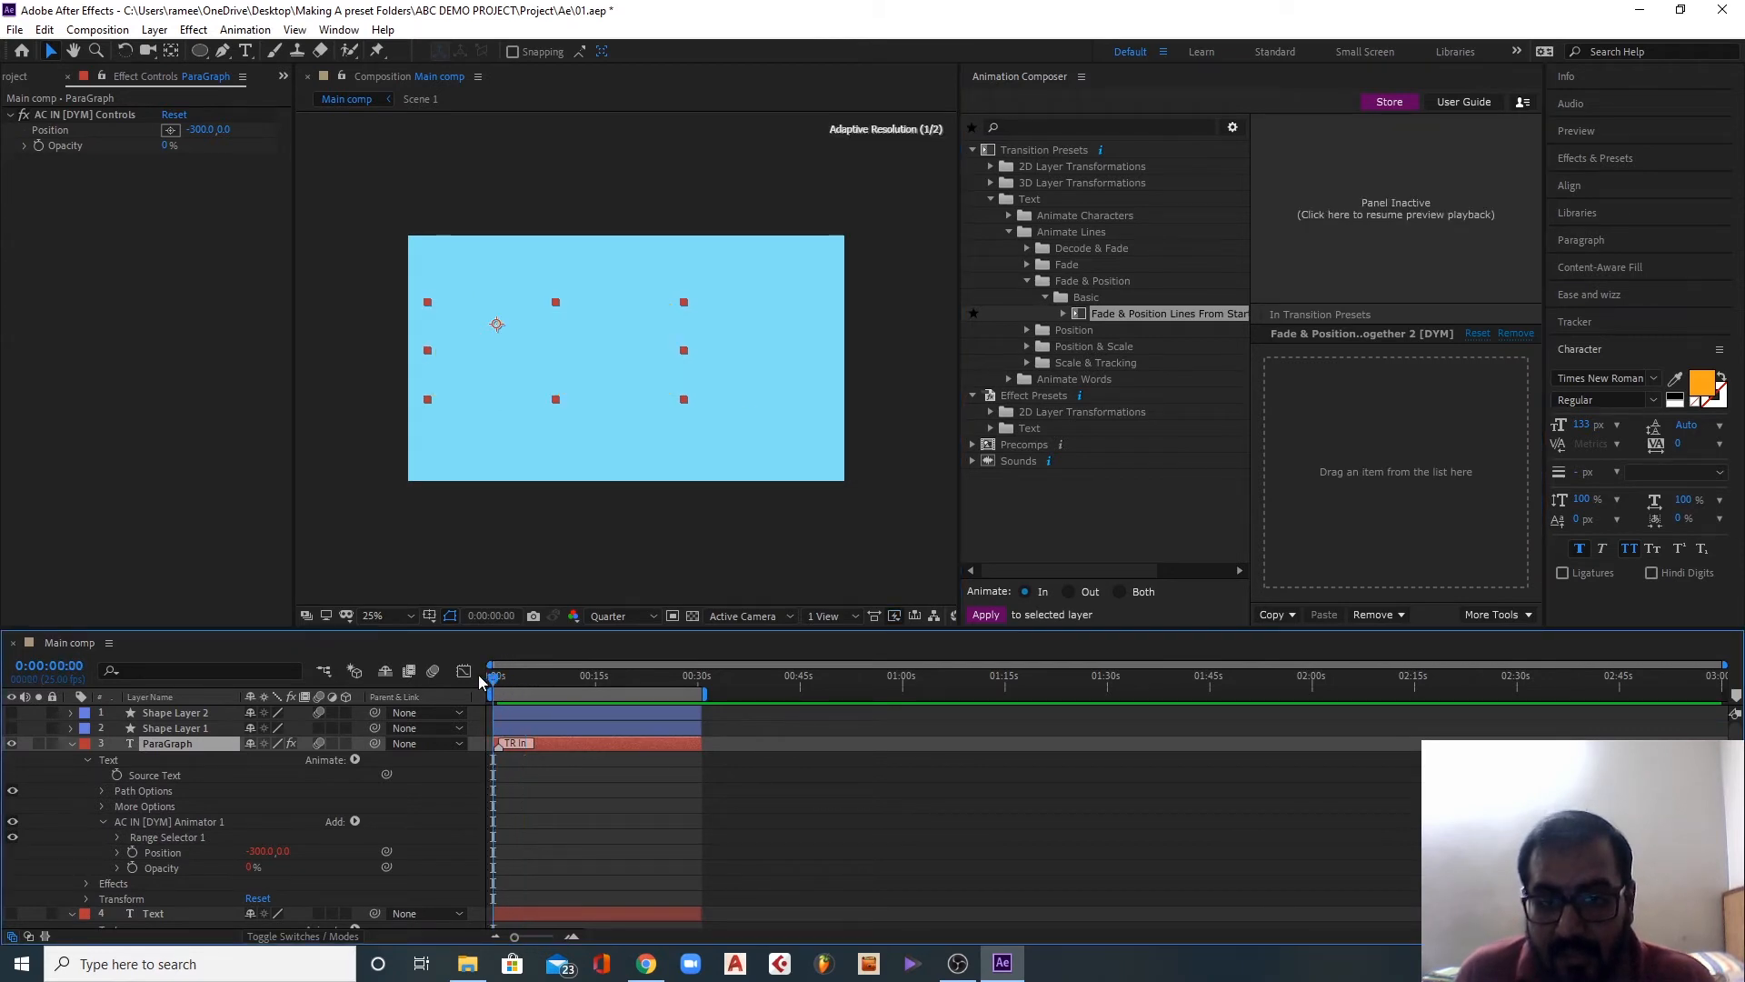
{"action": "key", "text": "space"}
{"action": "key", "text": "space"}
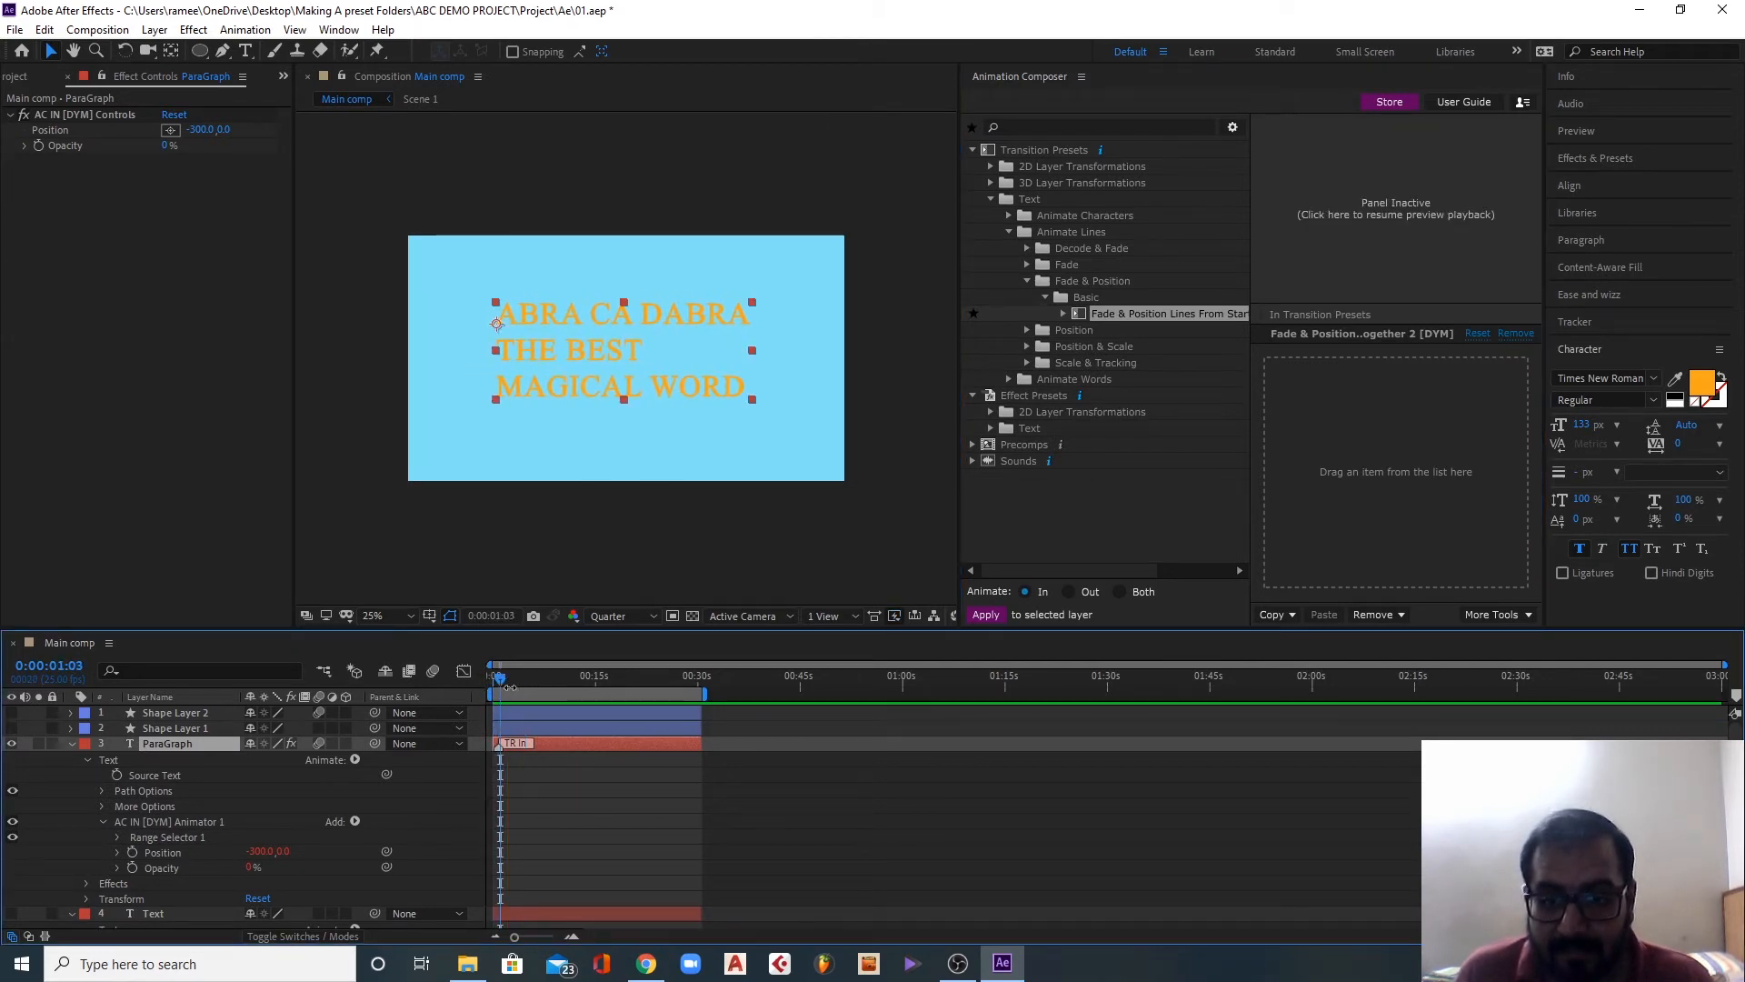
{"action": "left_click_drag", "start_coordinate": [509, 689], "coordinate": [491, 678]}
{"action": "key", "text": "space"}
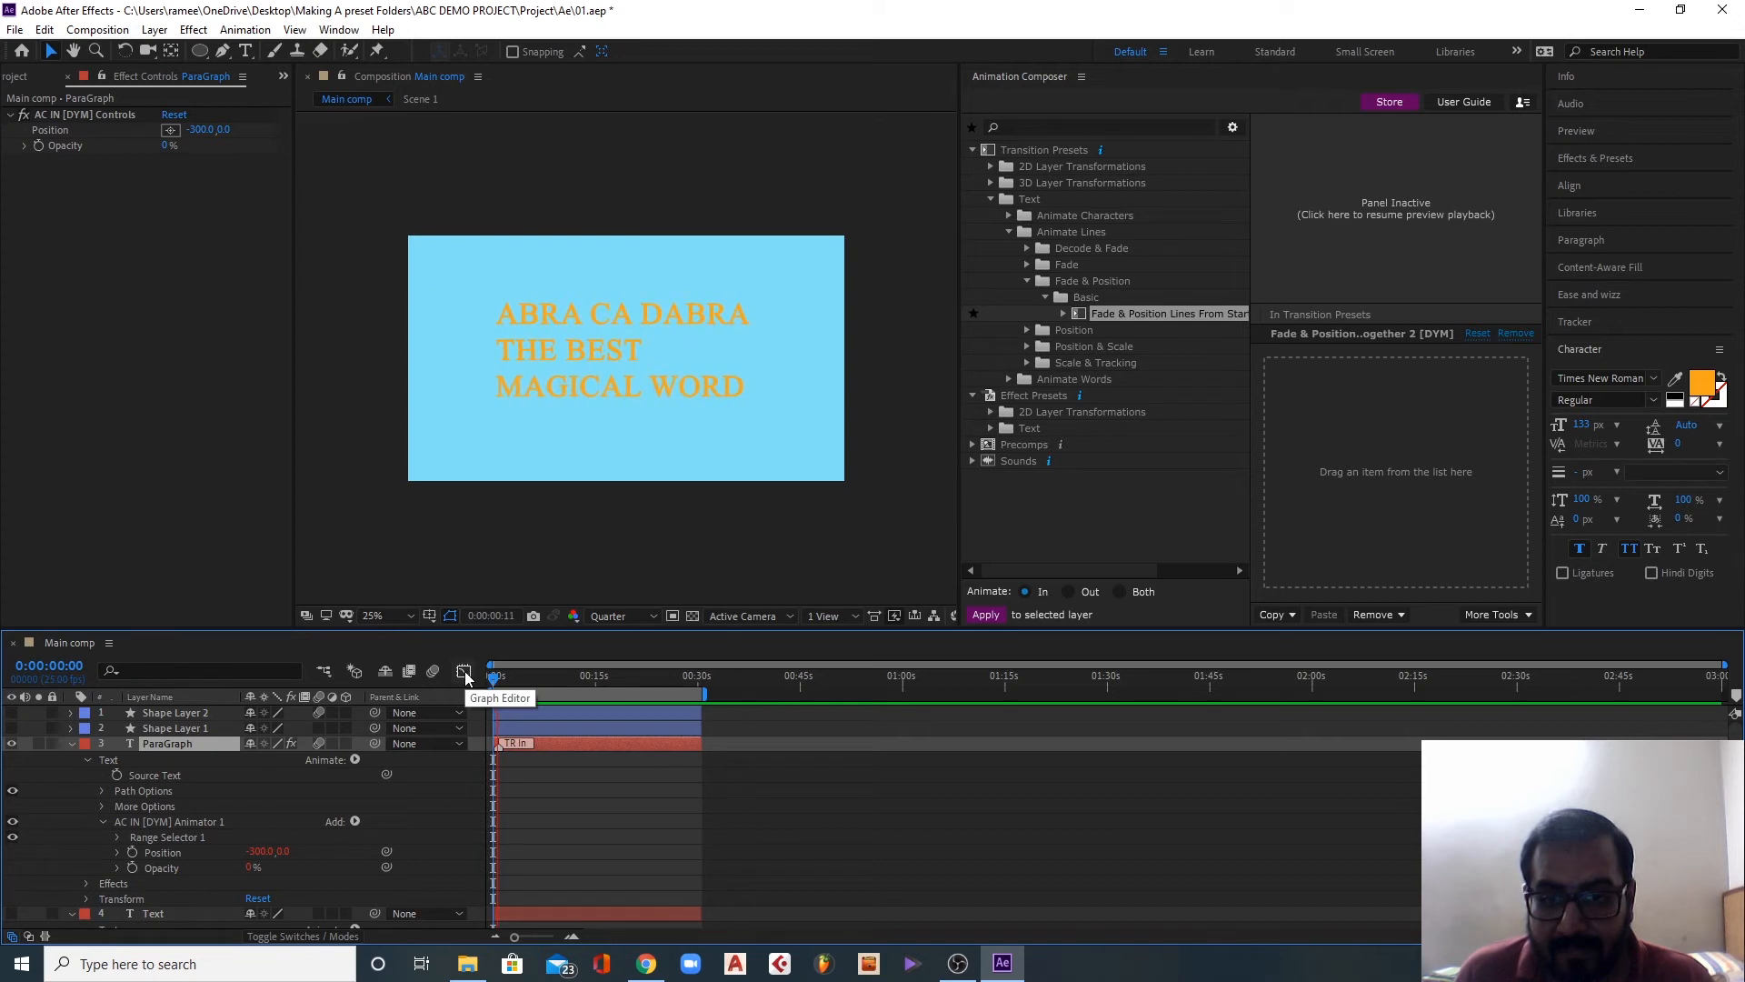
{"action": "key", "text": "space"}
{"action": "key", "text": "ctrl+z"}
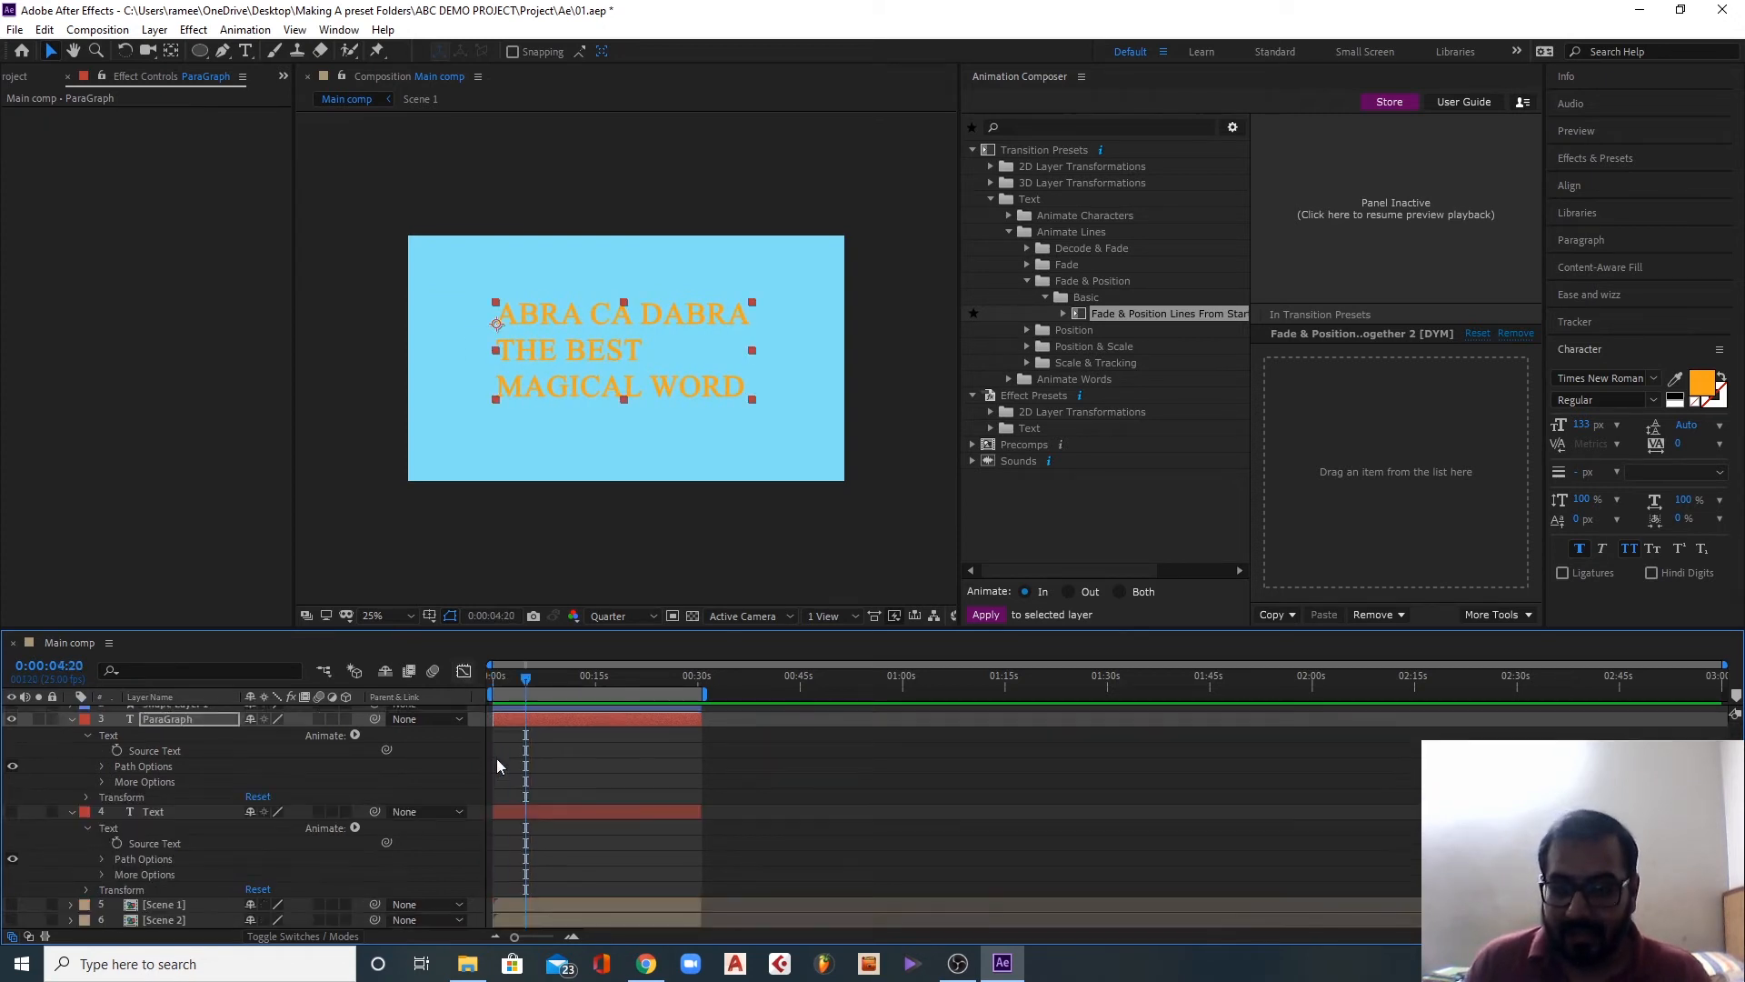
Step: Compare the Decode & Fade line presets and apply Decode Lines Together From Start 2 to the ParaGraph layer for both In and Out
{"action": "left_click", "coordinate": [1027, 247]}
{"action": "left_click", "coordinate": [1092, 266]}
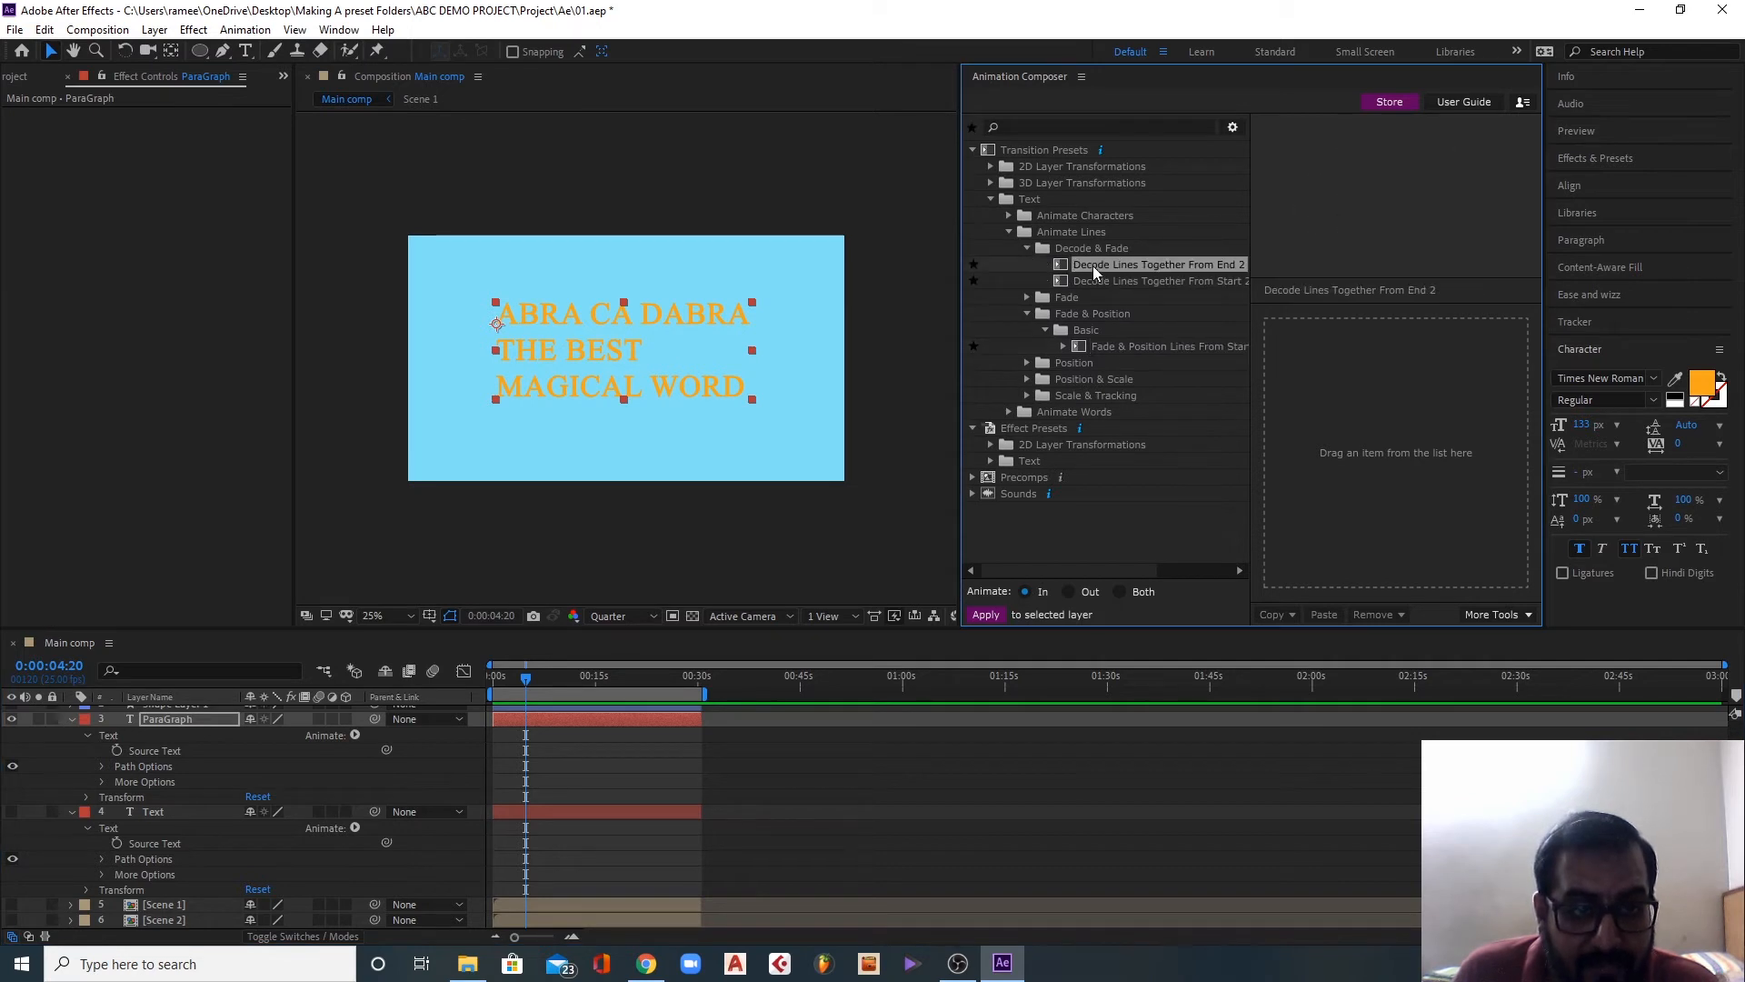
{"action": "left_click", "coordinate": [1094, 281]}
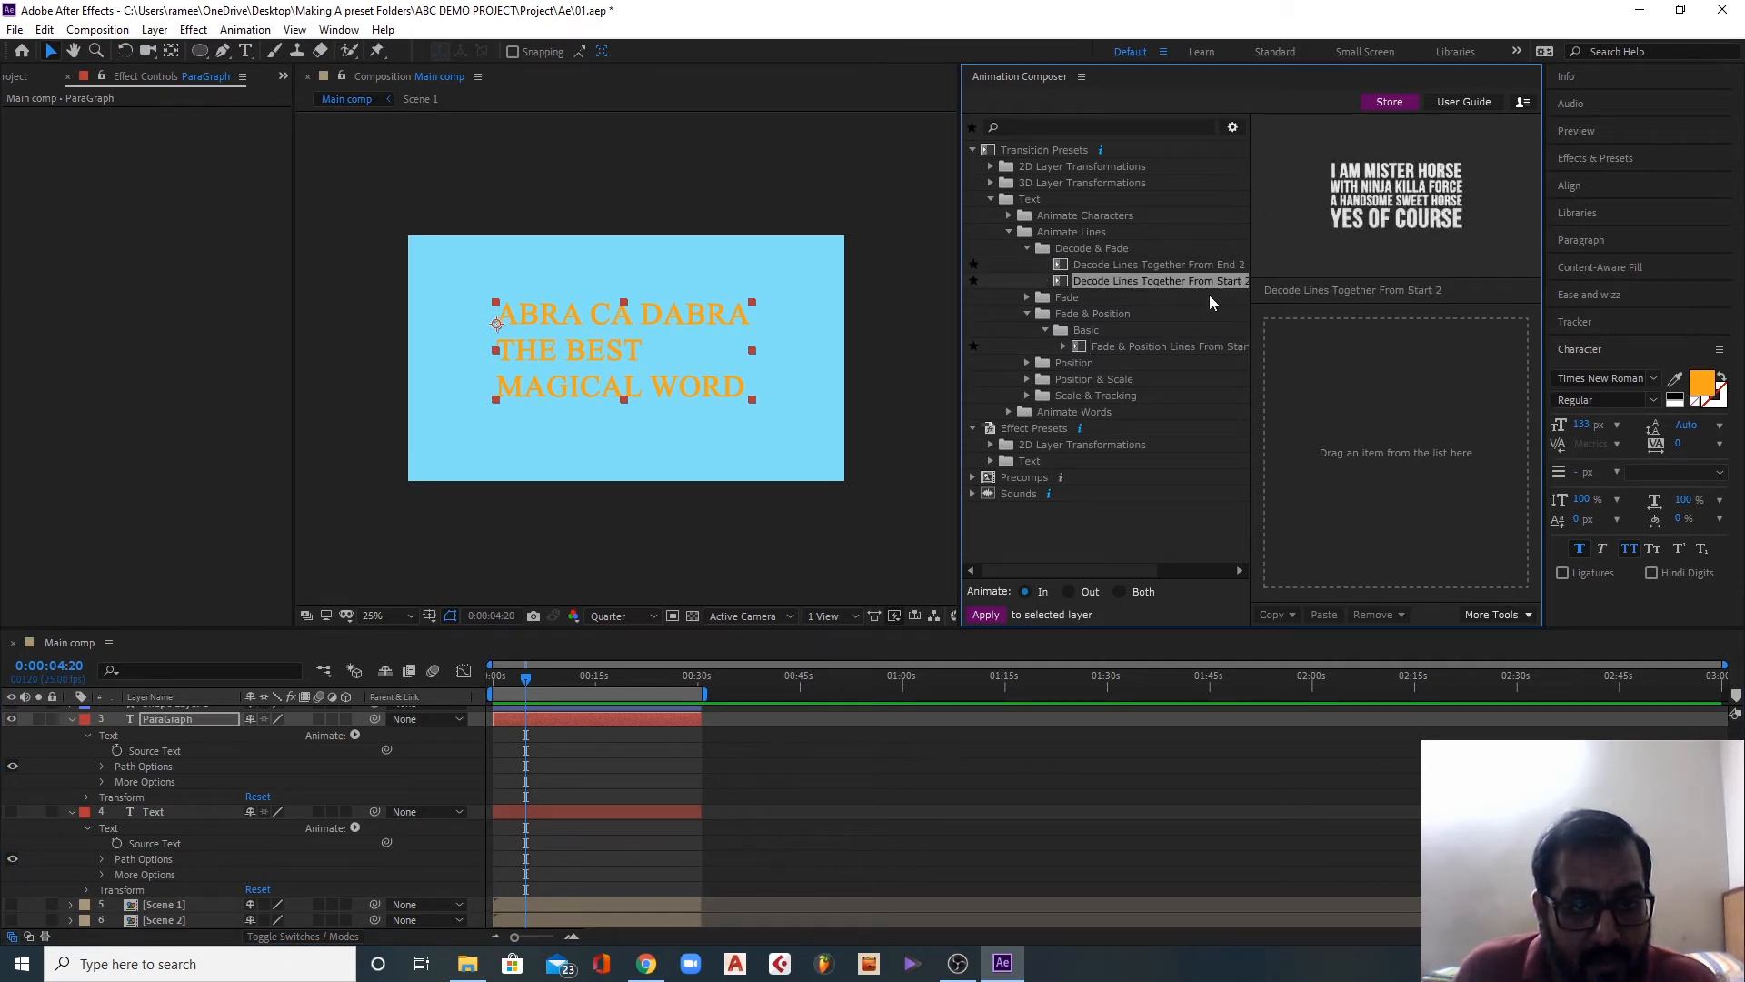
{"action": "left_click", "coordinate": [1164, 264]}
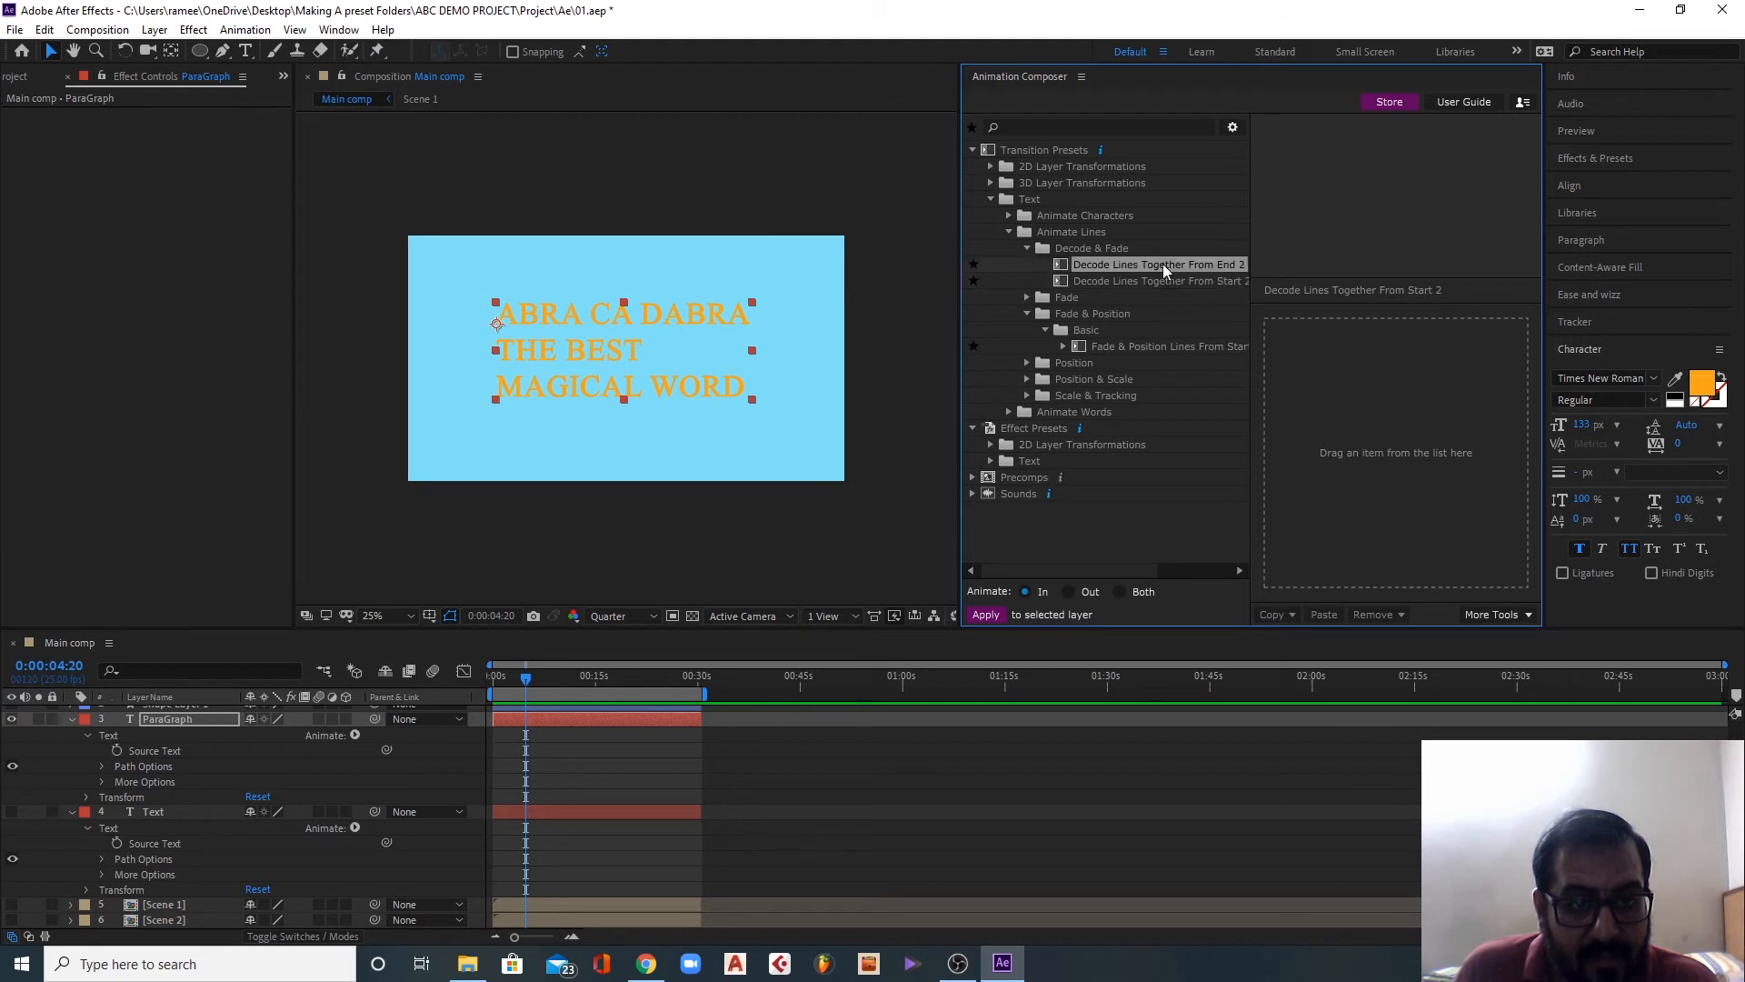
{"action": "left_click", "coordinate": [1113, 285]}
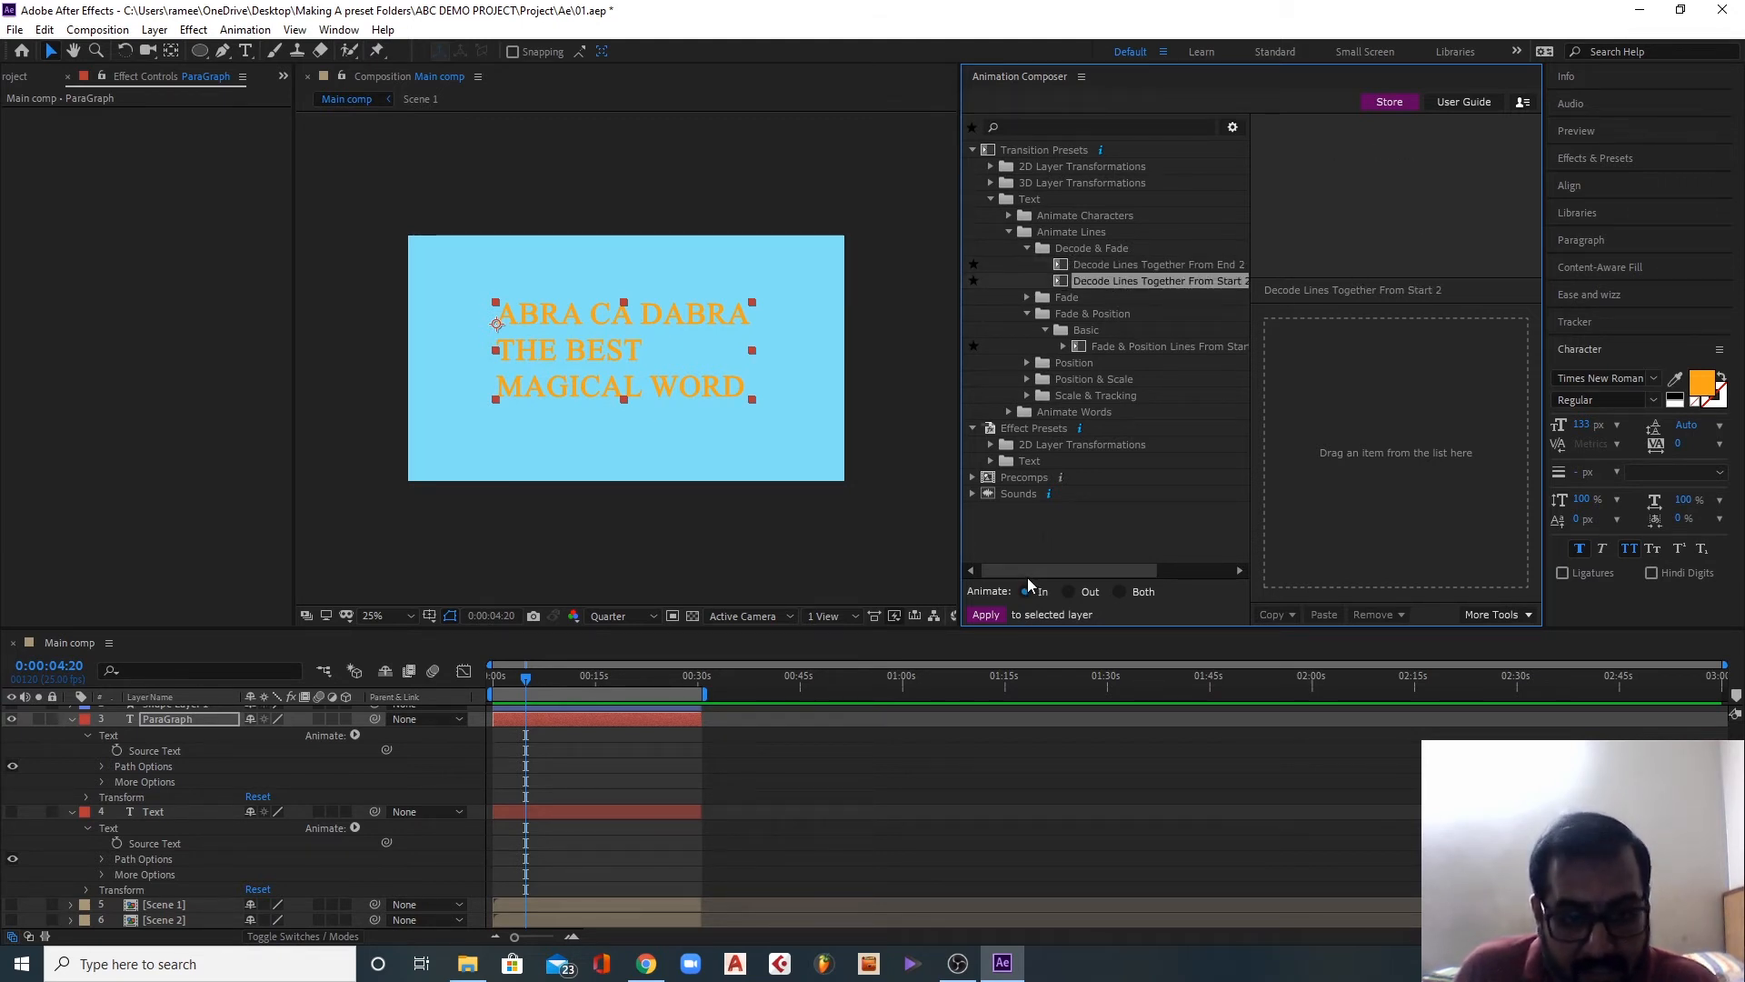
{"action": "left_click", "coordinate": [1120, 592]}
{"action": "left_click", "coordinate": [980, 617]}
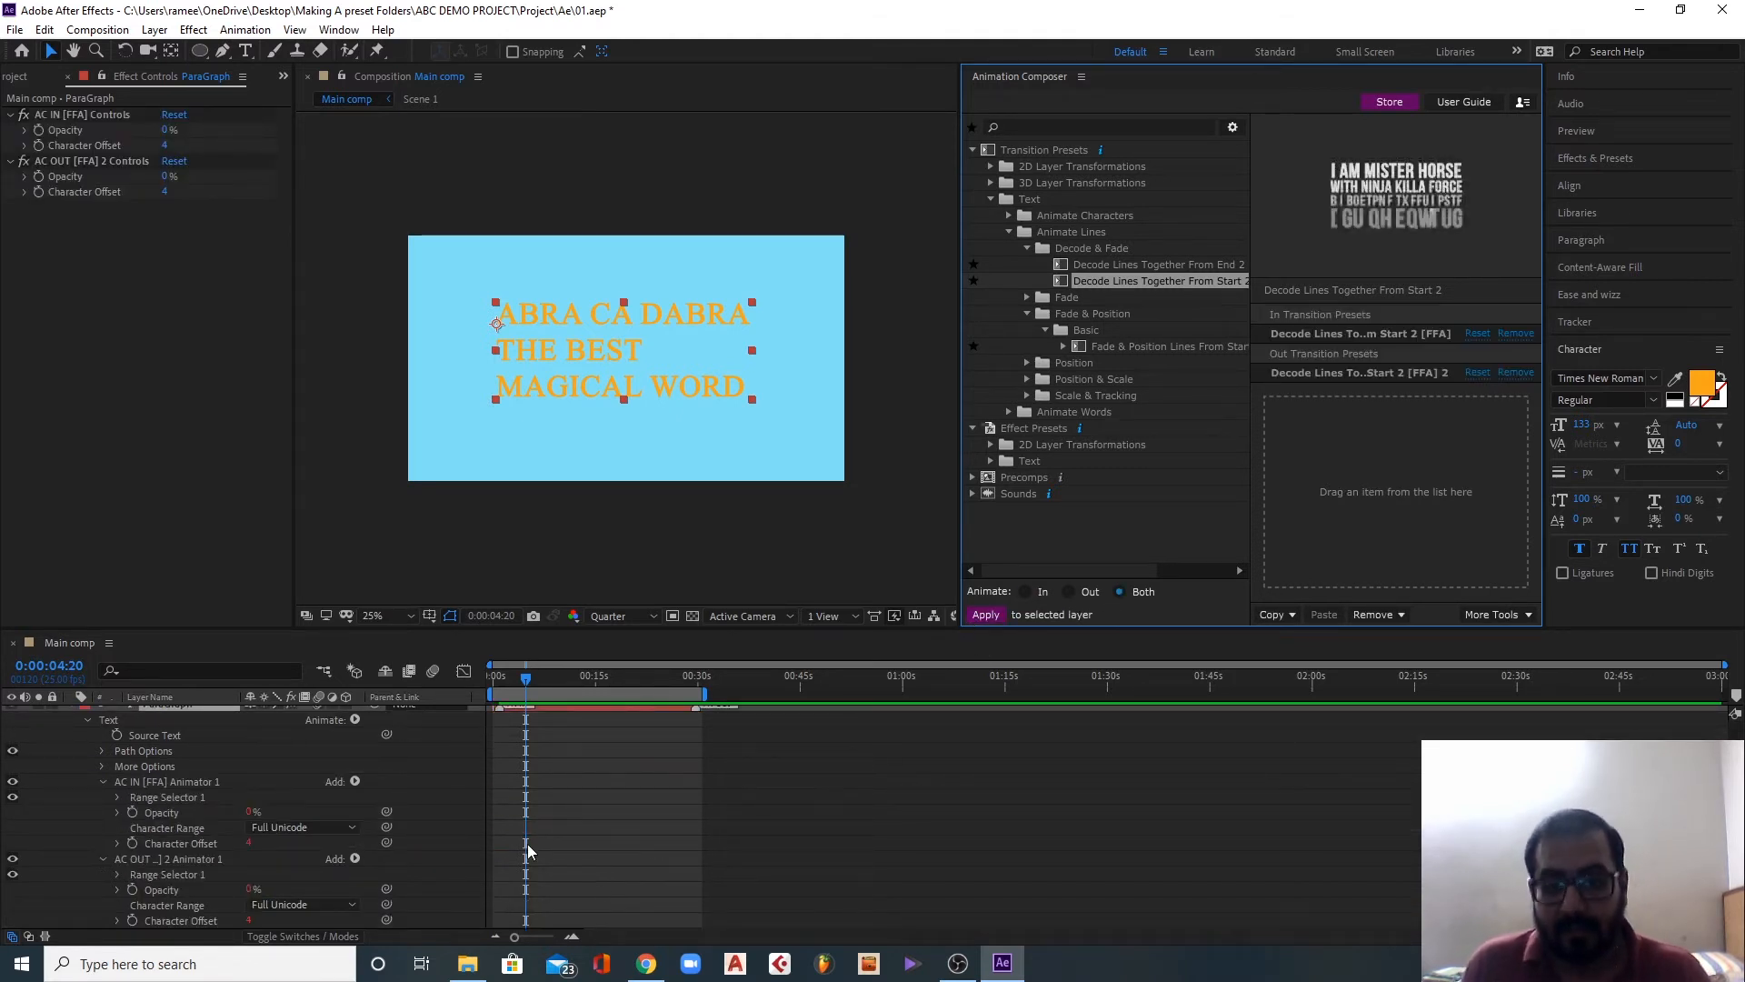
Step: Preview the ParaGraph layer's decode transition at its start and near its end
{"action": "scroll", "coordinate": [613, 840], "scroll_direction": "up", "scroll_amount": 2}
{"action": "left_click_drag", "start_coordinate": [526, 677], "coordinate": [482, 678]}
{"action": "key", "text": "space"}
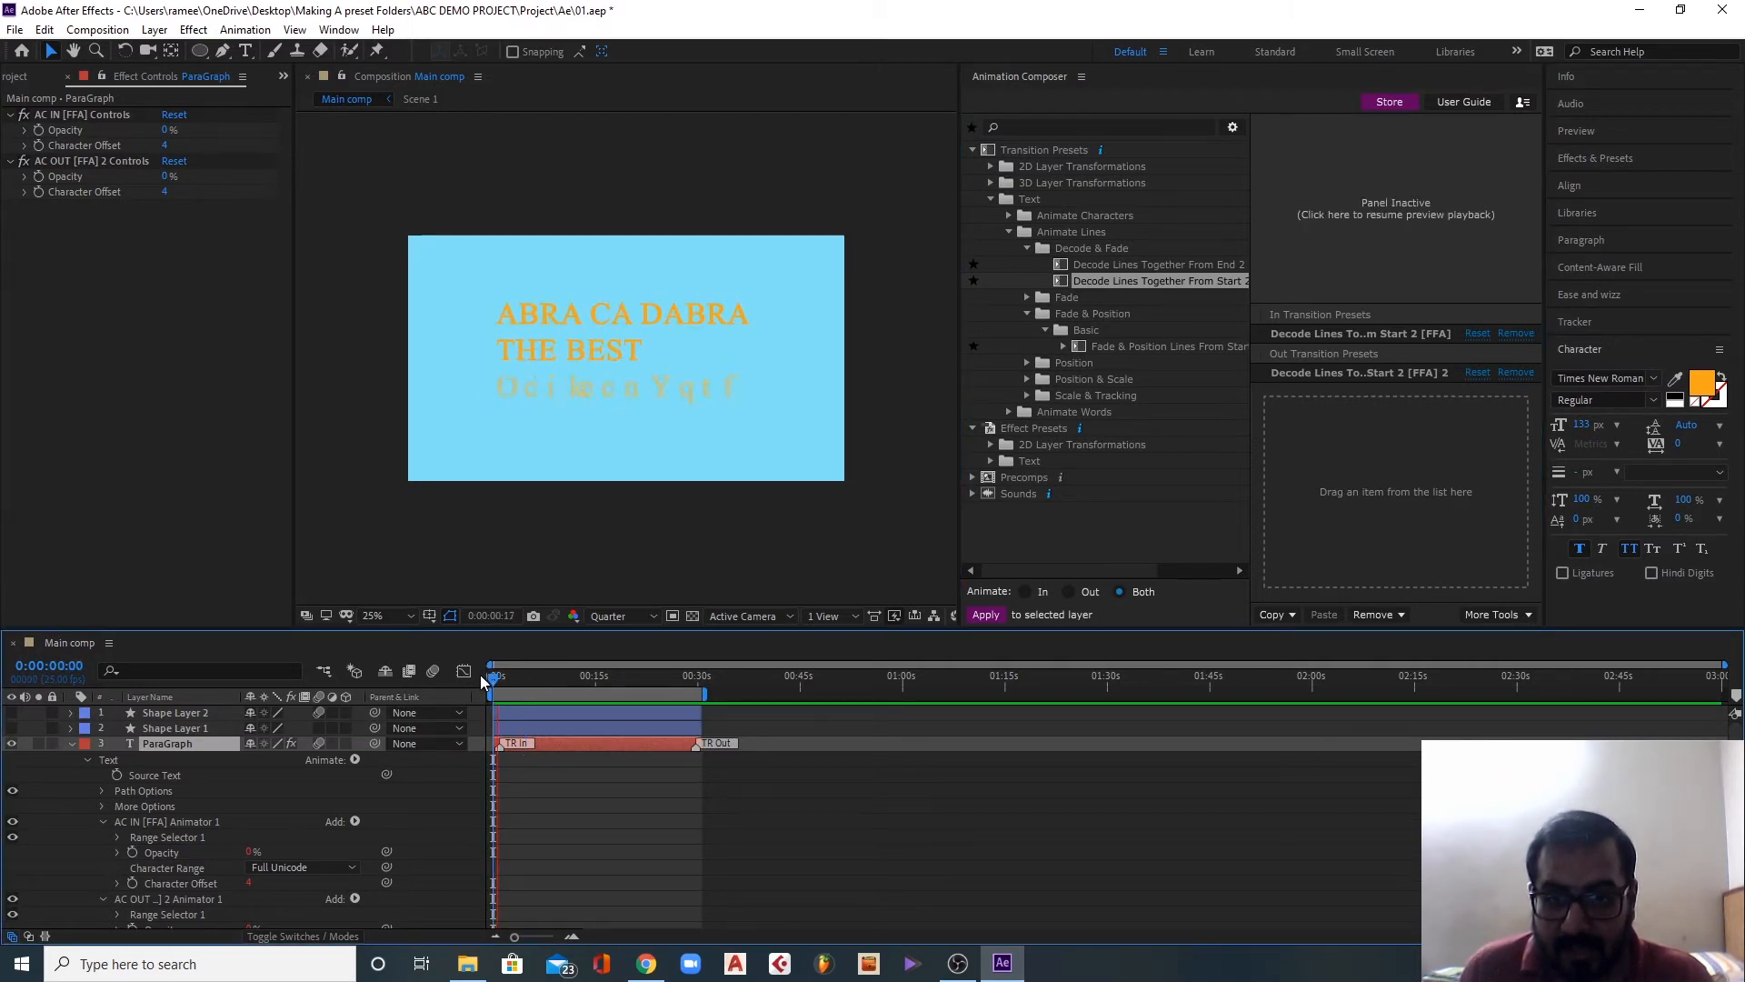
{"action": "left_click_drag", "start_coordinate": [517, 695], "coordinate": [692, 698]}
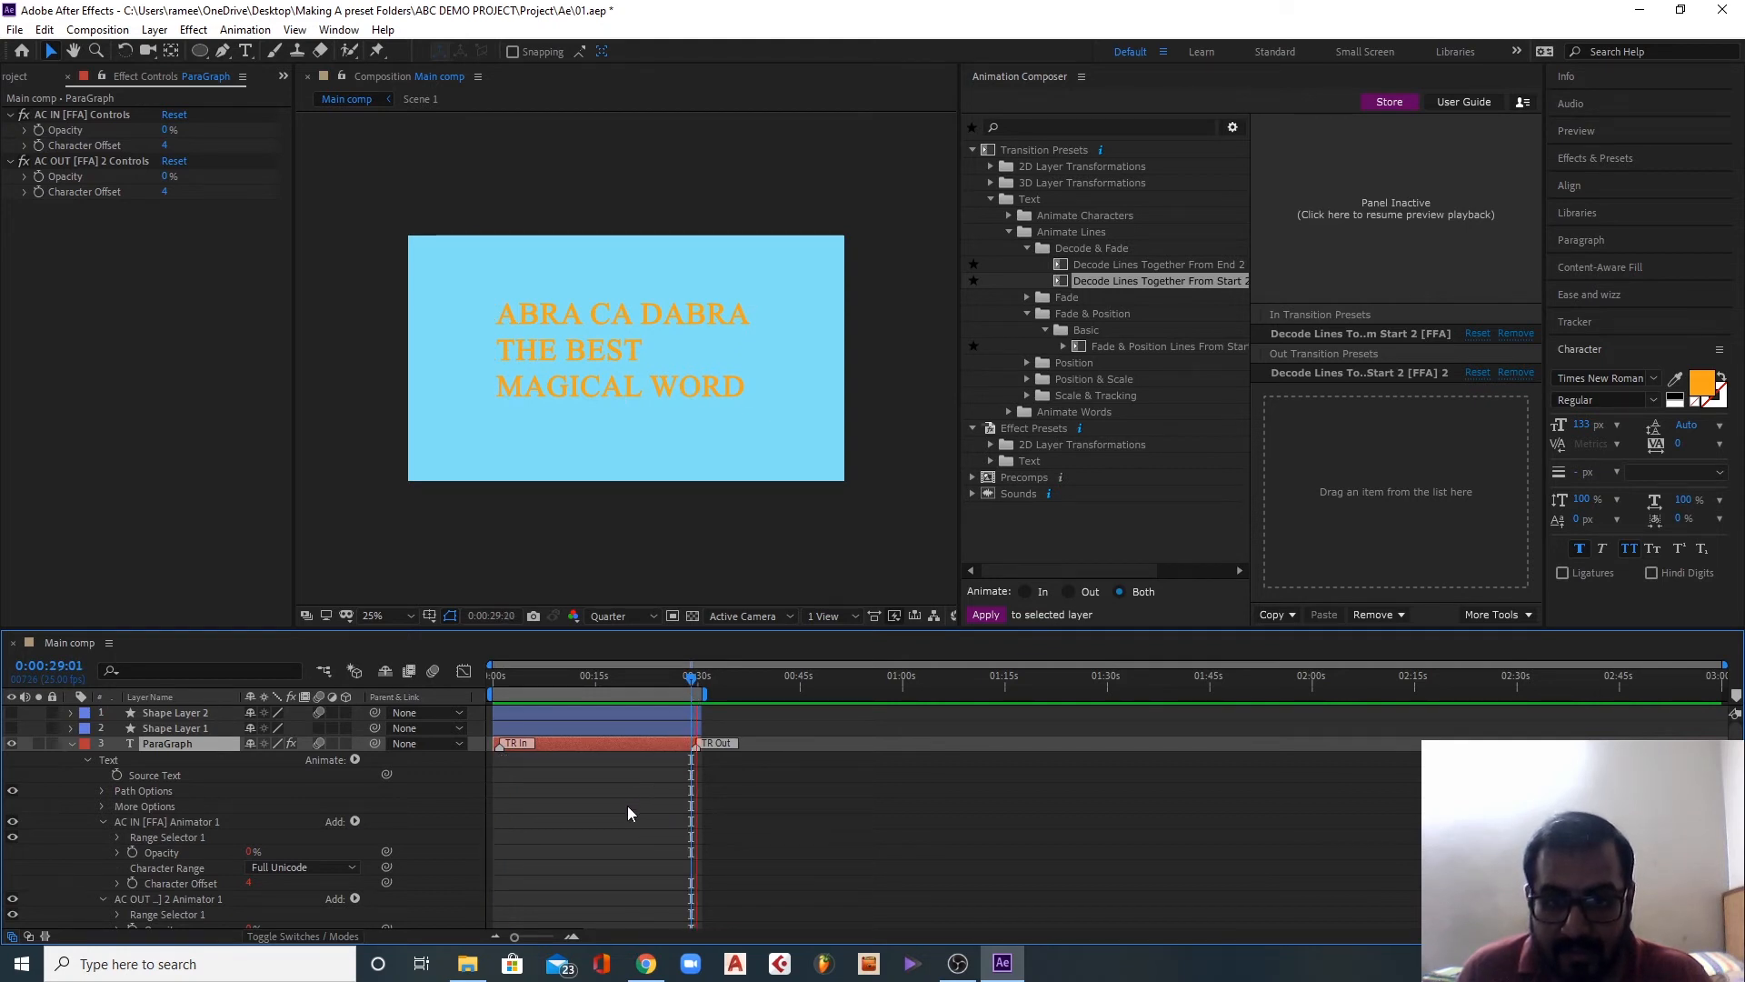
{"action": "key", "text": "space"}
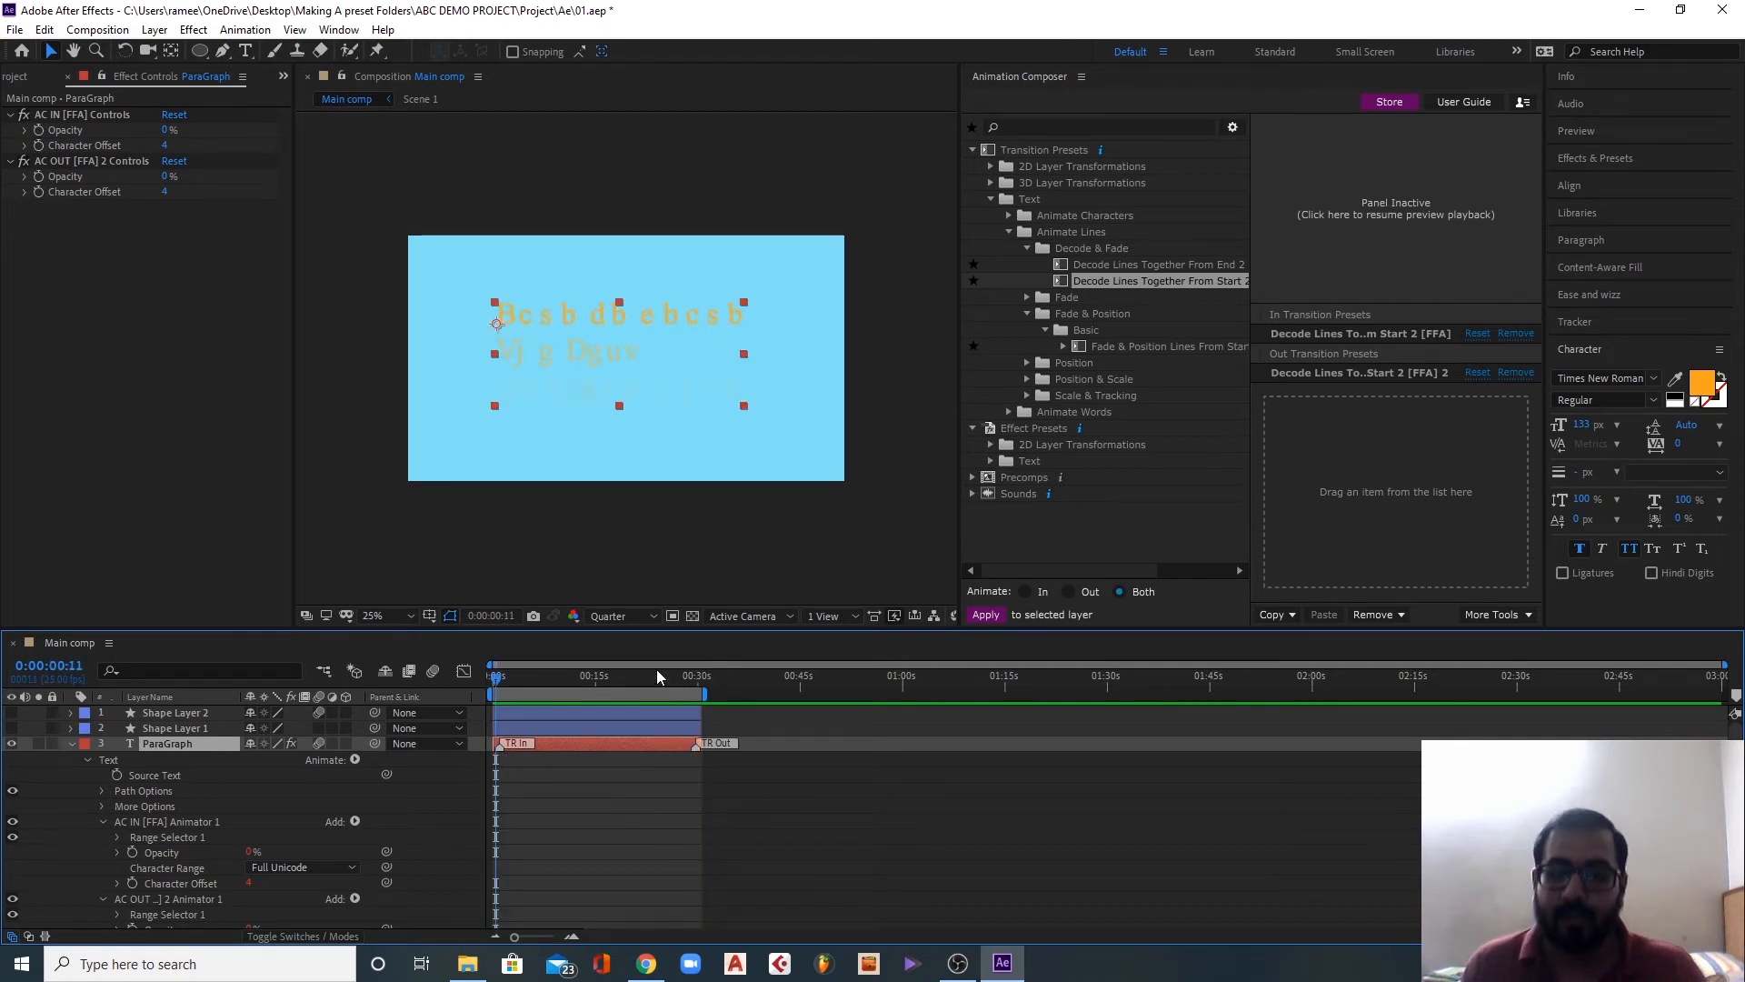
{"action": "mouse_move", "coordinate": [607, 674]}
{"action": "left_mouse_down"}
{"action": "mouse_move", "coordinate": [700, 677]}
{"action": "mouse_move", "coordinate": [587, 677]}
{"action": "left_mouse_up"}
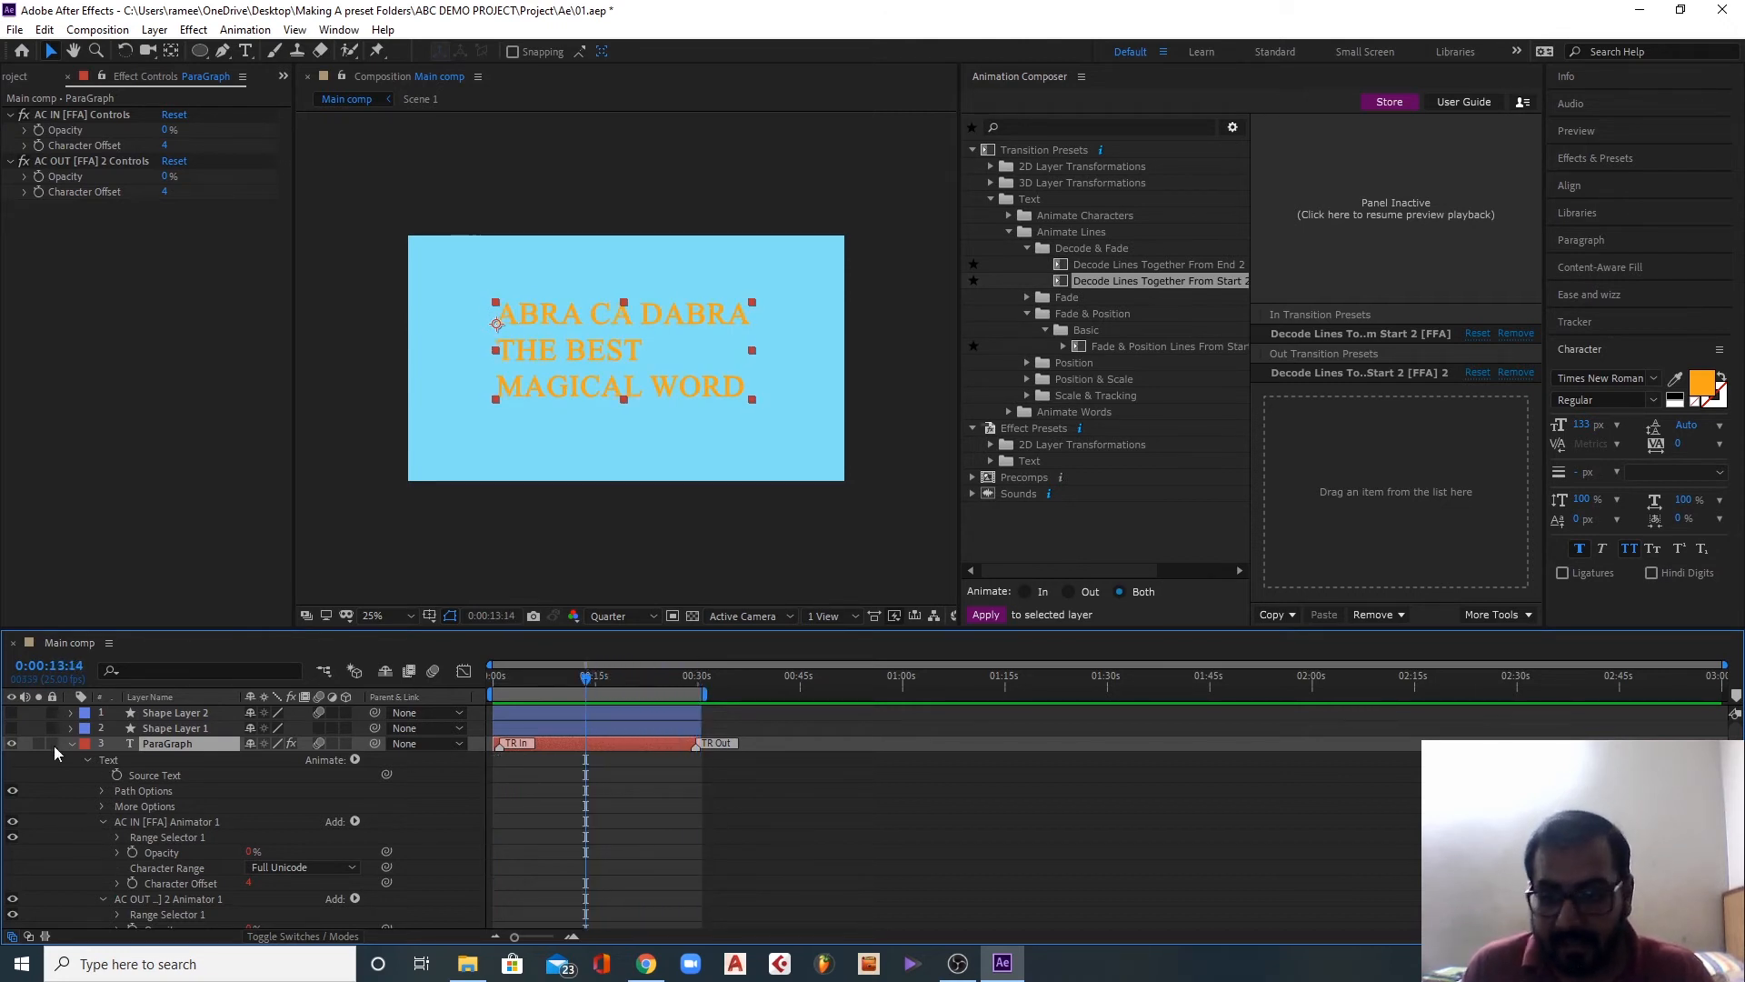
Step: Hide and collapse the ParaGraph layer, and show the Scene 1 and Scene 2 layers
{"action": "left_click", "coordinate": [13, 744]}
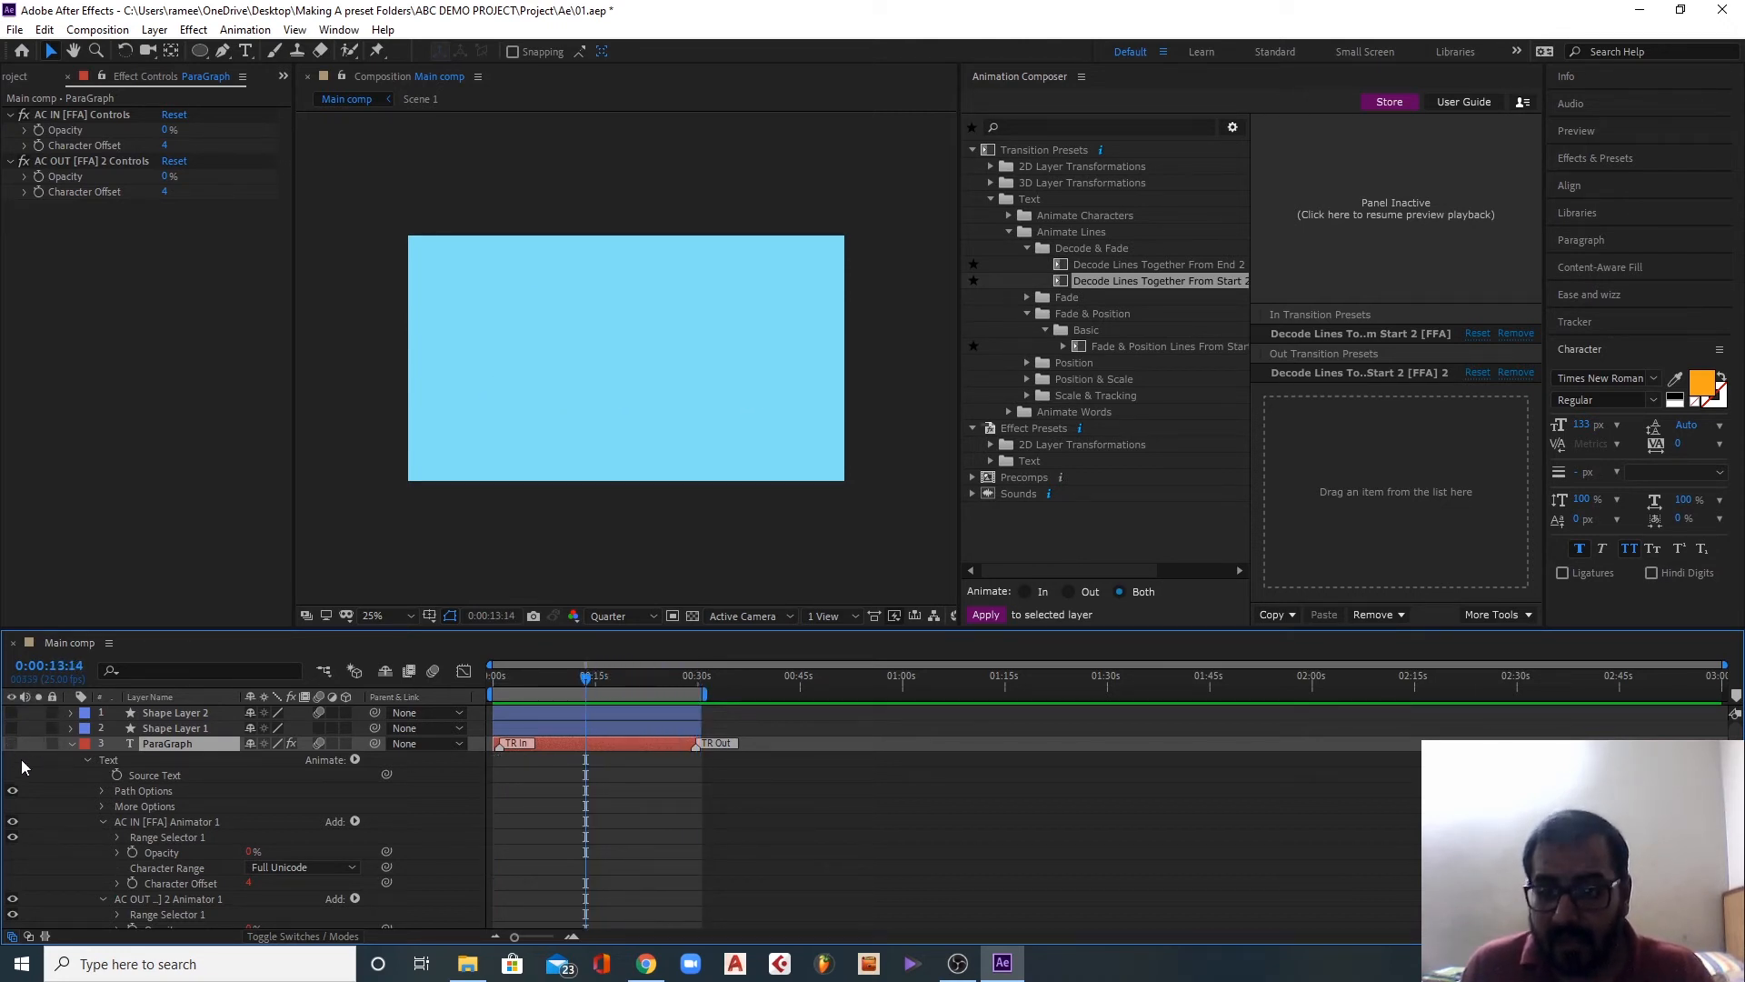
{"action": "left_click", "coordinate": [71, 744]}
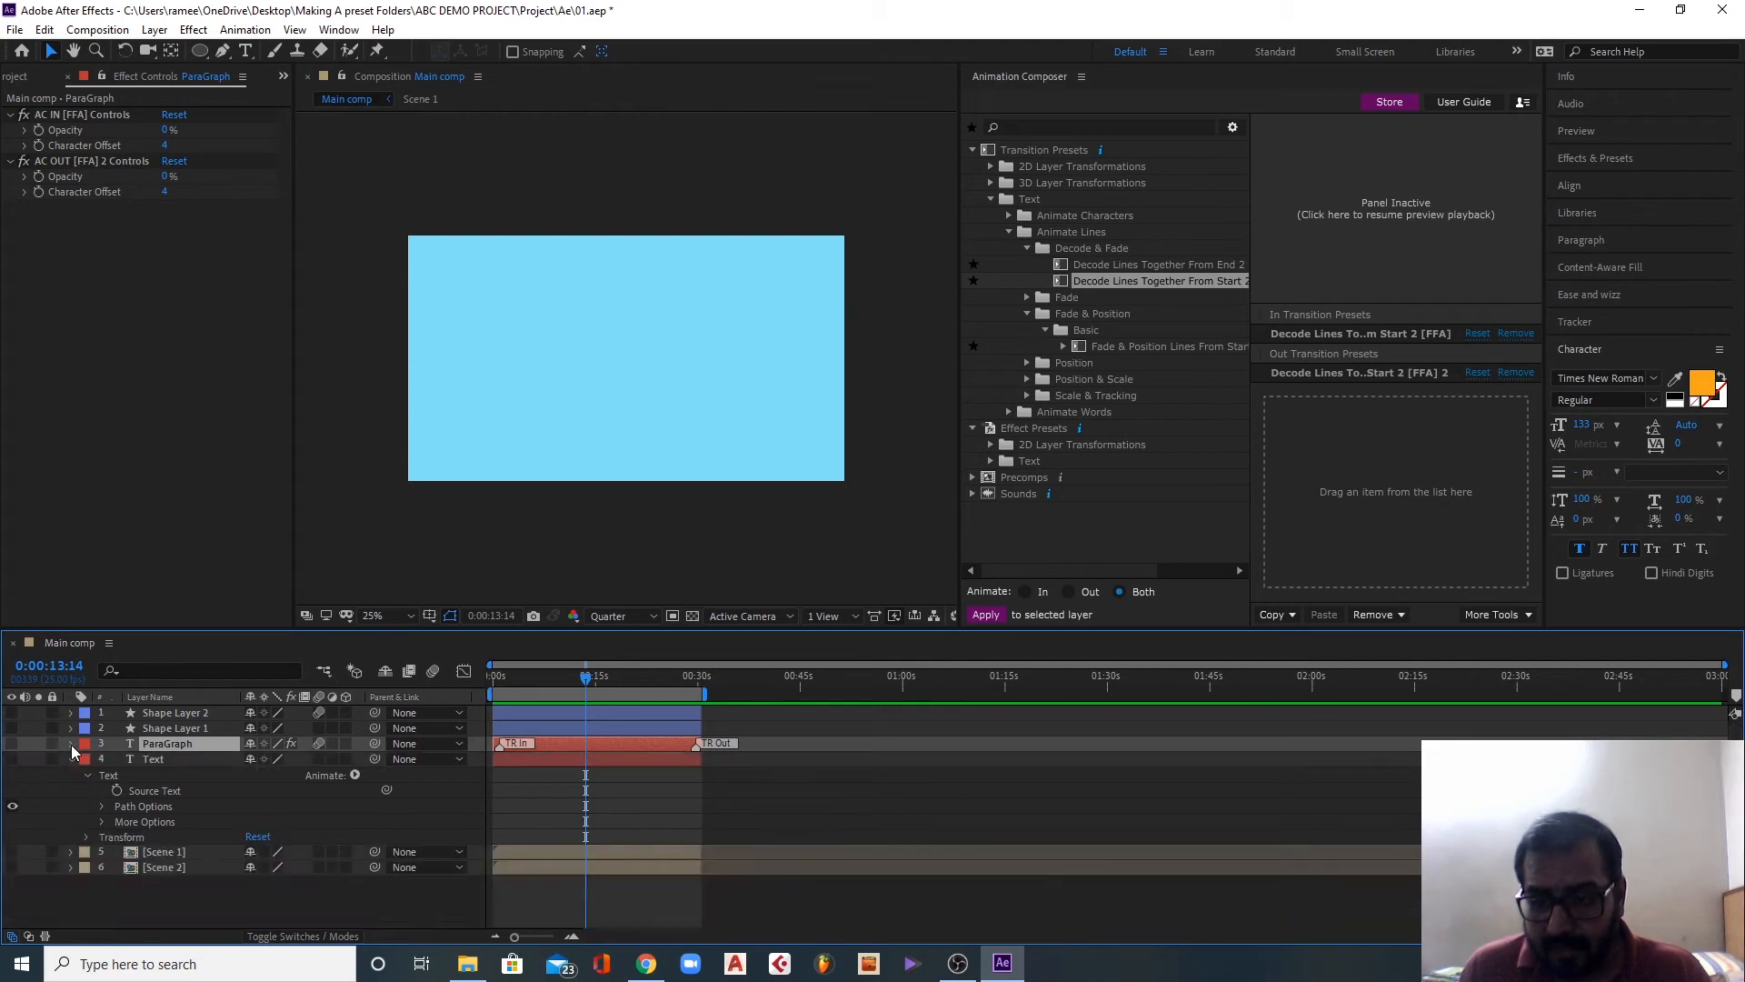
{"action": "left_click", "coordinate": [166, 852]}
{"action": "left_click", "coordinate": [169, 867]}
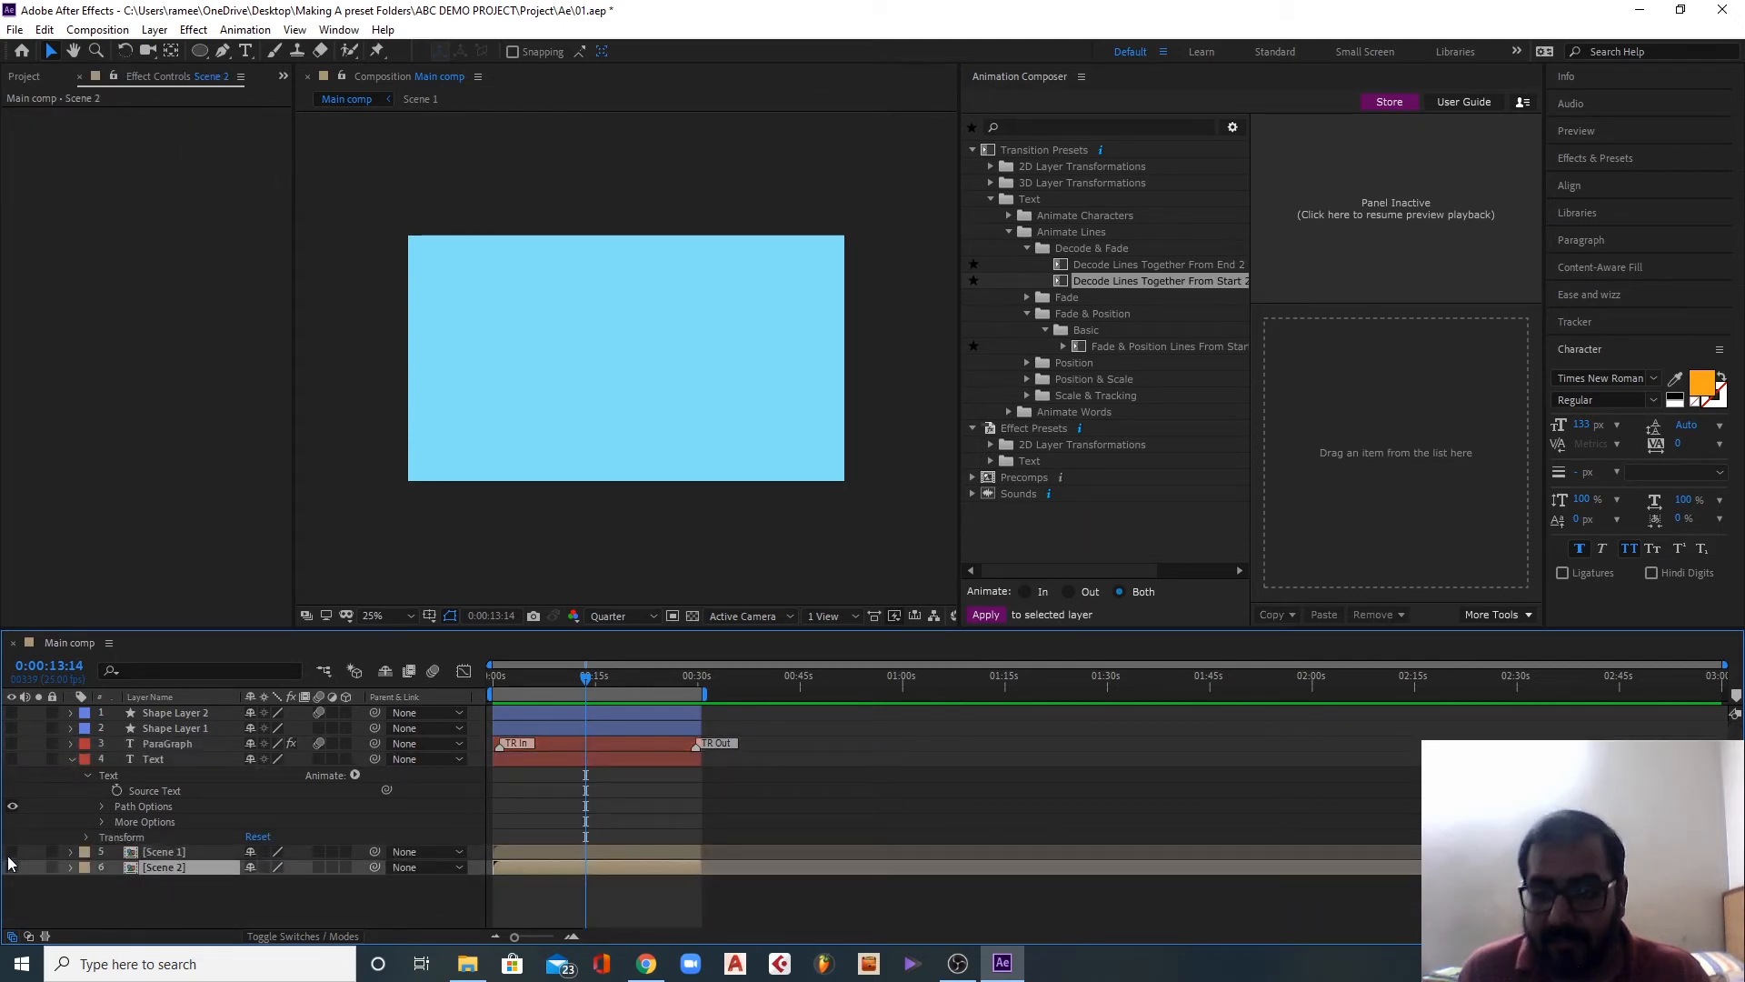
{"action": "left_click_drag", "start_coordinate": [9, 862], "coordinate": [11, 852]}
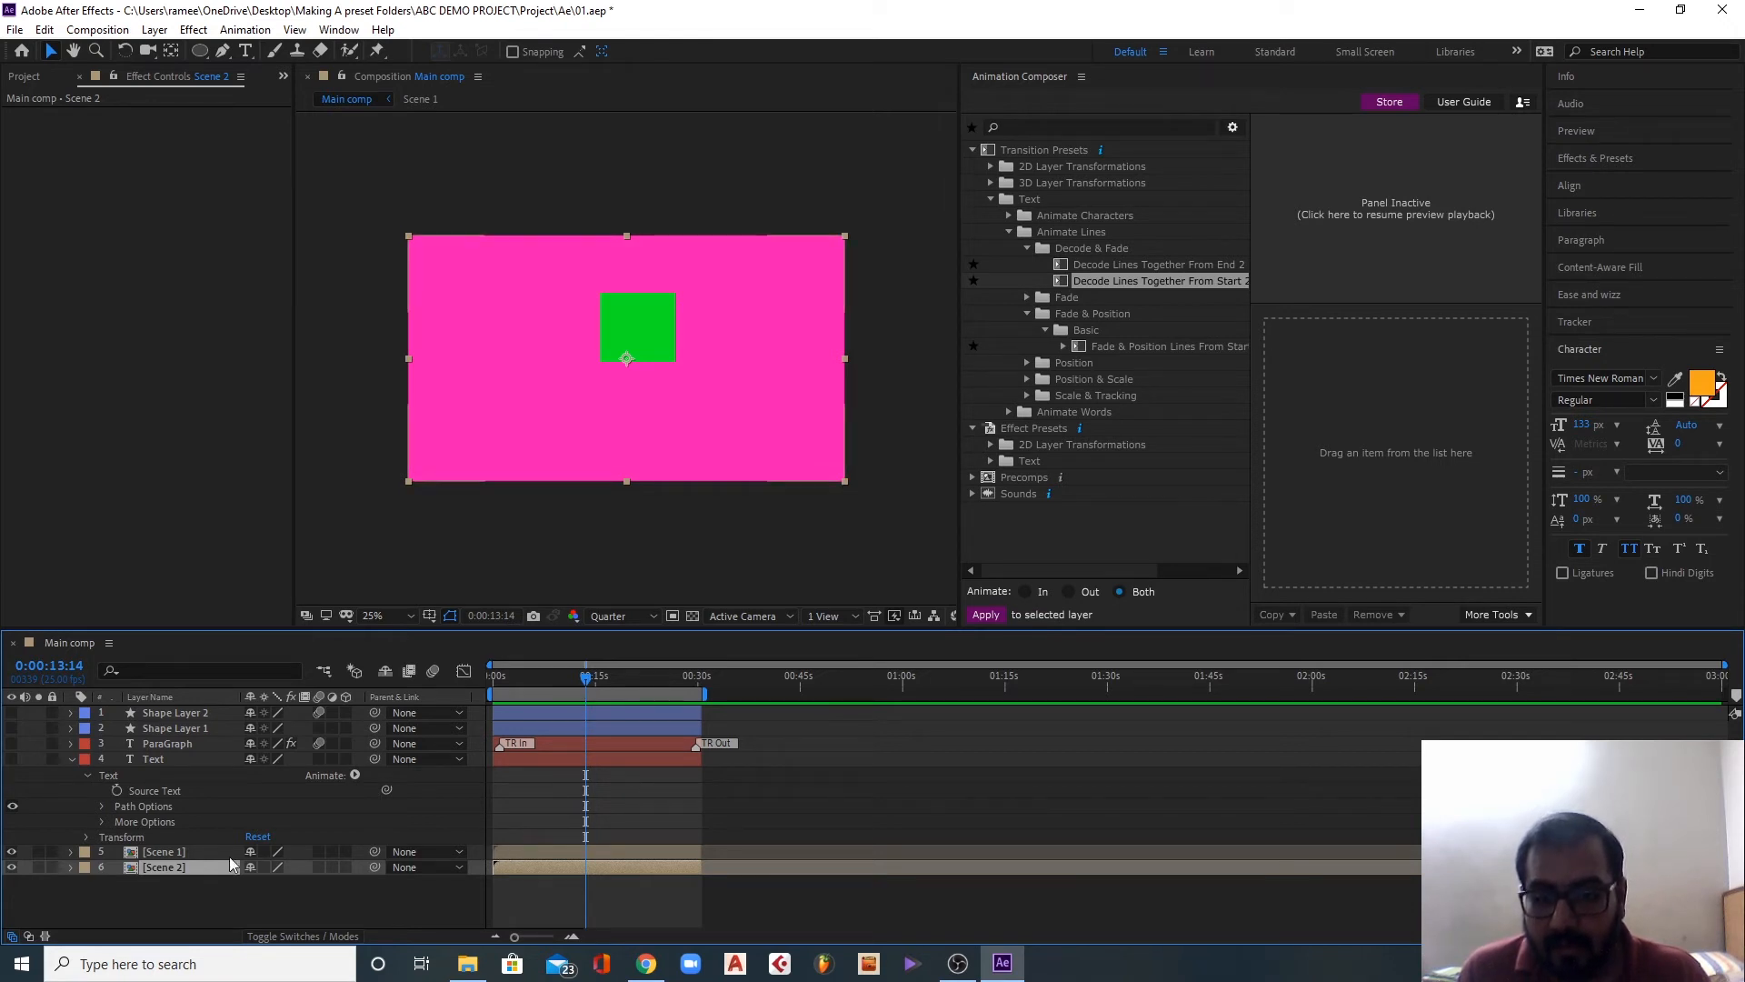
Step: Move the Scene 1 layer's start to 0:00:13:14 and place the time indicator slightly earlier at 0:00:12:16
{"action": "left_click", "coordinate": [157, 853]}
{"action": "key", "text": "bracketleft"}
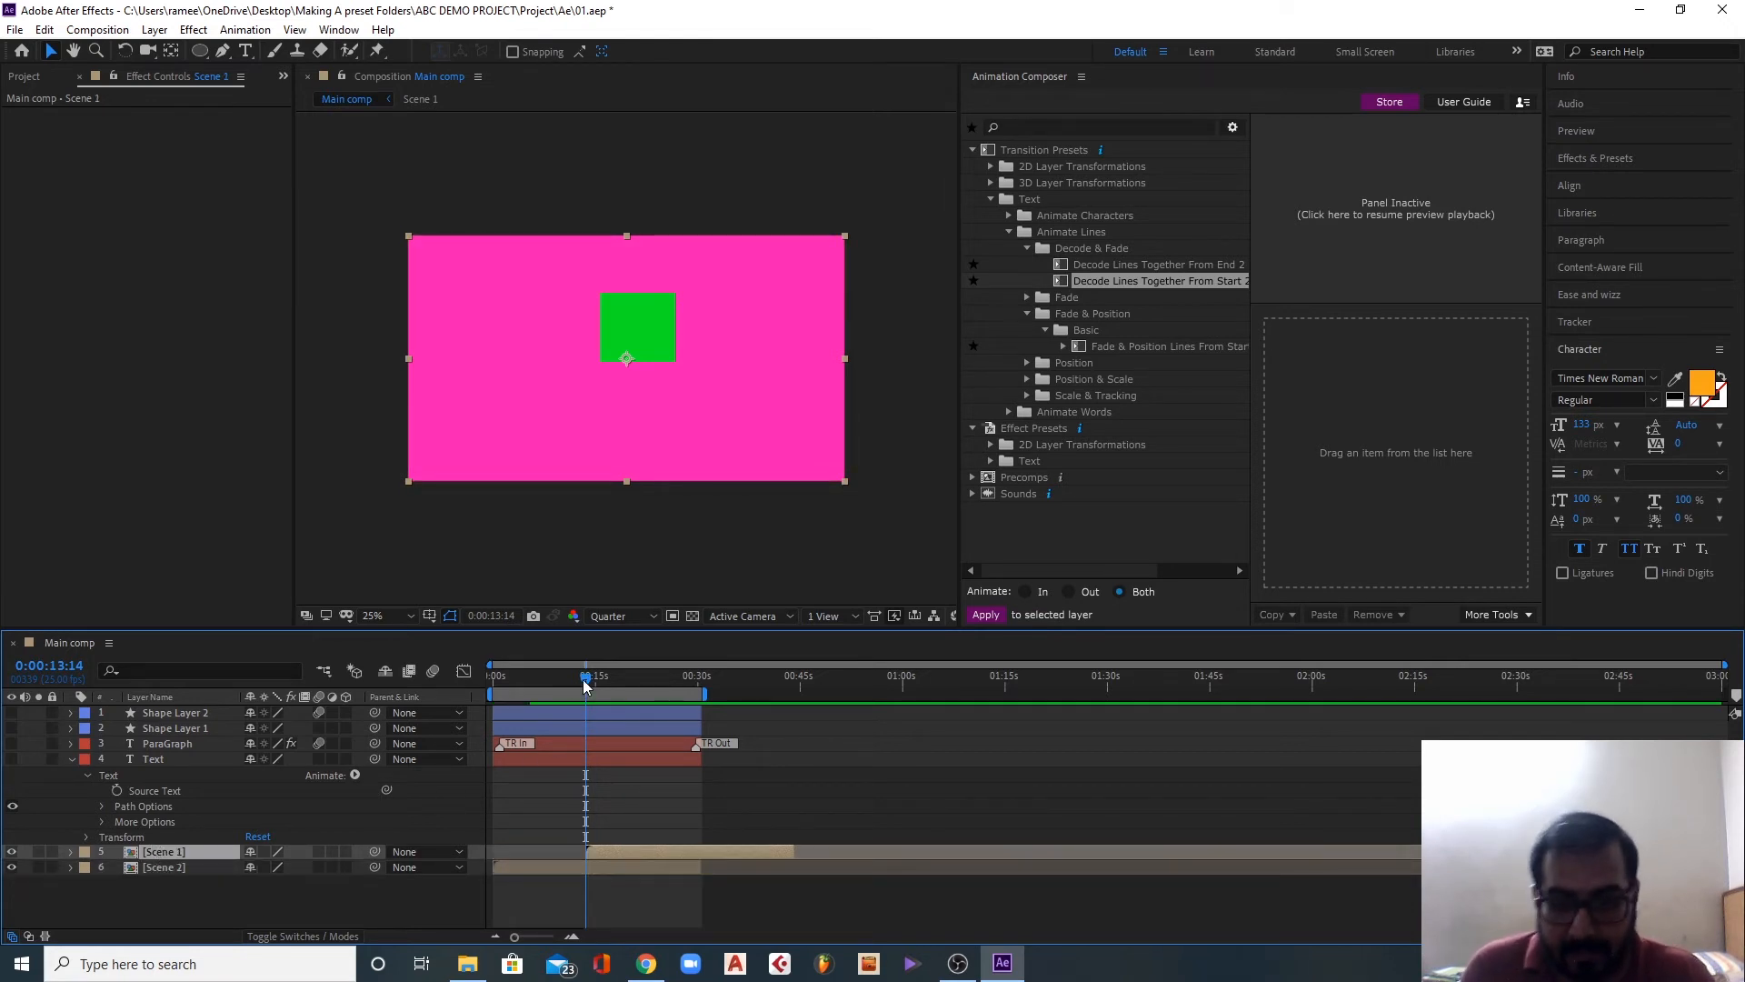
{"action": "mouse_move", "coordinate": [584, 684]}
{"action": "left_mouse_down"}
{"action": "mouse_move", "coordinate": [556, 685]}
{"action": "mouse_move", "coordinate": [605, 687]}
{"action": "mouse_move", "coordinate": [563, 688]}
{"action": "mouse_move", "coordinate": [601, 689]}
{"action": "mouse_move", "coordinate": [569, 690]}
{"action": "mouse_move", "coordinate": [600, 690]}
{"action": "mouse_move", "coordinate": [585, 697]}
{"action": "left_mouse_up"}
Step: Collapse the text transition presets, expand 2D Layer Transformations, and look over its presets in the Preview Grid
{"action": "left_click", "coordinate": [991, 198]}
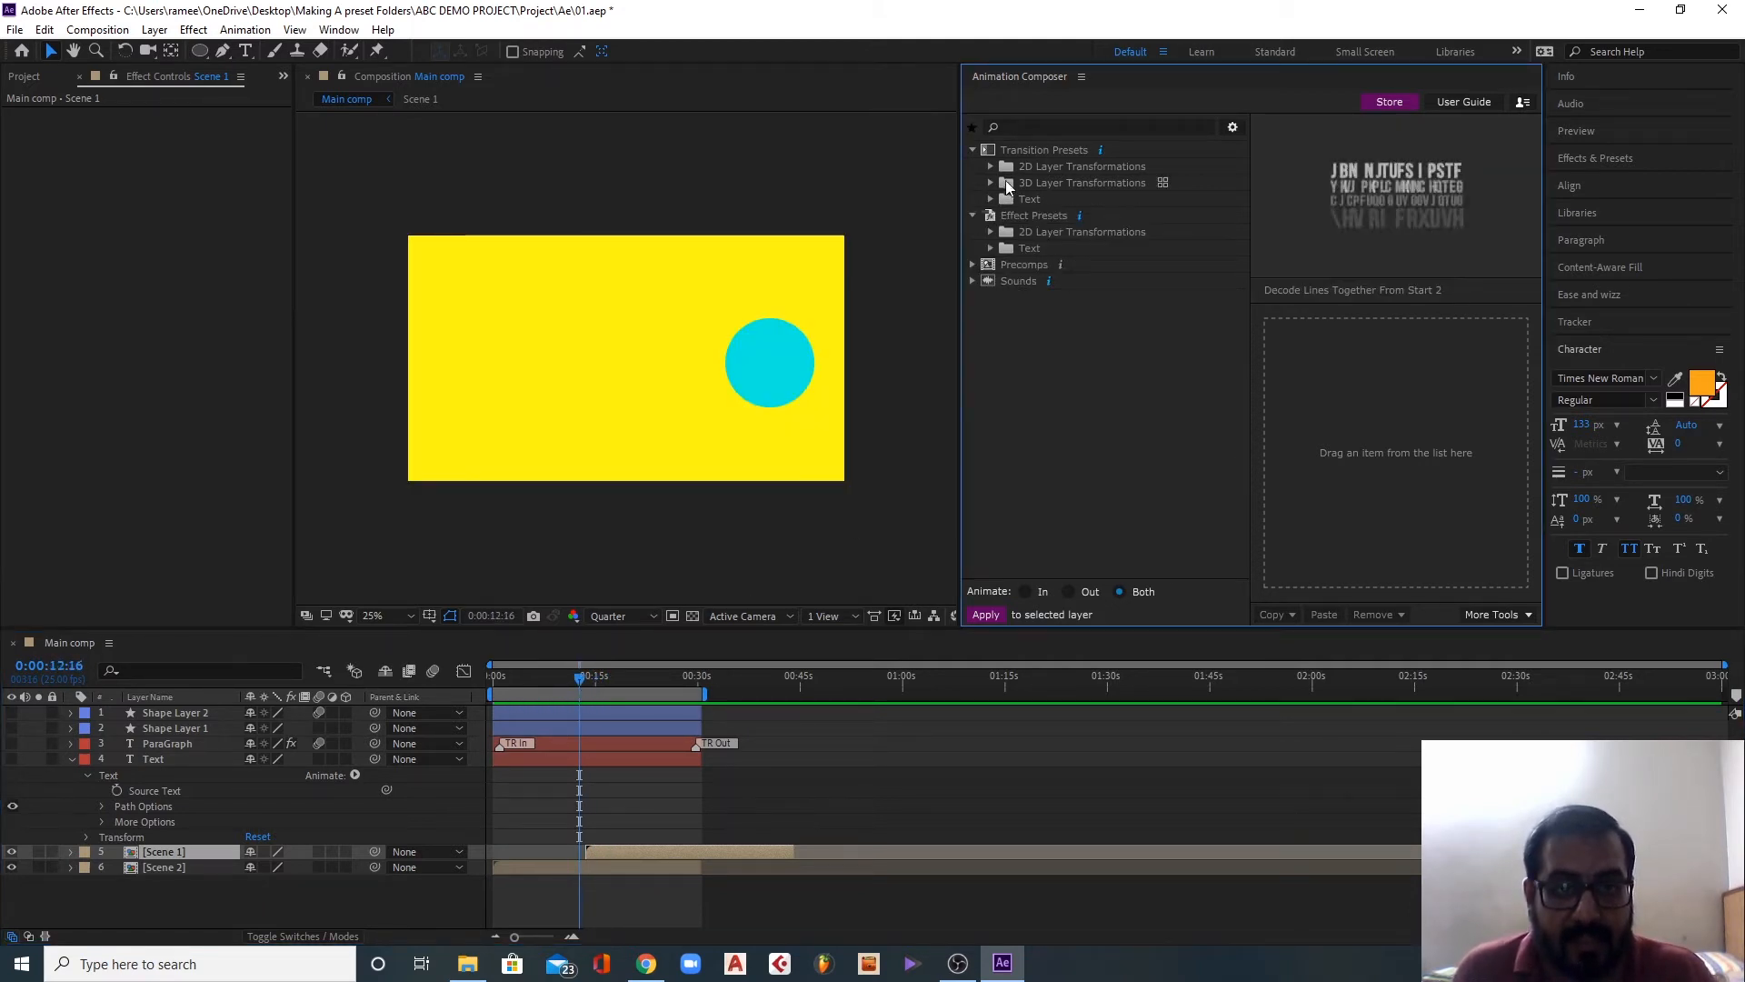
{"action": "left_click", "coordinate": [991, 167]}
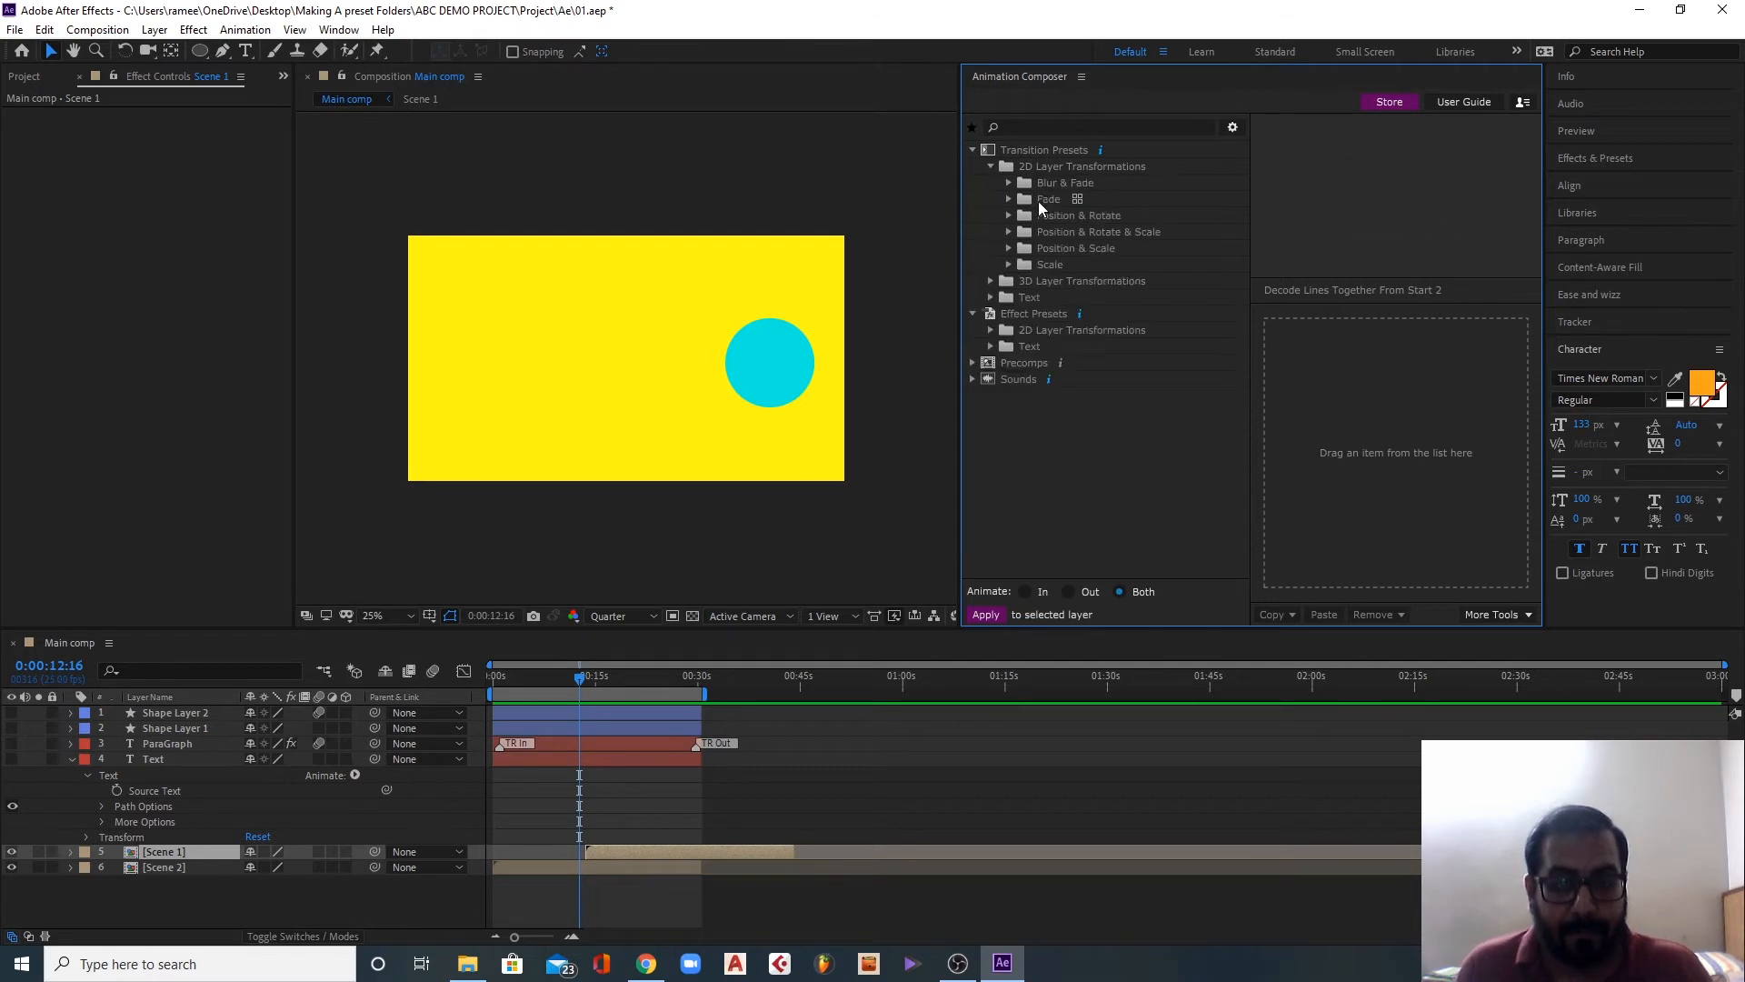
{"action": "left_click", "coordinate": [1047, 186]}
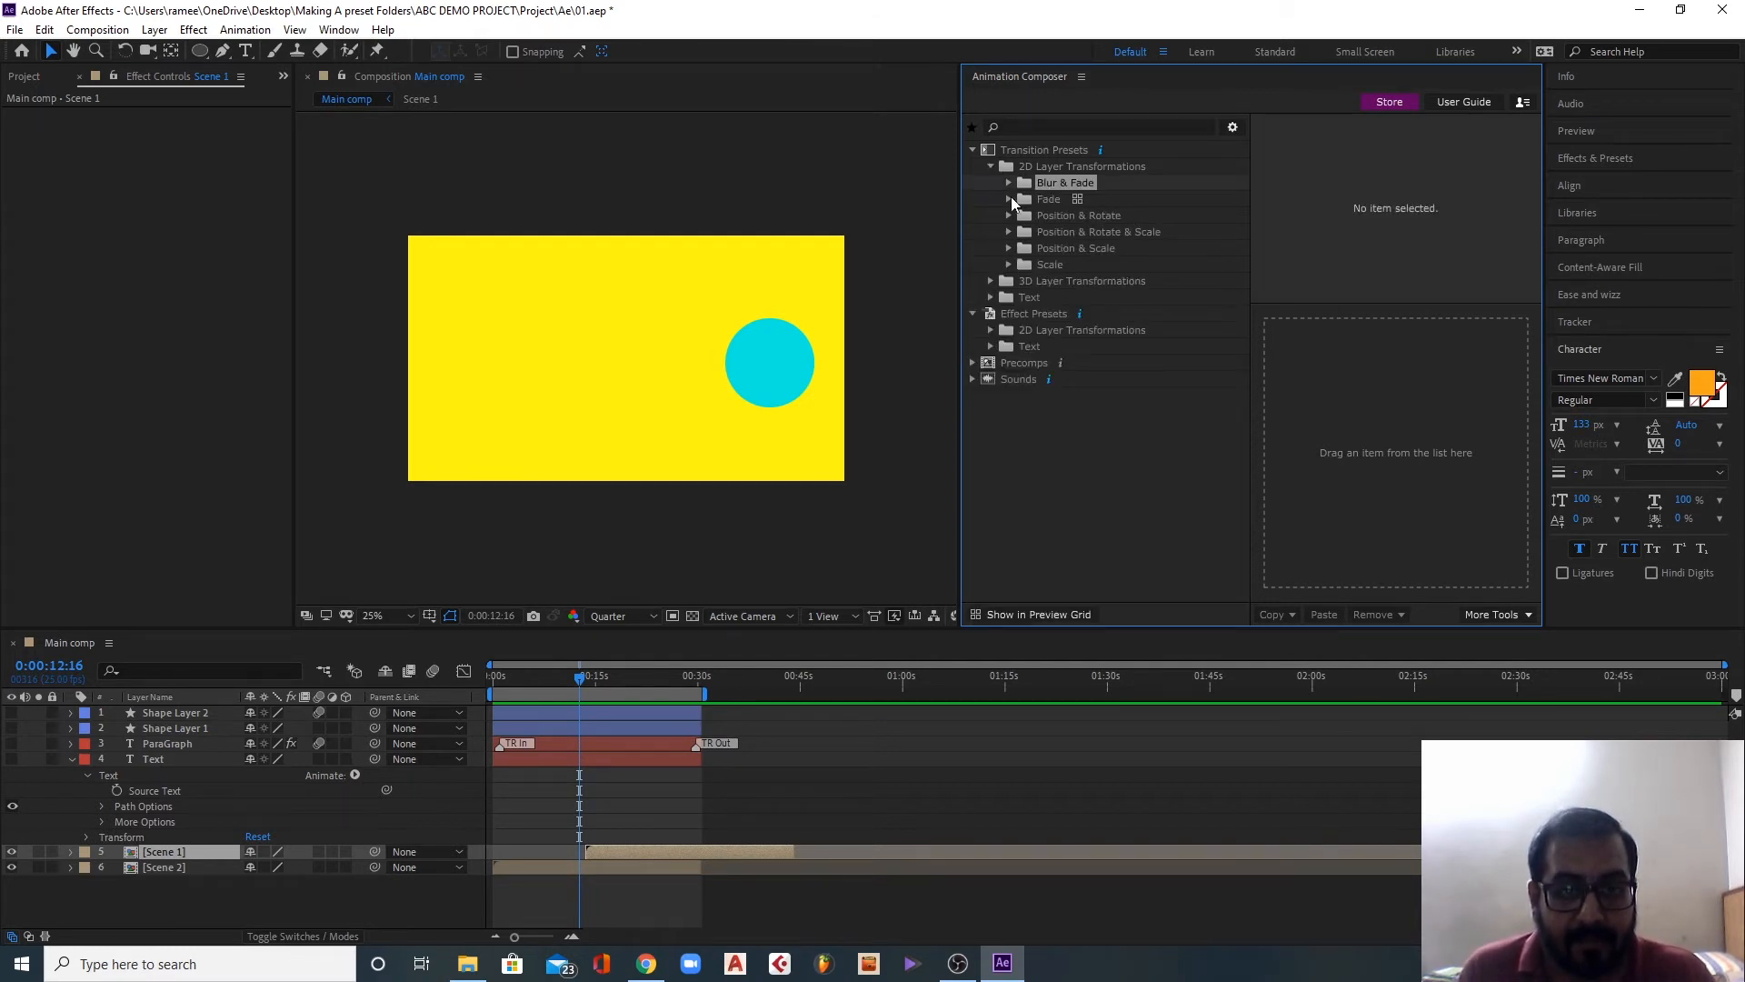
{"action": "left_click", "coordinate": [1164, 168]}
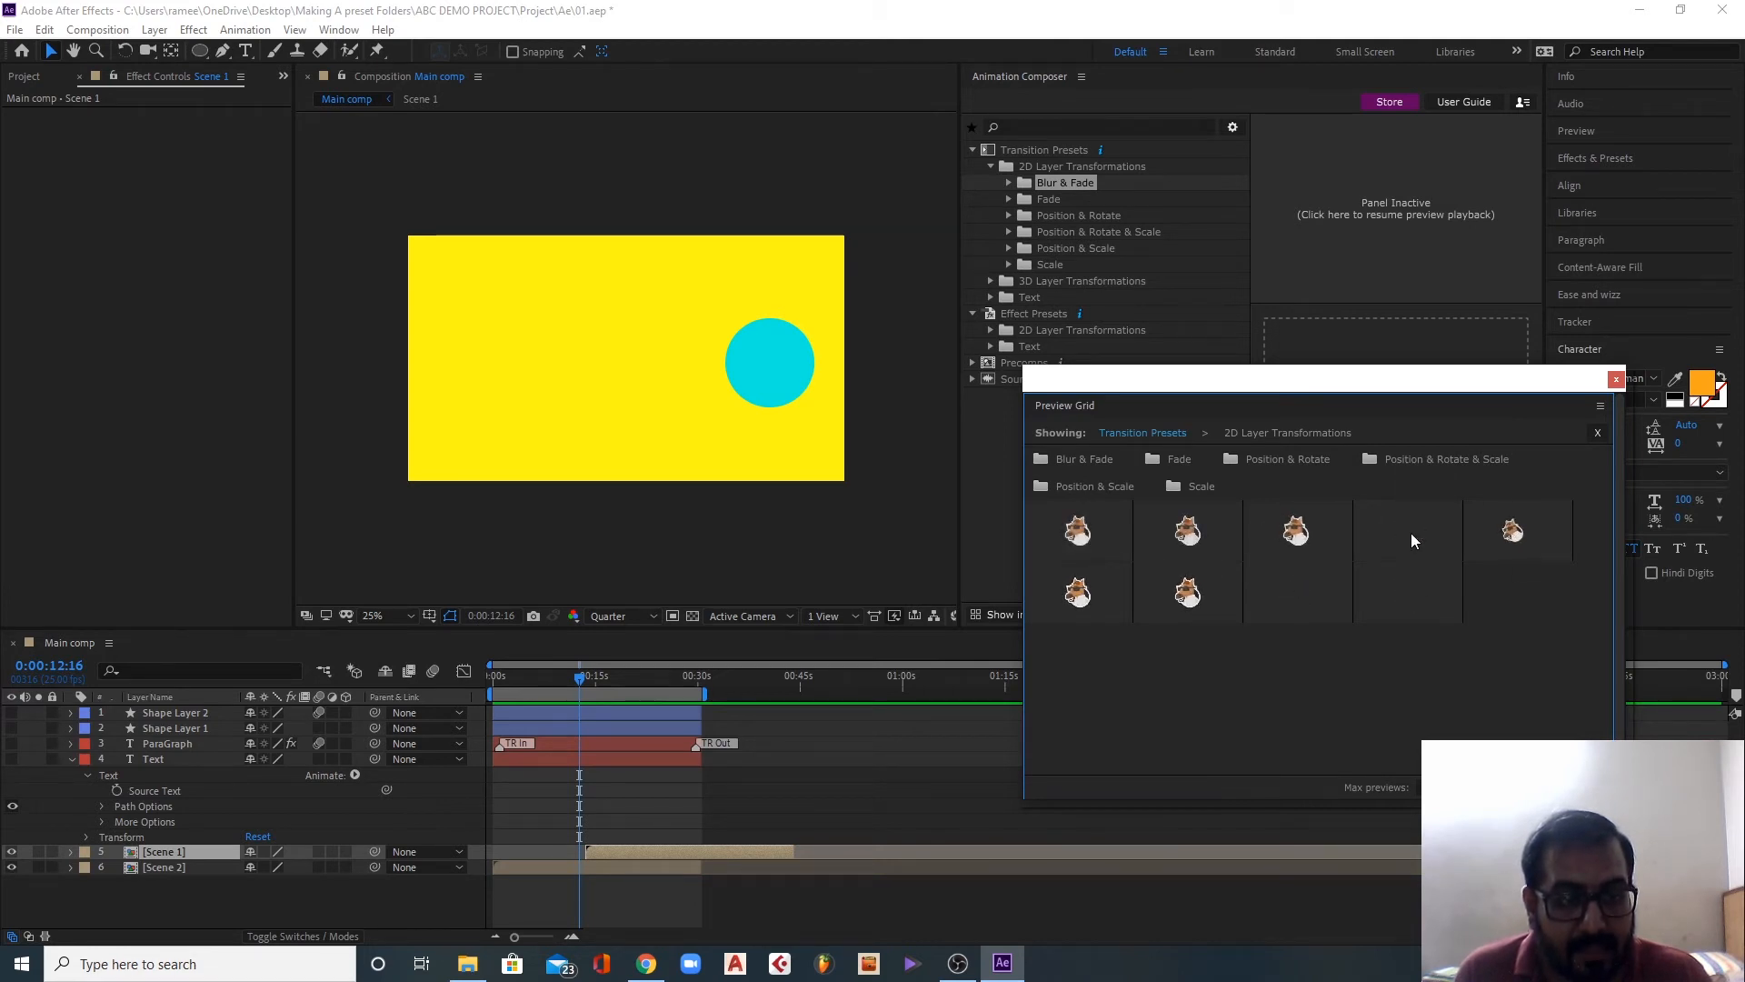
{"action": "left_click", "coordinate": [1616, 380]}
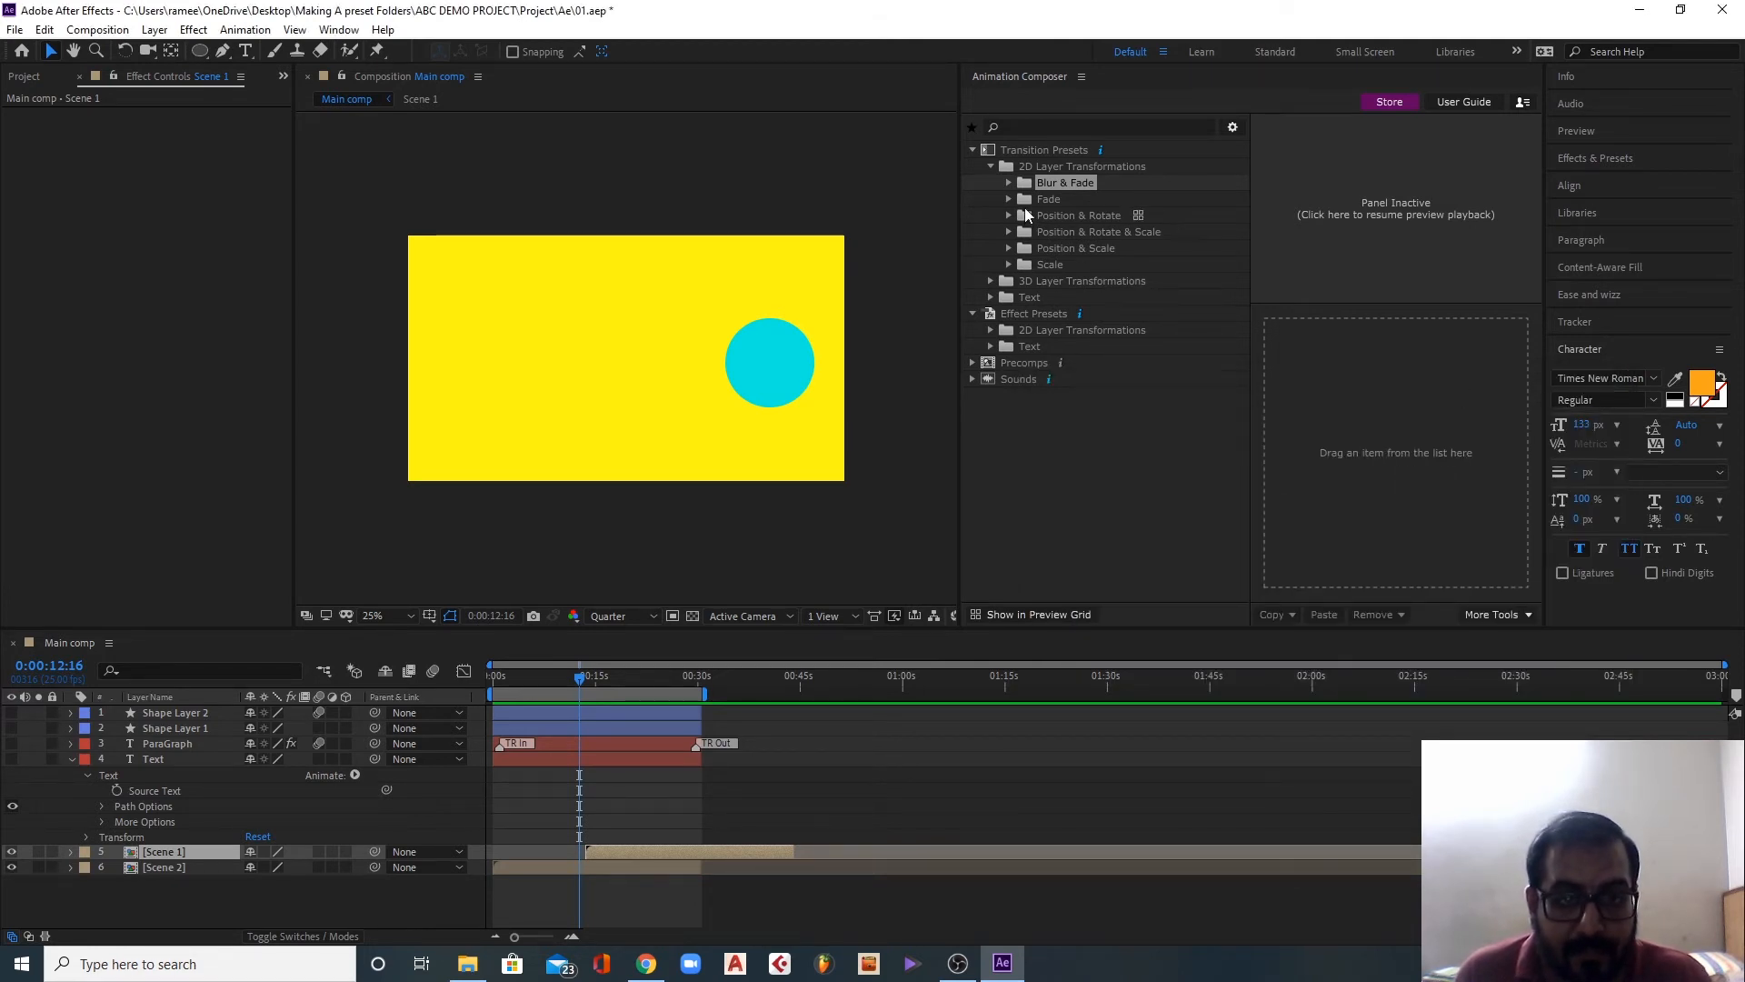
Step: Apply the Fade Cubic In 1 transition preset to the Scene 1 layer for both In and Out
{"action": "left_click", "coordinate": [1010, 198]}
{"action": "left_click", "coordinate": [1068, 221]}
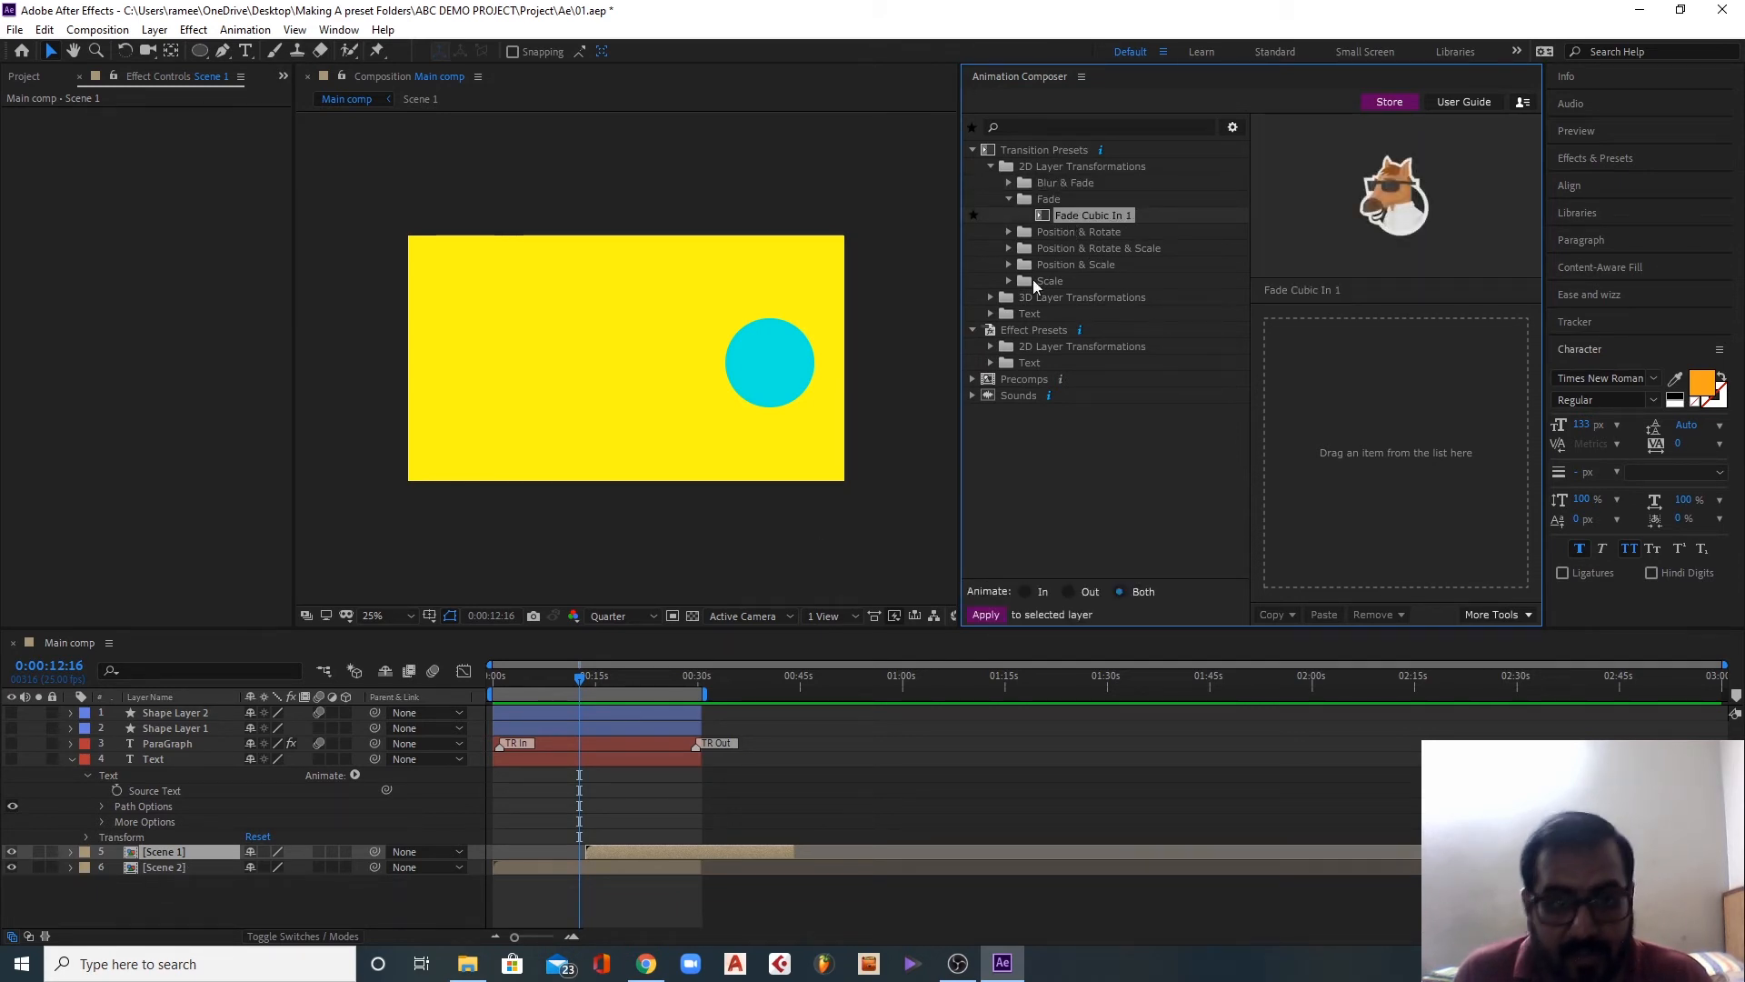
{"action": "mouse_move", "coordinate": [1075, 216]}
{"action": "left_mouse_down"}
{"action": "mouse_move", "coordinate": [1258, 398]}
{"action": "mouse_move", "coordinate": [1332, 445]}
{"action": "mouse_move", "coordinate": [1036, 187]}
{"action": "mouse_move", "coordinate": [1099, 218]}
{"action": "left_mouse_up"}
{"action": "left_click", "coordinate": [986, 615]}
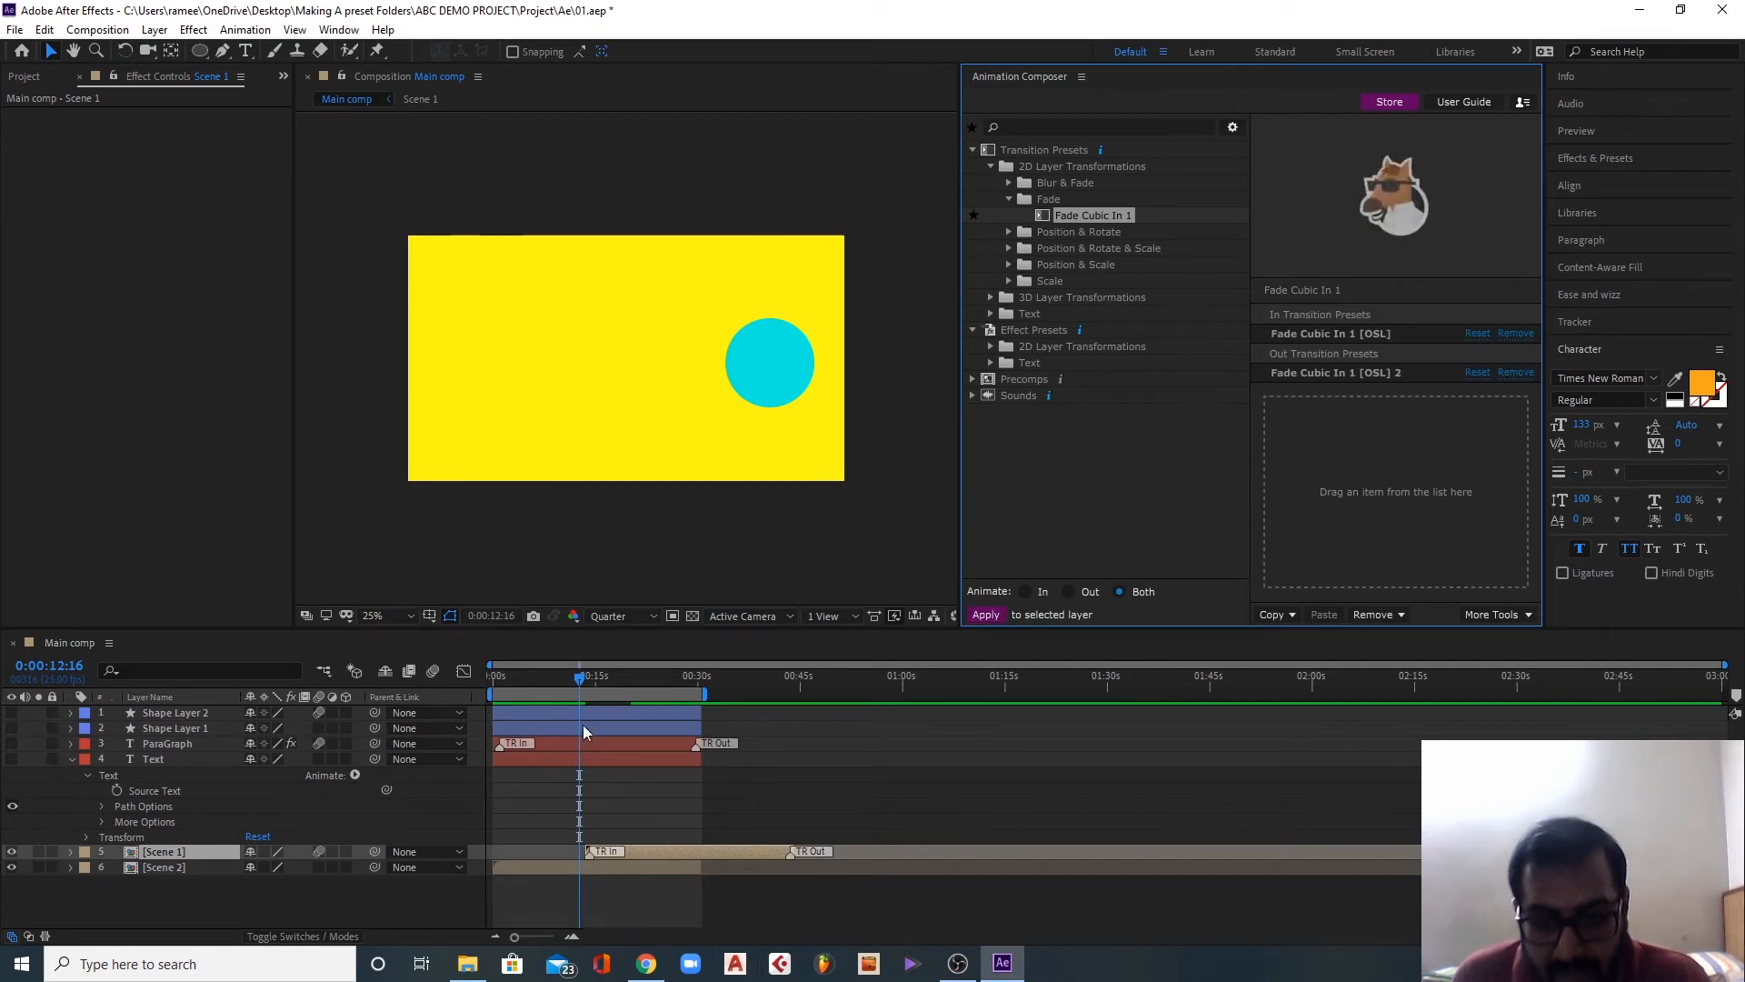
Step: Preview the fade from Scene 2 to Scene 1 from 0:00:12:00, and undo the Fade Cubic preset
{"action": "left_click_drag", "start_coordinate": [582, 684], "coordinate": [578, 683]}
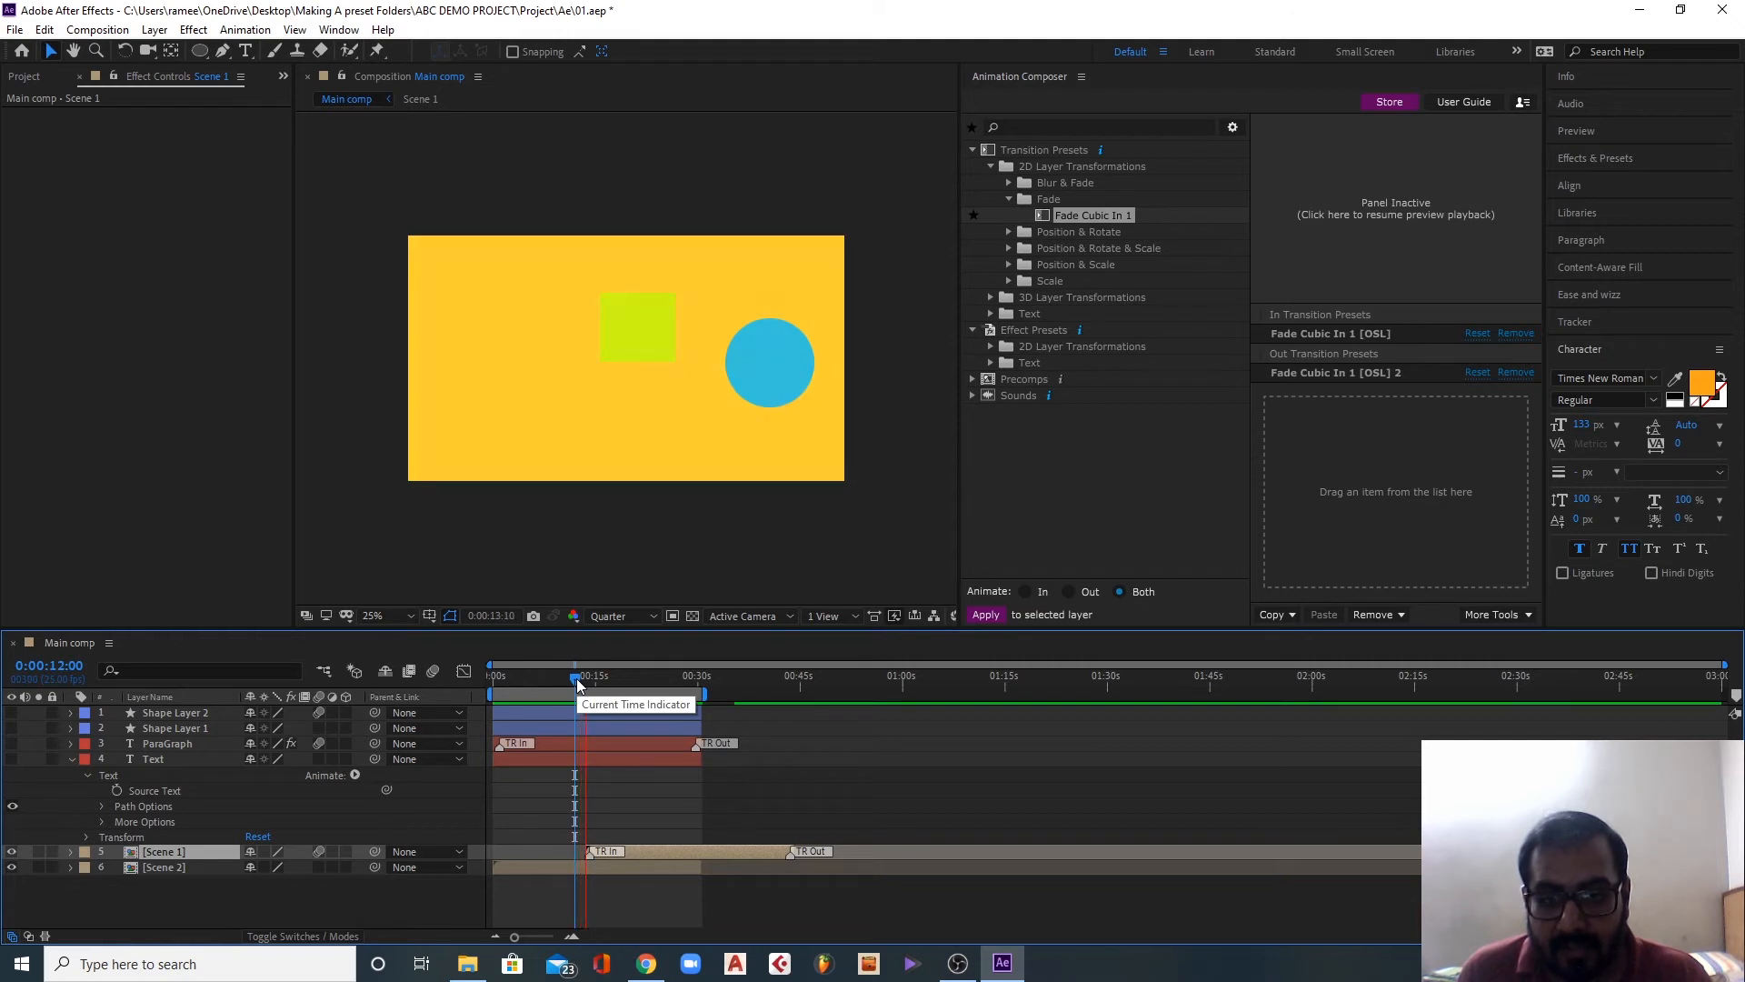
{"action": "key", "text": "space"}
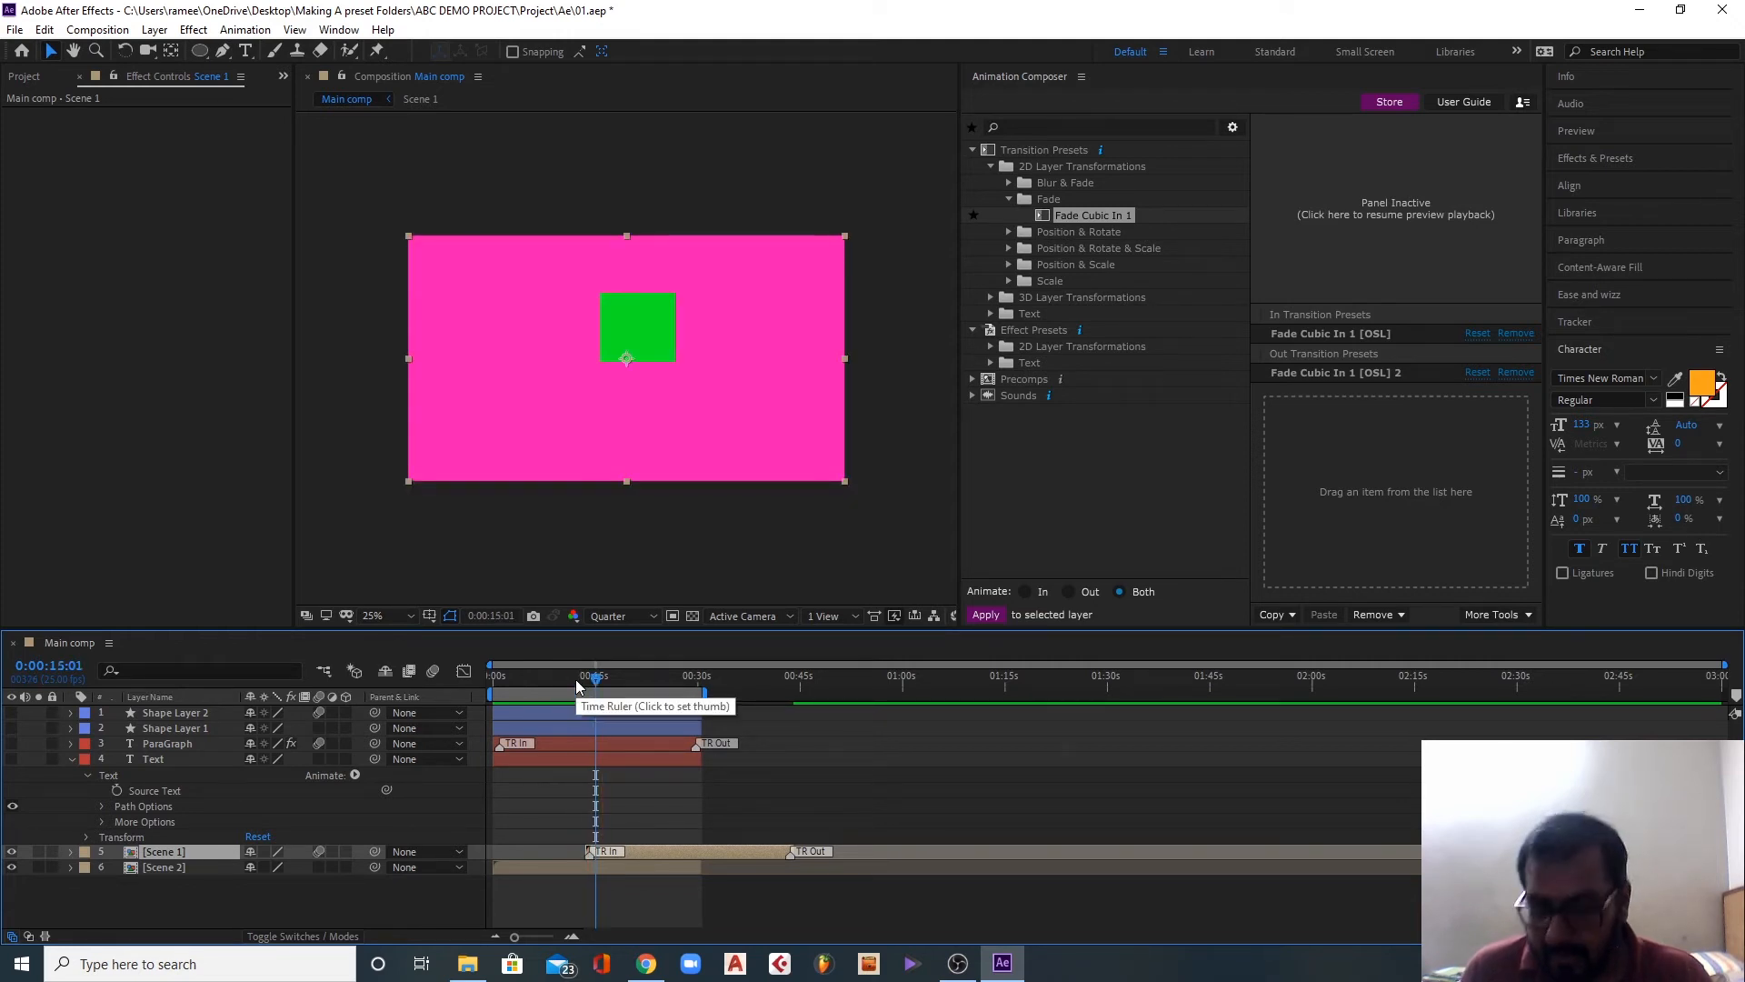
{"action": "key", "text": "ctrl+z"}
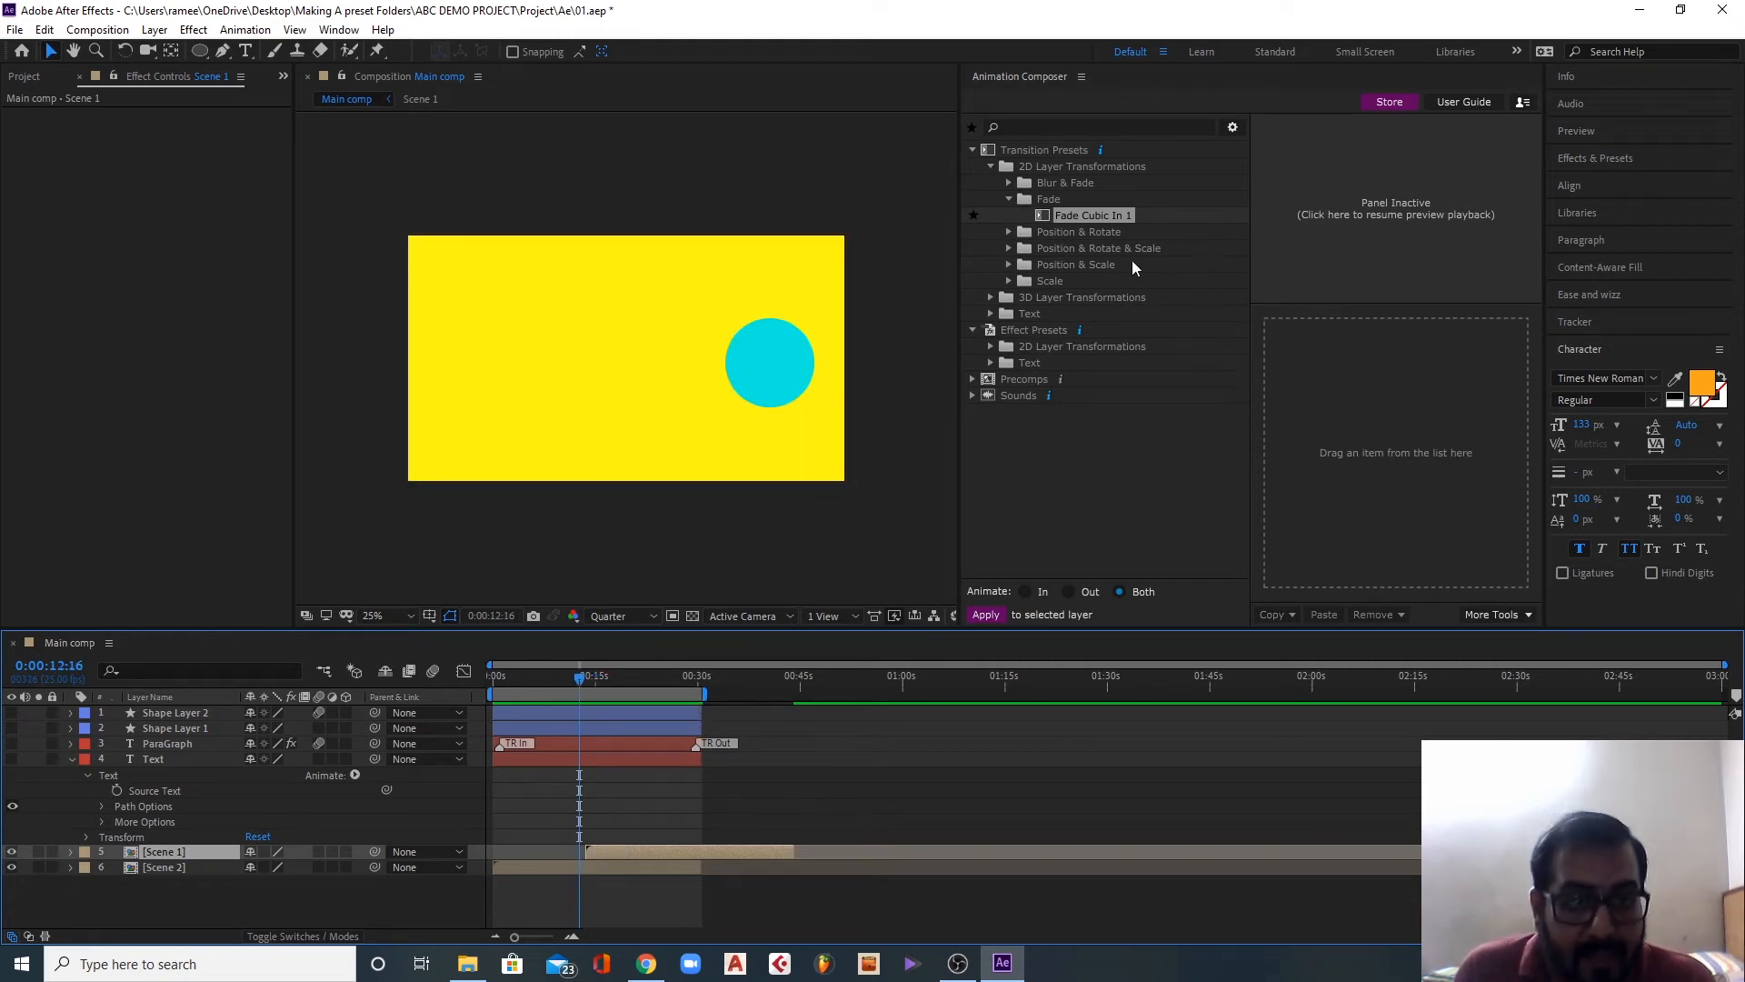
Step: Expand the 3D Layer Transformations presets down to the Forward folder under Fade & Rotate, Around Edge
{"action": "left_click", "coordinate": [991, 298]}
{"action": "left_click", "coordinate": [1047, 314]}
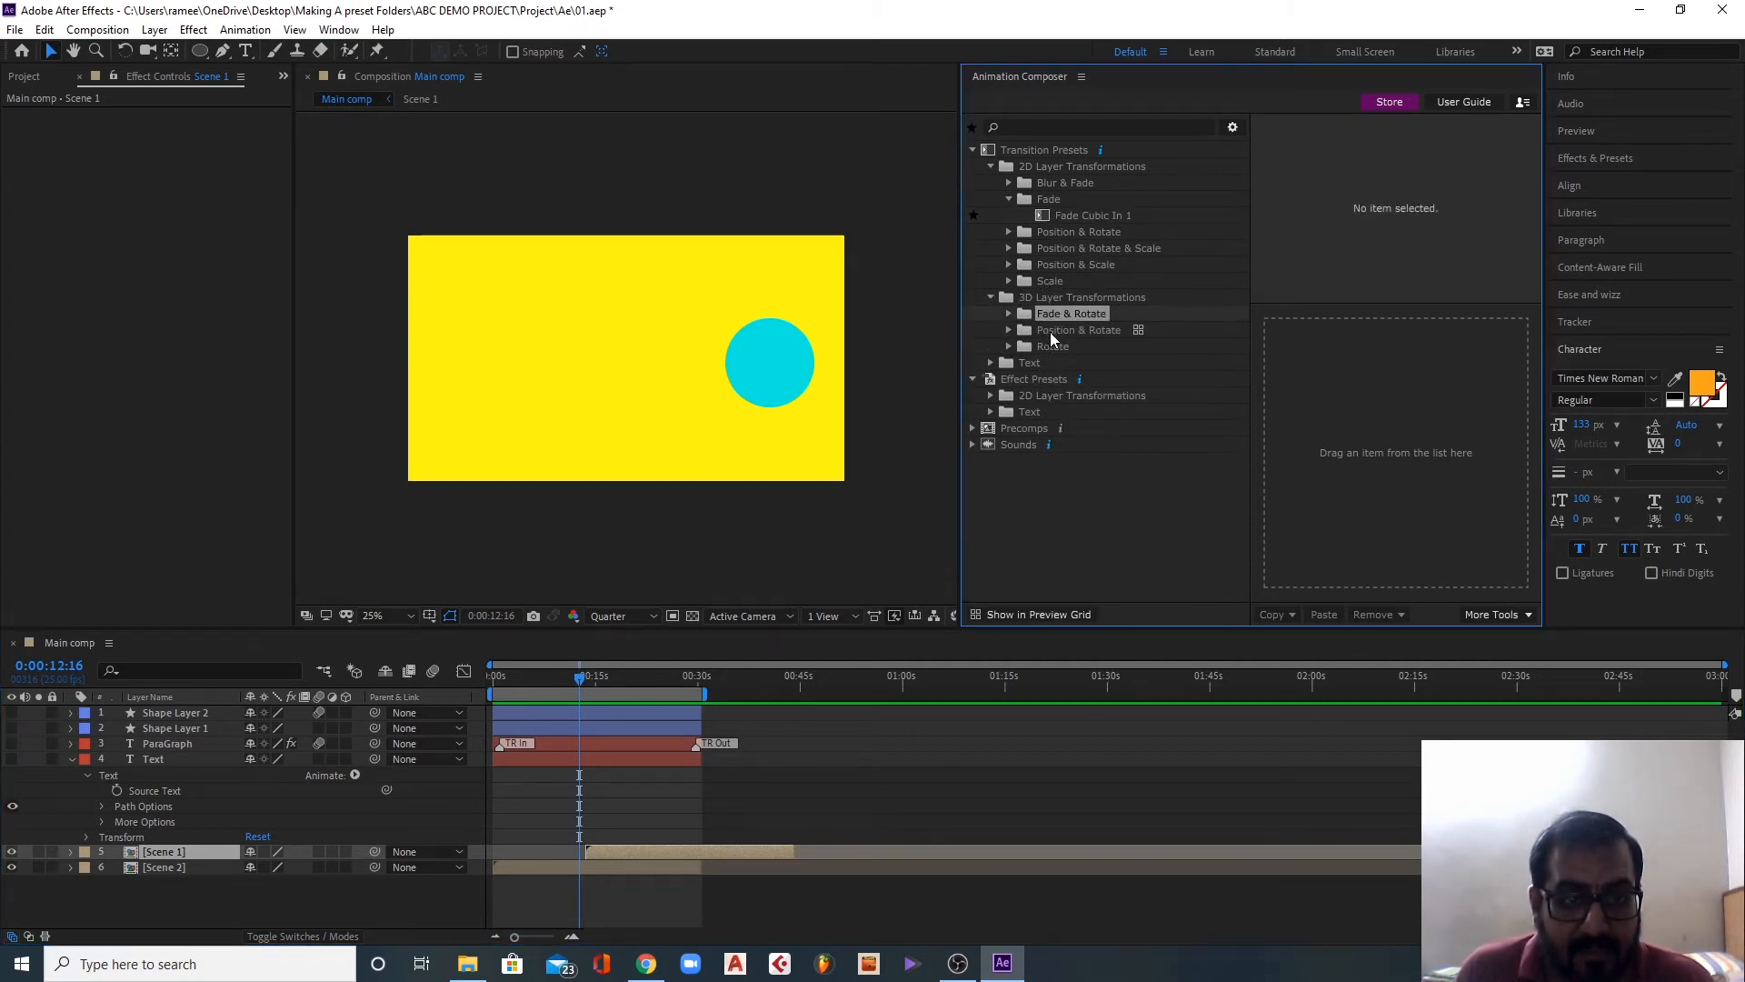
{"action": "left_click", "coordinate": [1008, 314]}
{"action": "left_click", "coordinate": [1040, 331]}
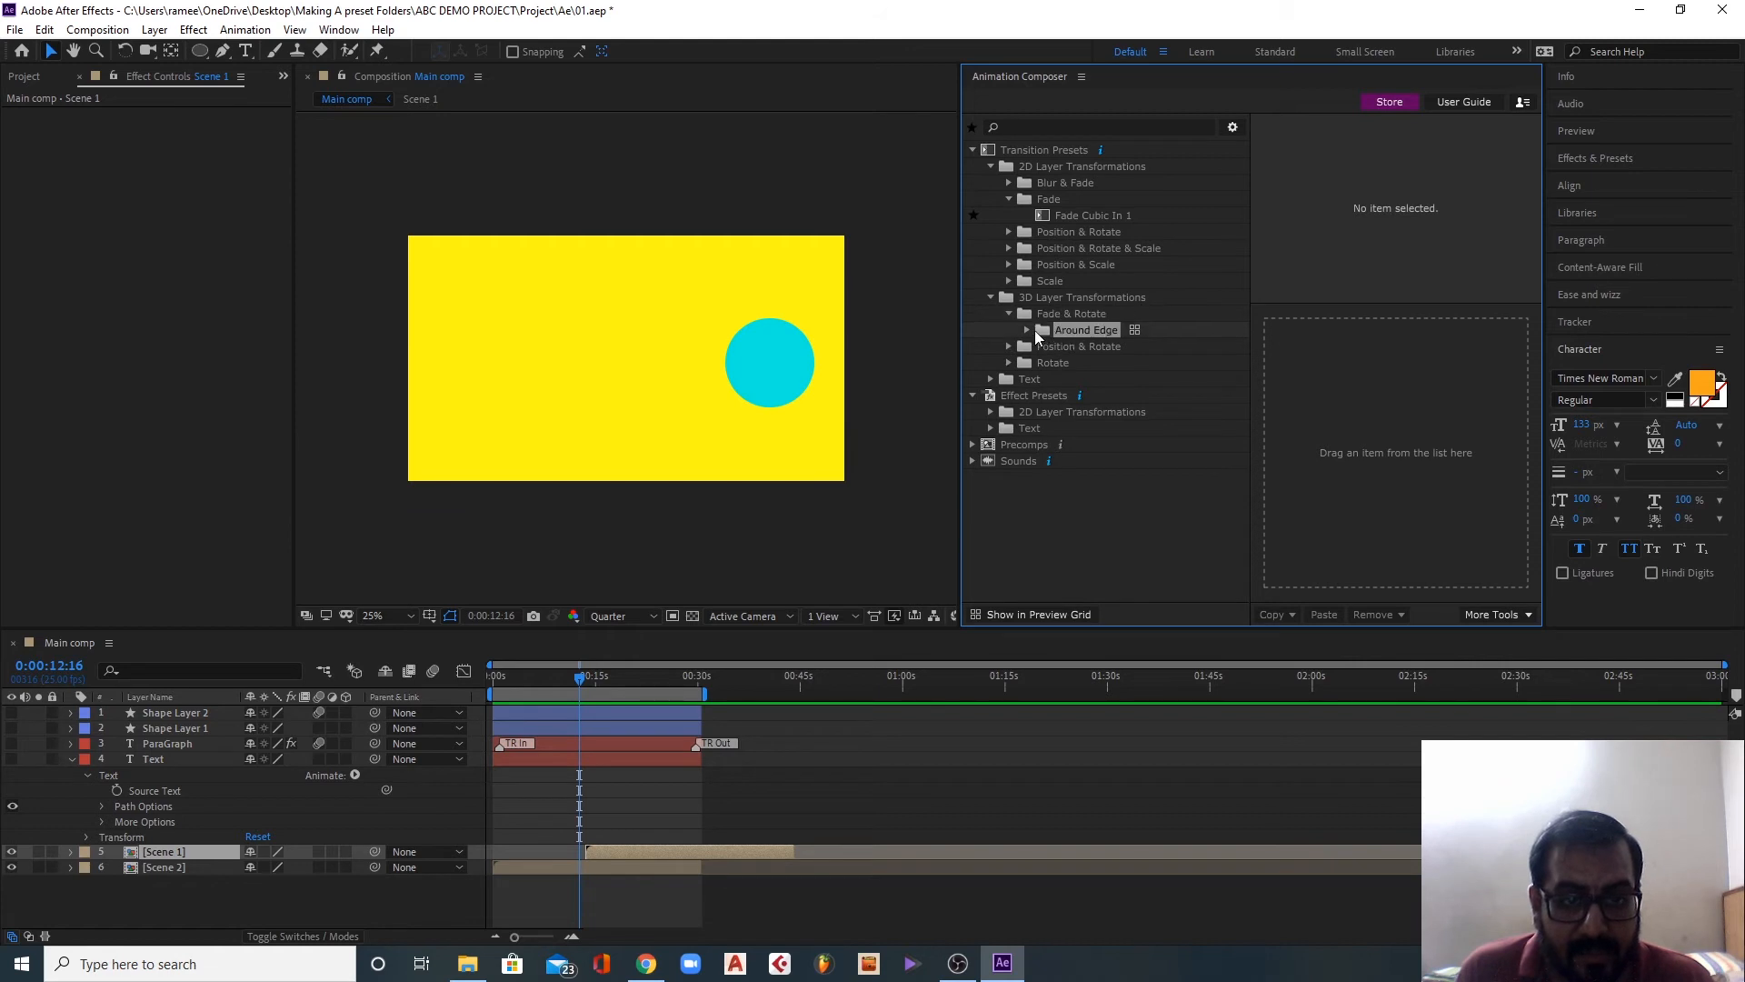
{"action": "left_click", "coordinate": [1028, 330]}
{"action": "left_click", "coordinate": [1046, 347]}
{"action": "left_click", "coordinate": [1046, 349]}
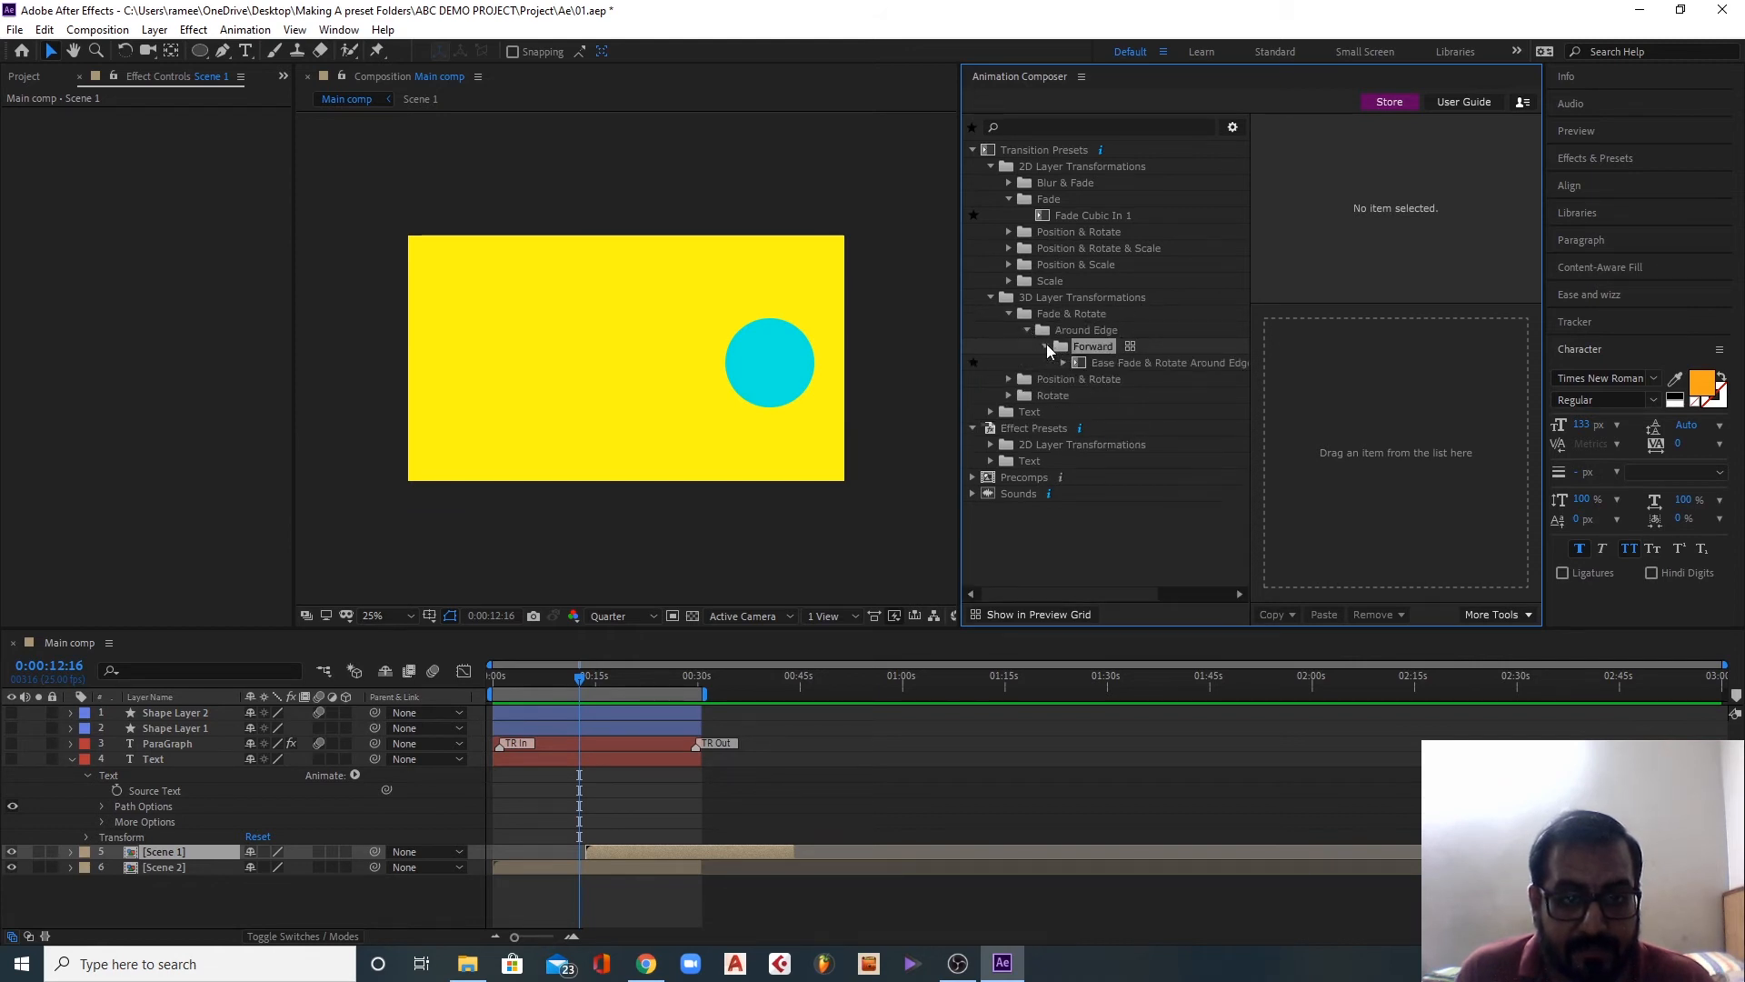
Step: Apply the Ease Fade & Rotate Around Edge Forward 3 preset to Scene 1 as an In transition, converting the layer to 3D
{"action": "left_click", "coordinate": [1097, 364]}
{"action": "left_click_drag", "start_coordinate": [1120, 373], "coordinate": [1296, 423]}
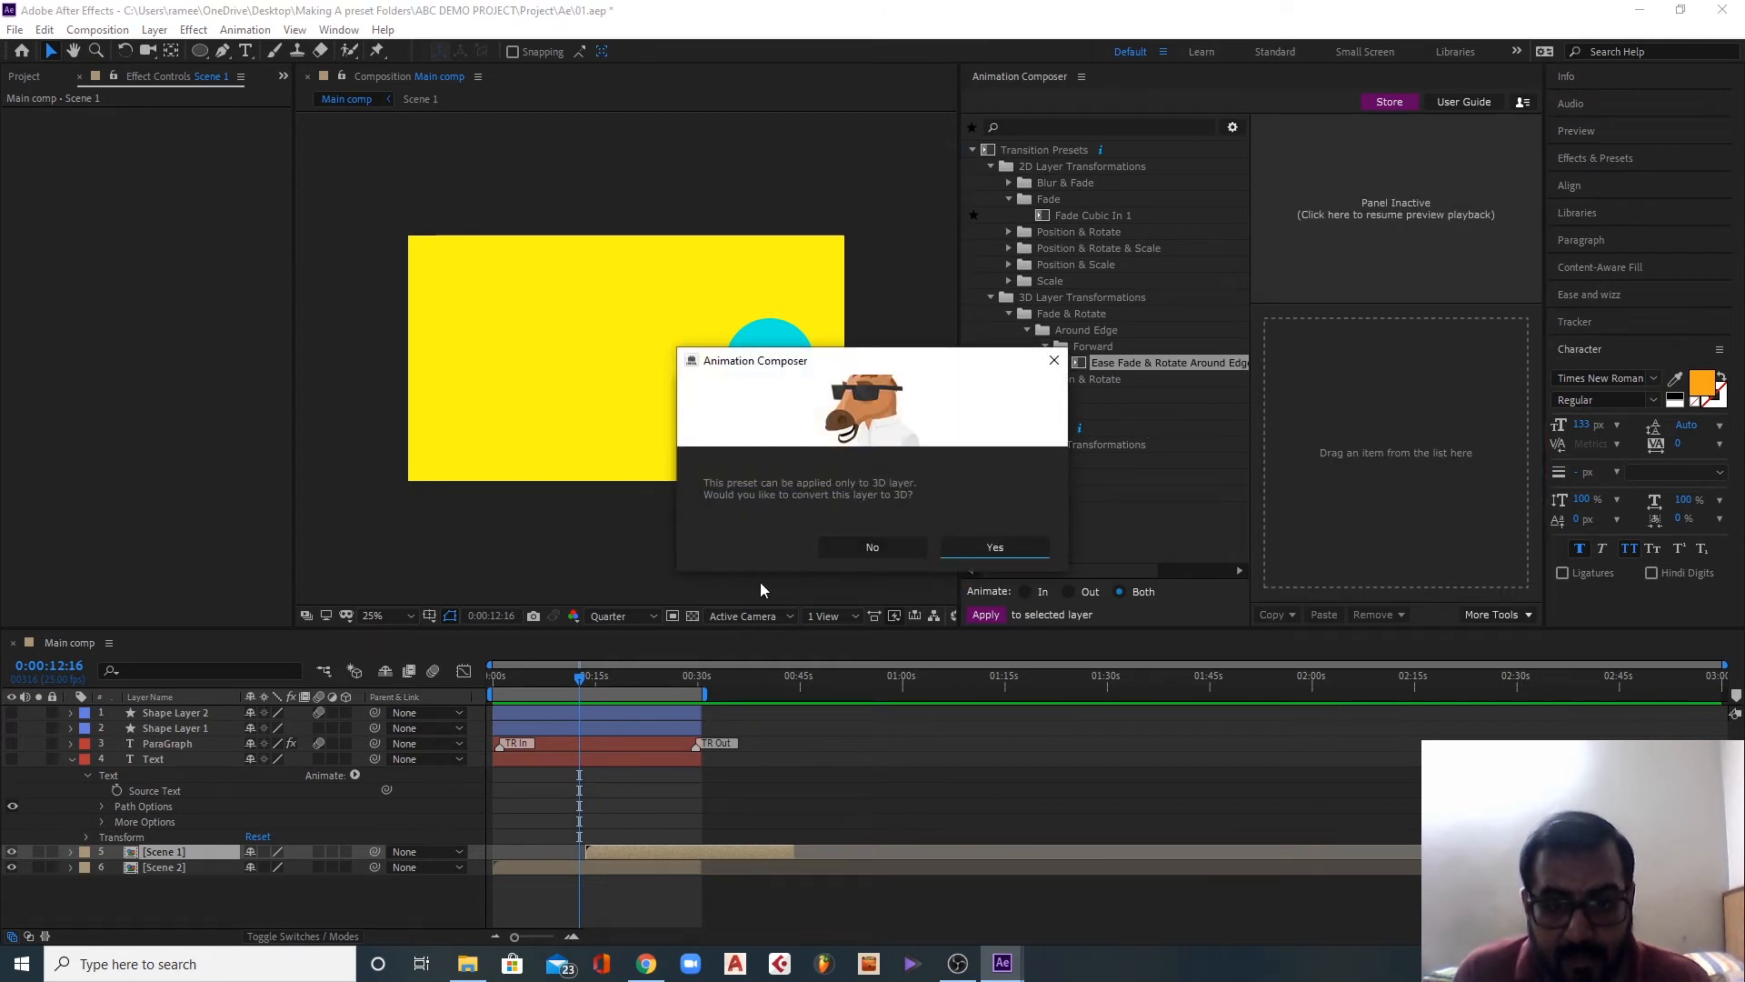
{"action": "left_click", "coordinate": [994, 548]}
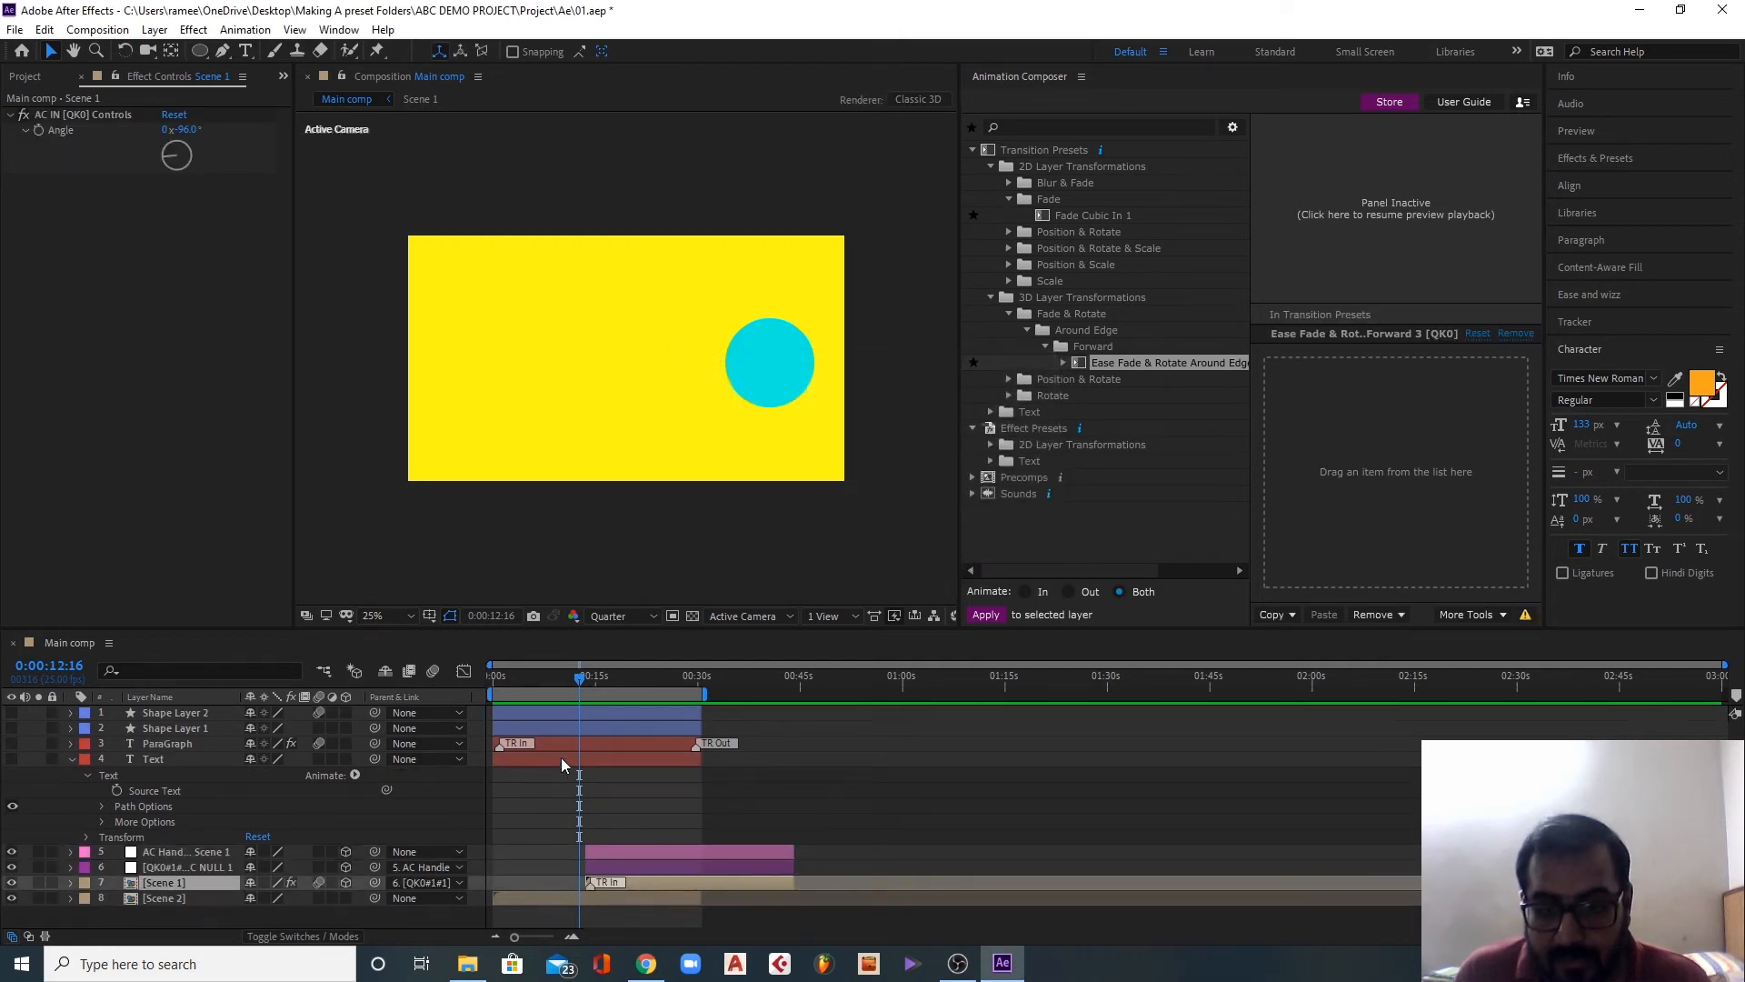
Step: Preview Scene 1's edge rotation, undo the Ease Fade & Rotate preset, and set the time indicator to 0:00:10:20
{"action": "left_click_drag", "start_coordinate": [580, 680], "coordinate": [571, 683]}
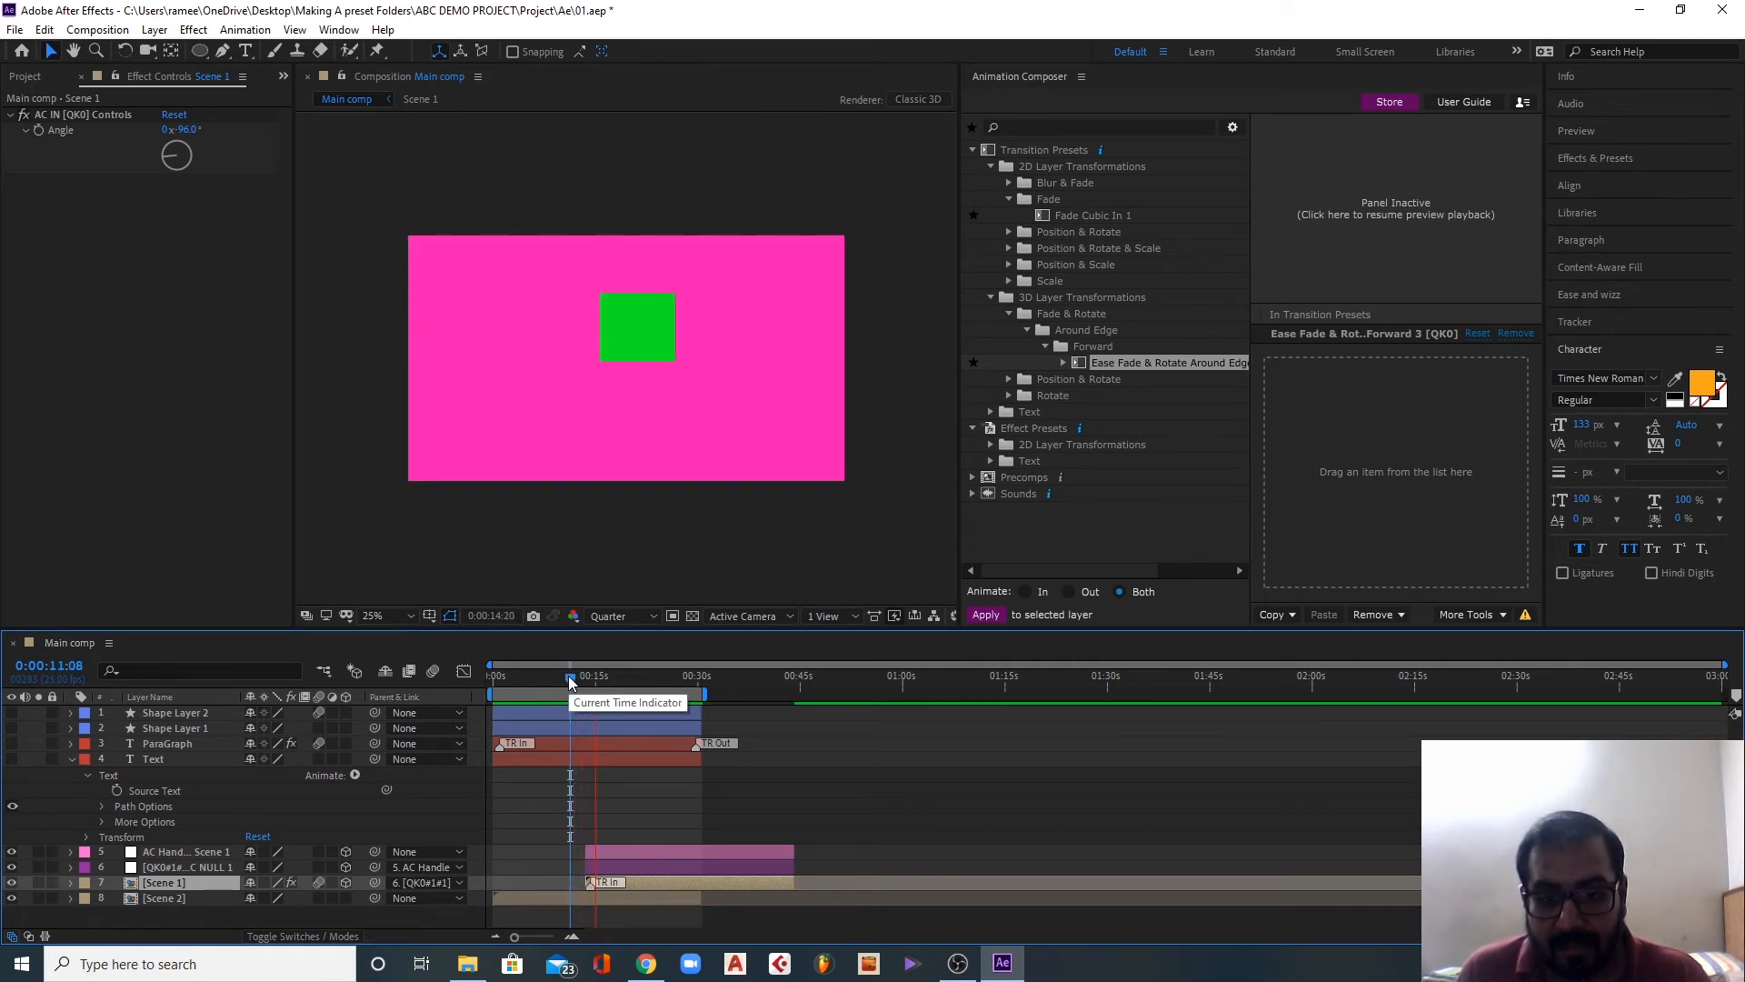
{"action": "left_click_drag", "start_coordinate": [570, 682], "coordinate": [568, 682]}
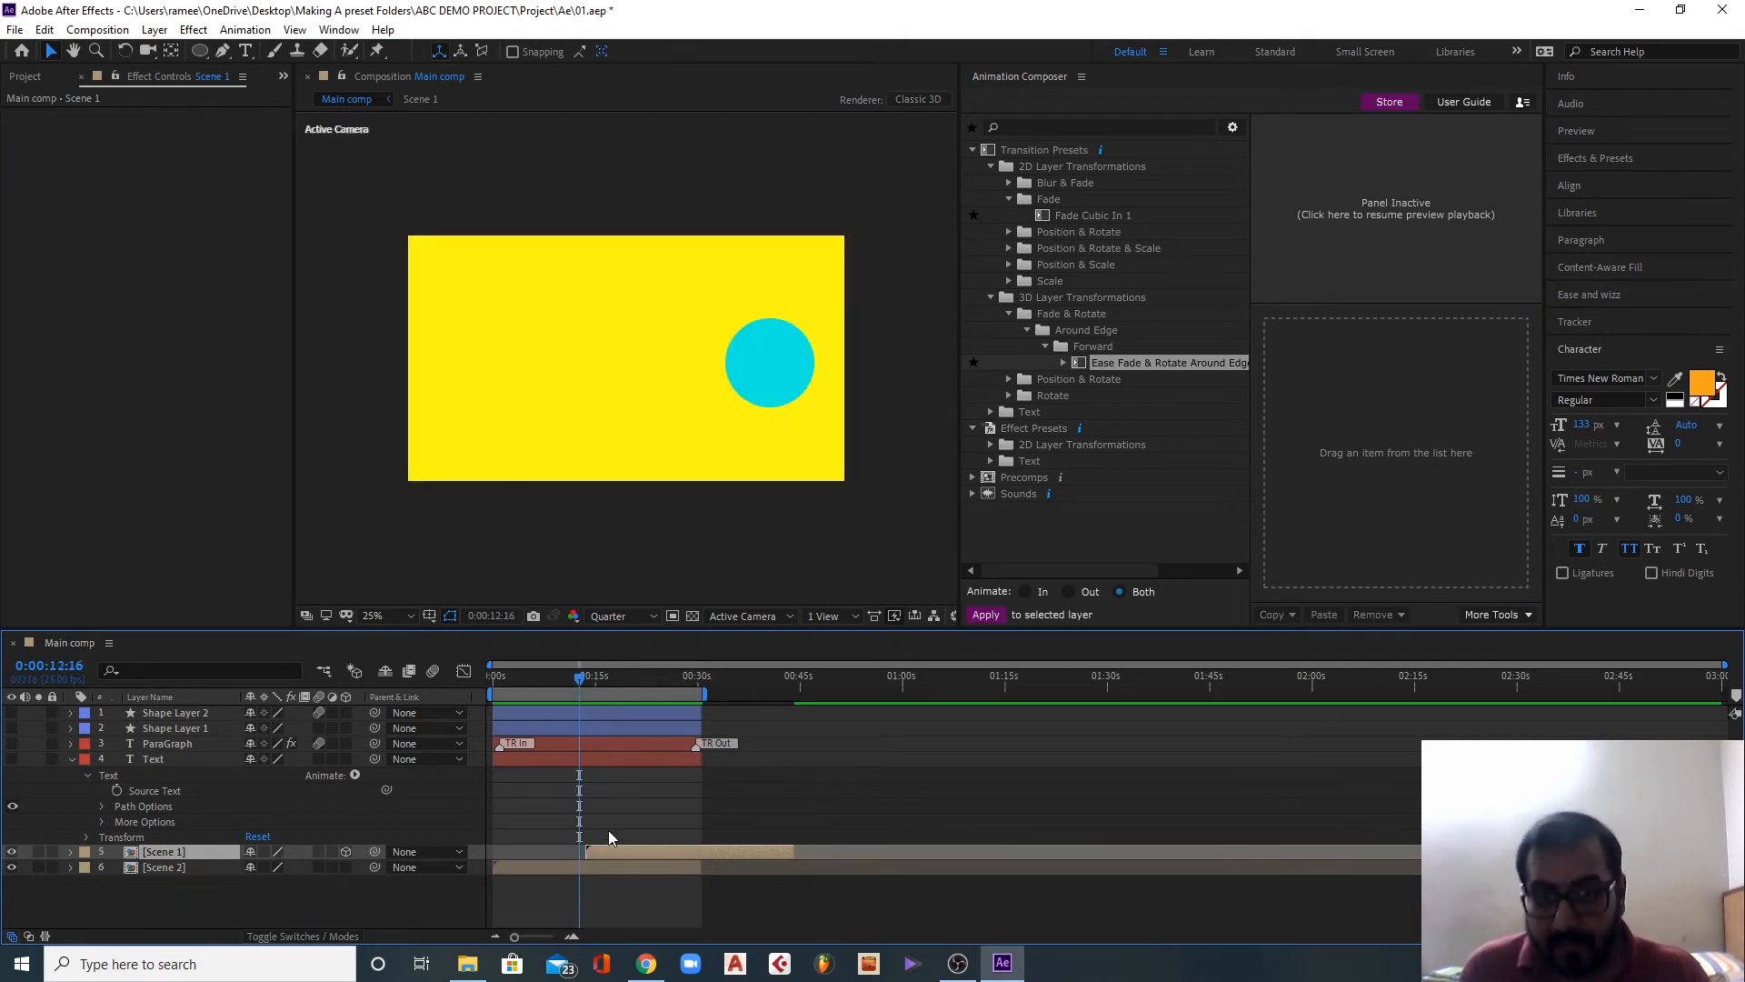
{"action": "mouse_move", "coordinate": [579, 680]}
{"action": "left_mouse_down"}
{"action": "mouse_move", "coordinate": [799, 680]}
{"action": "mouse_move", "coordinate": [566, 678]}
{"action": "left_mouse_up"}
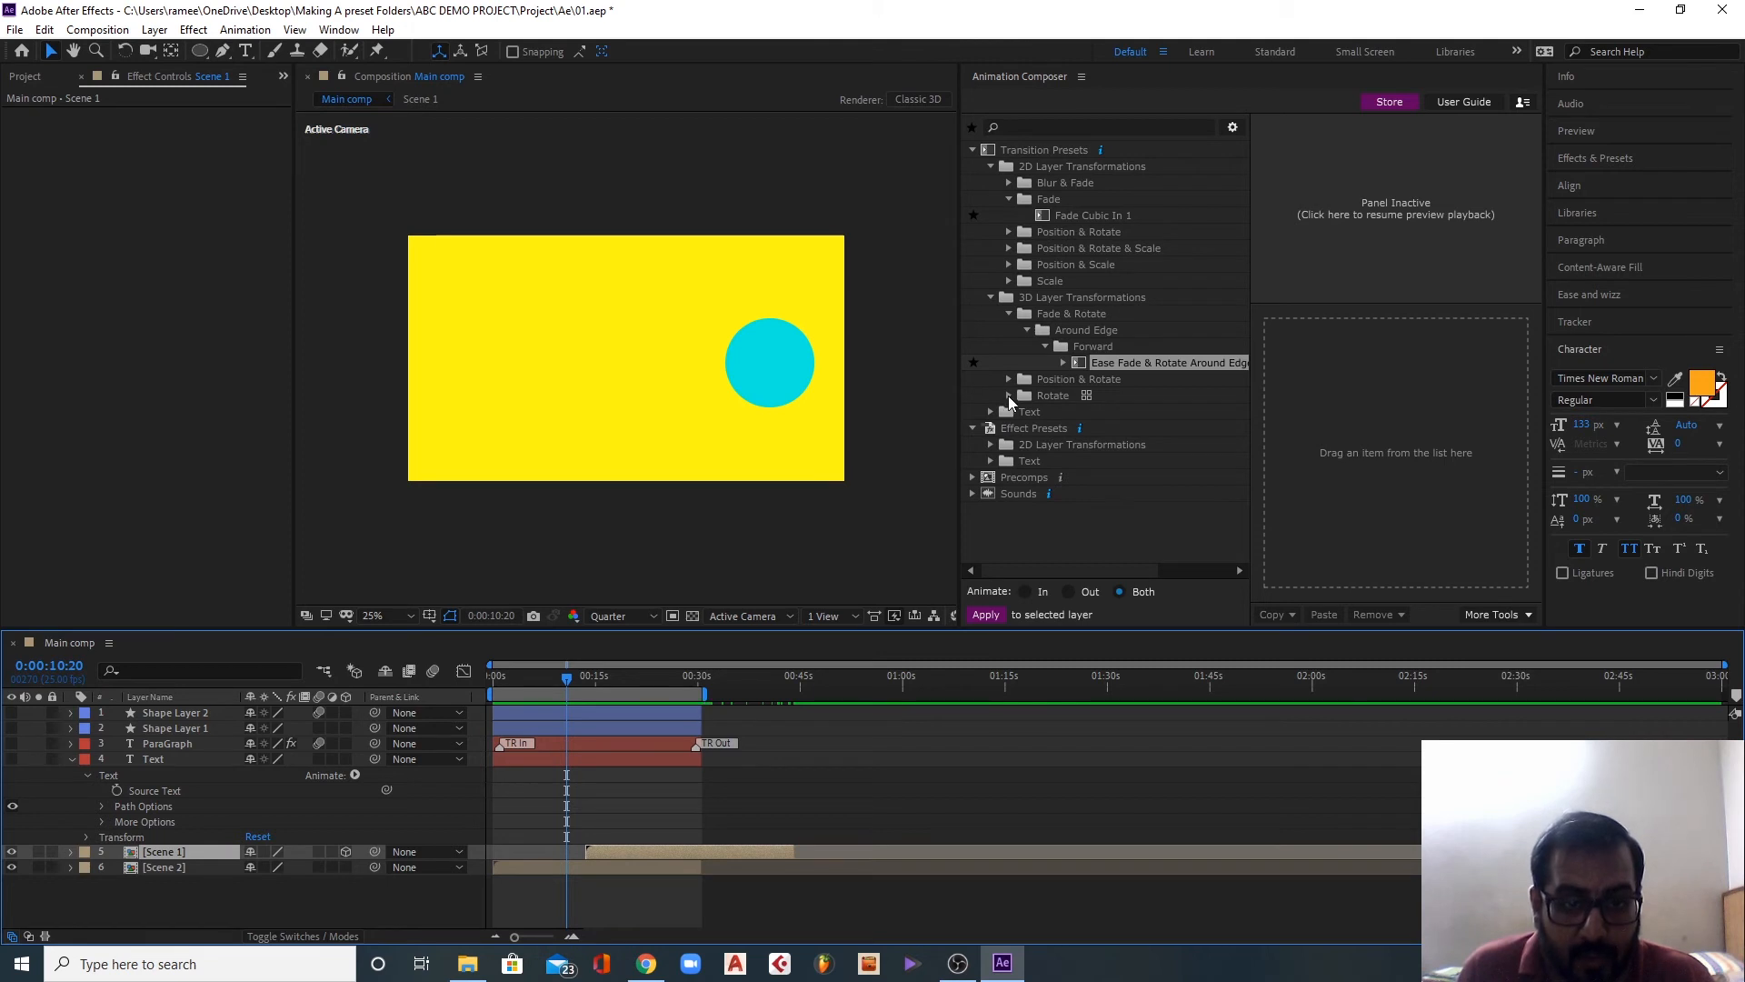
Step: Apply the Bounce Rotate Around Anchor Point 2 preset to Scene 1 as an In transition and preview it from 0:00:11:05
{"action": "left_click", "coordinate": [1009, 397]}
{"action": "left_click", "coordinate": [1028, 411]}
{"action": "left_click", "coordinate": [1077, 429]}
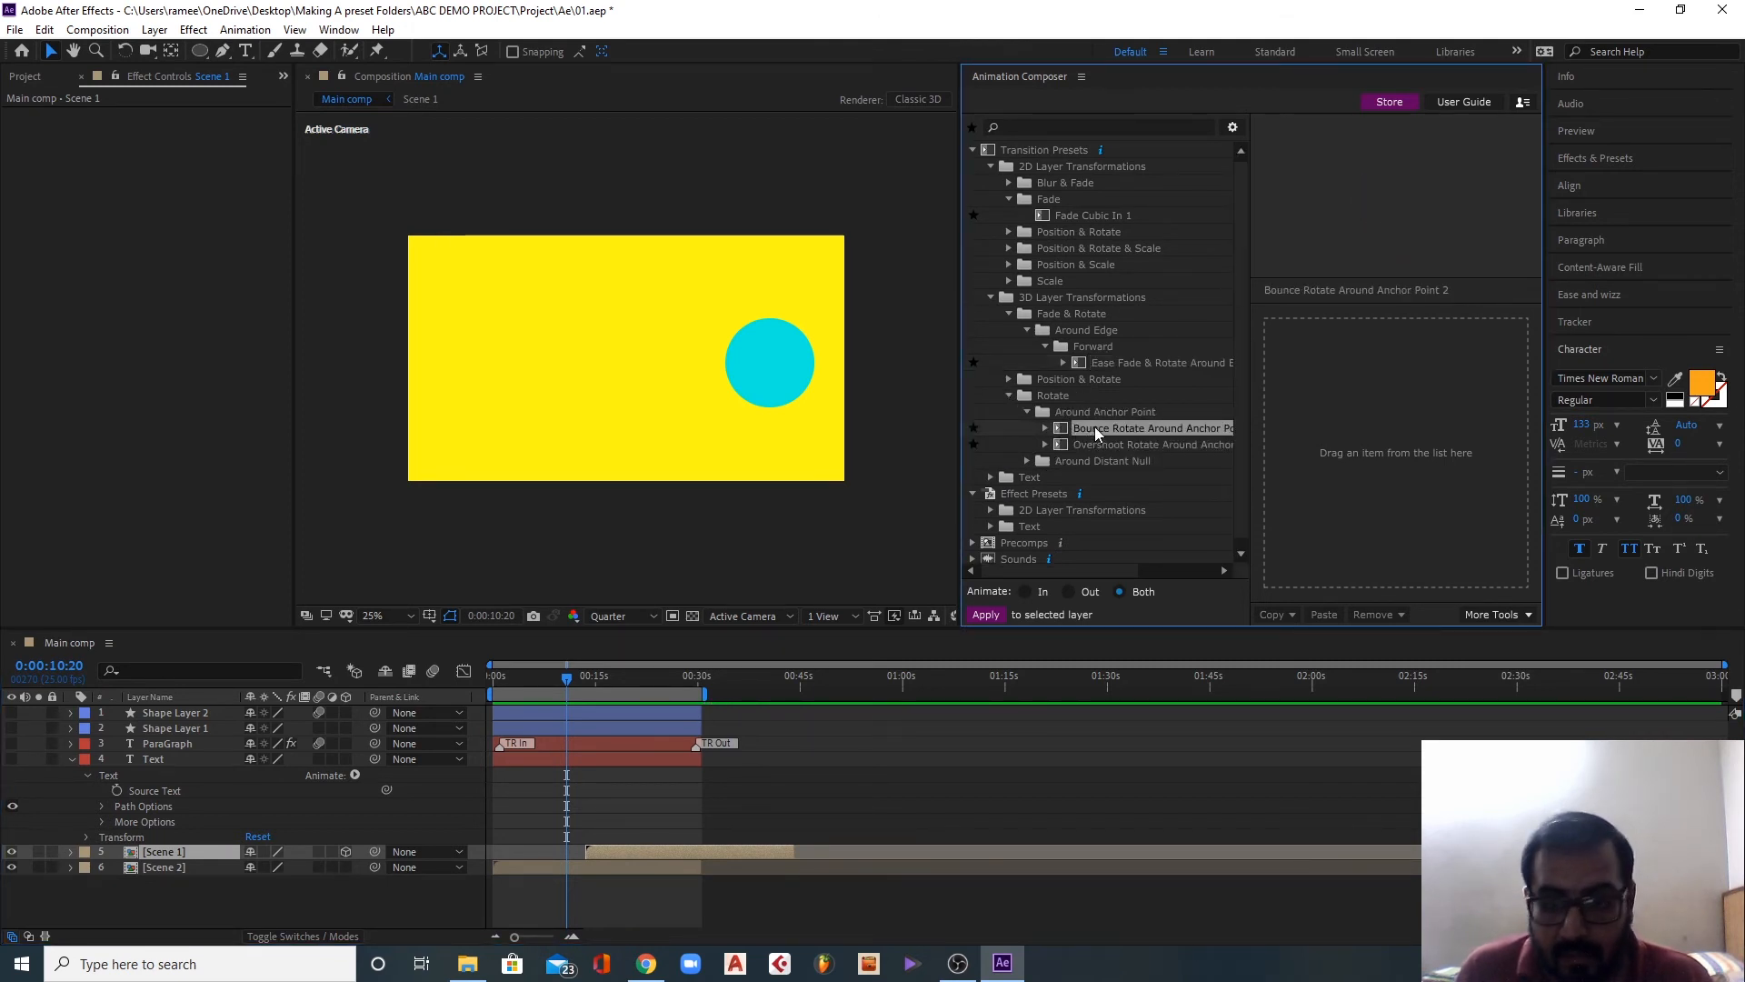
{"action": "left_click_drag", "start_coordinate": [1097, 434], "coordinate": [1318, 444]}
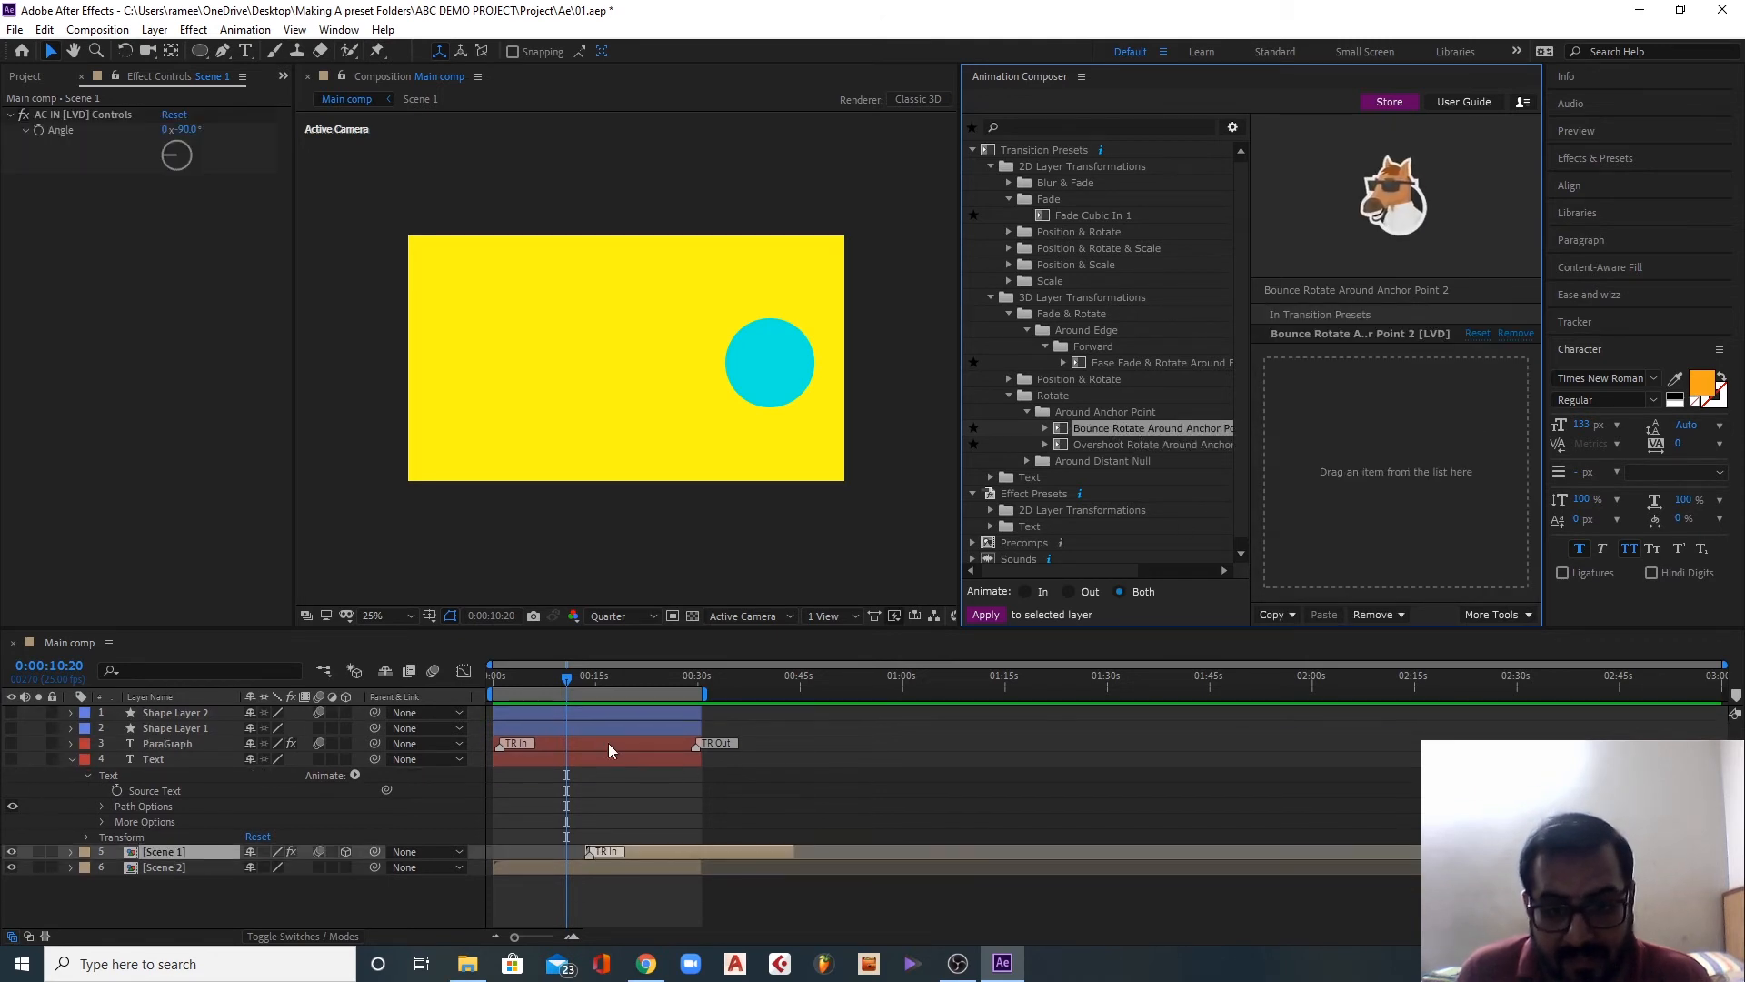
{"action": "left_click", "coordinate": [570, 680]}
{"action": "key", "text": "space"}
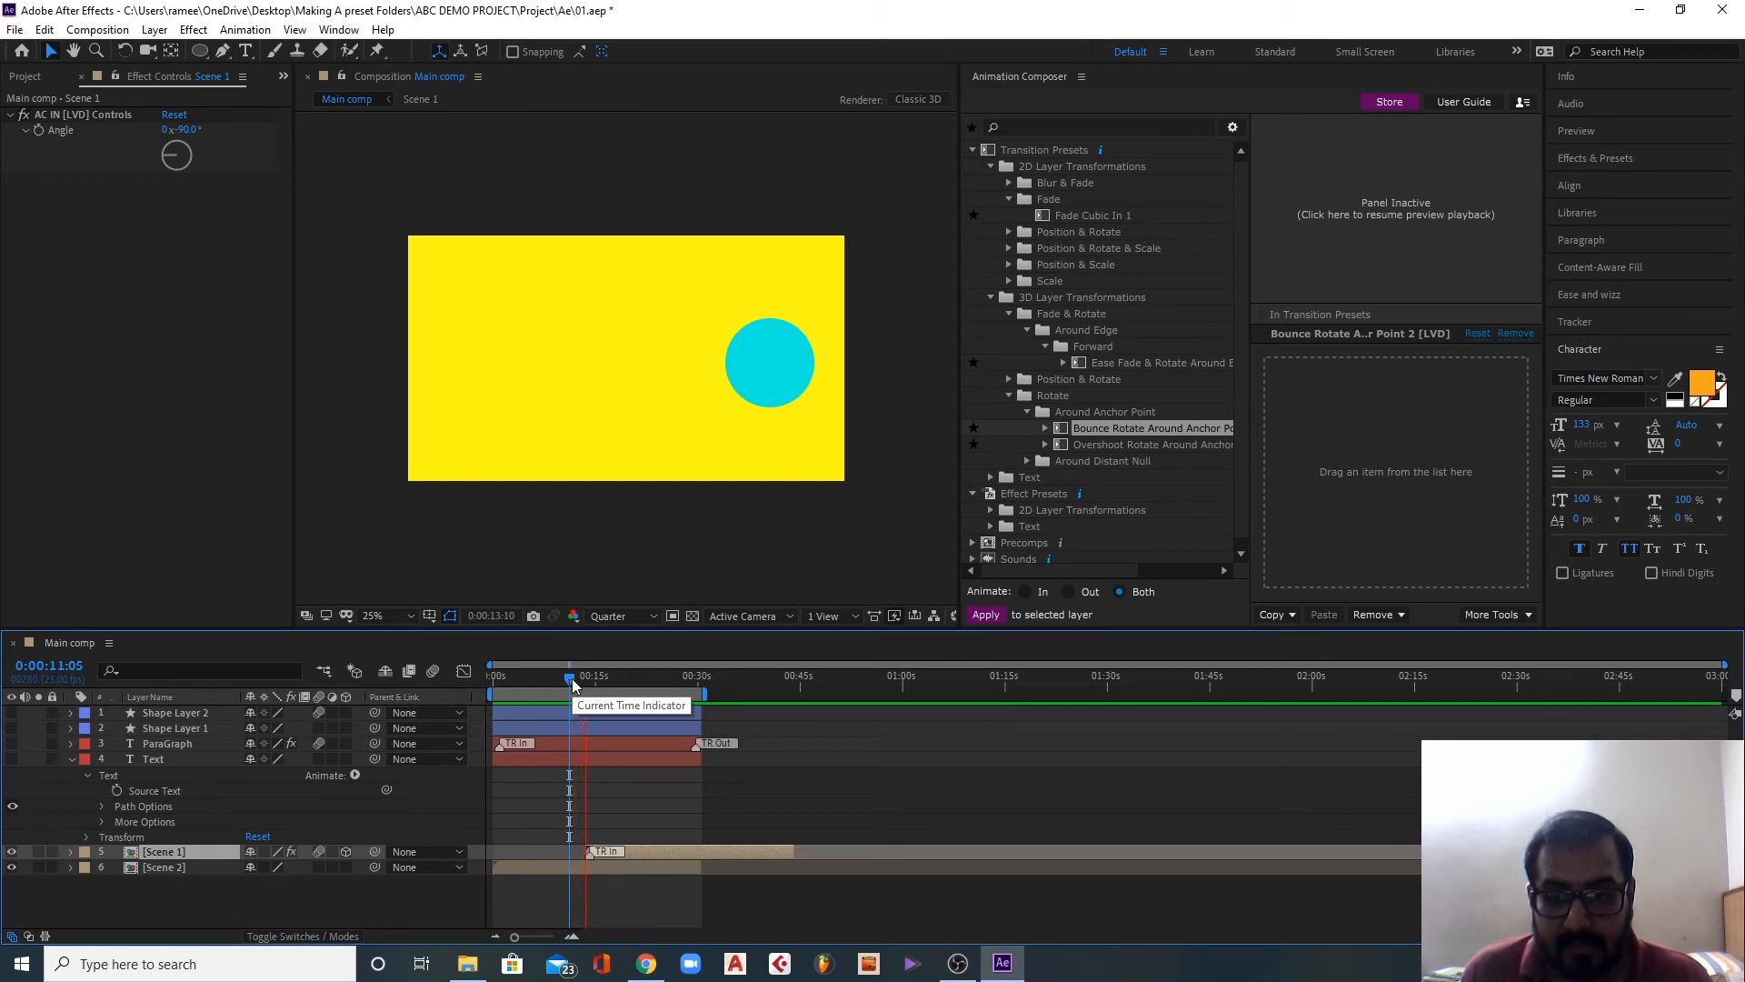
Step: Preview Scene 1's bounce rotation and set the time indicator to 0:00:14:13
{"action": "key", "text": "space"}
{"action": "left_click", "coordinate": [570, 681]}
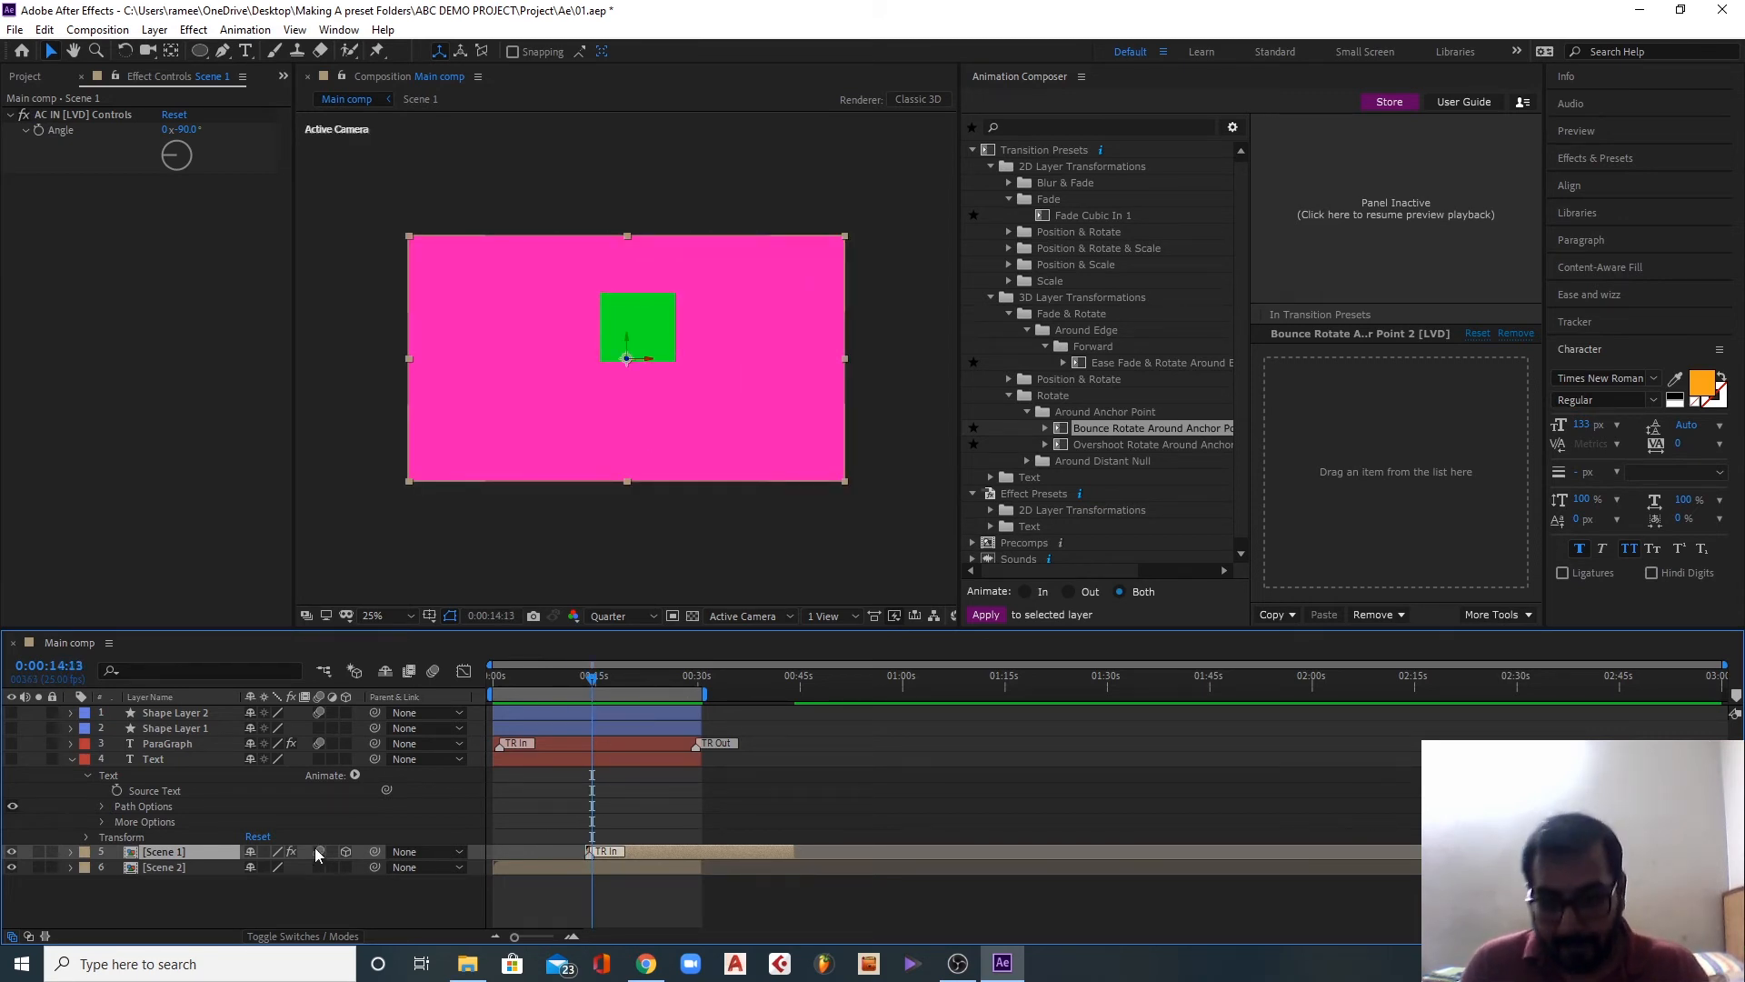
Step: Collapse the Transition Presets and Effect Presets categories and expand the Precomps category
{"action": "left_click", "coordinate": [991, 298]}
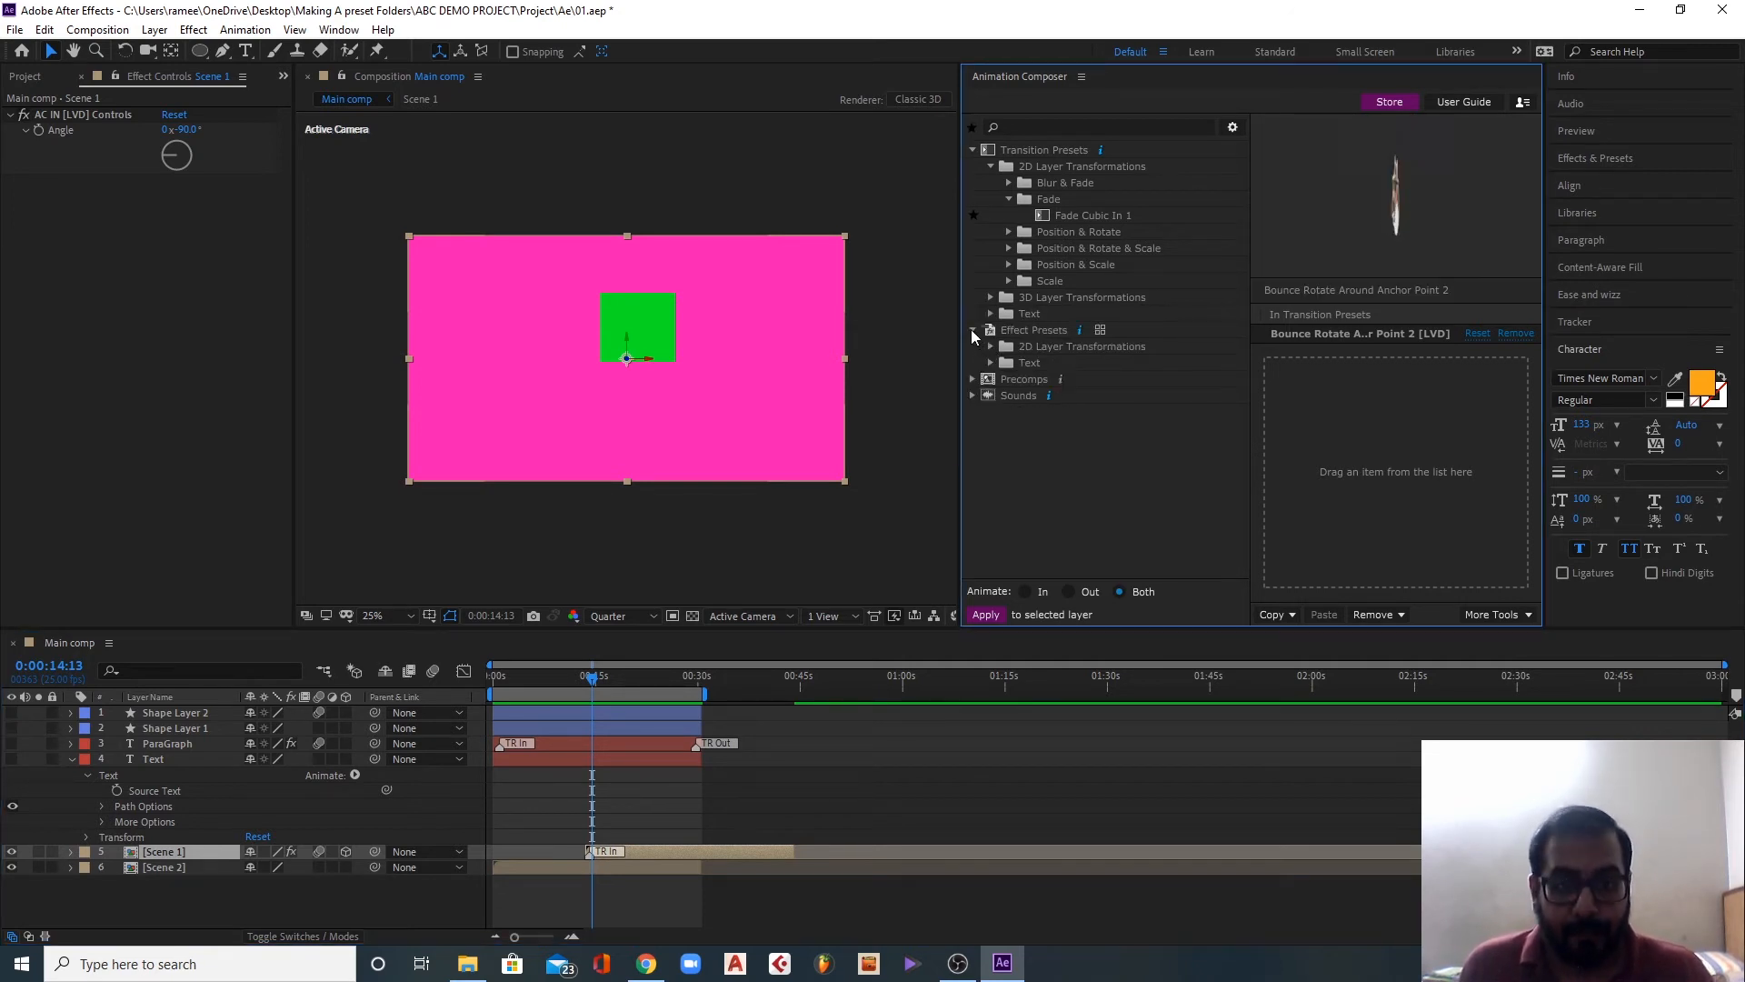
{"action": "left_click", "coordinate": [972, 150]}
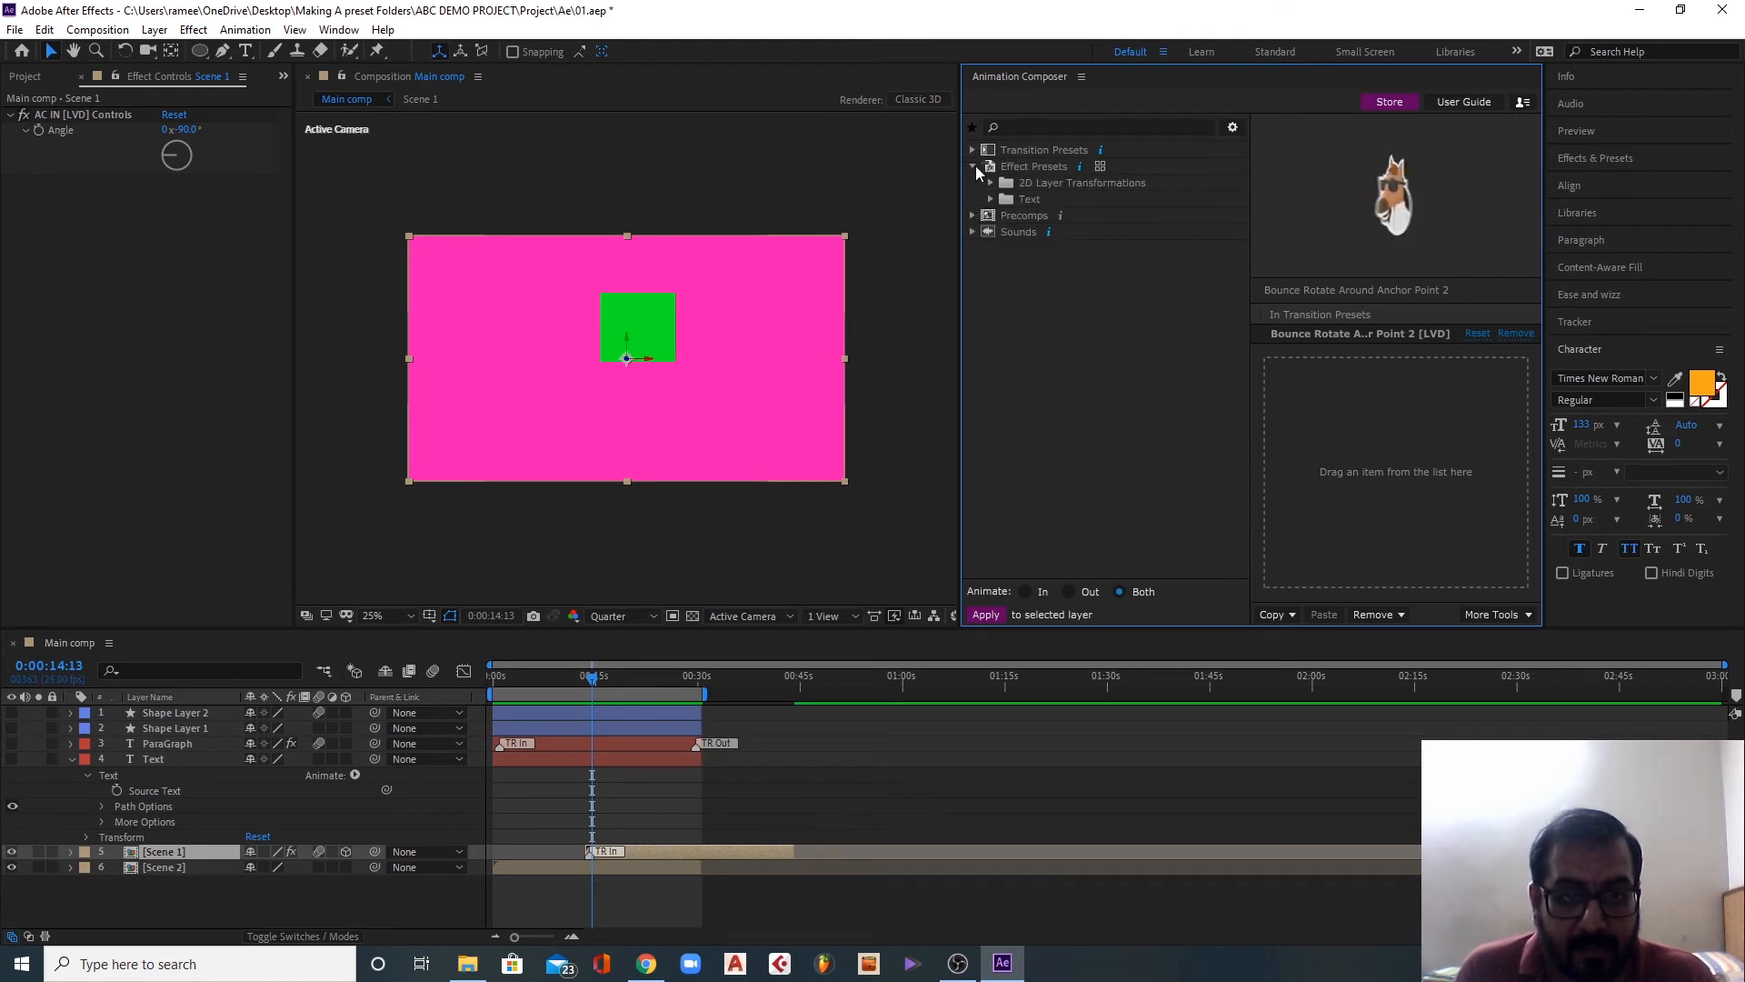
{"action": "left_click", "coordinate": [973, 166]}
{"action": "left_click", "coordinate": [973, 182]}
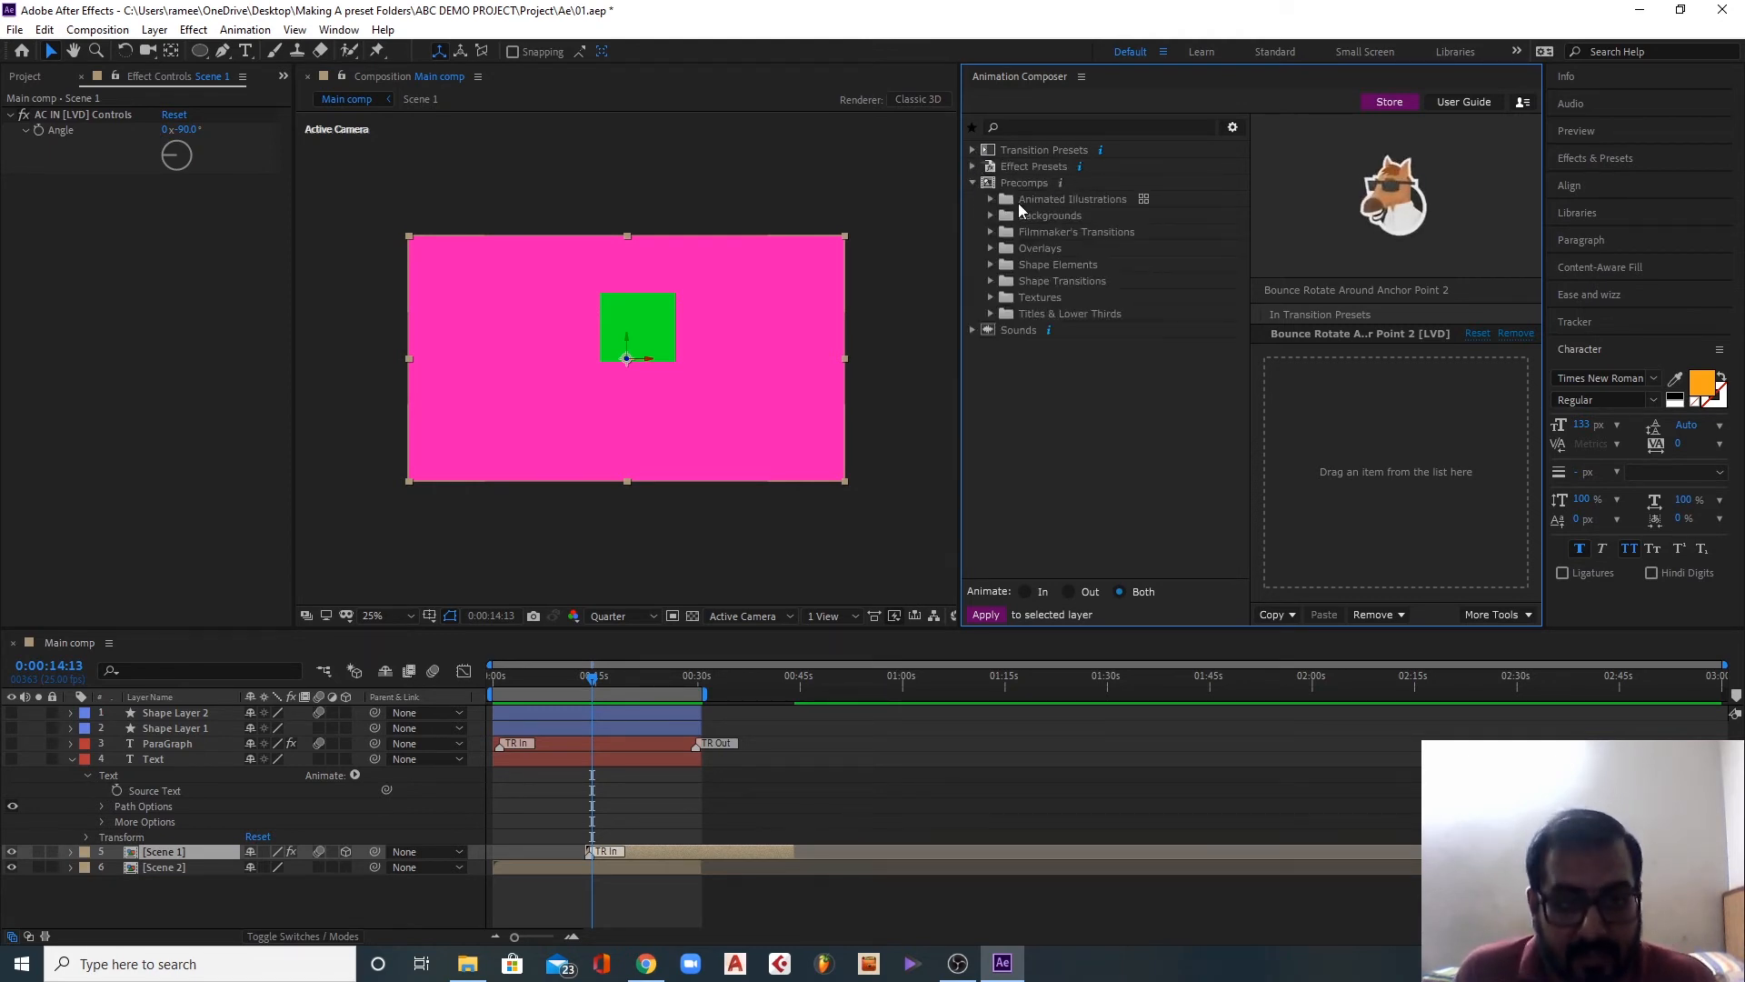
Step: Browse the Animated Illustrations precomps, showing Iconic Style in the Preview Grid and expanding the Outlined Style folder
{"action": "left_click", "coordinate": [993, 199]}
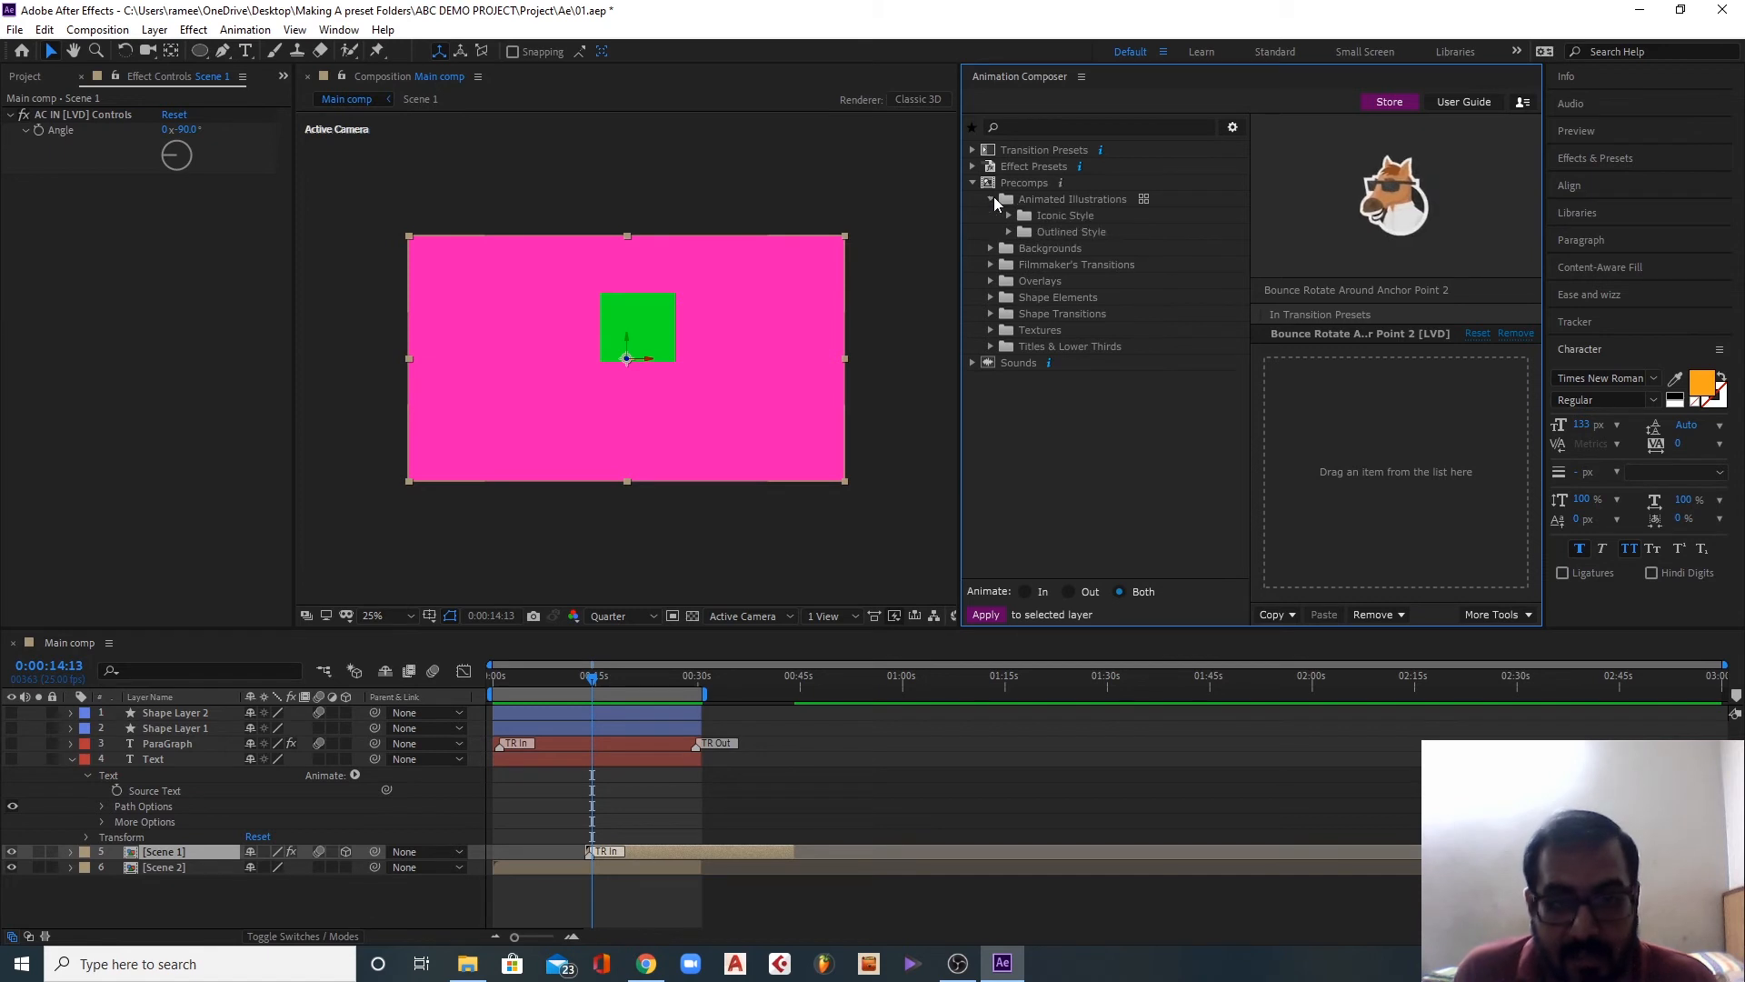
{"action": "left_click", "coordinate": [1138, 198]}
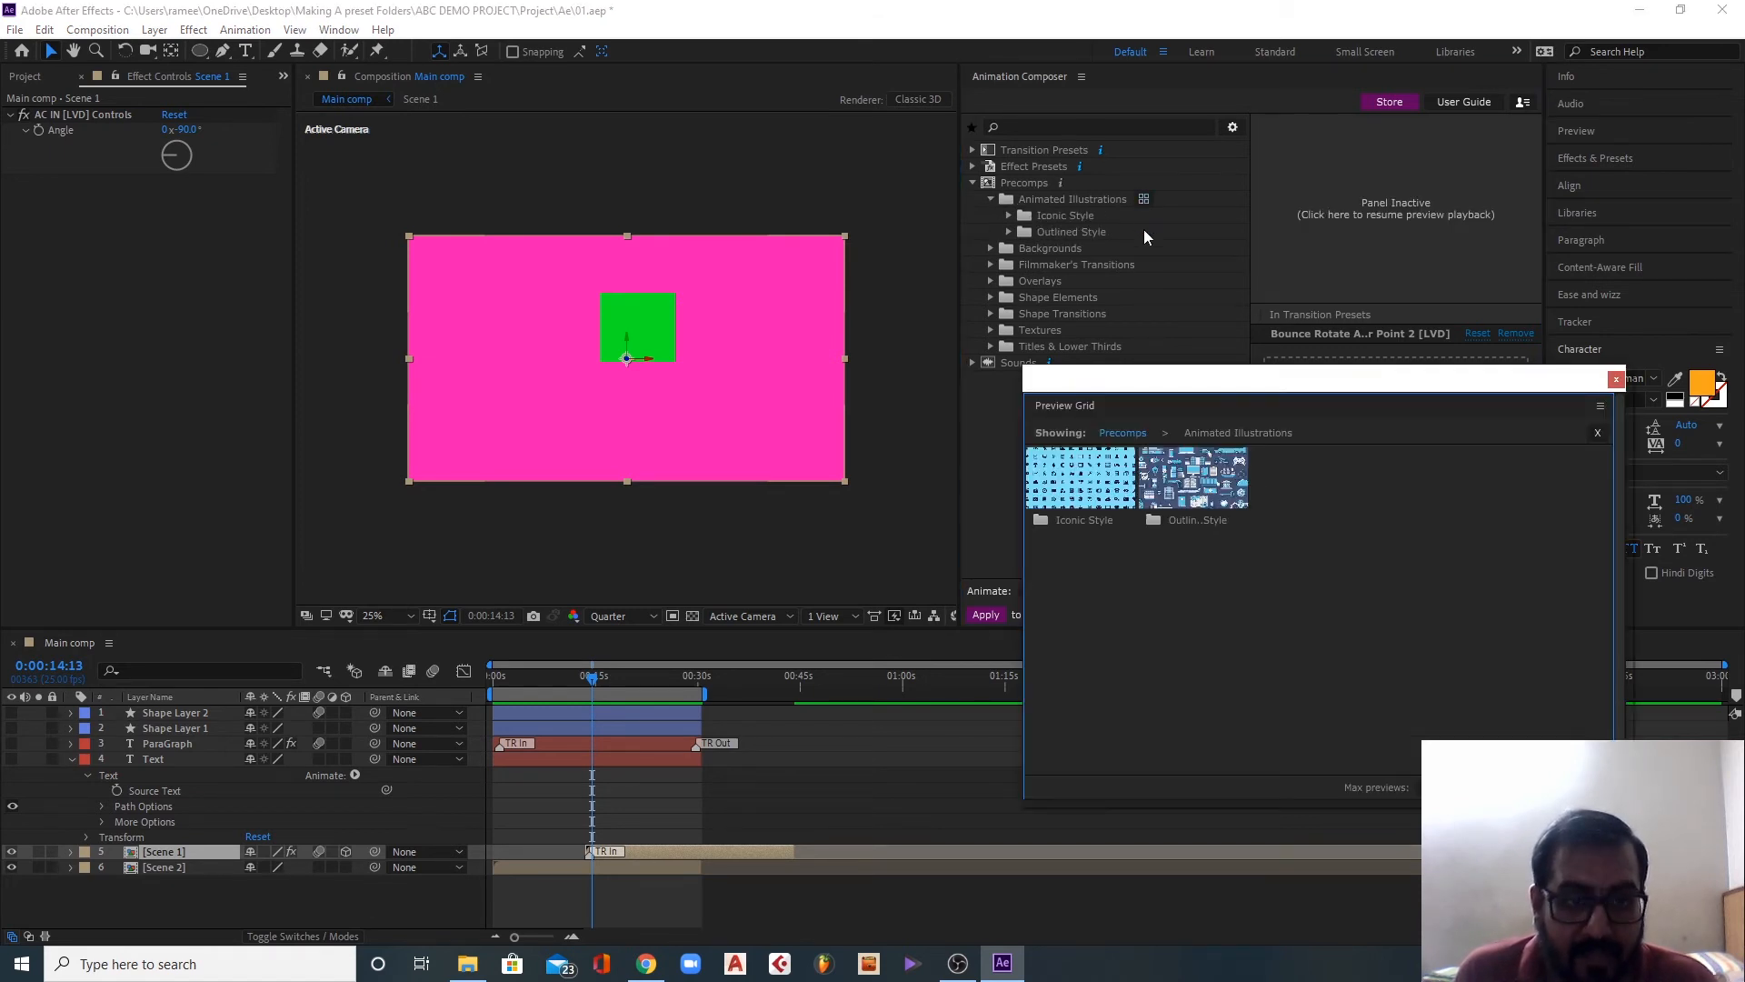
{"action": "left_click", "coordinate": [1075, 500]}
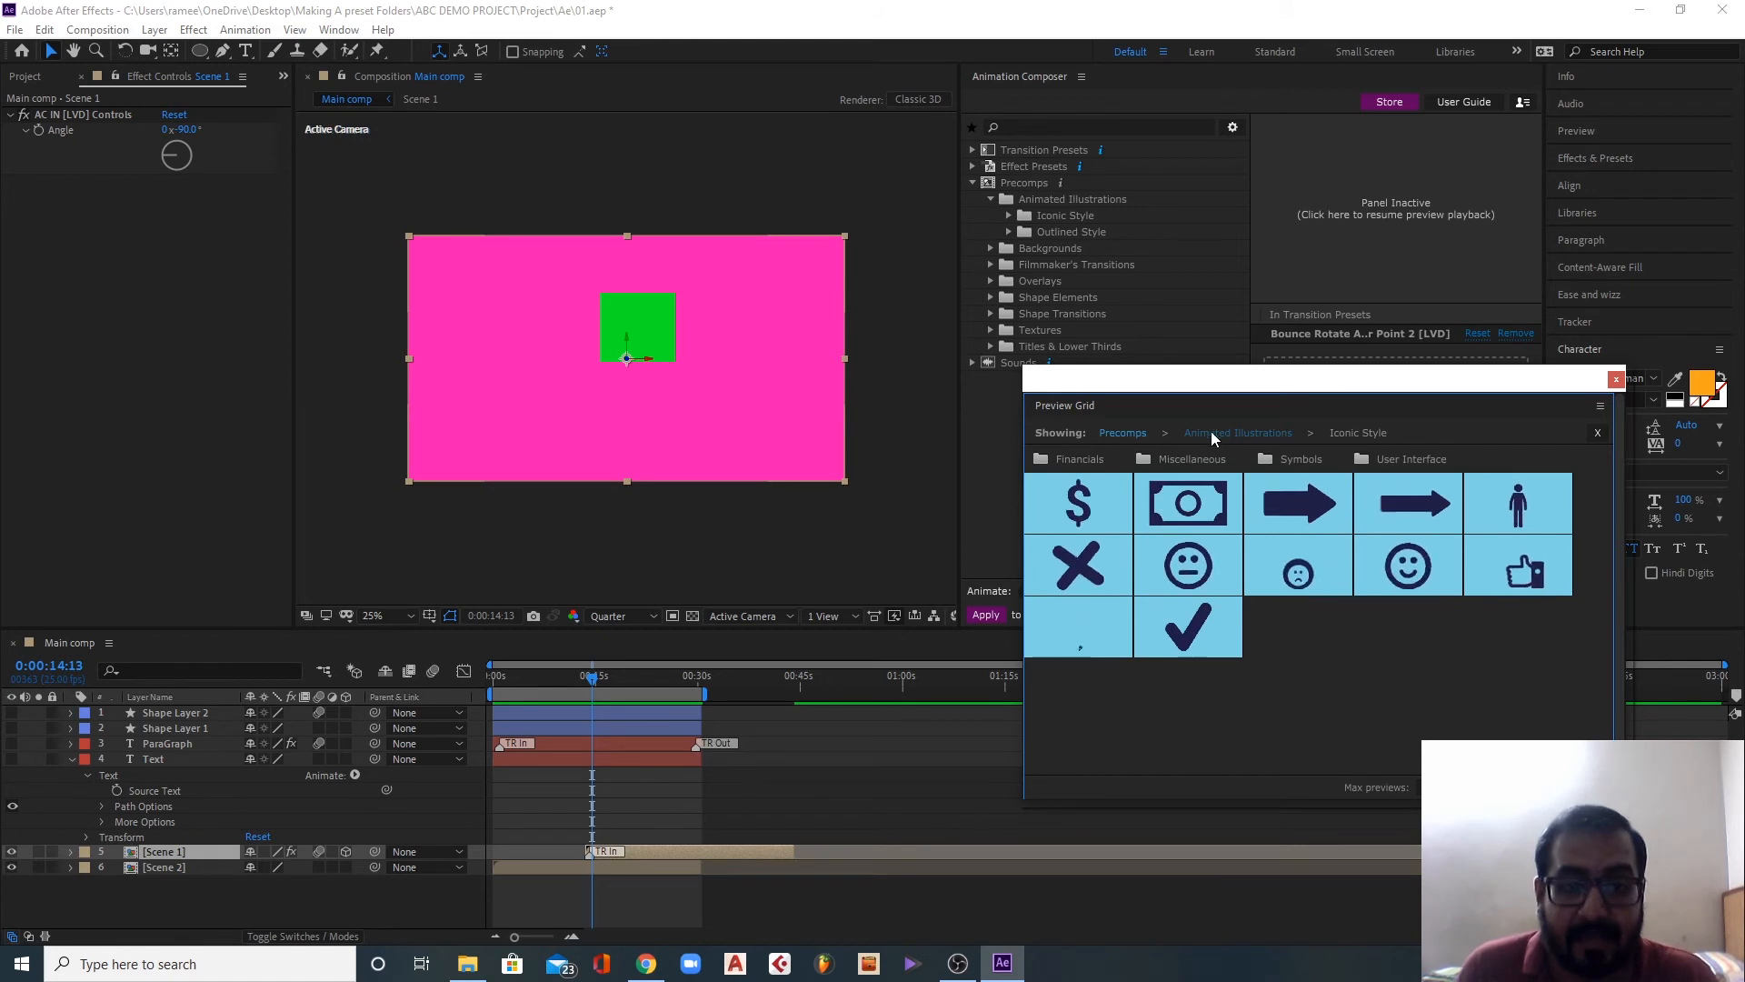
{"action": "left_click", "coordinate": [1009, 231]}
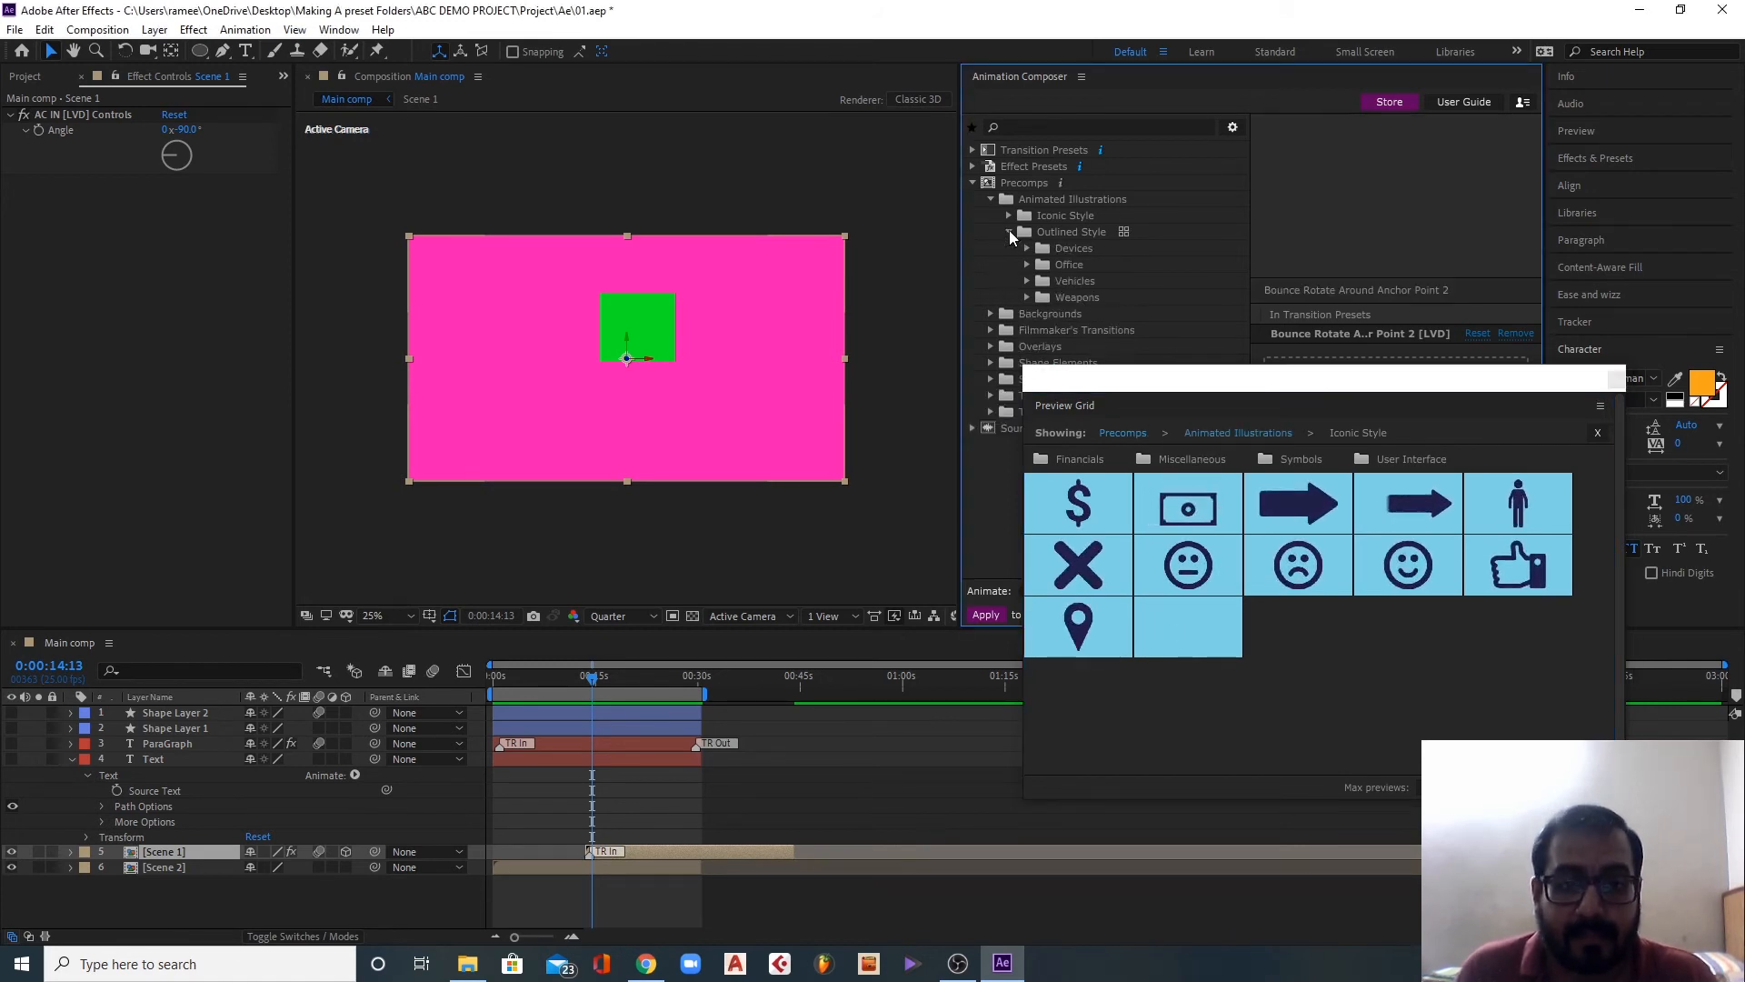
{"action": "left_click", "coordinate": [1066, 264]}
{"action": "left_click", "coordinate": [1597, 433]}
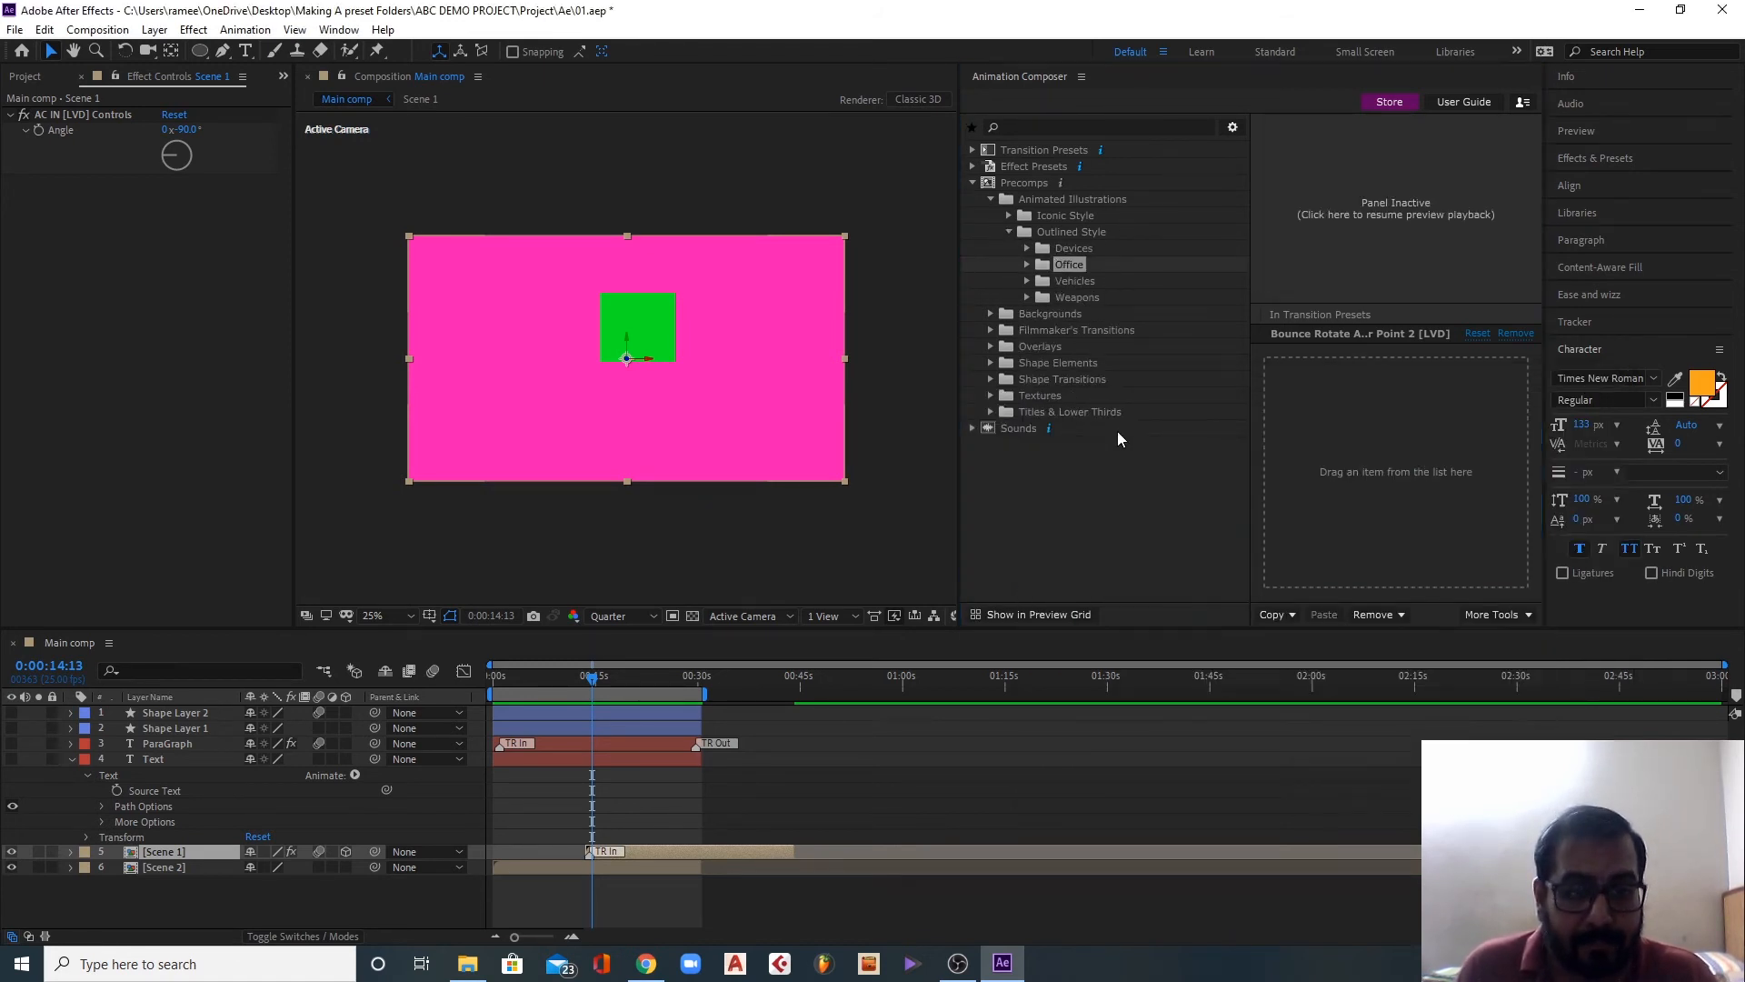
Step: Expand the Backgrounds and Filmmaker's Transitions folders and view the Filmmaker's Transitions in the Preview Grid
{"action": "left_click", "coordinate": [997, 327]}
{"action": "left_click", "coordinate": [991, 313]}
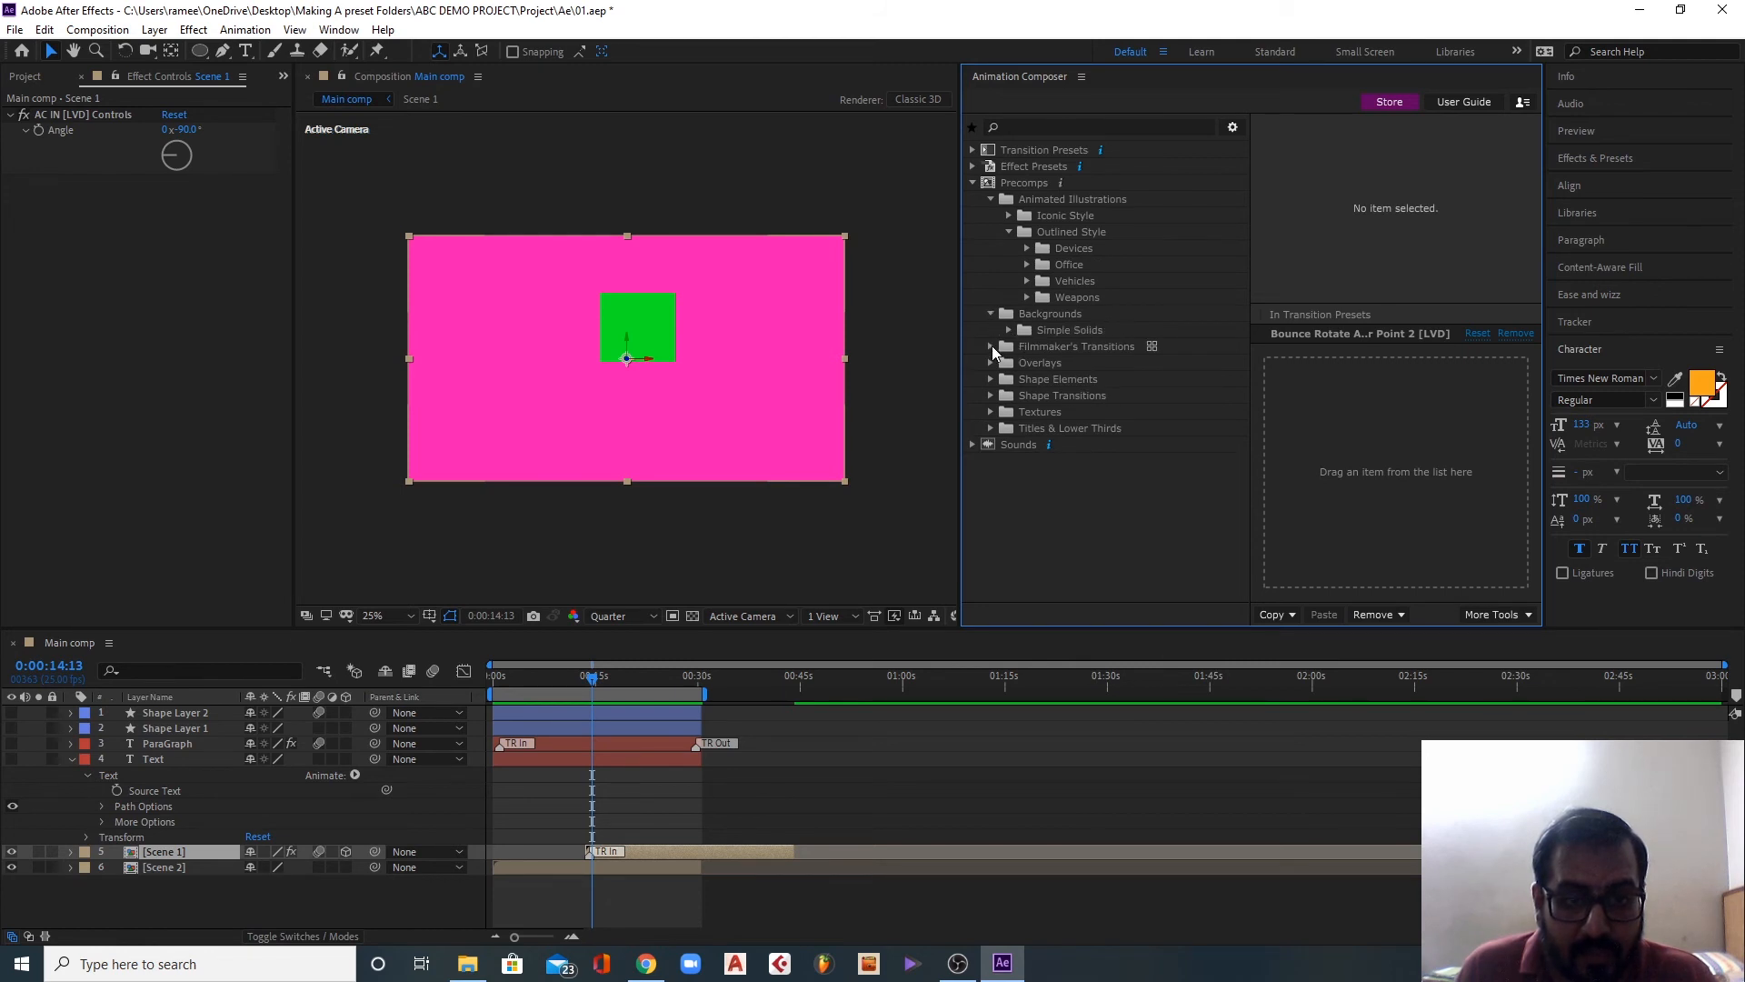
{"action": "left_click", "coordinate": [991, 347]}
{"action": "left_click", "coordinate": [1041, 348]}
{"action": "left_click", "coordinate": [1151, 346]}
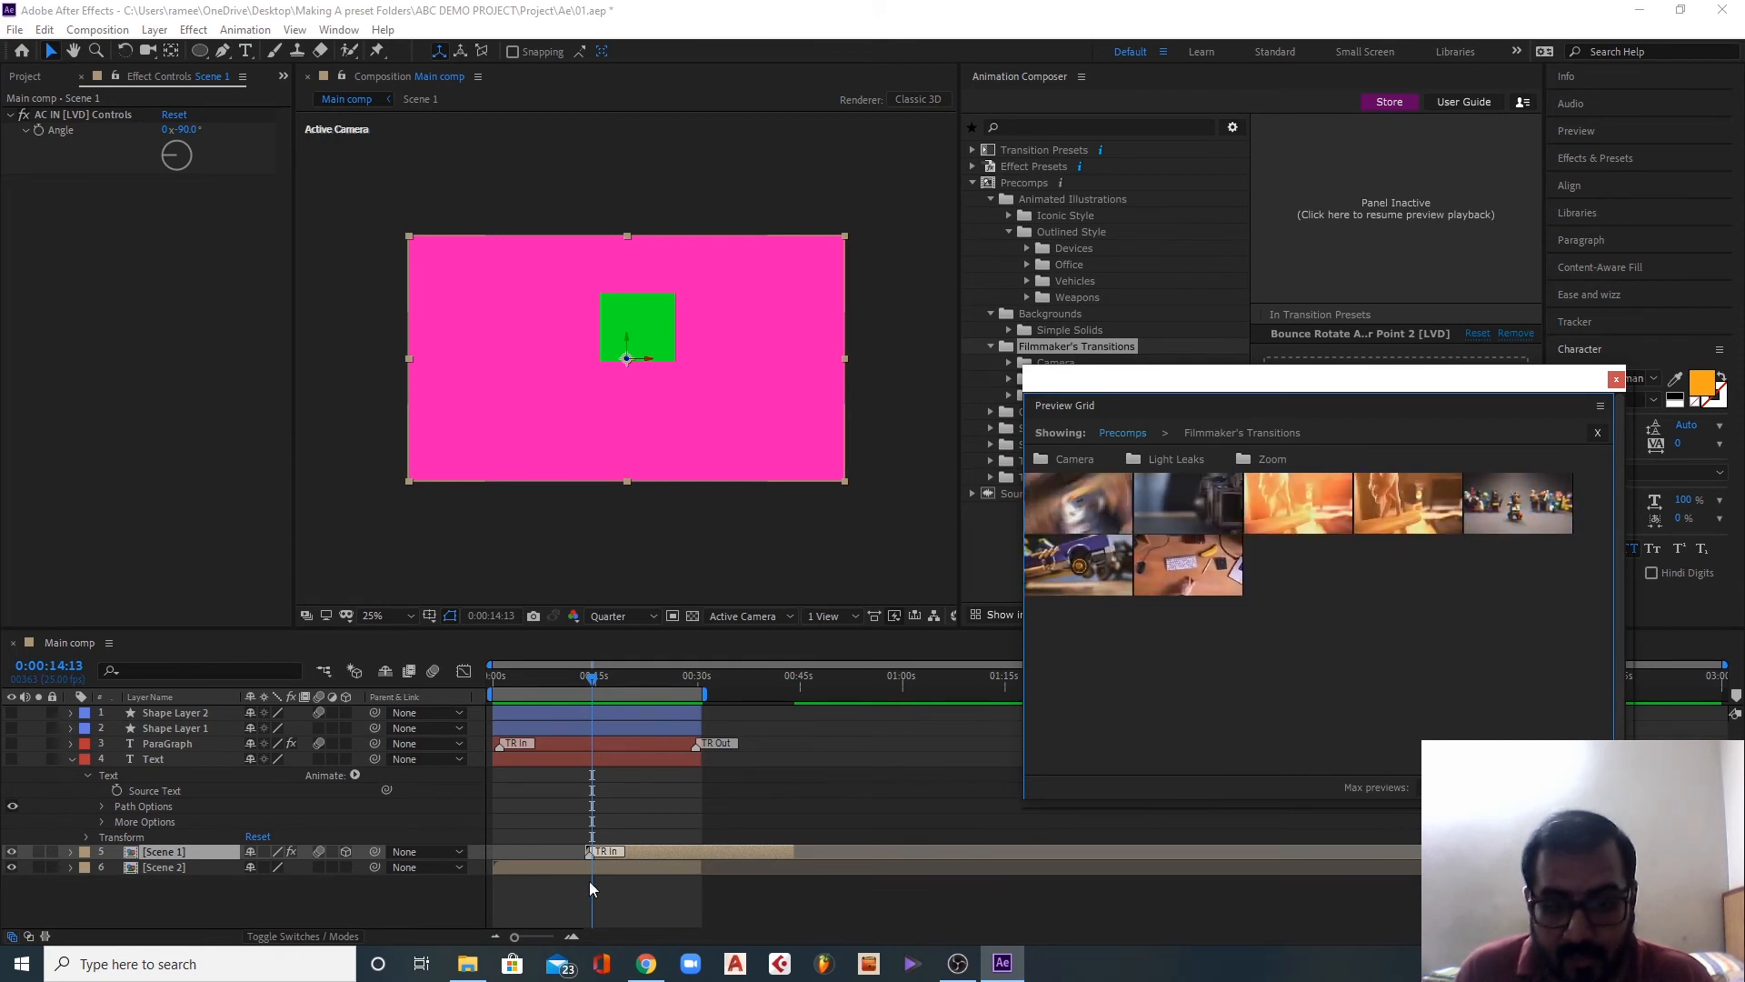
{"action": "left_click", "coordinate": [1609, 383]}
Step: Remove all presets from the Scene 1 layer
{"action": "left_click", "coordinate": [169, 871]}
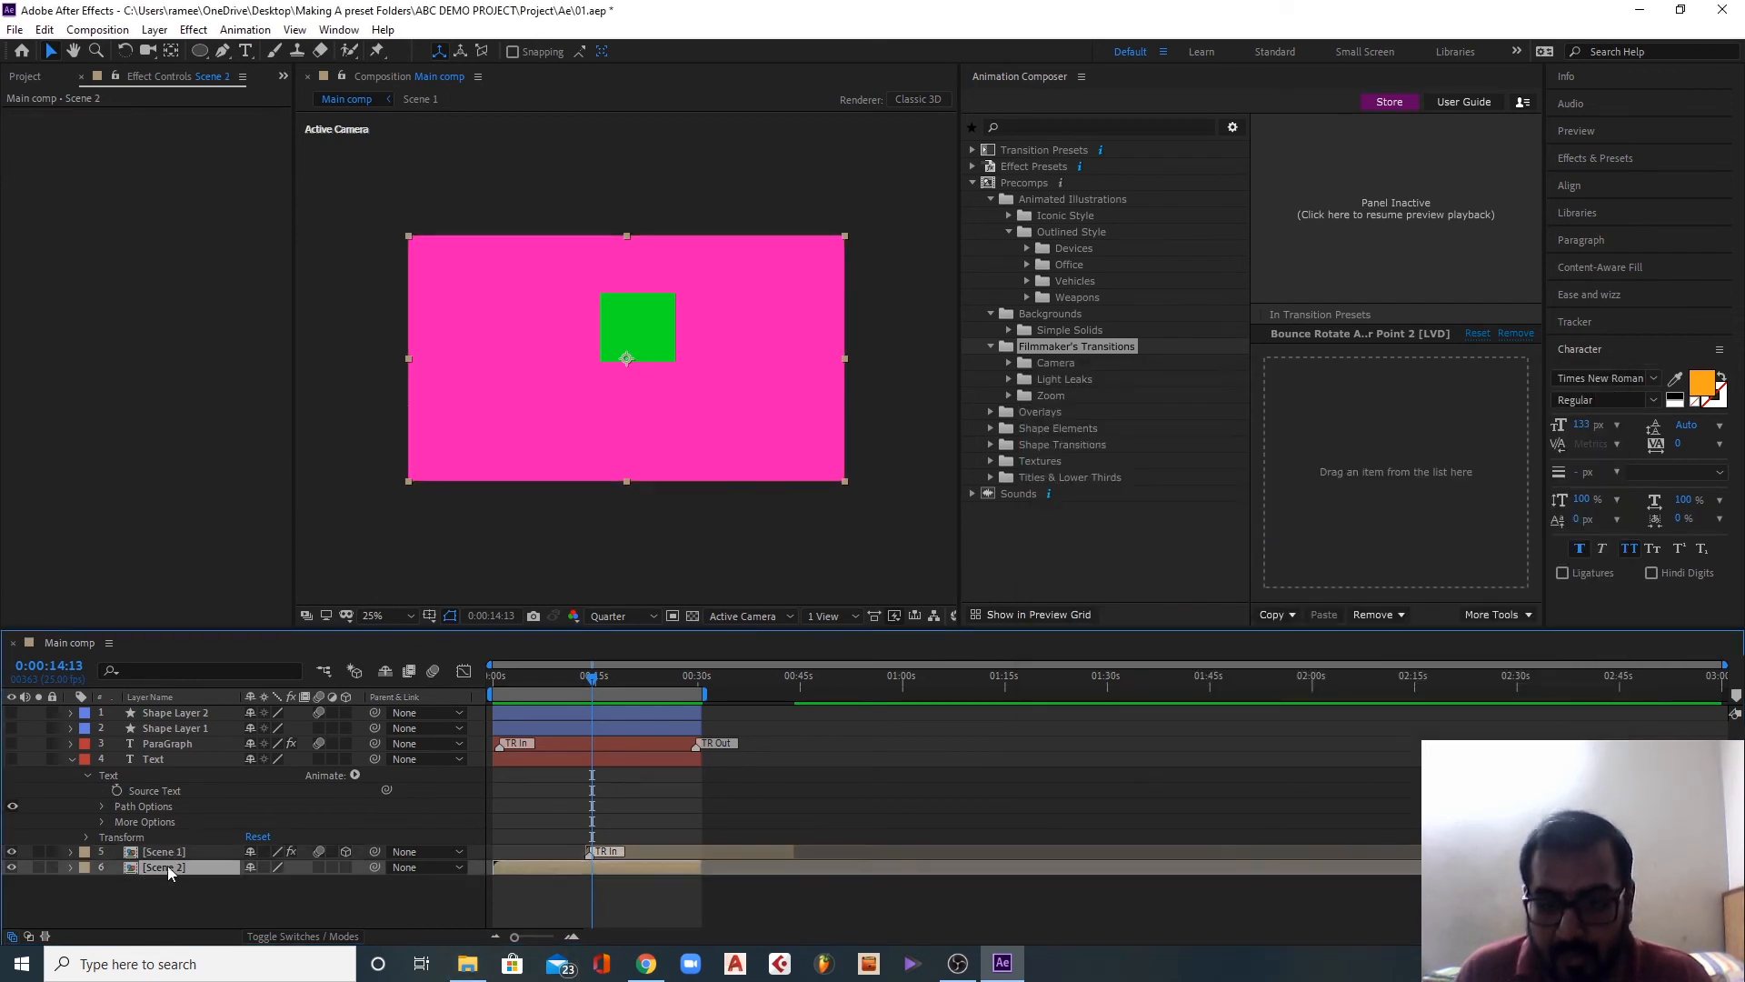
{"action": "left_click", "coordinate": [164, 852]}
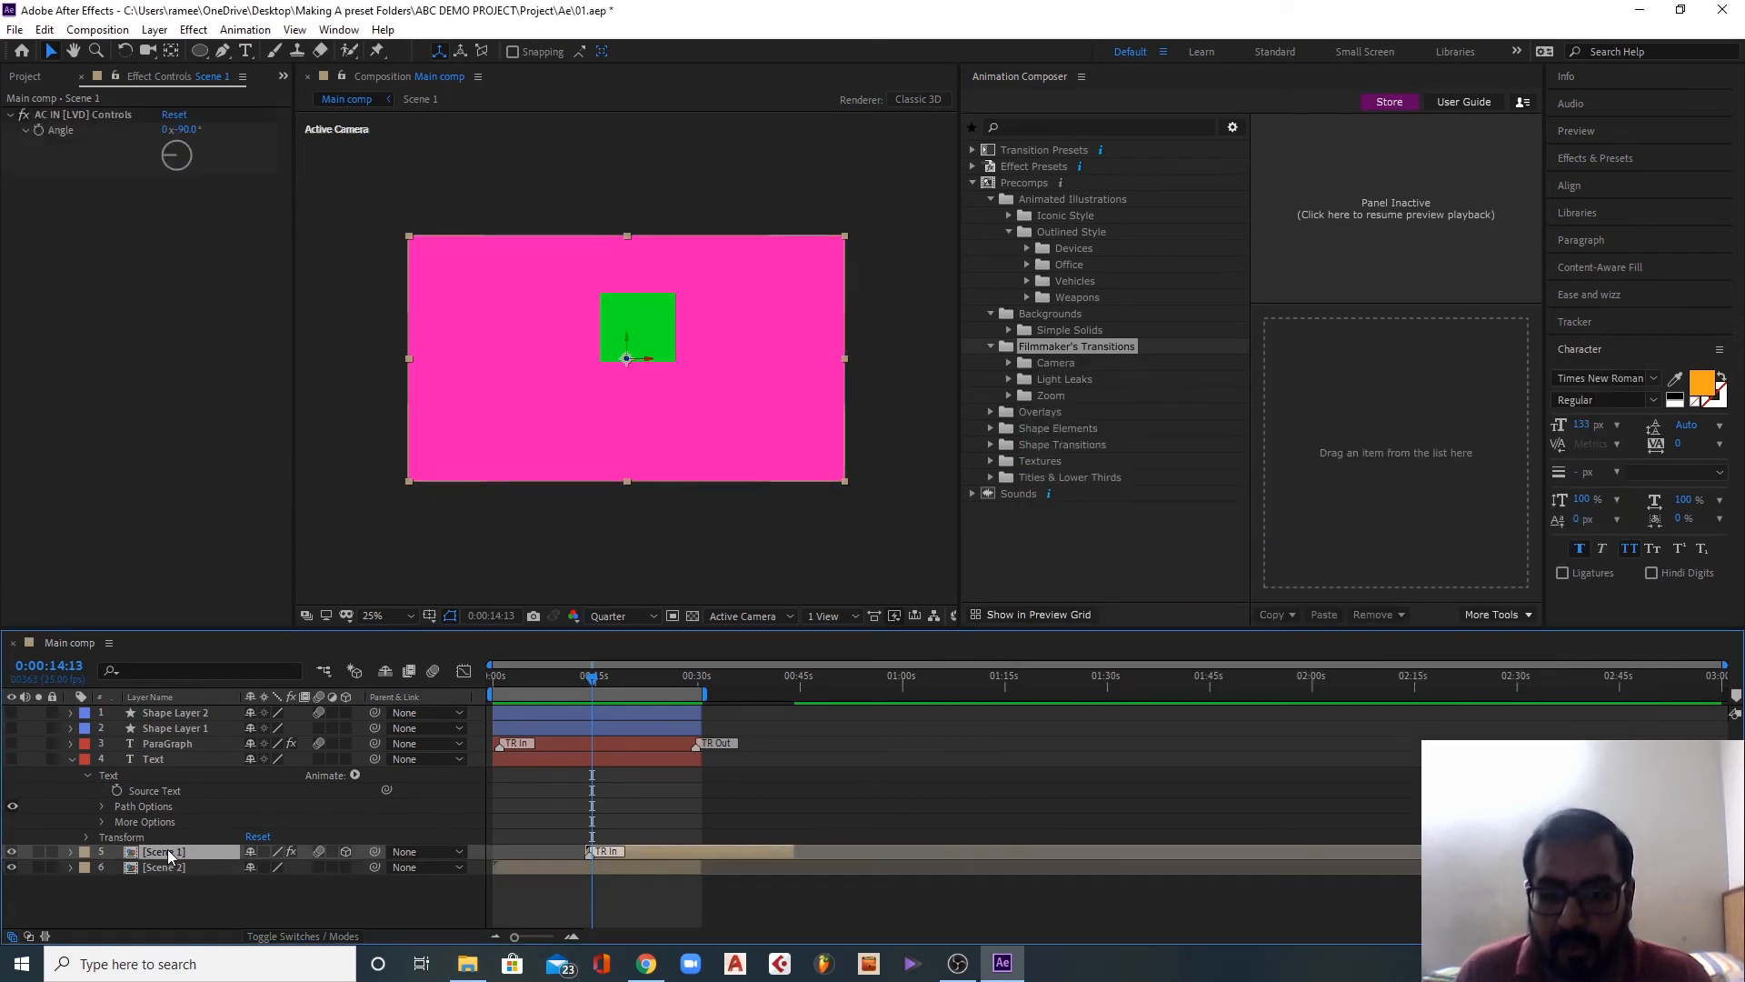
{"action": "left_click", "coordinate": [1375, 614]}
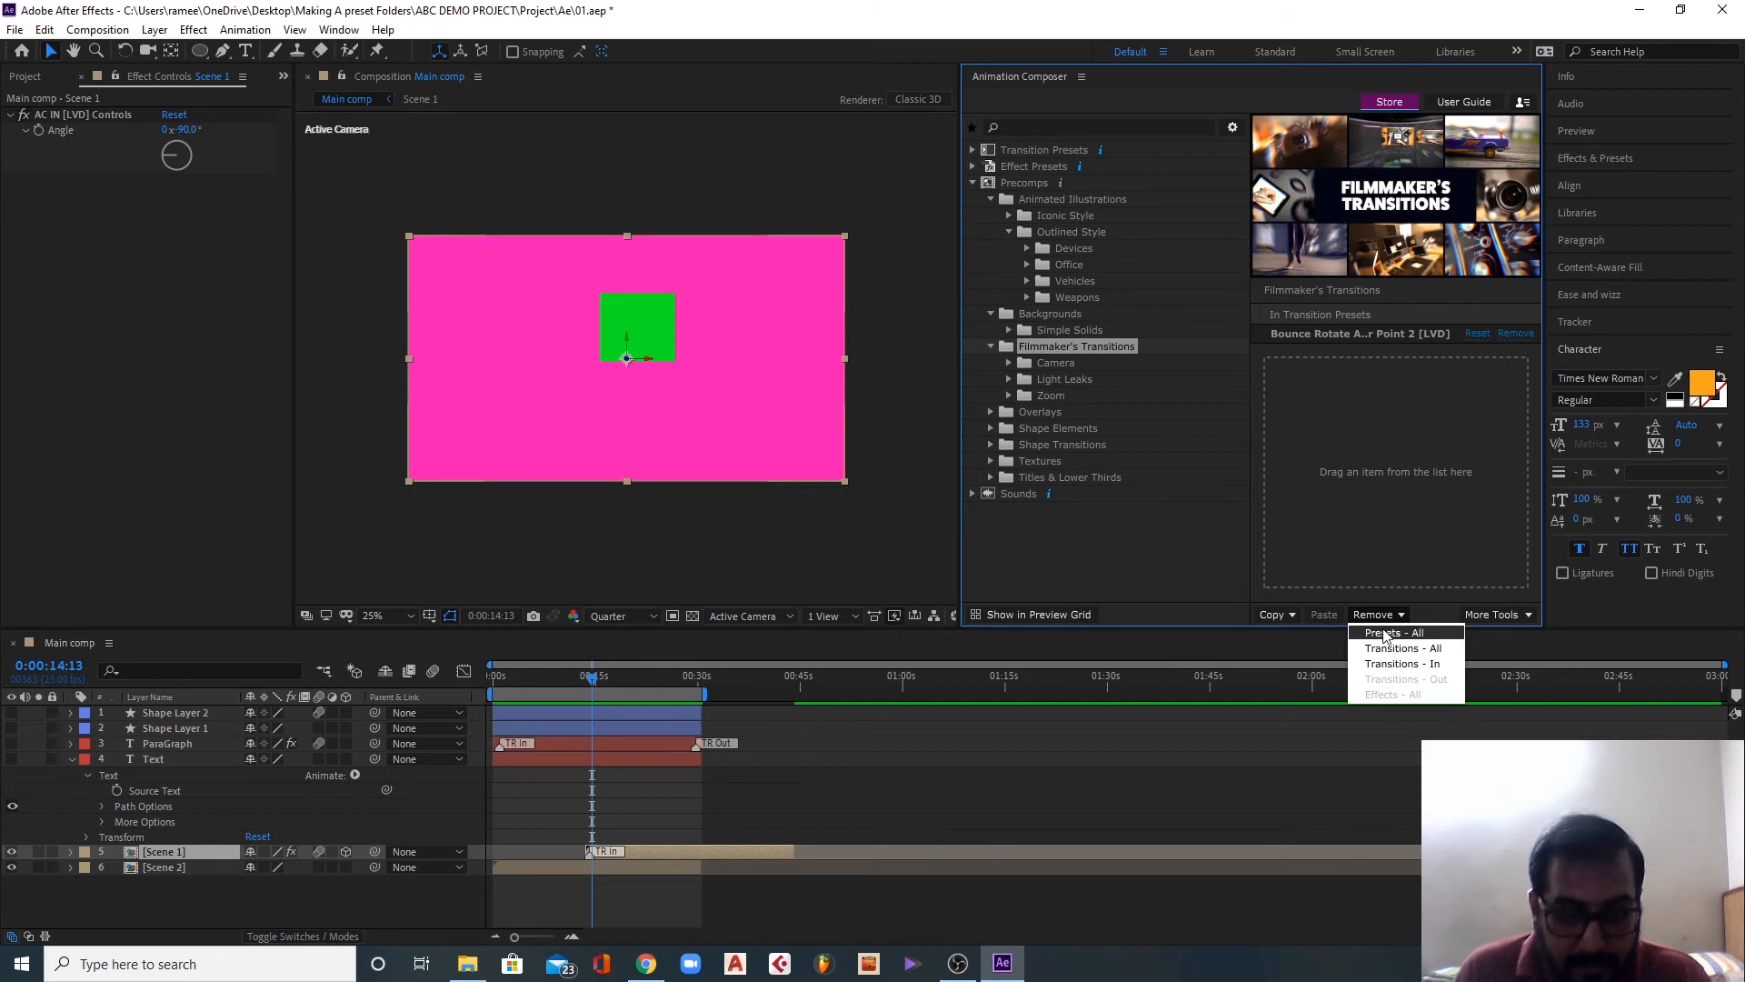
{"action": "left_click", "coordinate": [1383, 634]}
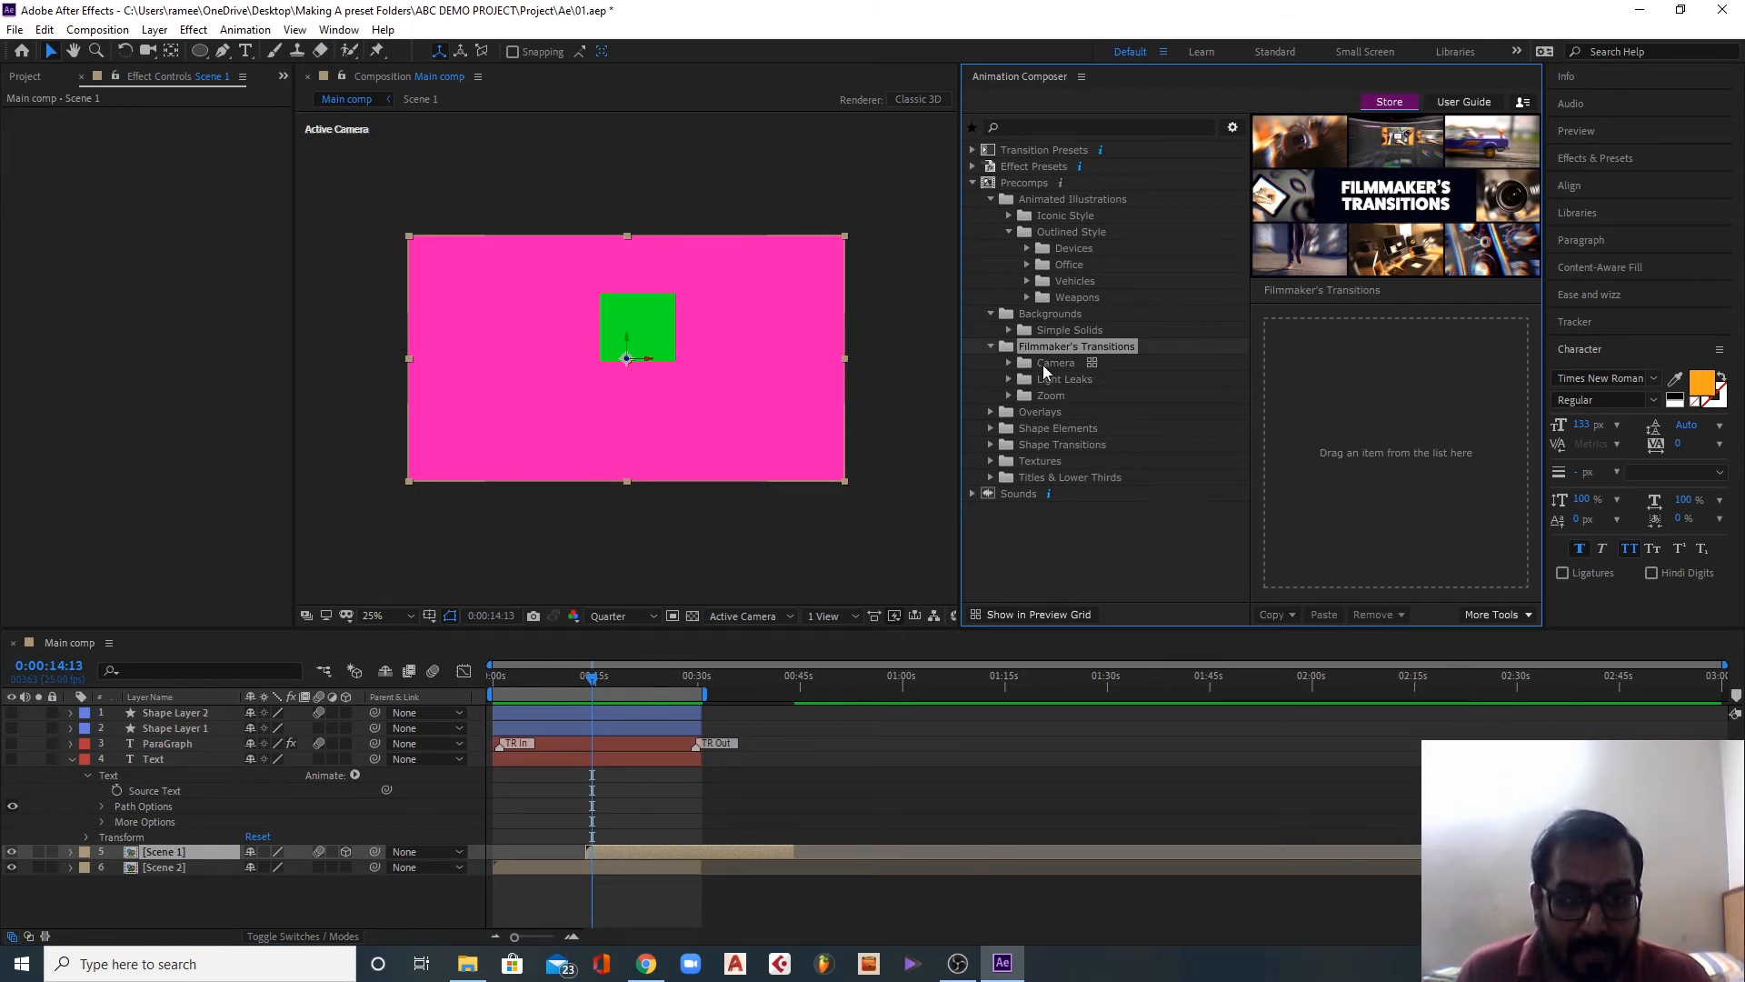
Step: Add the Camera Flip 360 & Skew precomp from Filmmaker's Transitions above the Scene 1 layer at 0:00:14:13
{"action": "left_click", "coordinate": [1011, 362]}
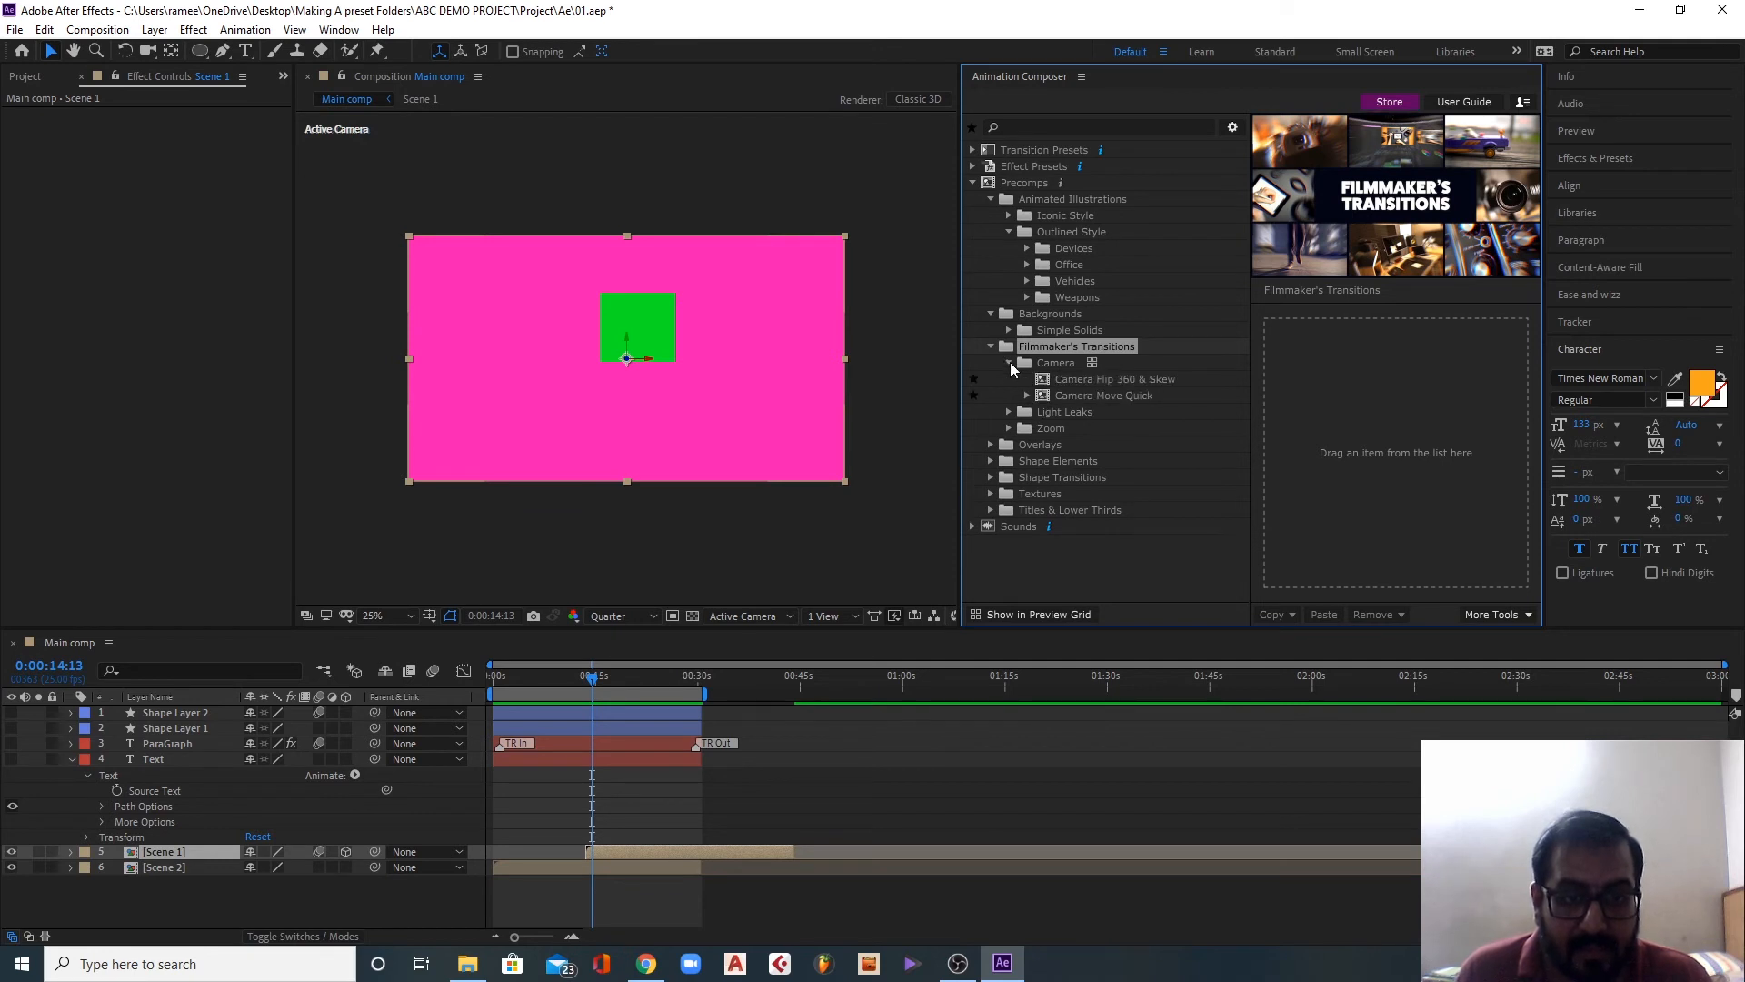
{"action": "left_click", "coordinate": [1072, 380]}
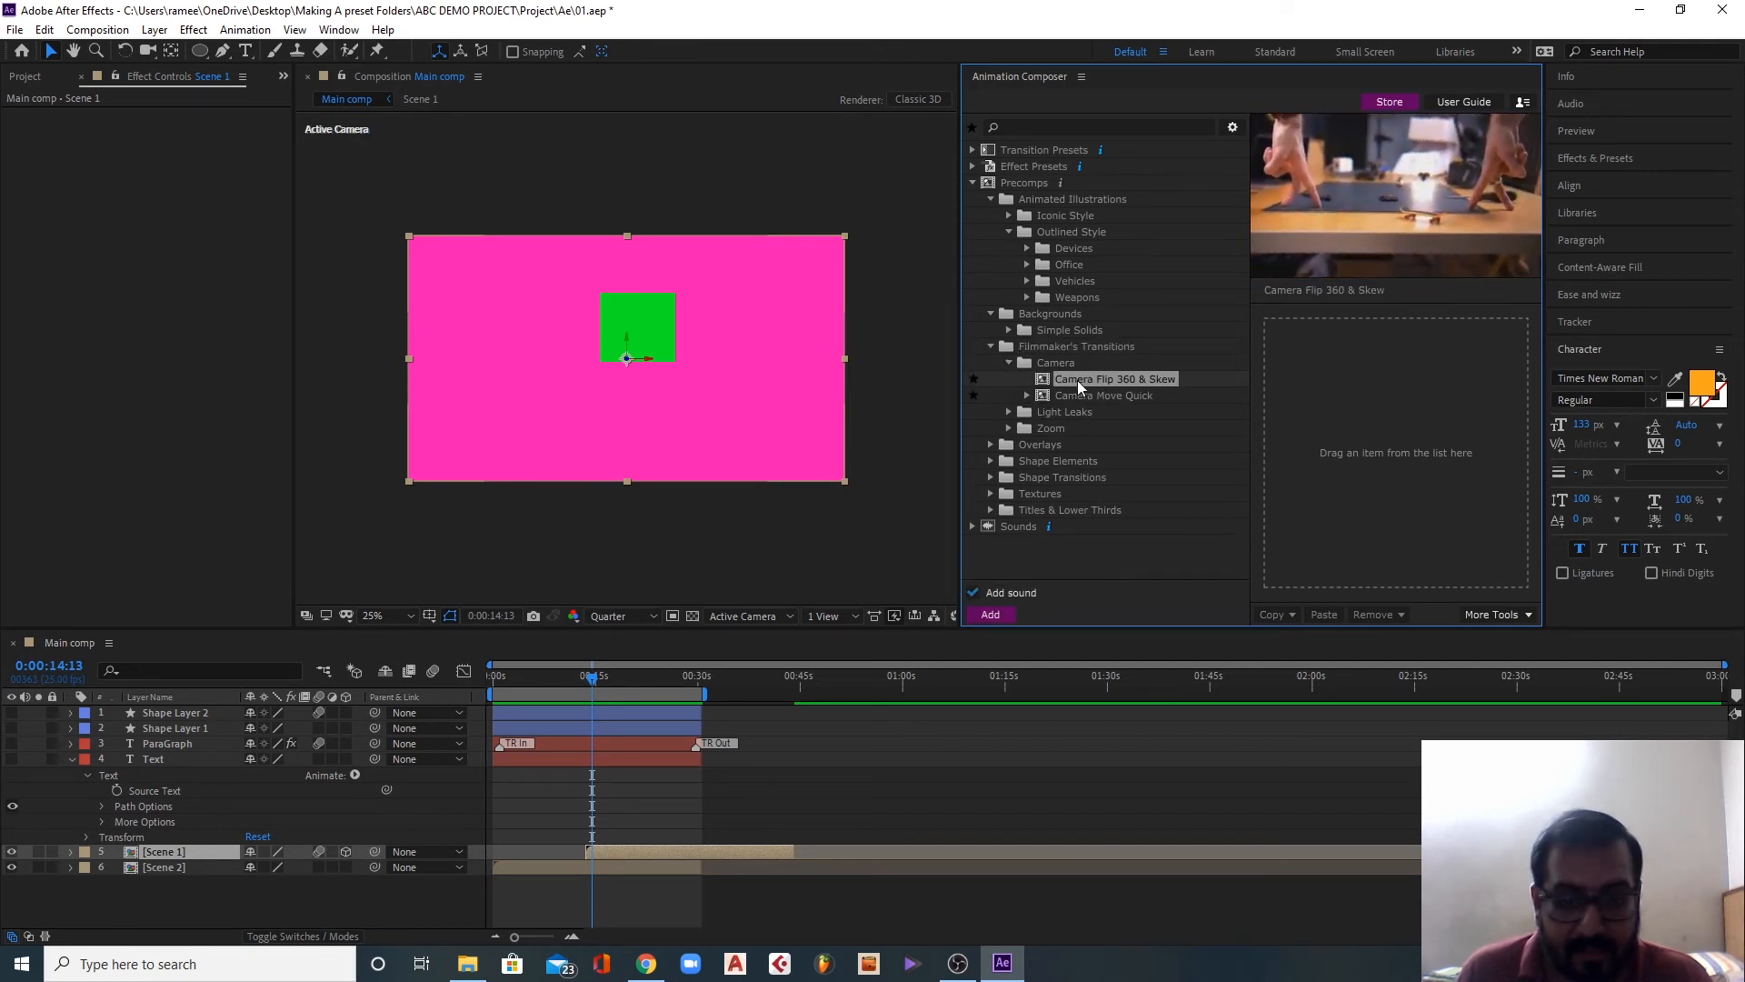
{"action": "left_click_drag", "start_coordinate": [1072, 380], "coordinate": [1349, 417]}
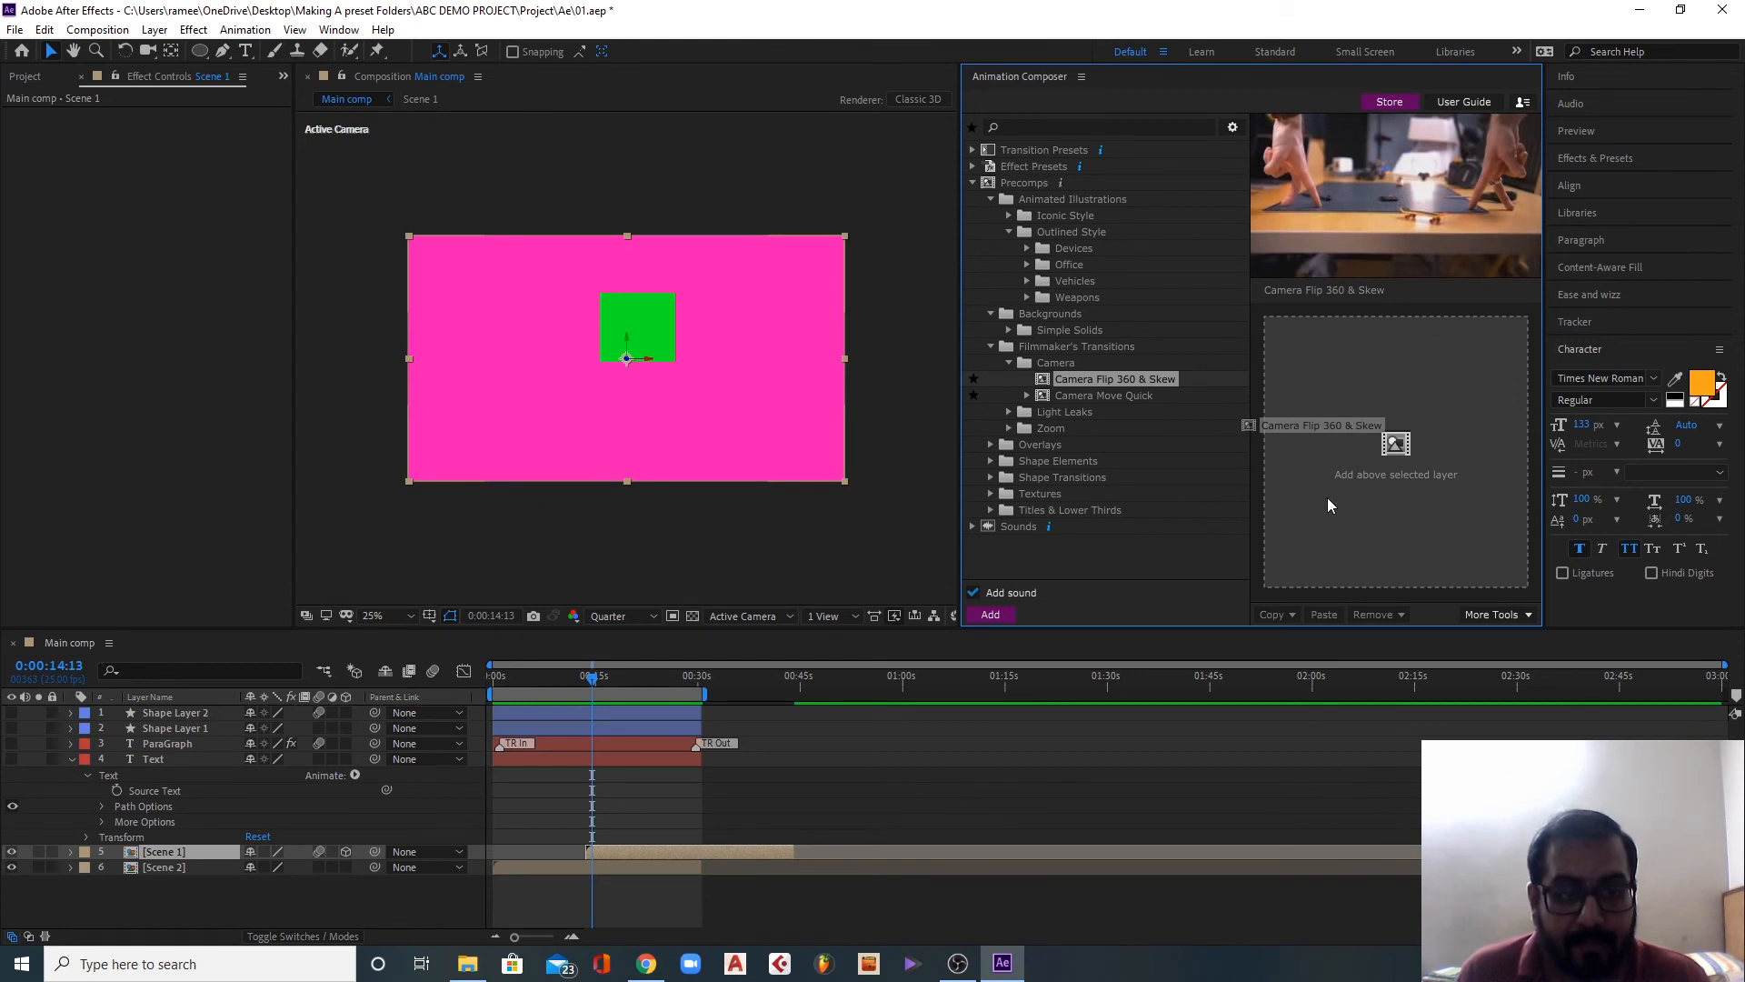
{"action": "left_click_drag", "start_coordinate": [1008, 841], "coordinate": [1006, 840]}
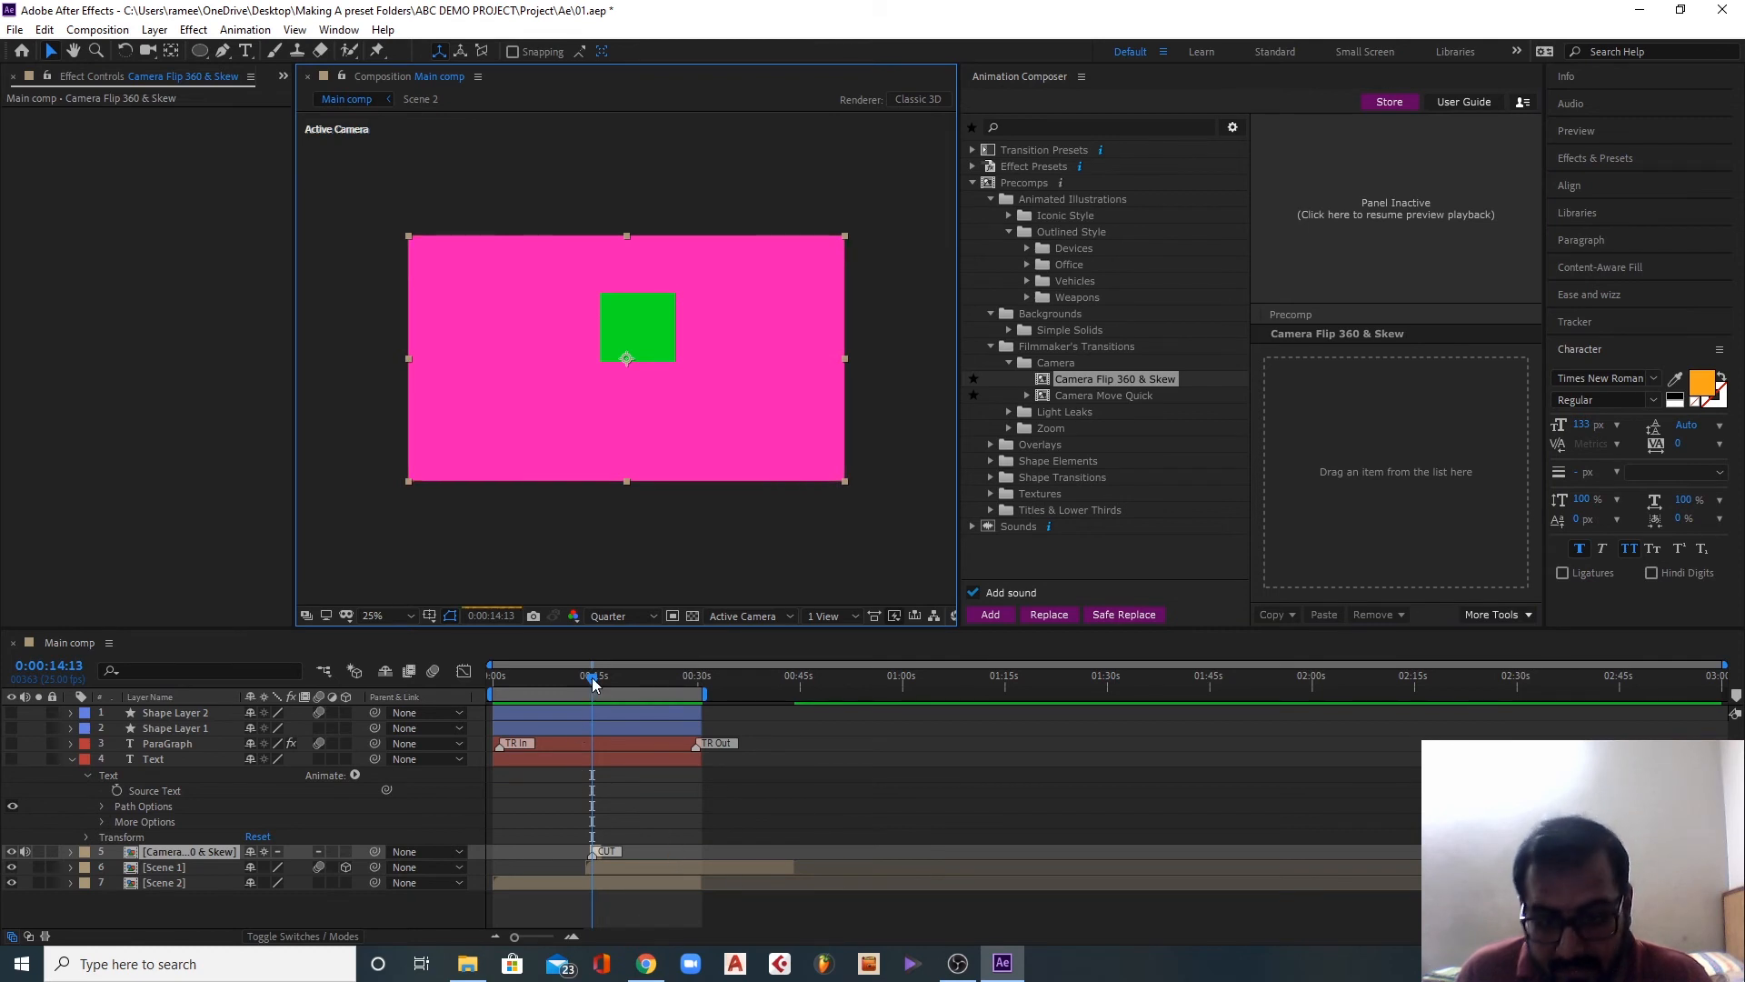
Step: Shift Scene 1 to start at about 16 seconds and set the time indicator to 0:00:14:06
{"action": "left_click_drag", "start_coordinate": [592, 684], "coordinate": [591, 677]}
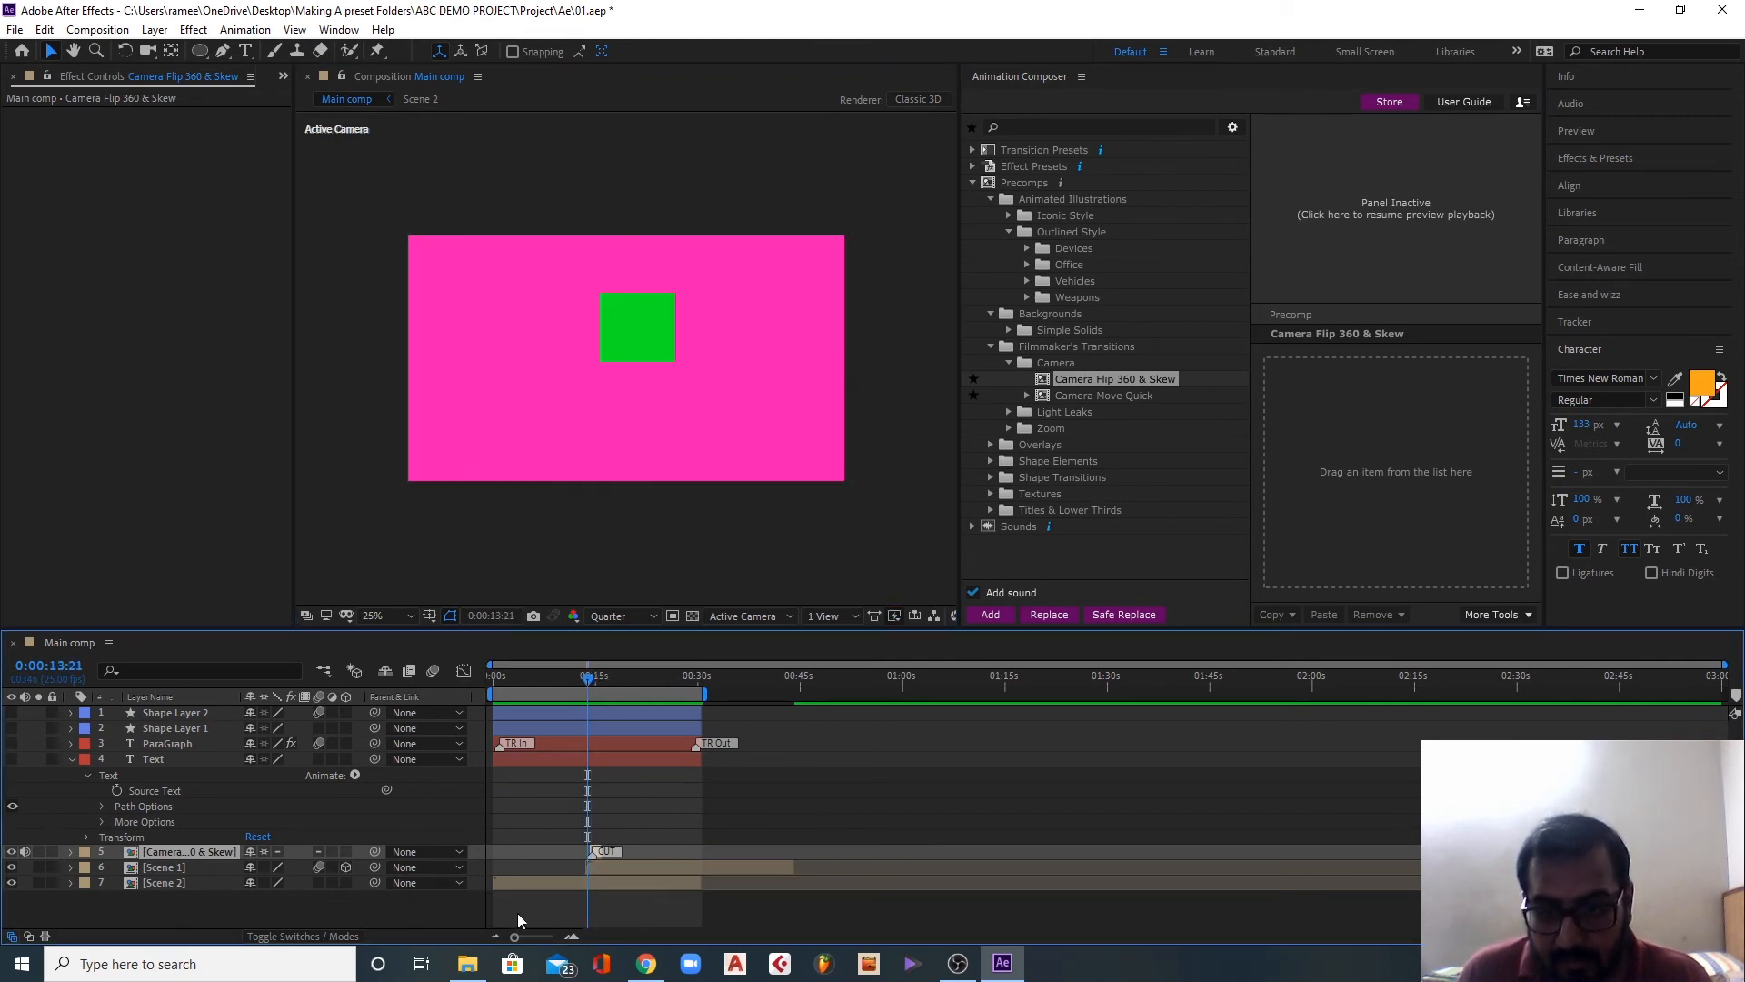
{"action": "left_click_drag", "start_coordinate": [515, 936], "coordinate": [544, 936]}
{"action": "left_click_drag", "start_coordinate": [727, 870], "coordinate": [789, 870]}
{"action": "left_click", "coordinate": [724, 678]}
{"action": "mouse_move", "coordinate": [725, 677]}
{"action": "left_mouse_down"}
{"action": "mouse_move", "coordinate": [750, 679]}
{"action": "mouse_move", "coordinate": [729, 678]}
{"action": "left_mouse_up"}
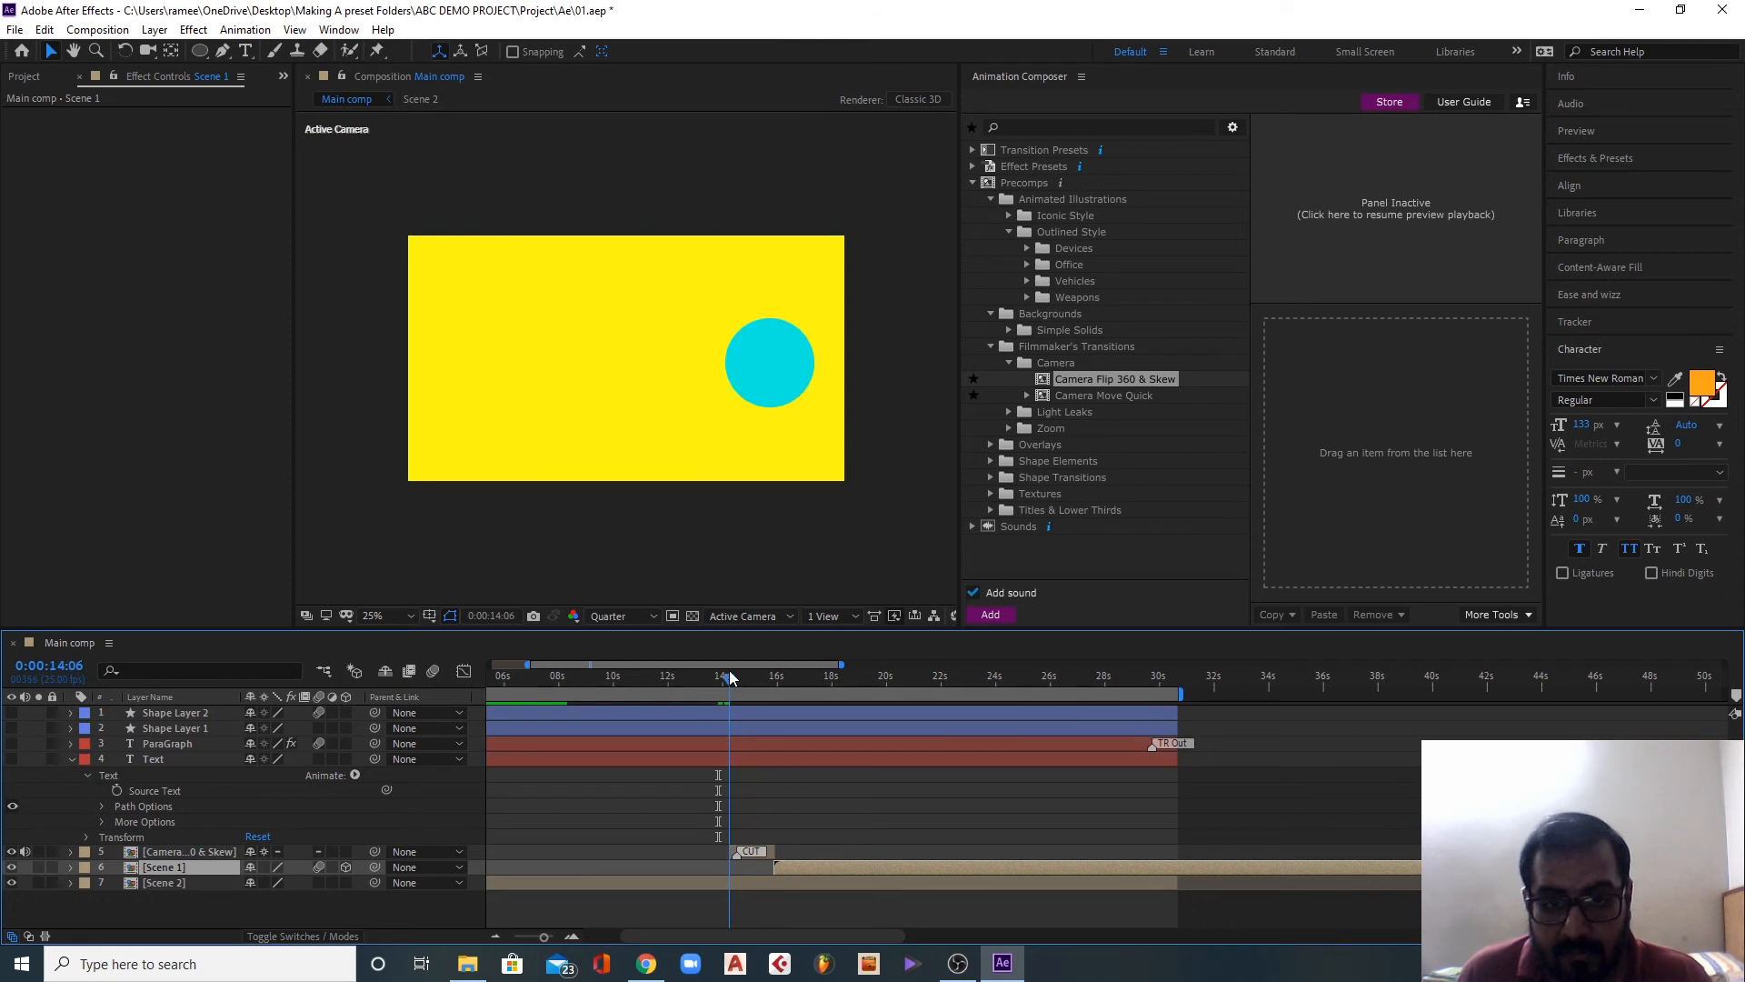
Step: Preview the camera flip transition, and undo Scene 1's shift and the added Camera Flip 360 & Skew precomp
{"action": "key", "text": "space"}
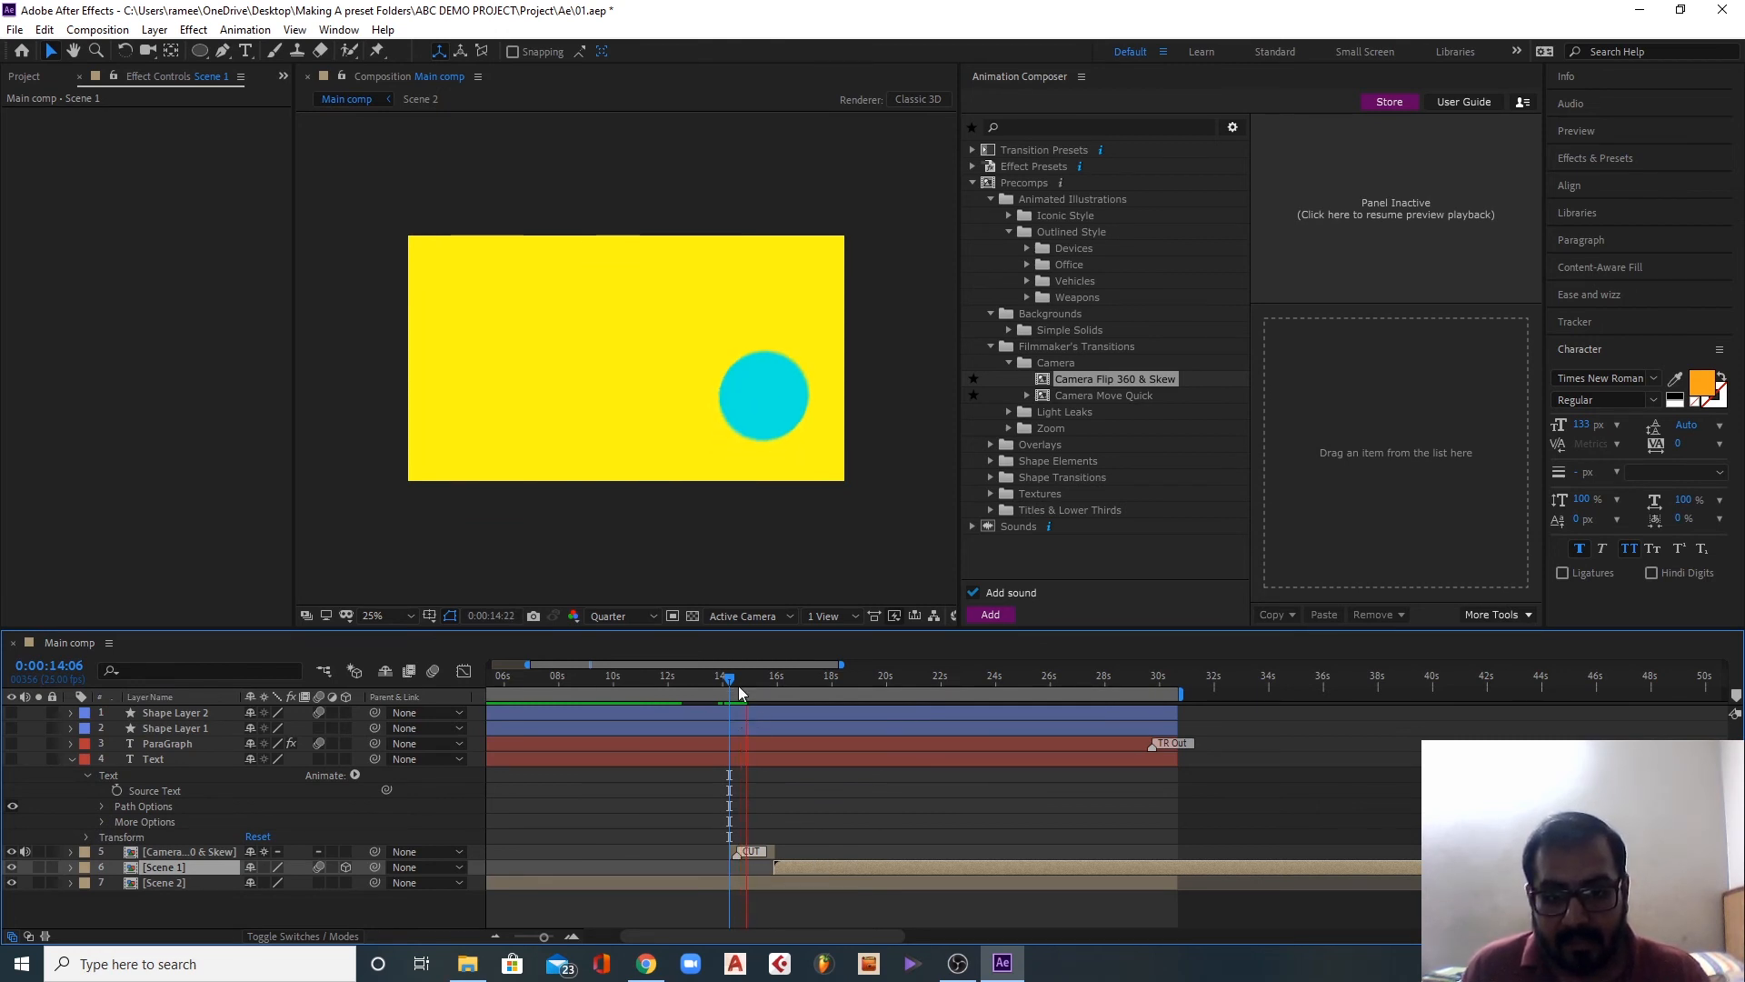
{"action": "left_click_drag", "start_coordinate": [751, 691], "coordinate": [718, 678]}
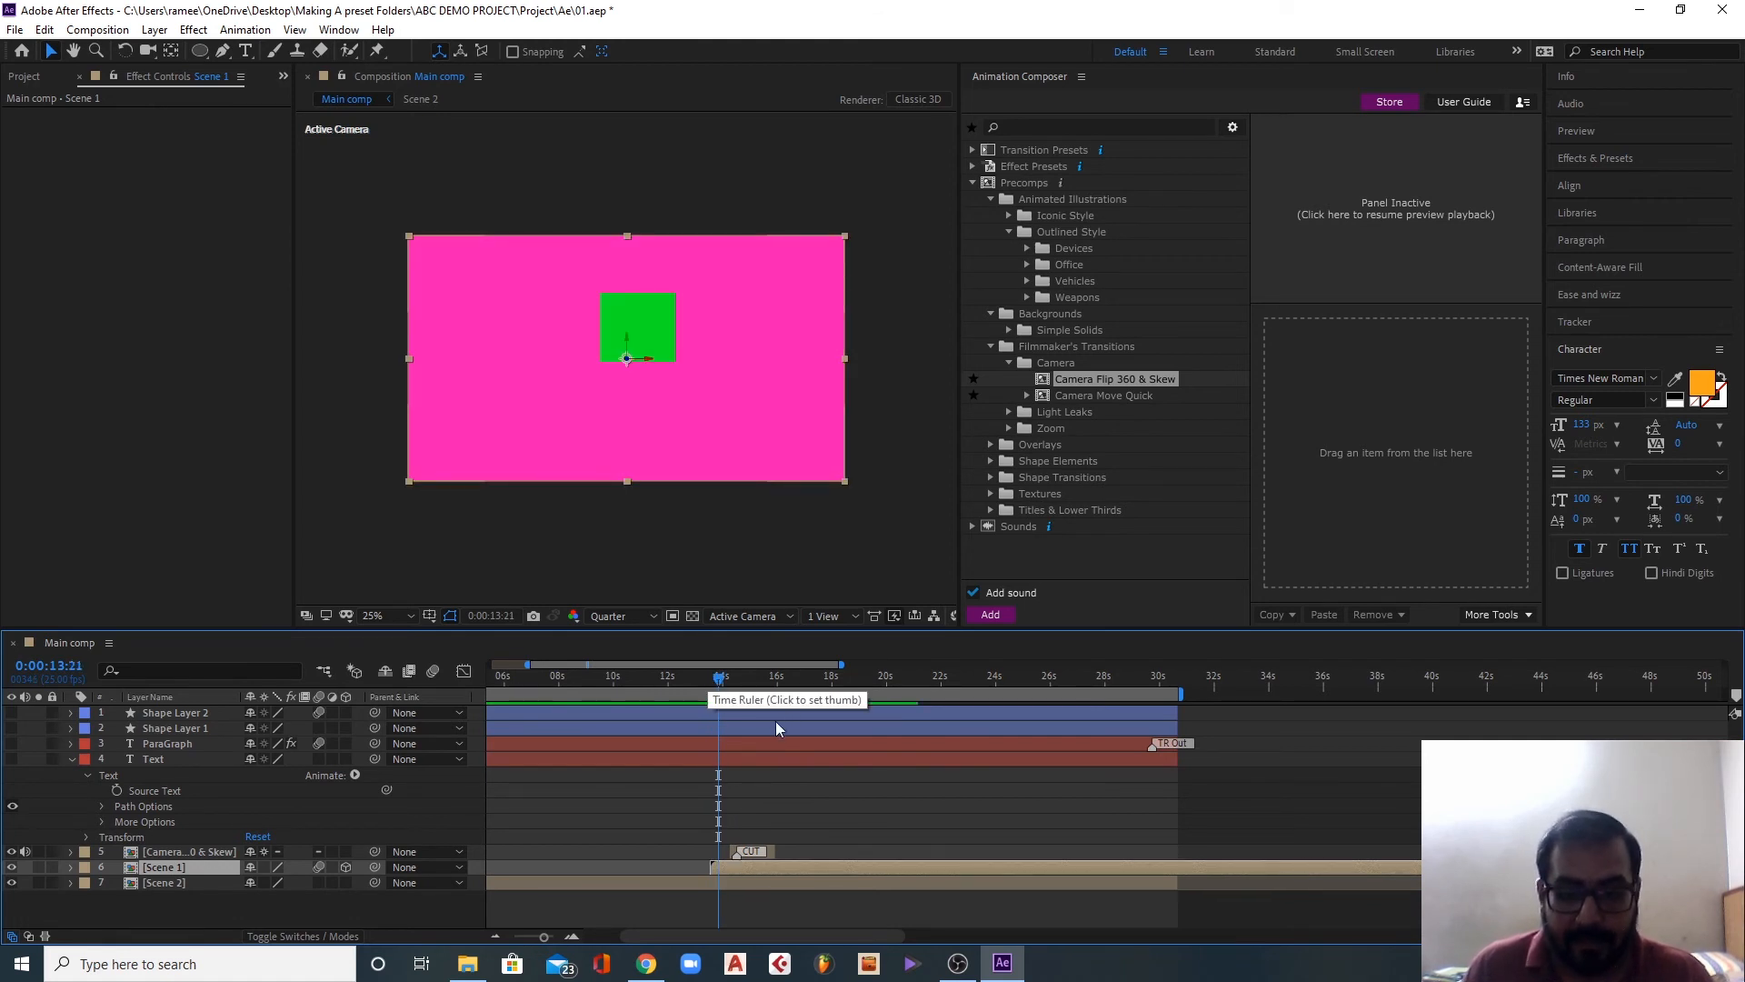
{"action": "key", "text": "ctrl+z"}
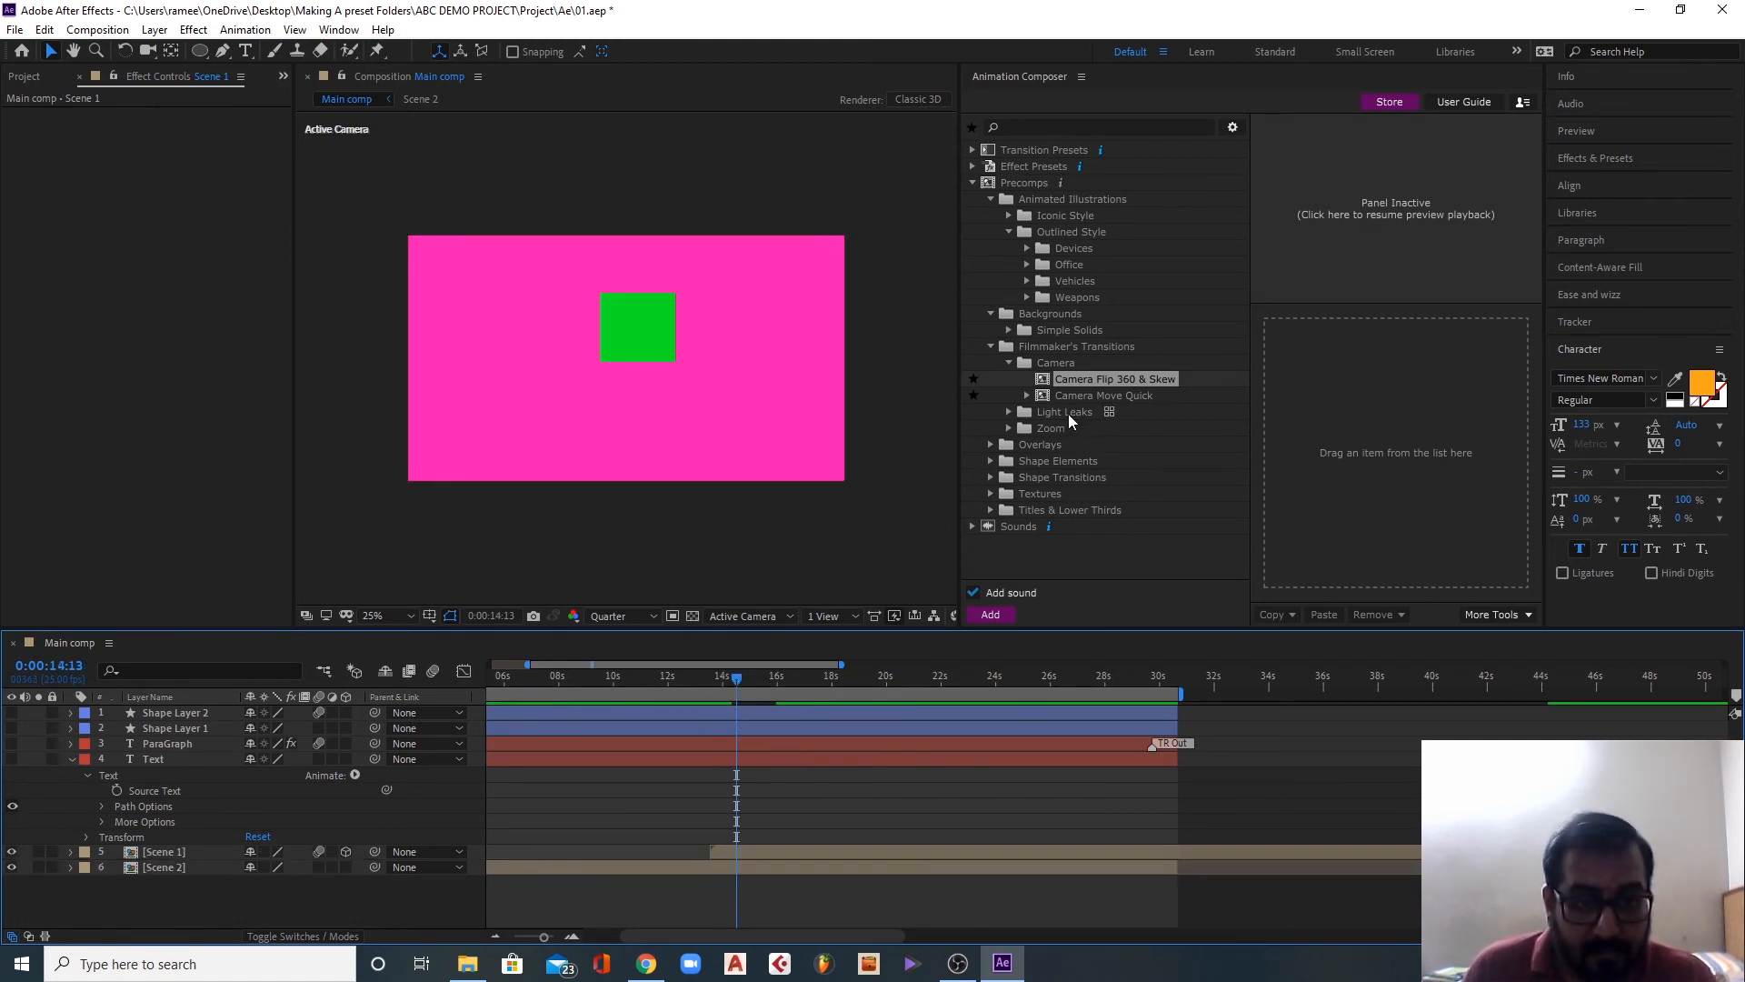
Step: View the Fixed Duration shape elements in the Preview Grid, and look at the Shape Transitions and Titles & Lower Thirds folders
{"action": "left_click", "coordinate": [991, 461]}
{"action": "double_click", "coordinate": [1059, 480]}
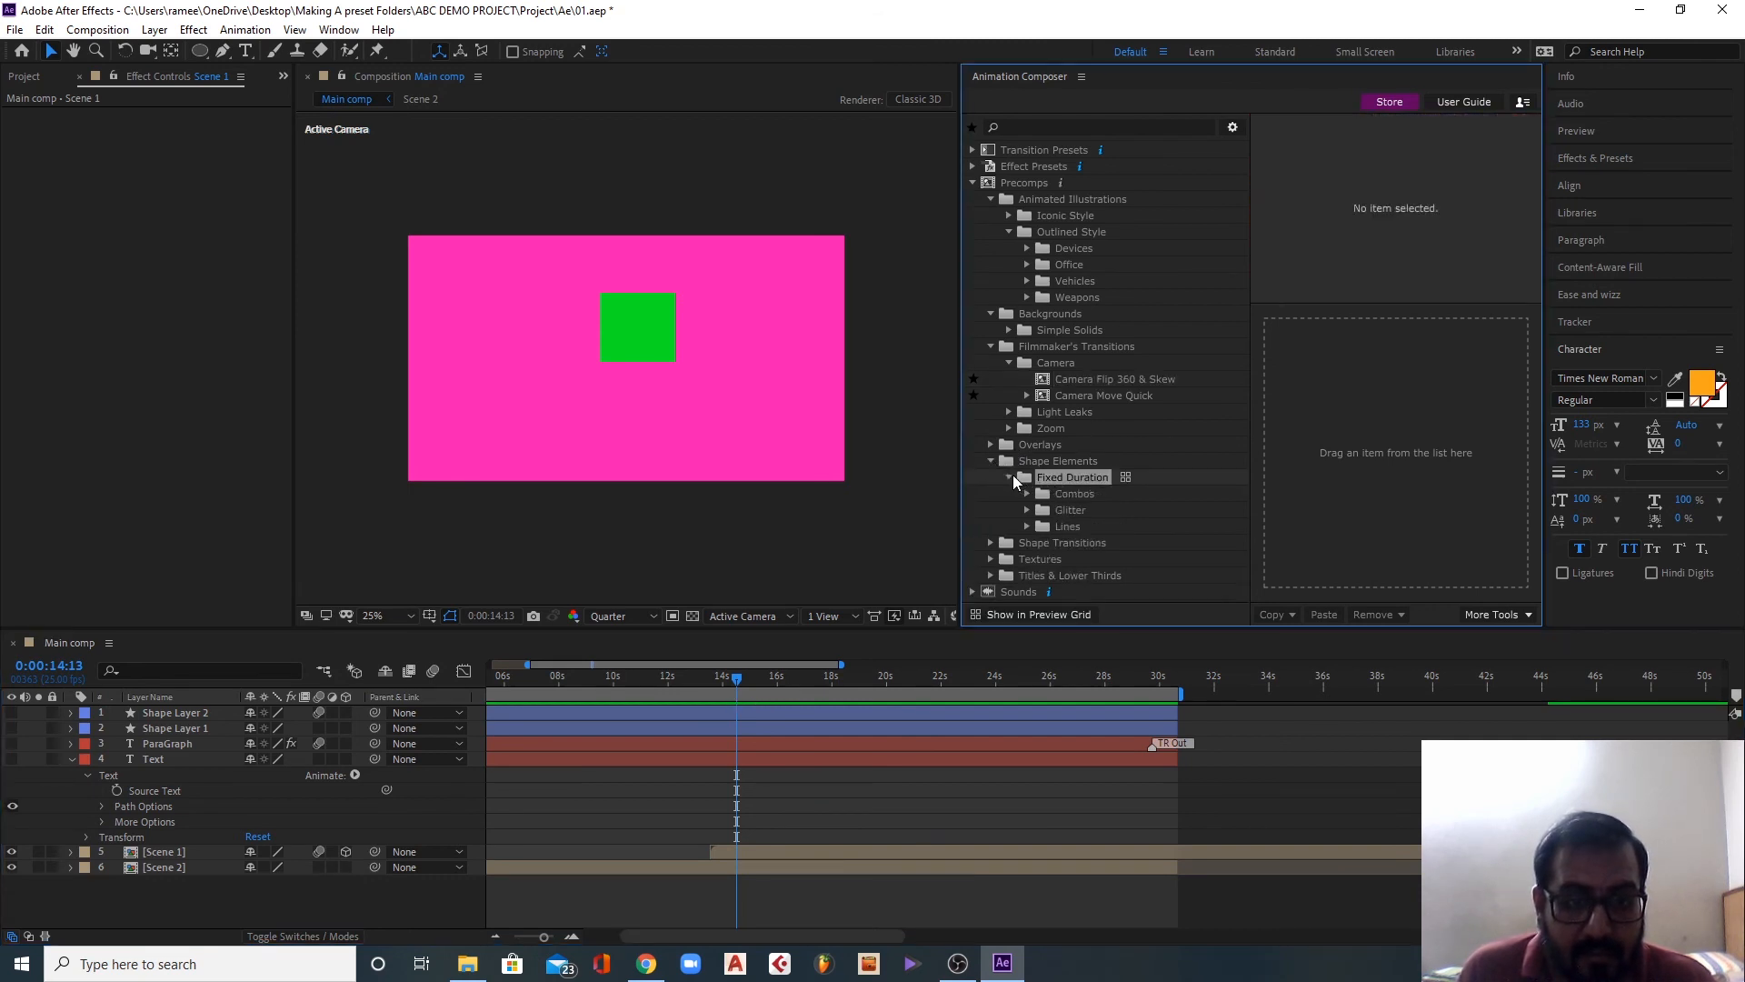
{"action": "left_click", "coordinate": [1125, 477]}
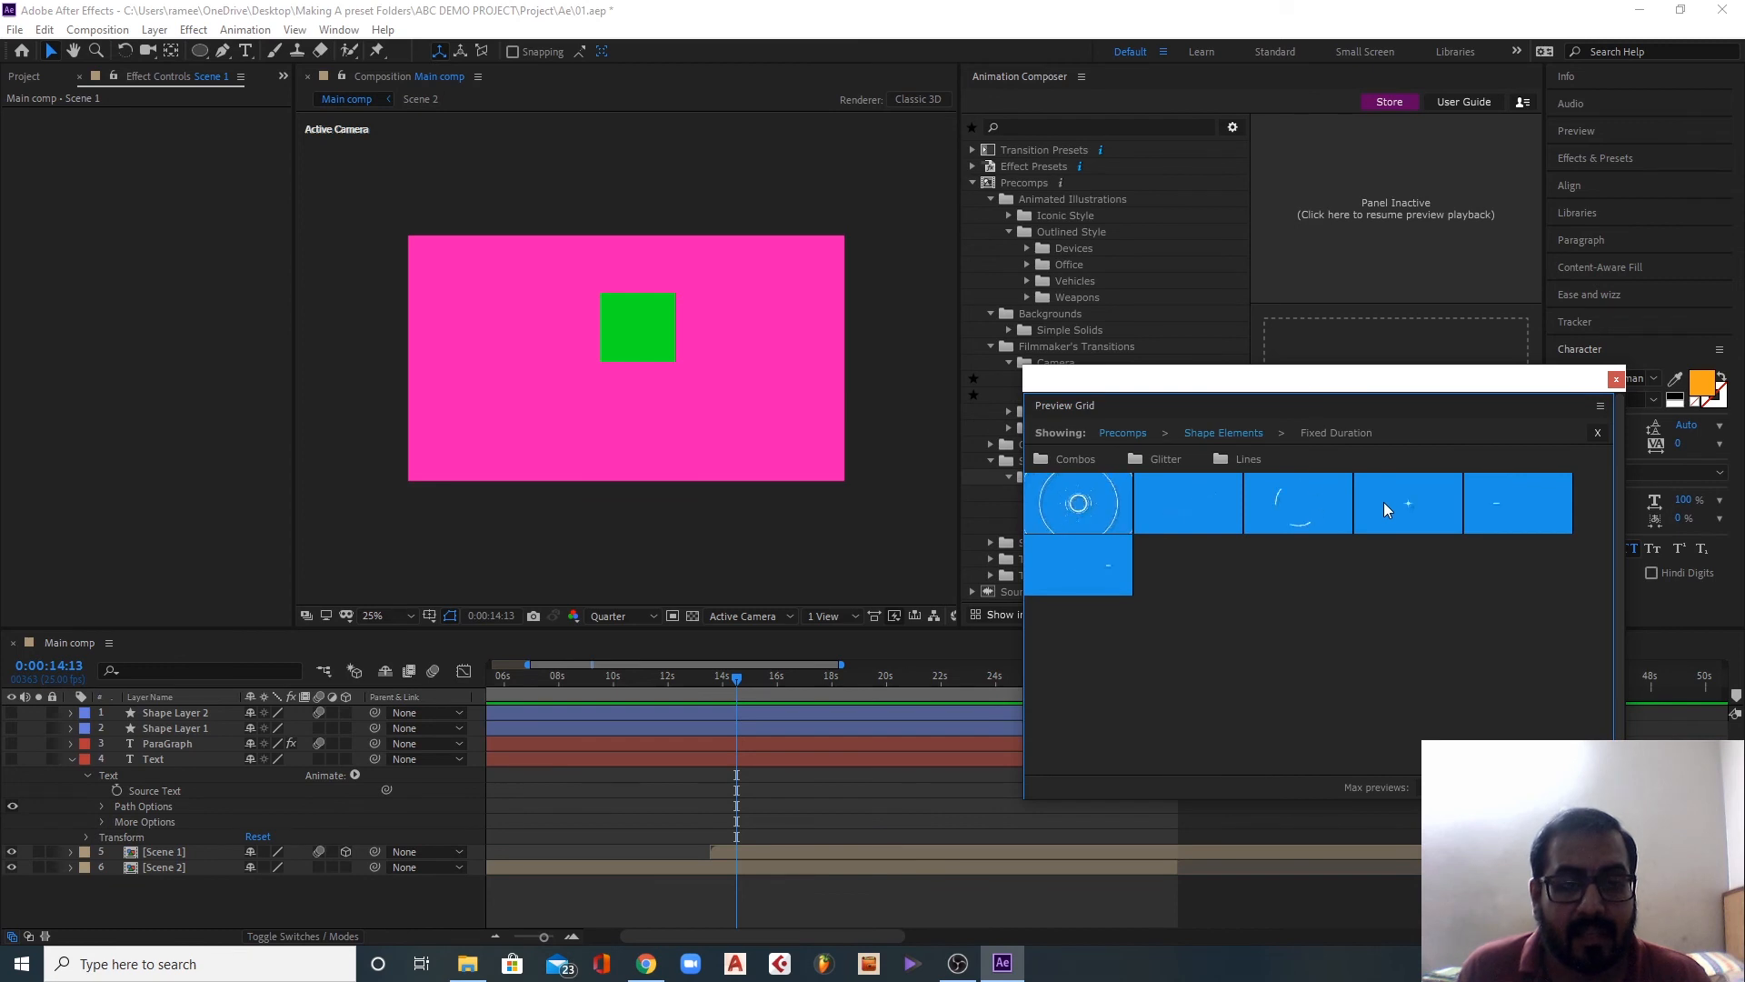
{"action": "left_click", "coordinate": [1617, 380]}
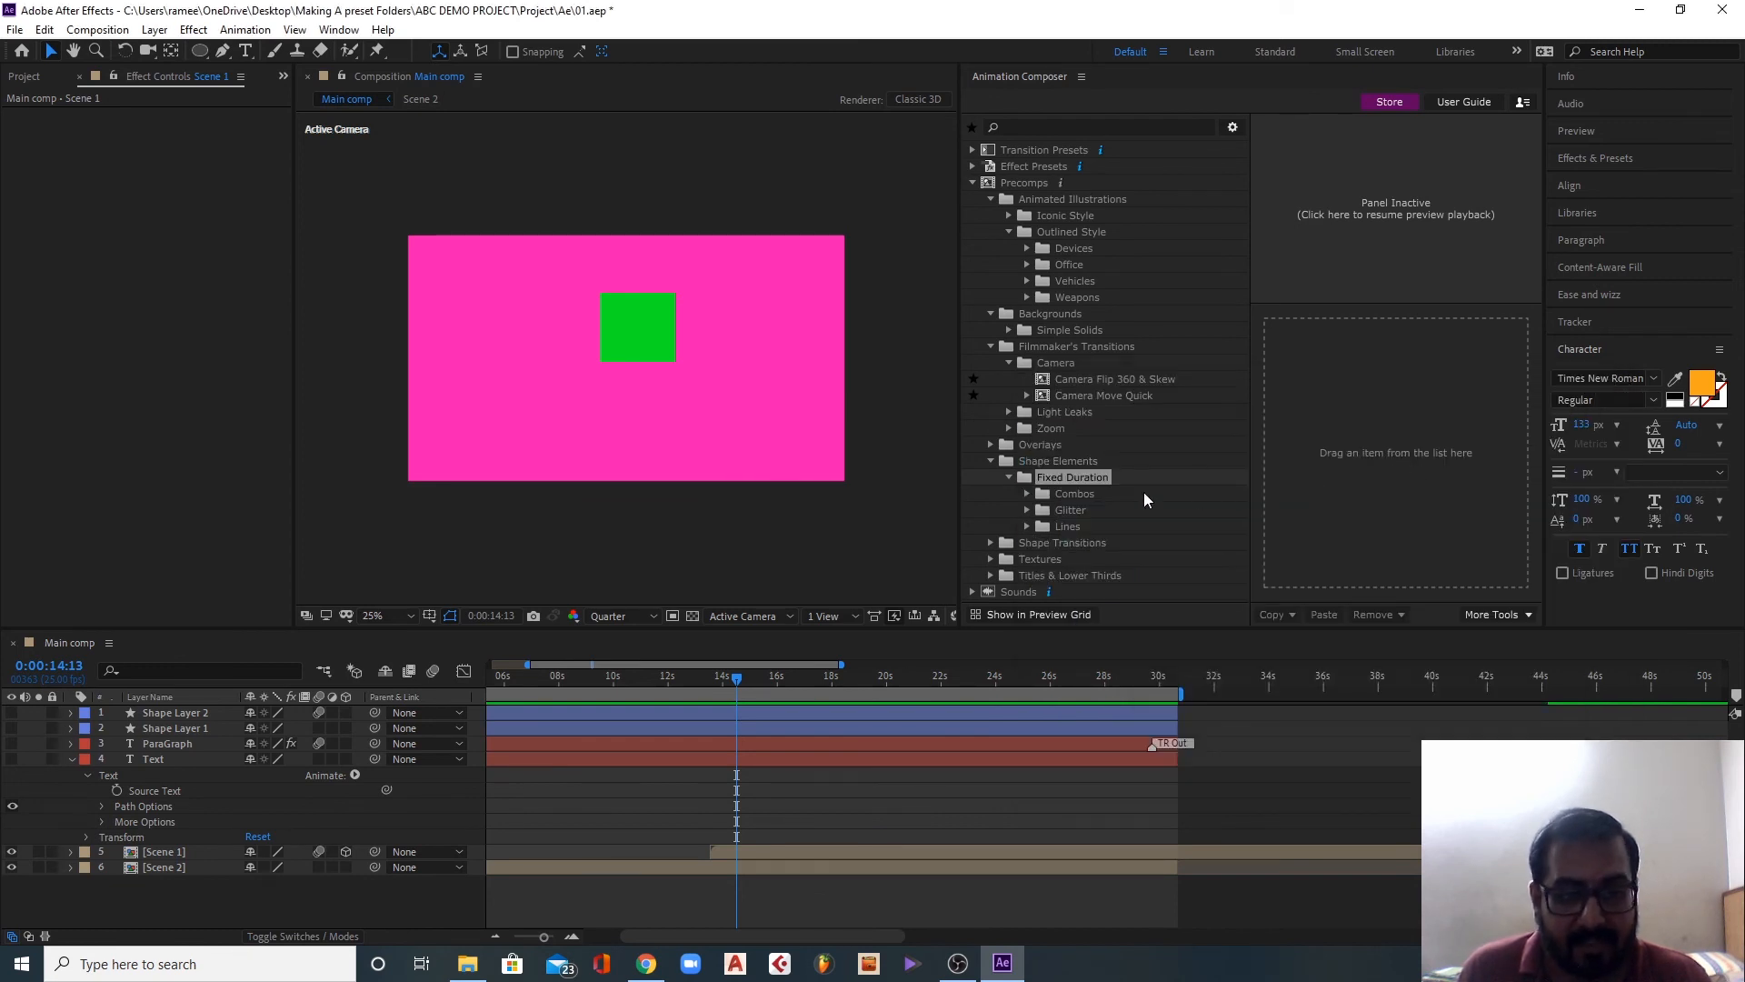
{"action": "left_click", "coordinate": [1009, 543]}
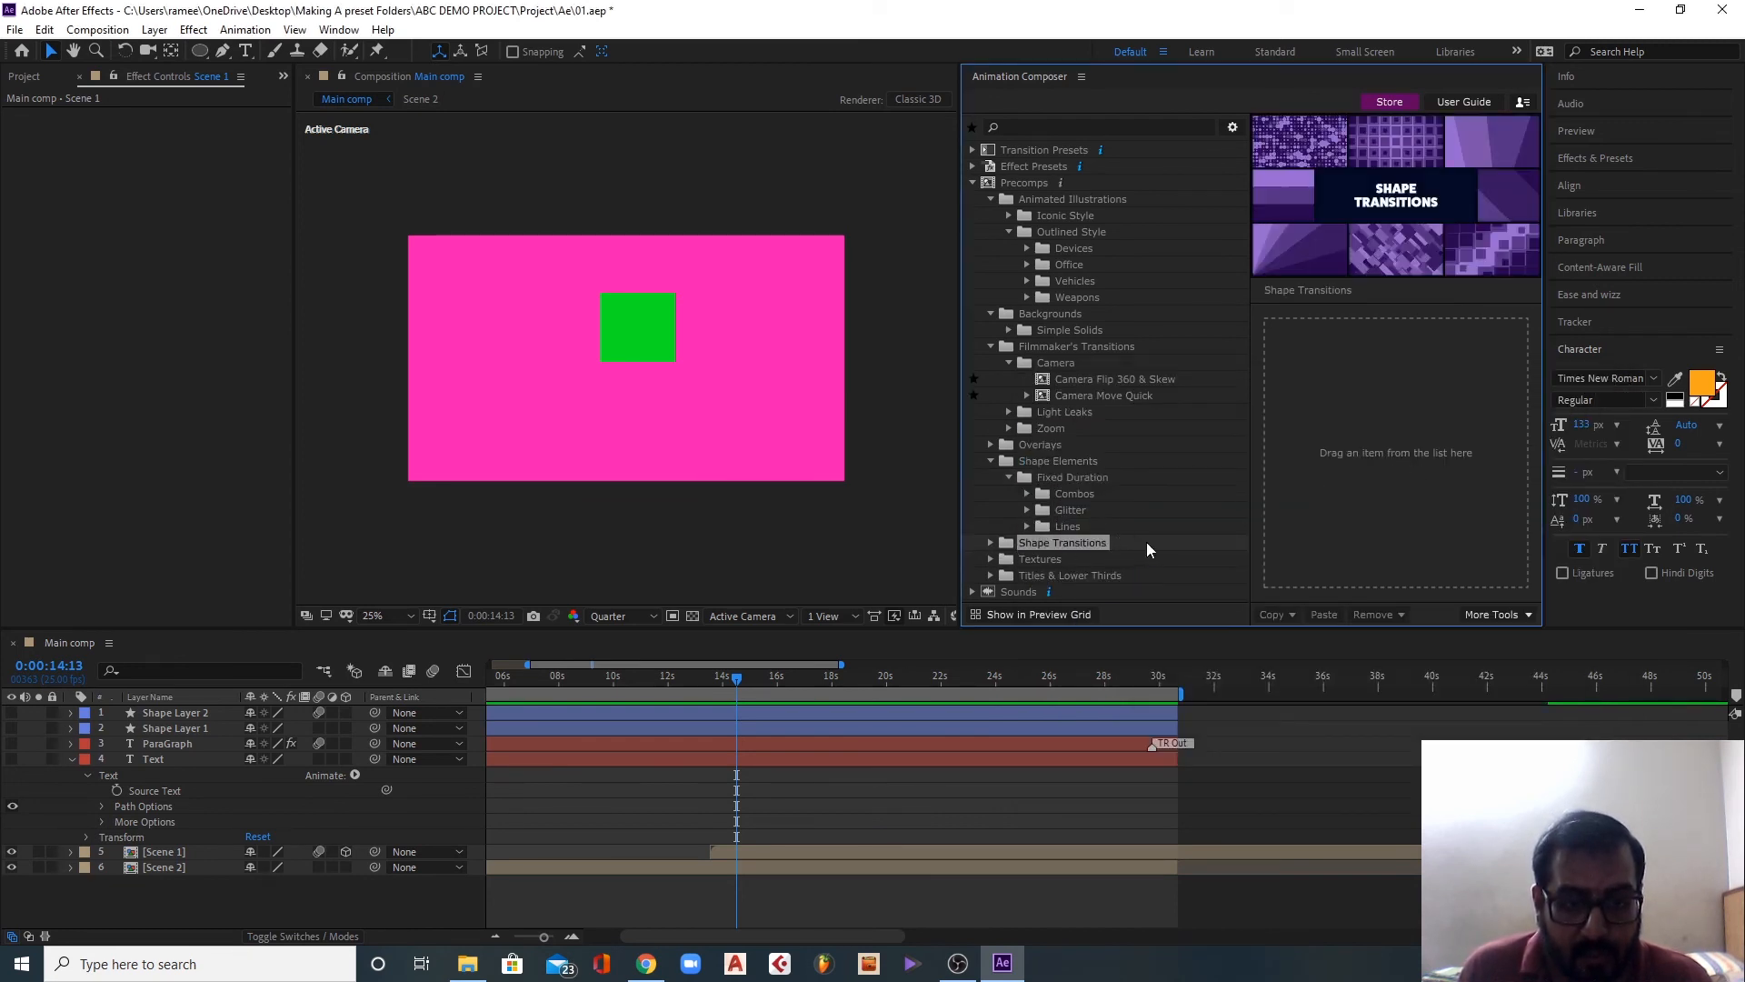
{"action": "left_click", "coordinate": [1045, 575]}
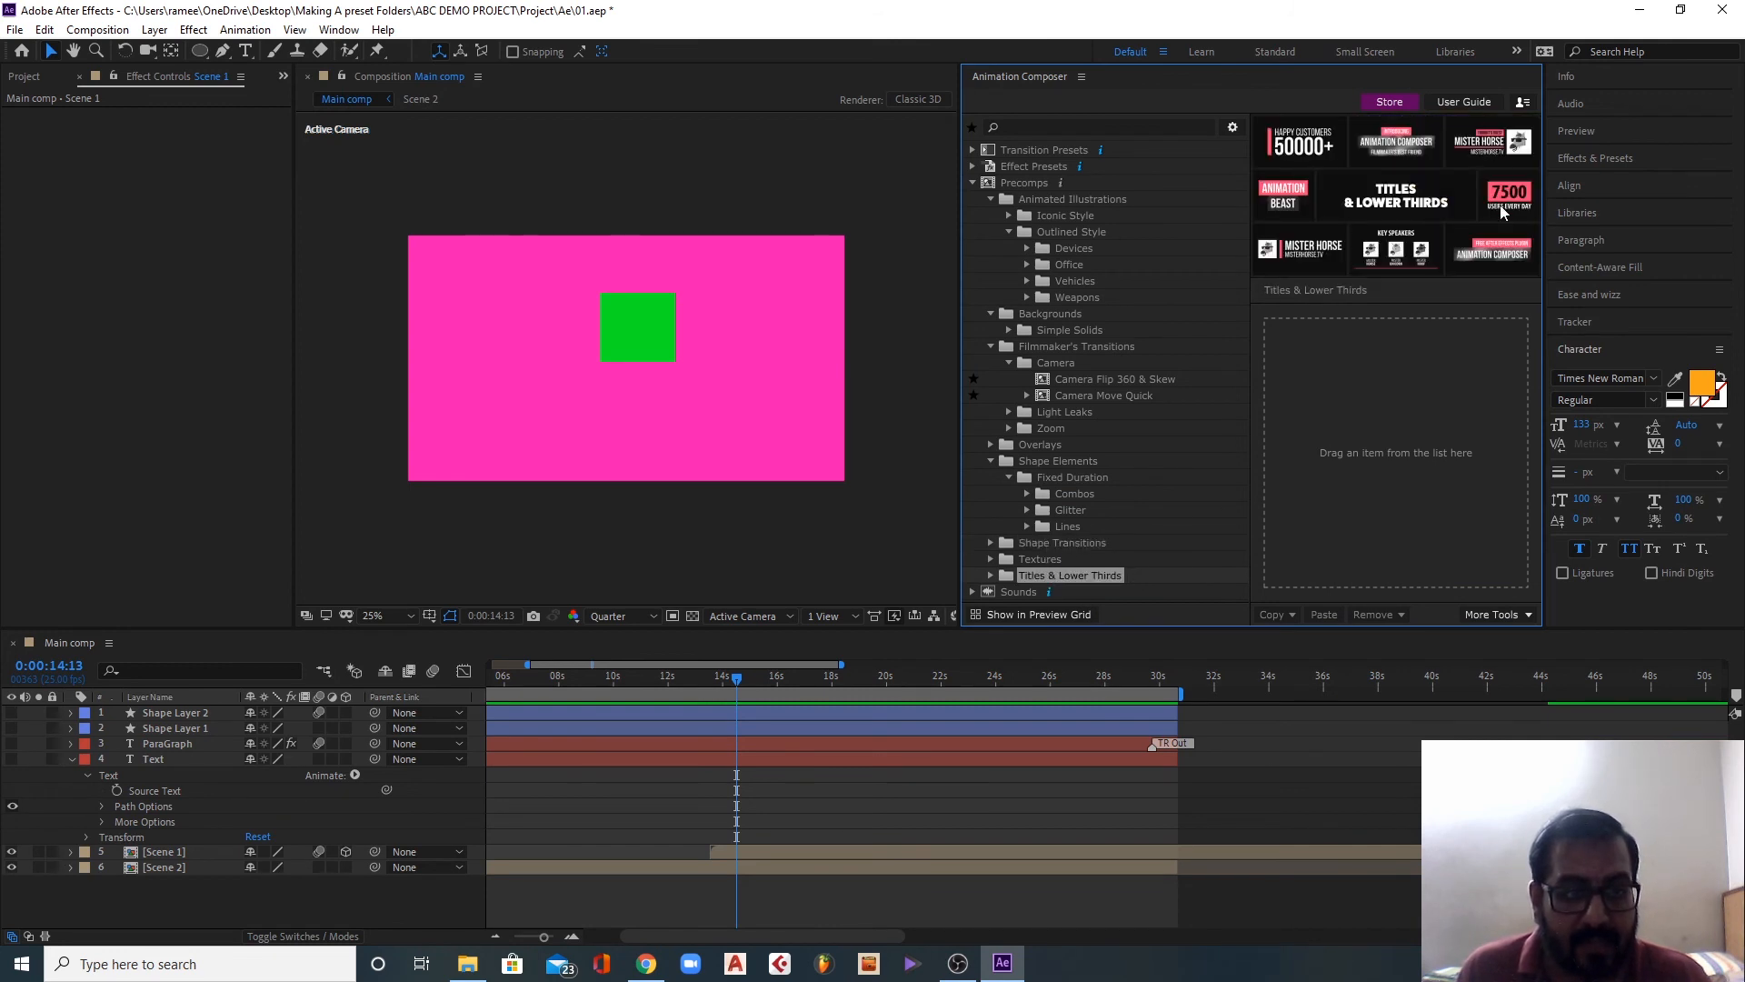
Step: Add Arpeggiated UI Beep 06.wav from the Beep folder of Essential Sound Effects (Free Samples) to the composition at 0:00:14:13
{"action": "left_click", "coordinate": [971, 593]}
{"action": "scroll", "coordinate": [1019, 482], "scroll_direction": "down", "scroll_amount": 1}
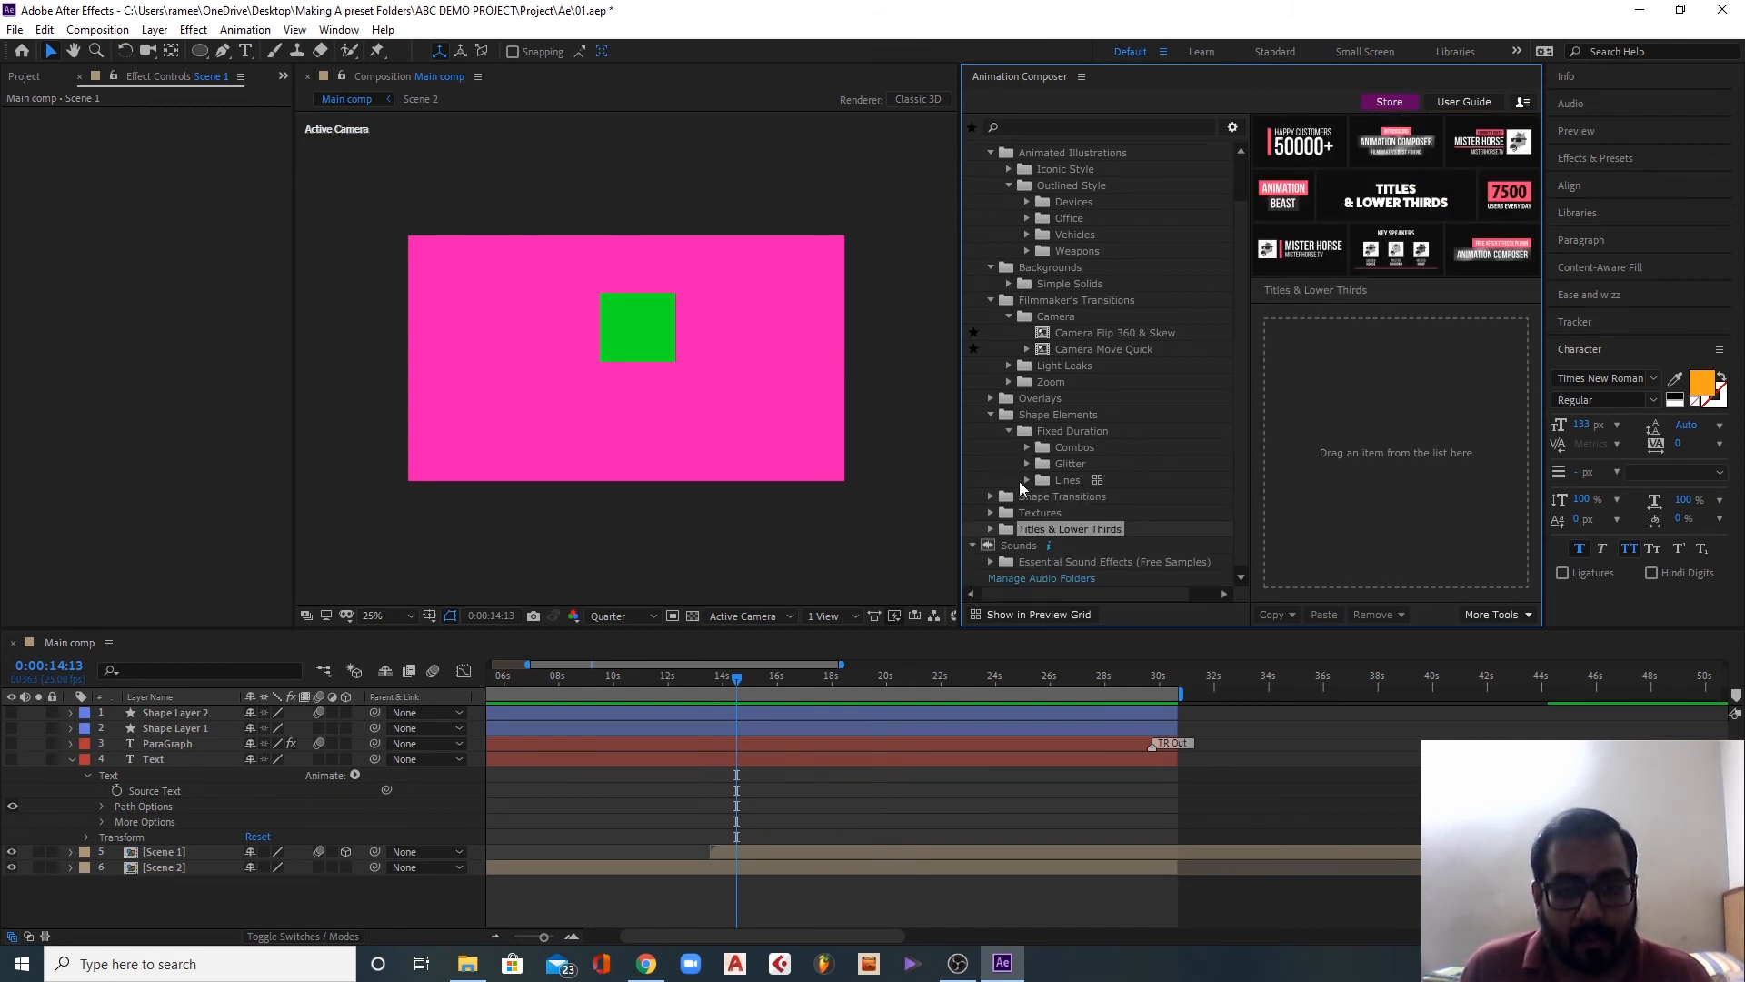
{"action": "left_click", "coordinate": [1007, 561]}
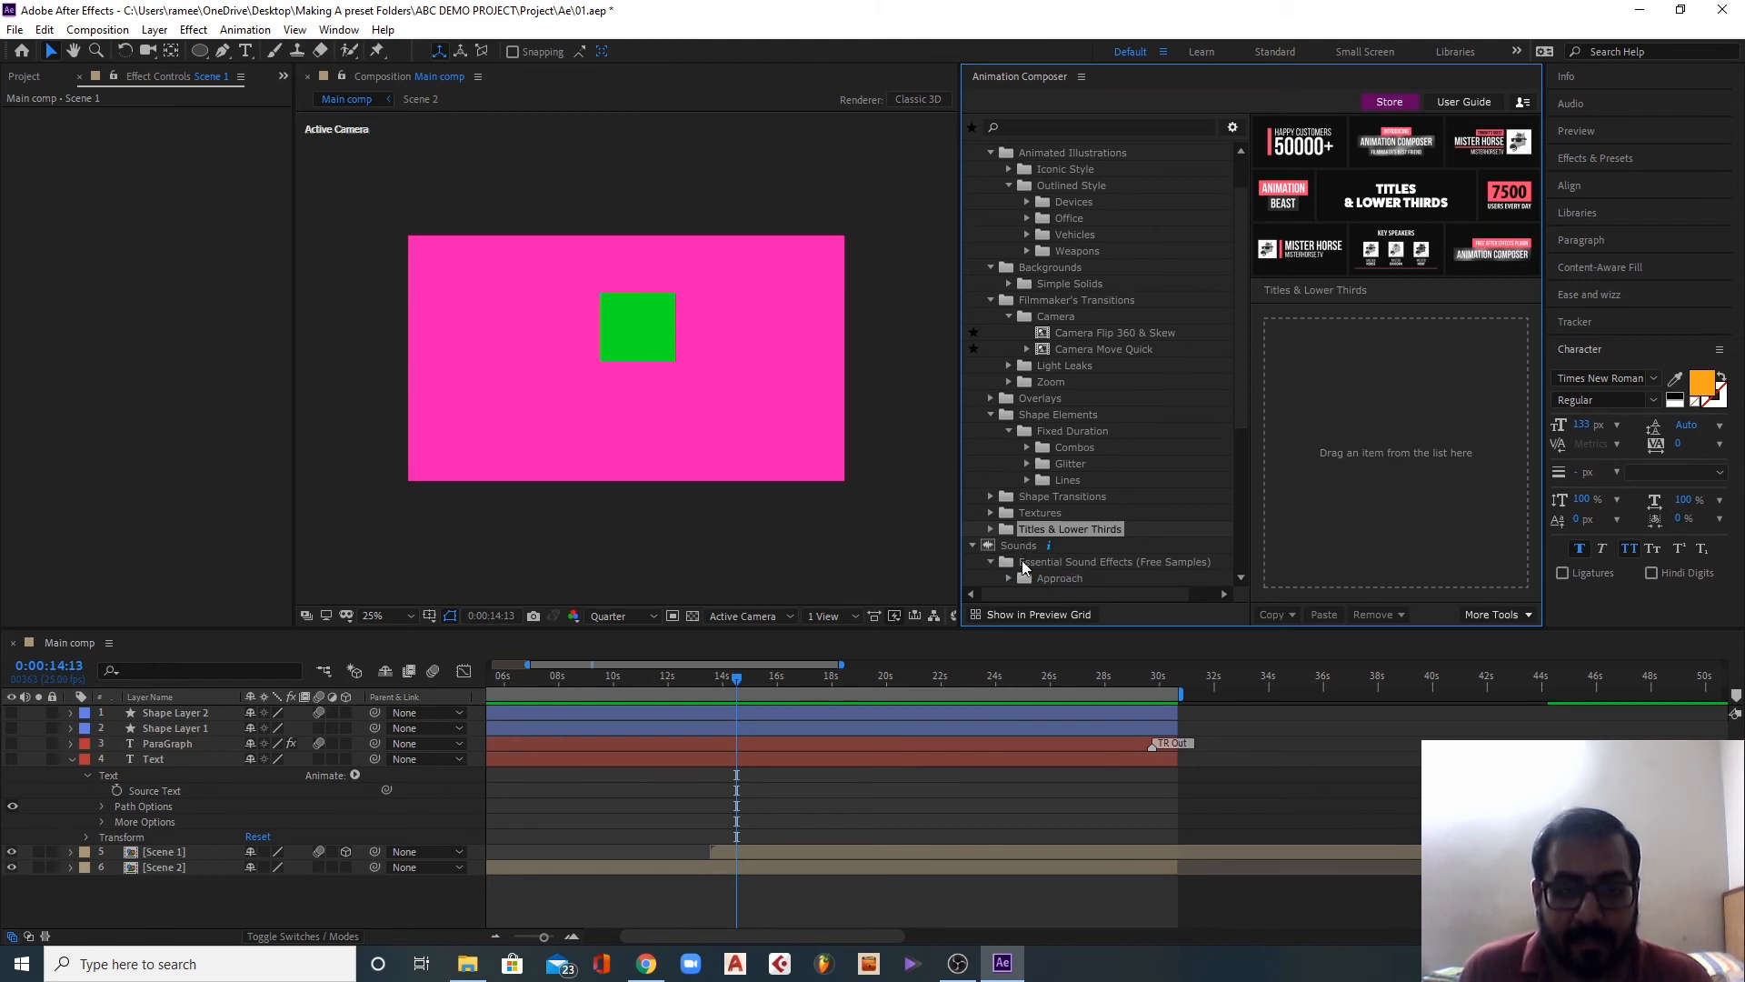
{"action": "scroll", "coordinate": [1036, 554], "scroll_direction": "down", "scroll_amount": 5}
{"action": "left_click", "coordinate": [1037, 367]}
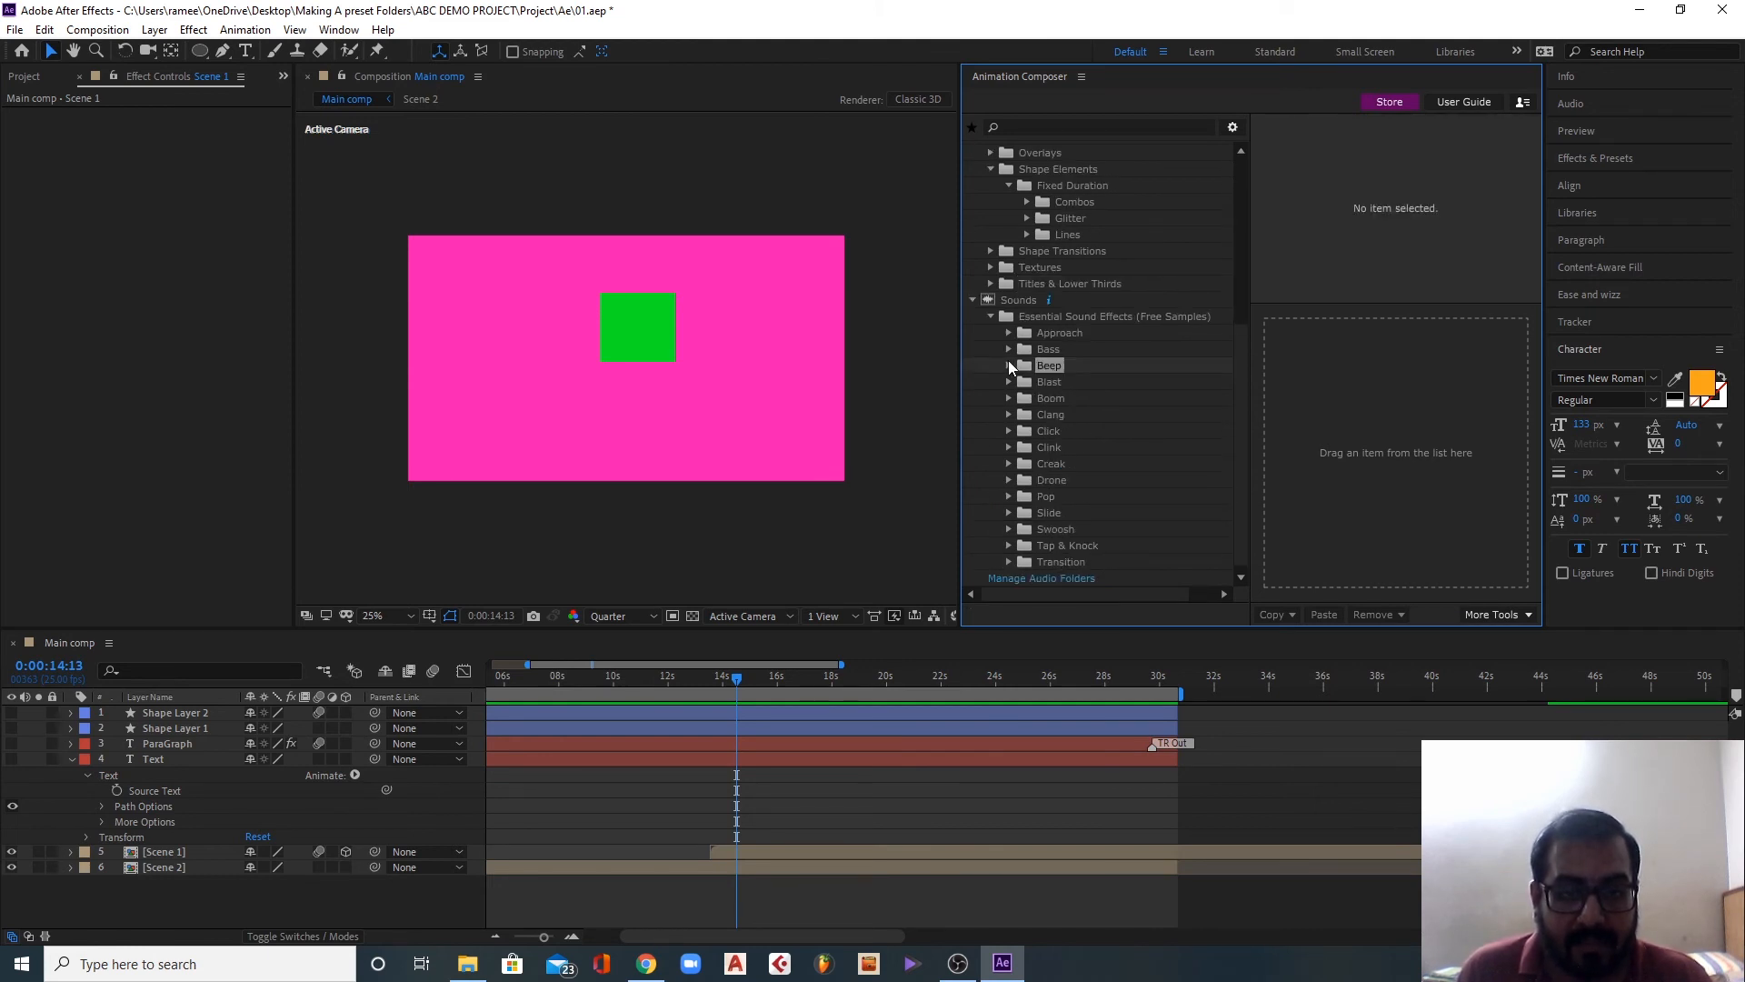
{"action": "left_click", "coordinate": [1010, 364]}
{"action": "left_click", "coordinate": [1091, 381]}
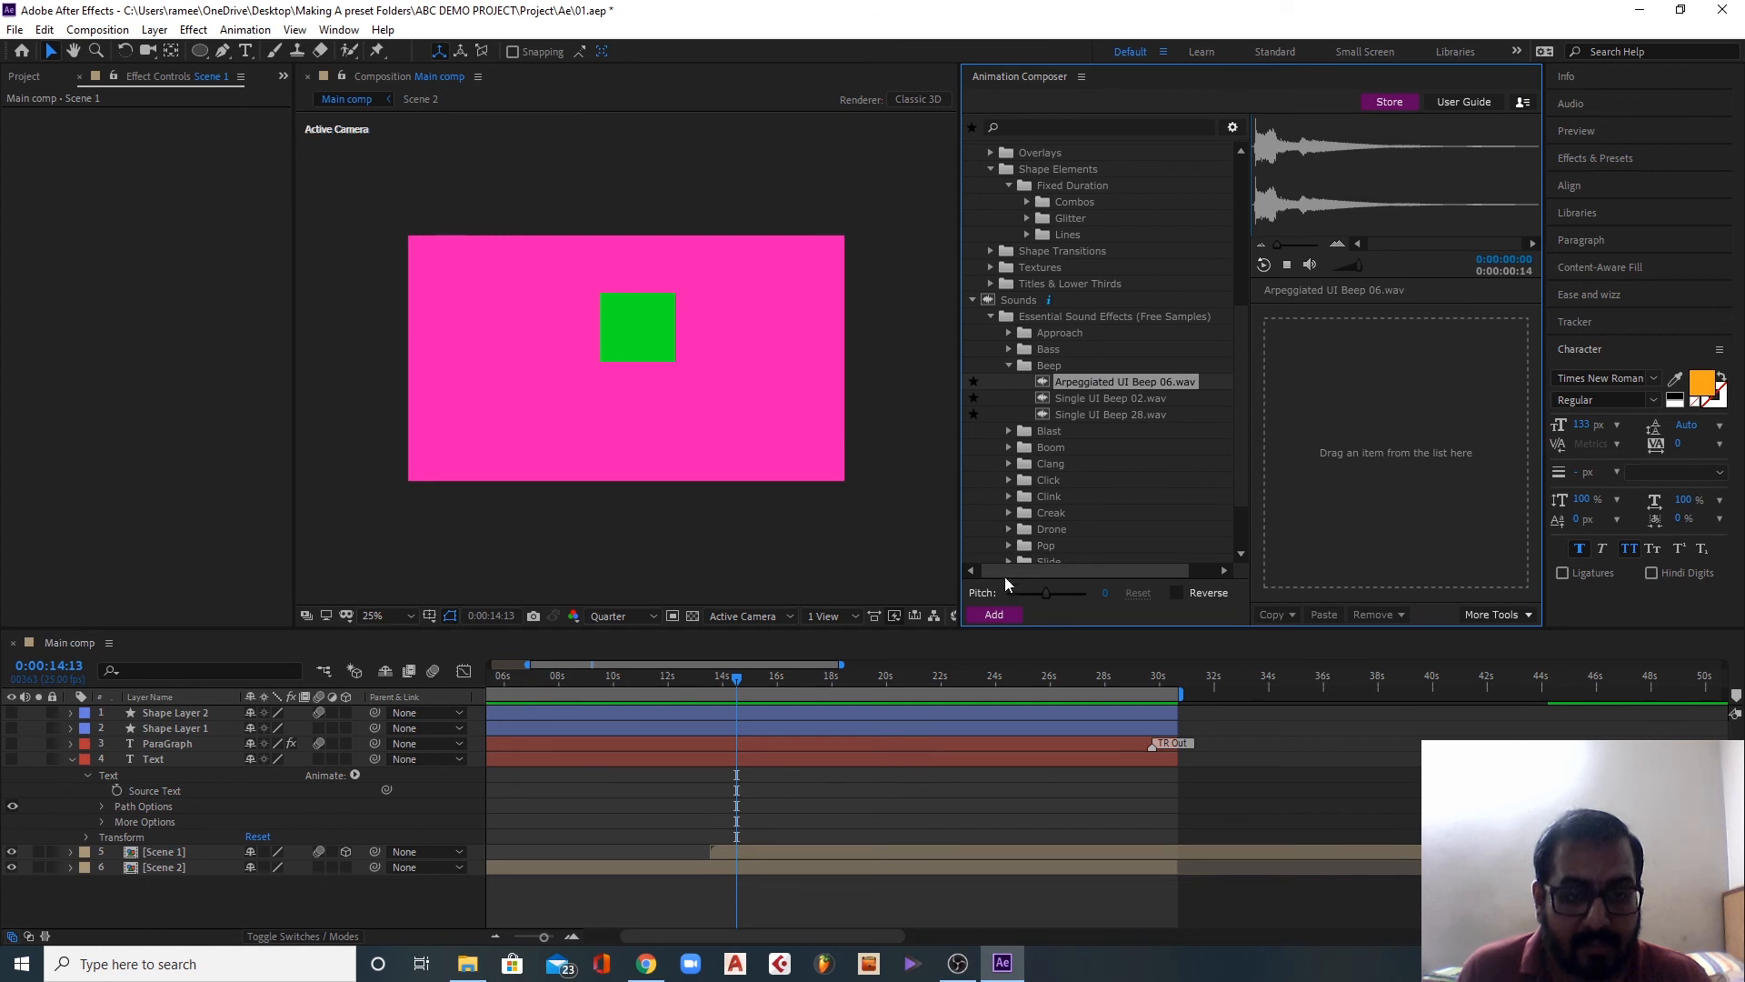
{"action": "left_click", "coordinate": [993, 614]}
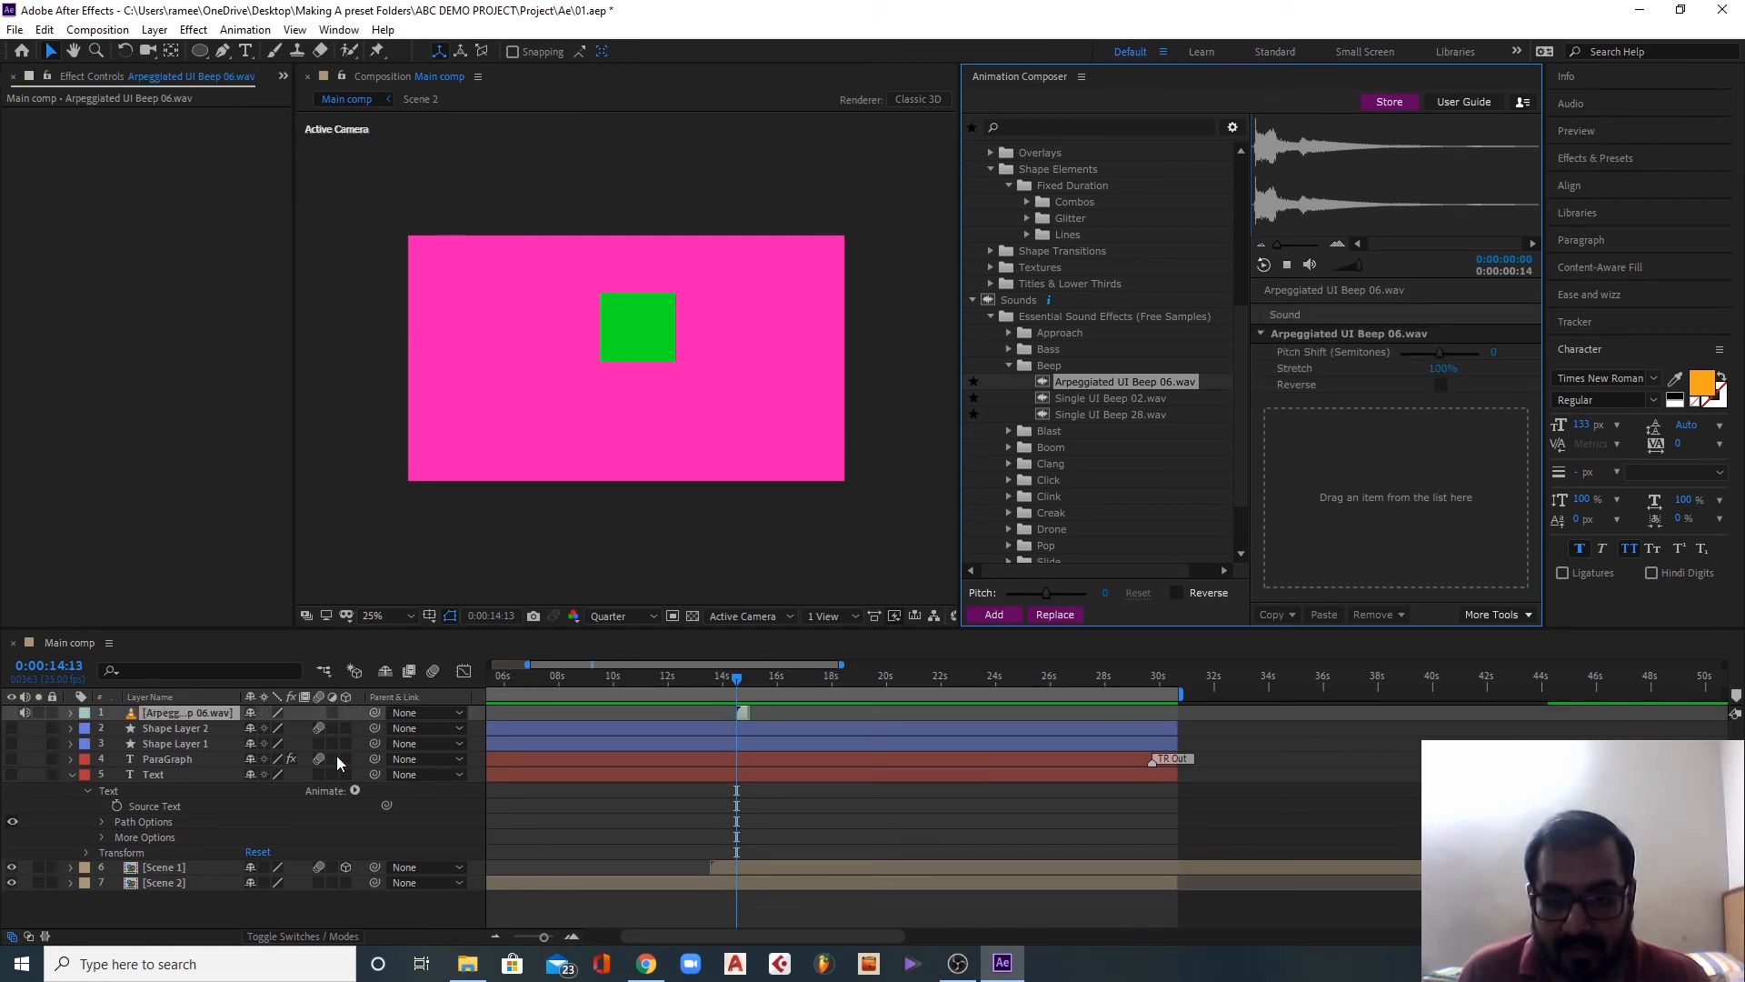
{"action": "left_click", "coordinate": [199, 718]}
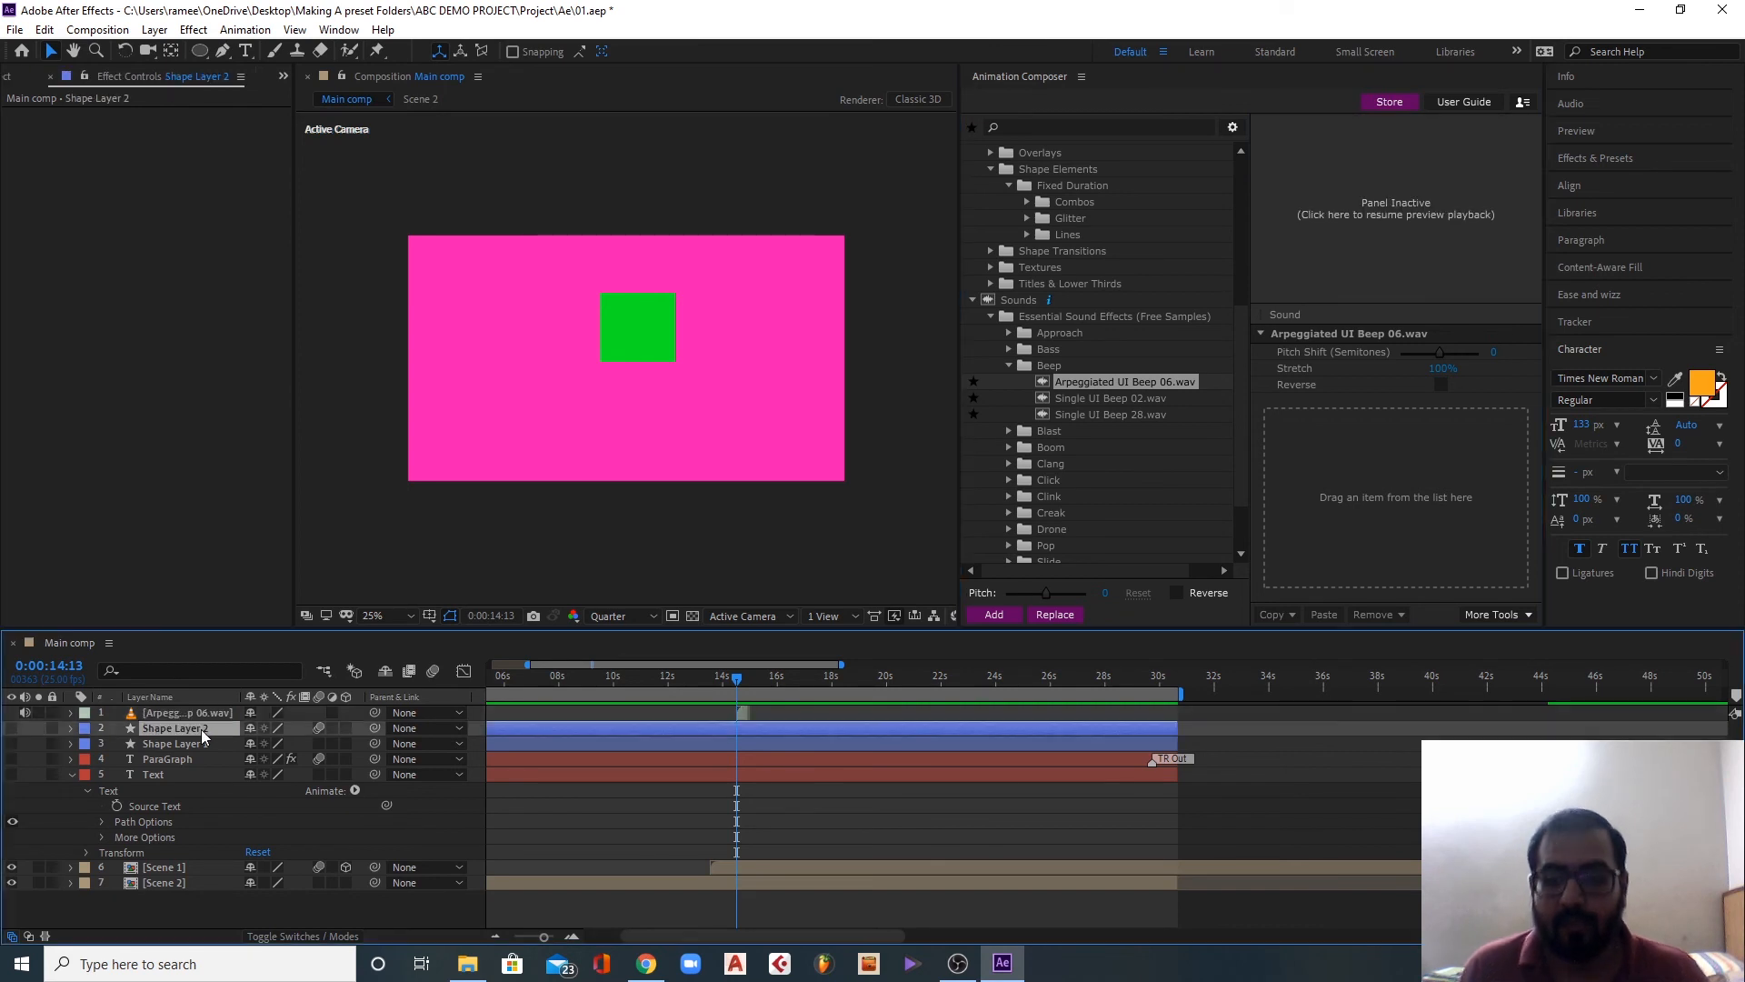
Step: Reveal the audio waveform of the Arpeggiated UI Beep 06.wav layer
{"action": "key", "text": "l"}
{"action": "key", "text": "l"}
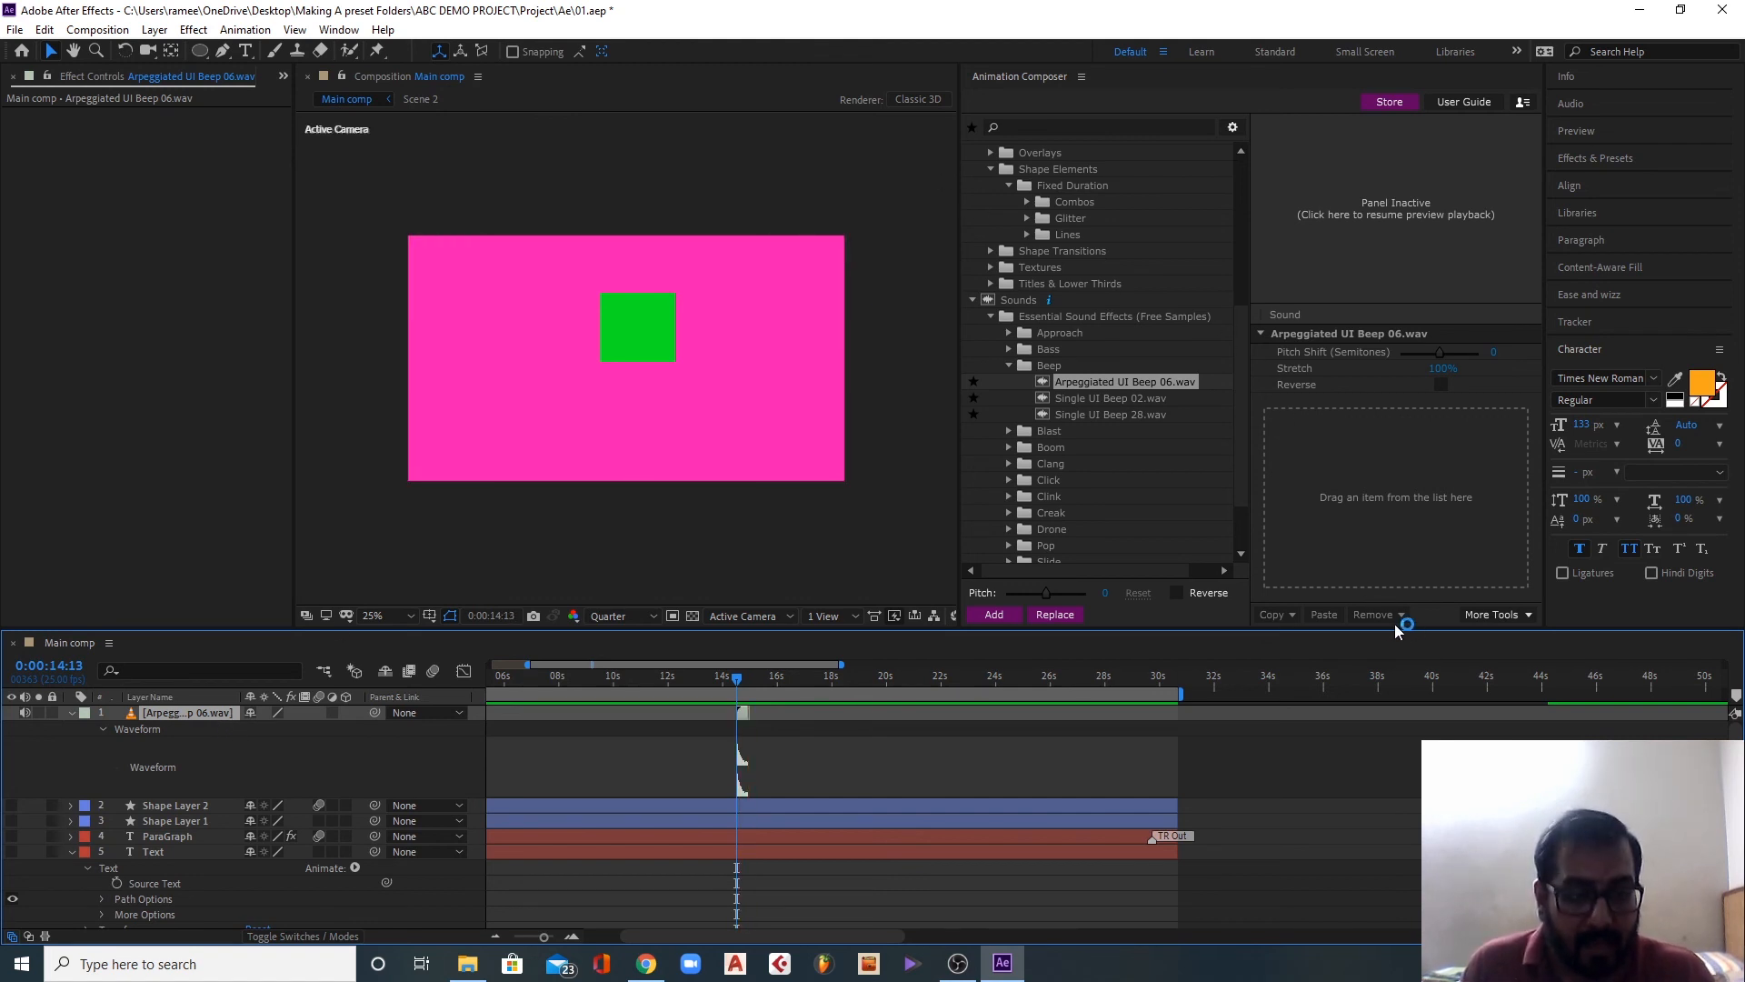
Step: Hide the Scene 1 and Scene 2 layers, show Shape Layer 1 and Shape Layer 2, and set the time indicator to 0:00:05:16
{"action": "scroll", "coordinate": [100, 794], "scroll_direction": "down", "scroll_amount": 1}
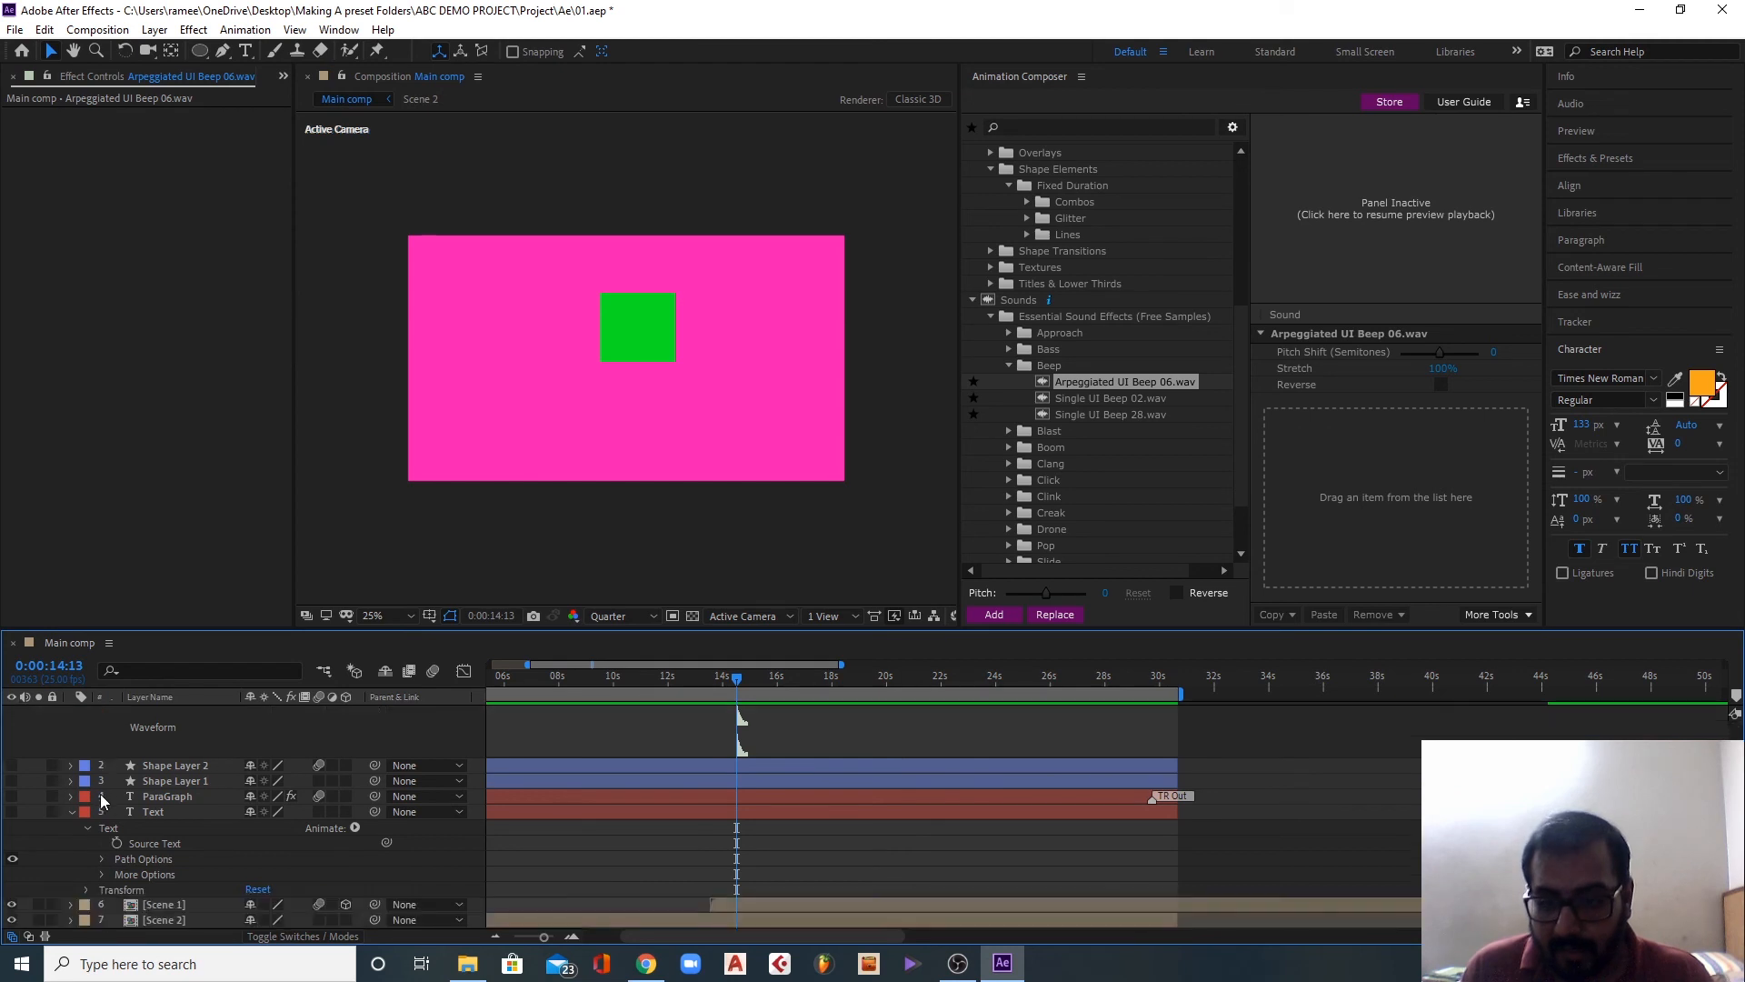
{"action": "left_click", "coordinate": [12, 904]}
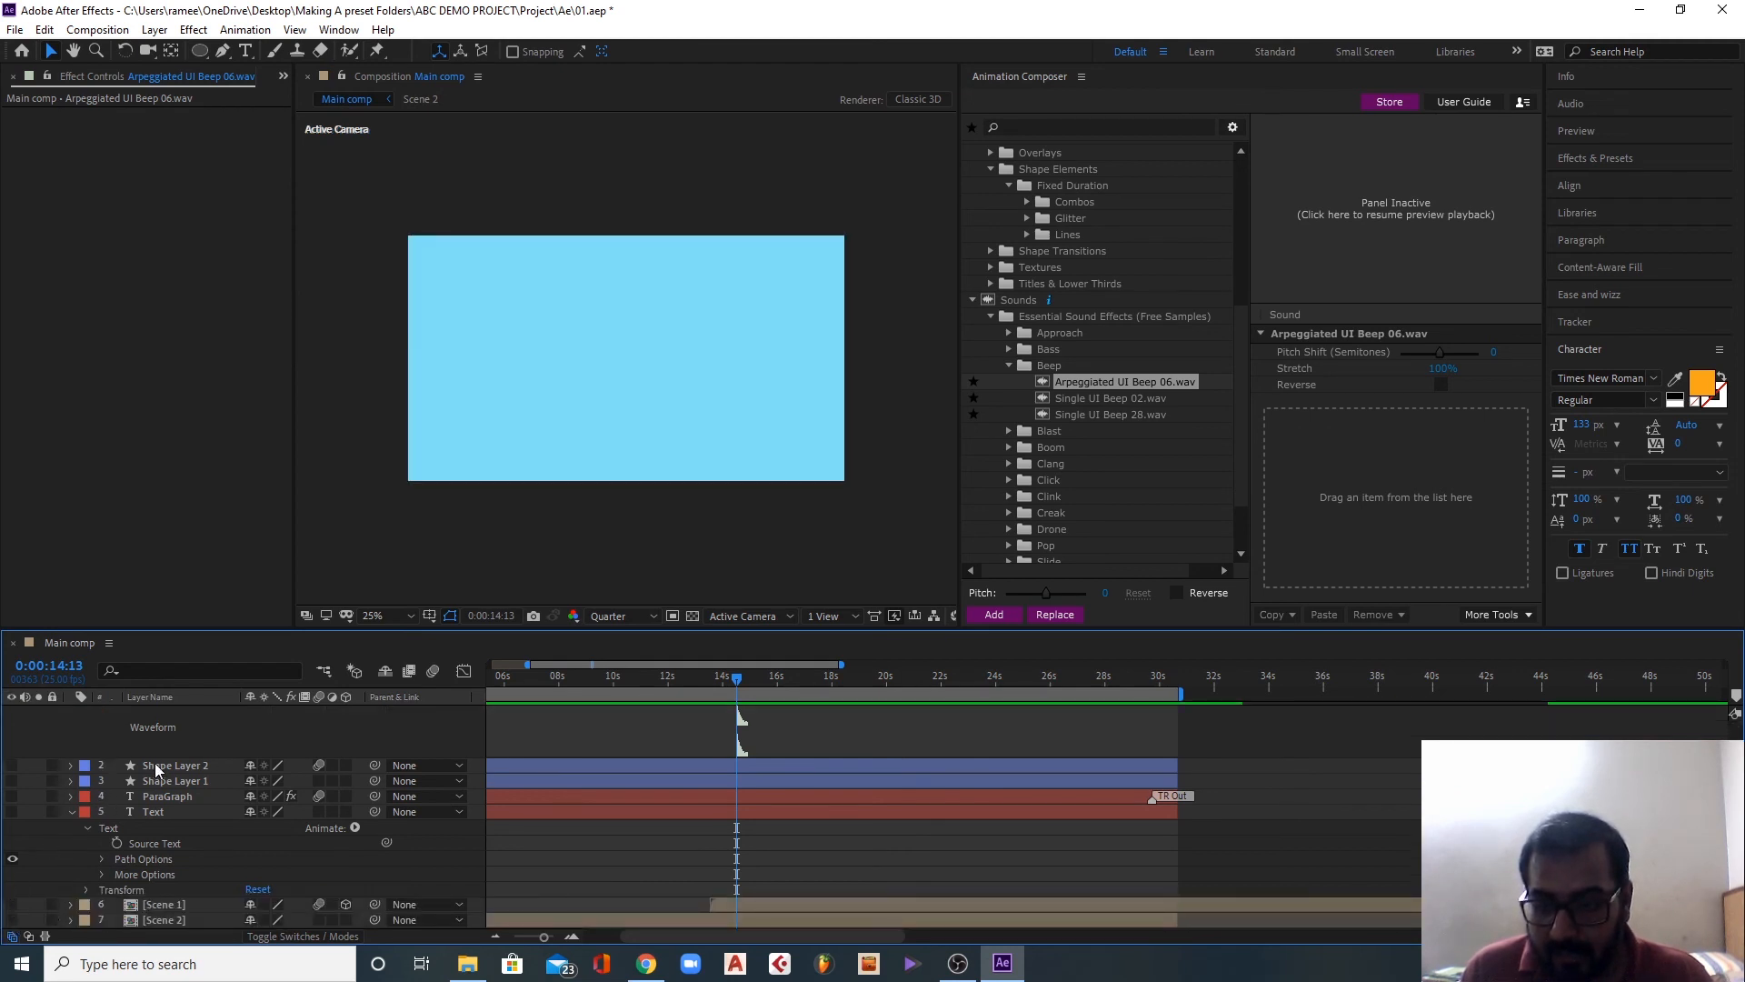
{"action": "left_click_drag", "start_coordinate": [13, 764], "coordinate": [12, 781]}
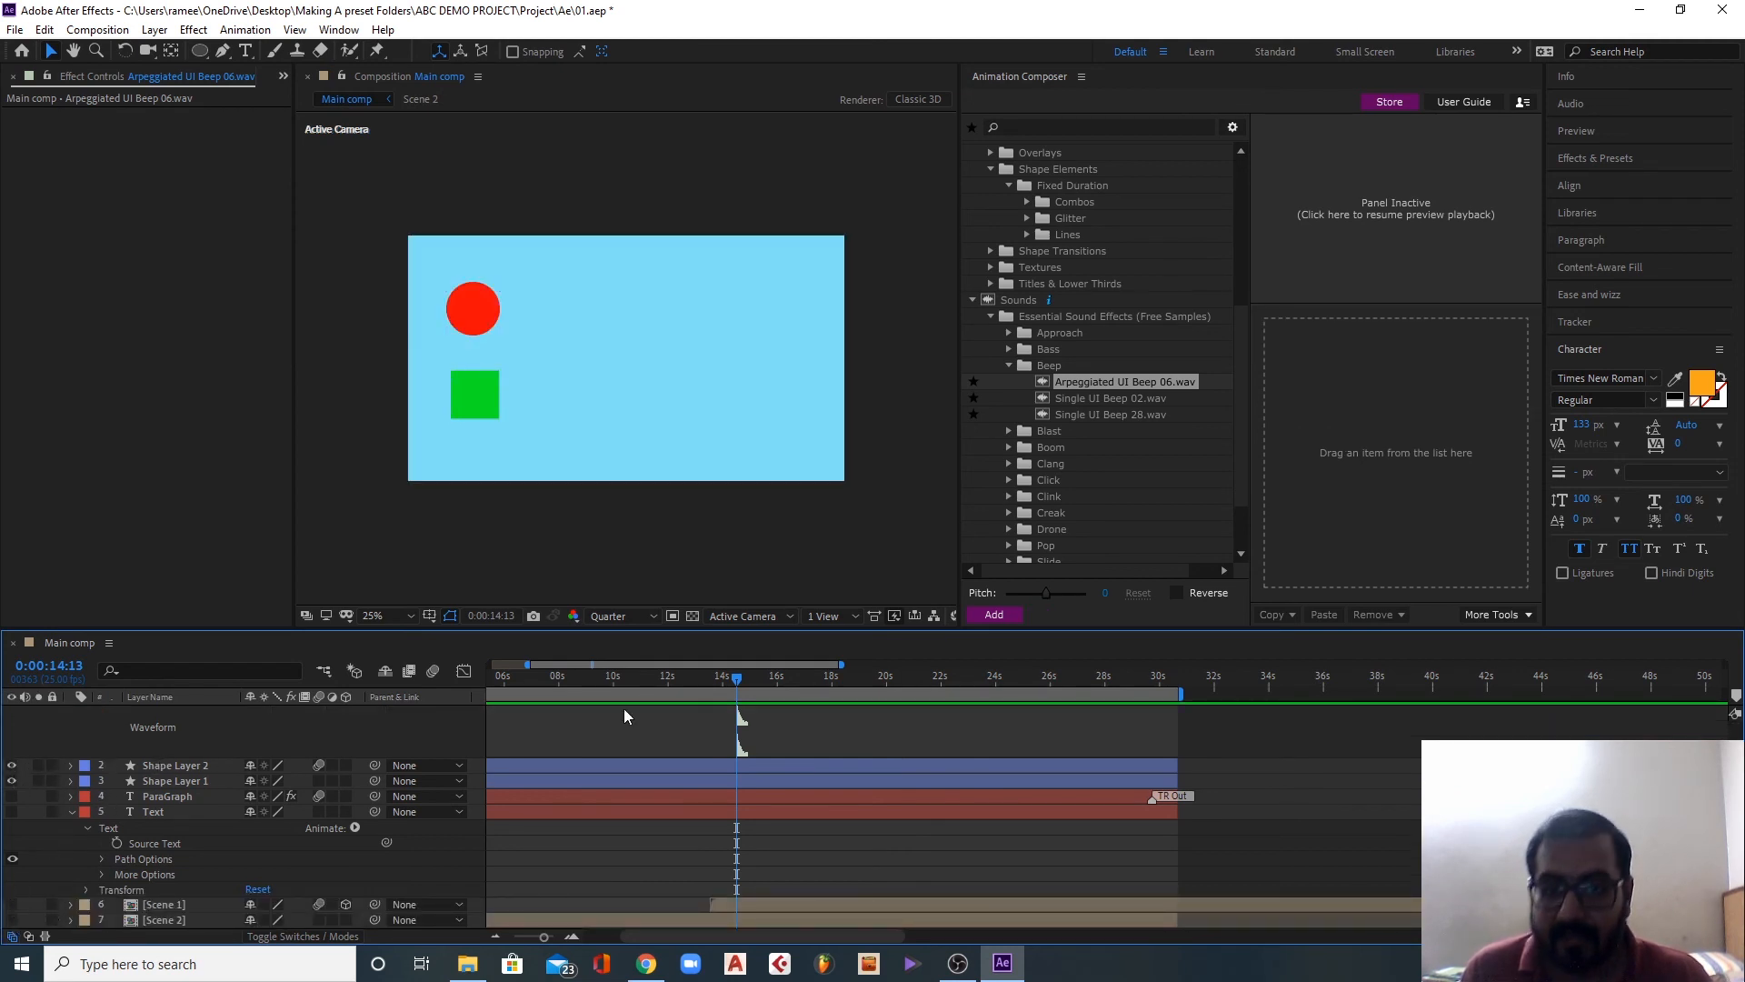
{"action": "left_click_drag", "start_coordinate": [650, 682], "coordinate": [494, 678]}
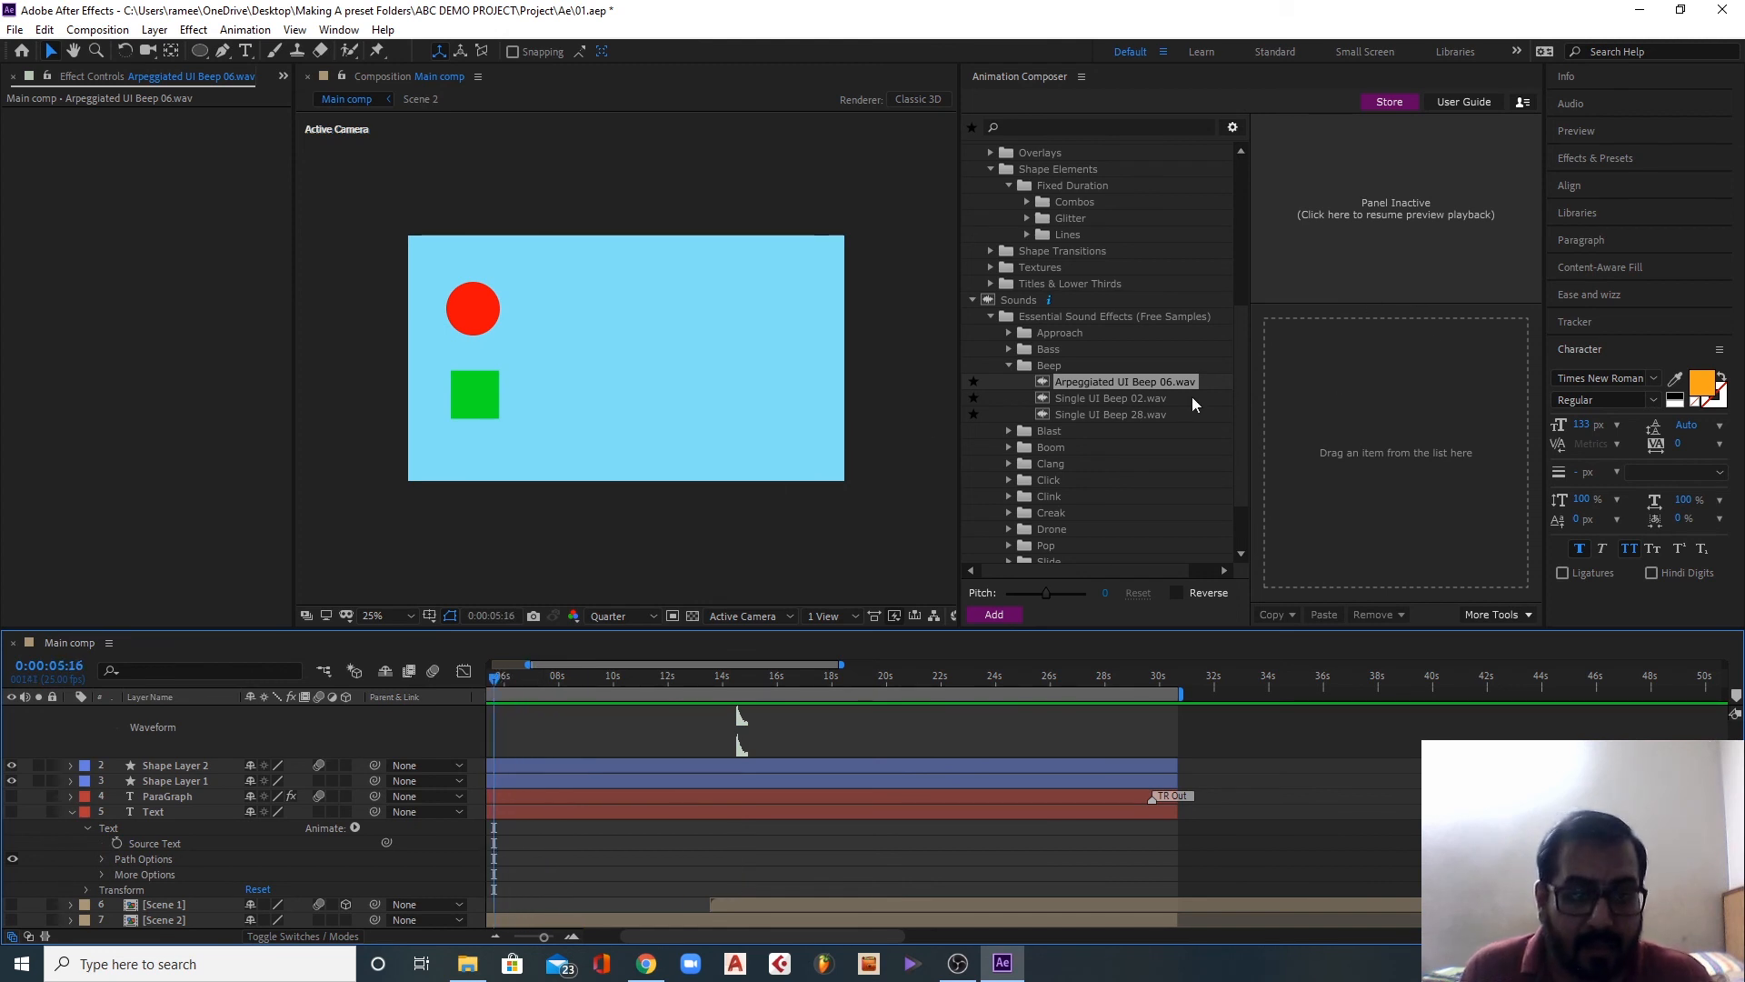
Step: Open the Anchor Point Mover and try shifting the green square's anchor point to its lower-left corner and back to its centre
{"action": "left_click", "coordinate": [1492, 615]}
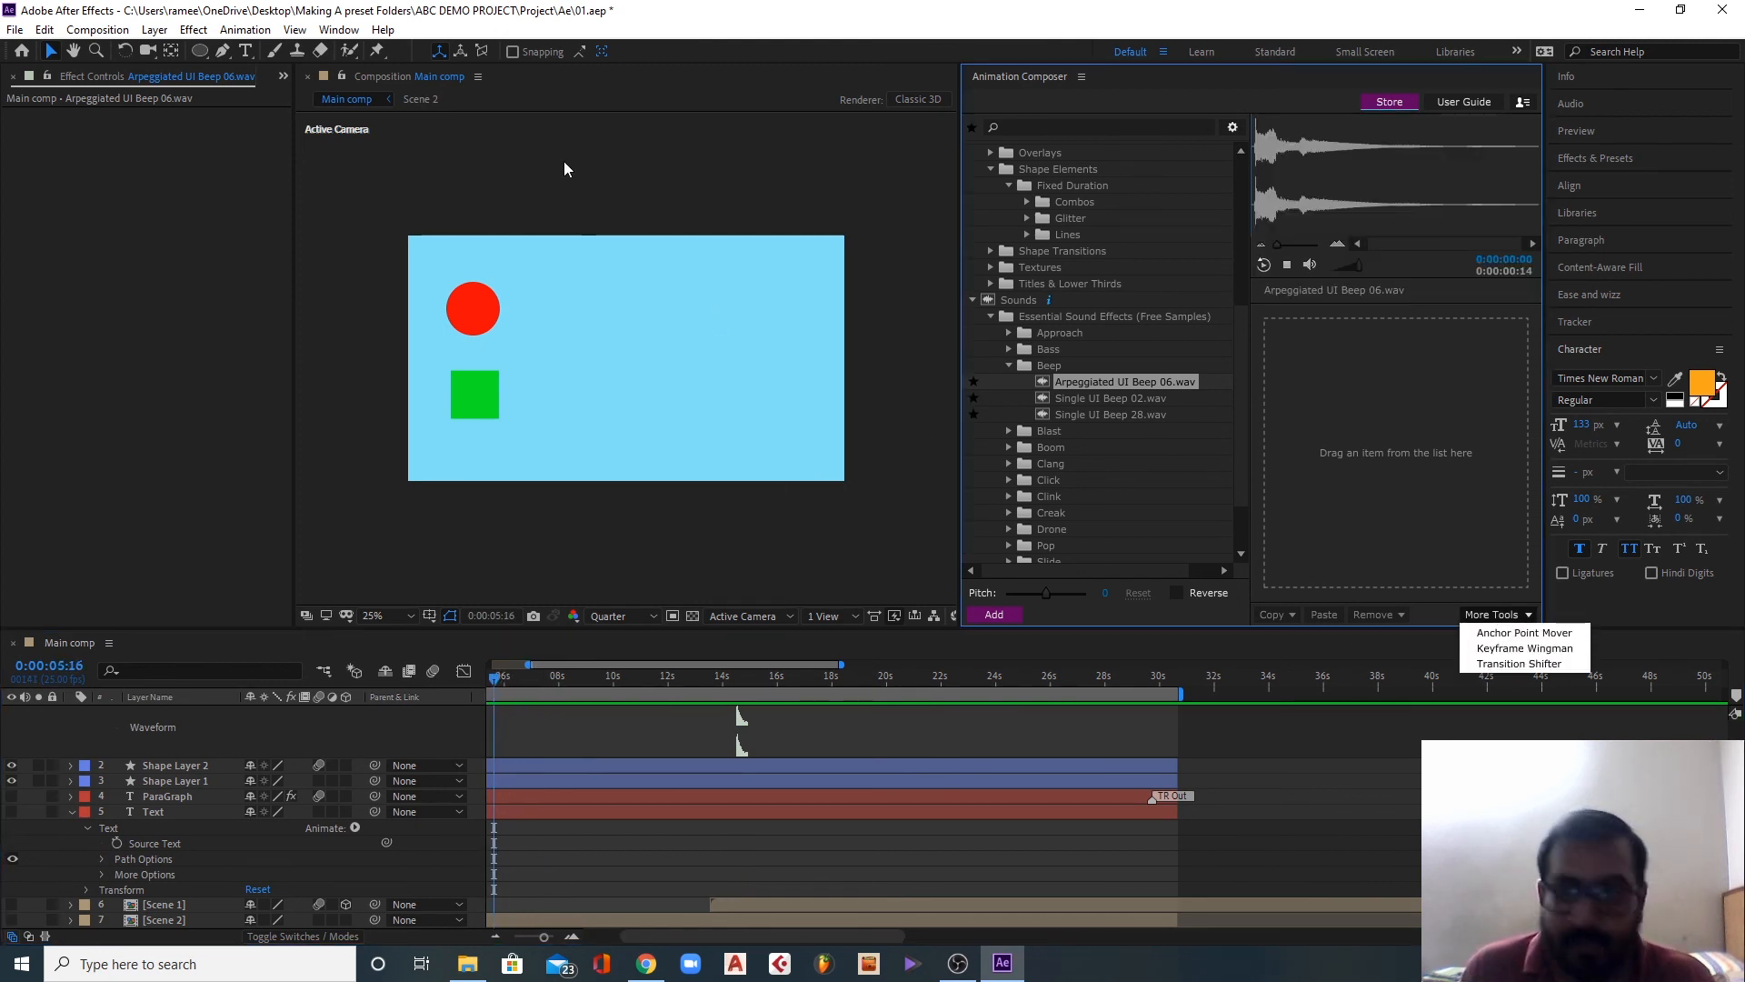
{"action": "left_click", "coordinate": [342, 34]}
{"action": "left_click", "coordinate": [339, 29]}
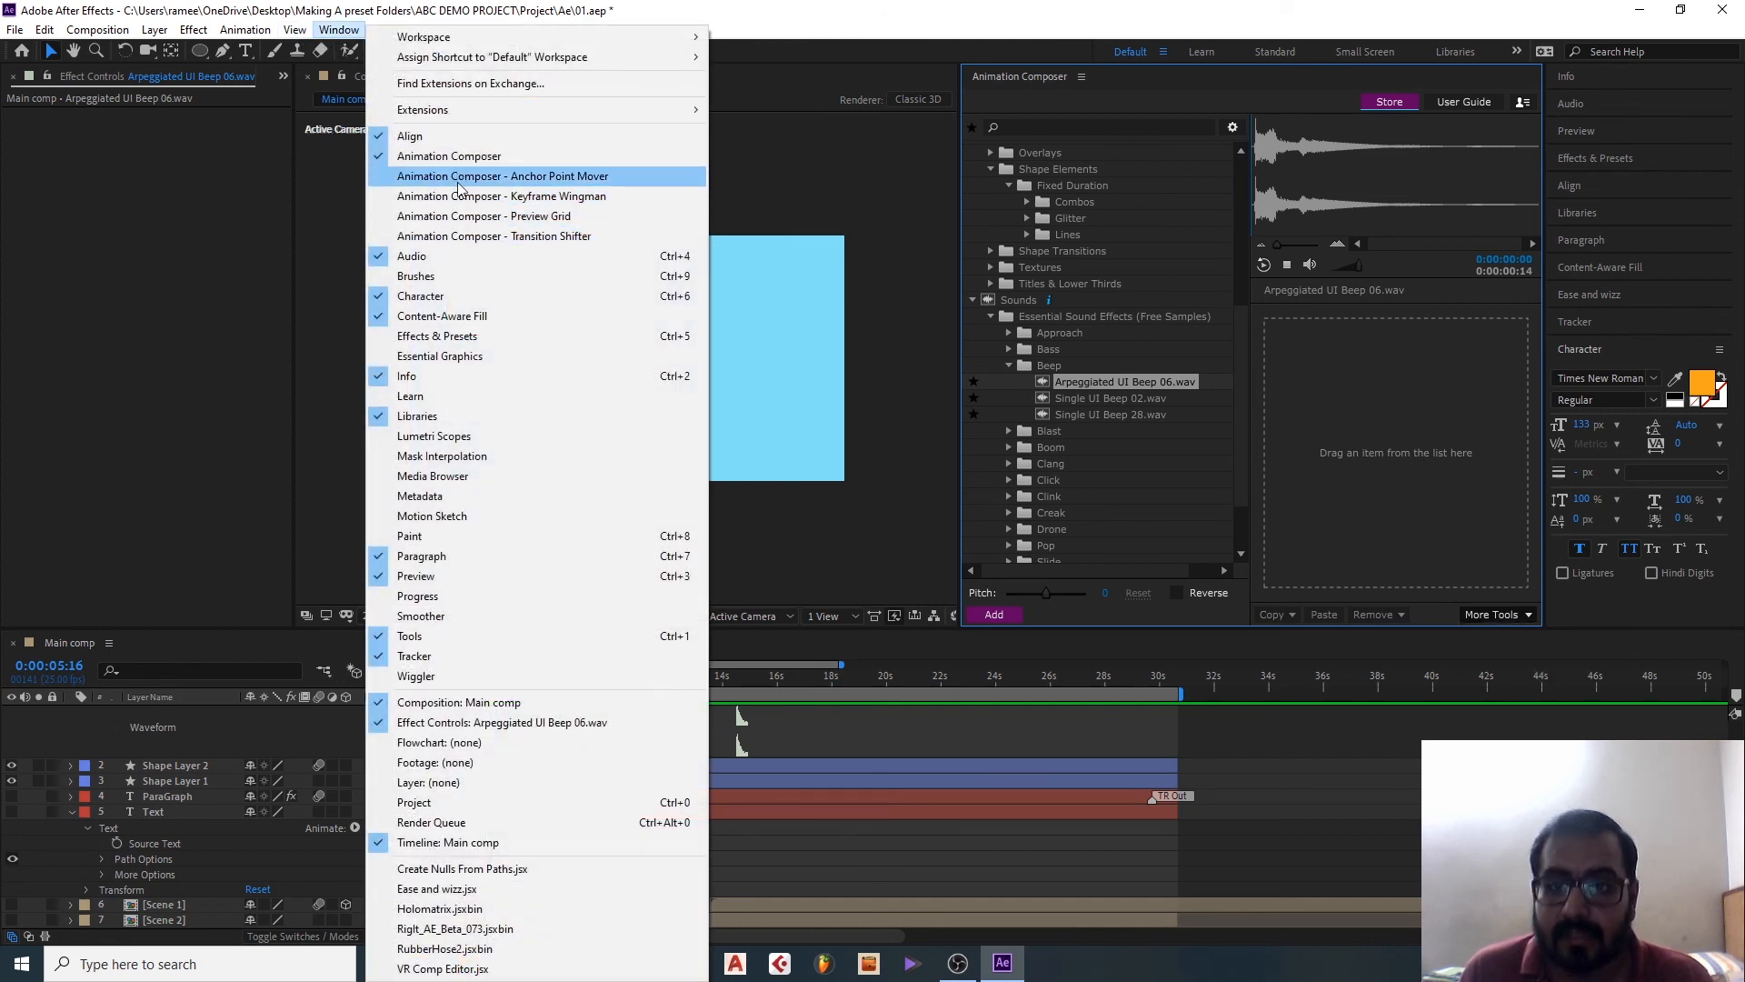
{"action": "left_click", "coordinate": [496, 183]}
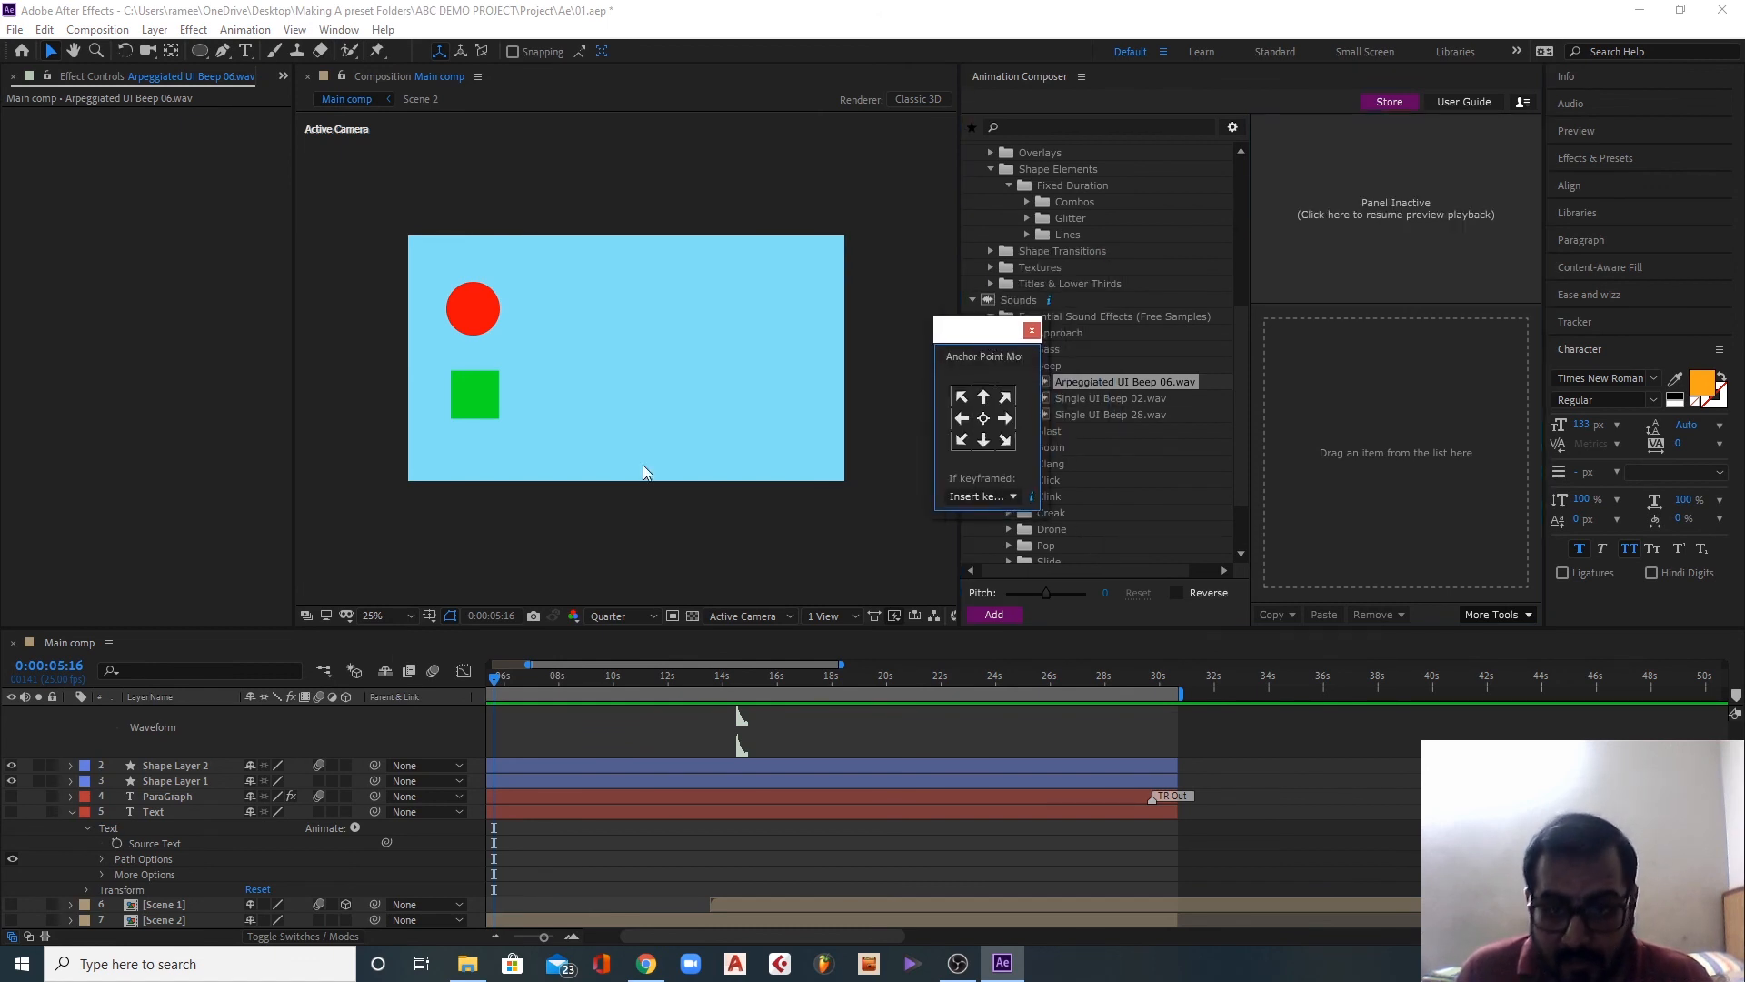
{"action": "left_click", "coordinate": [470, 404]}
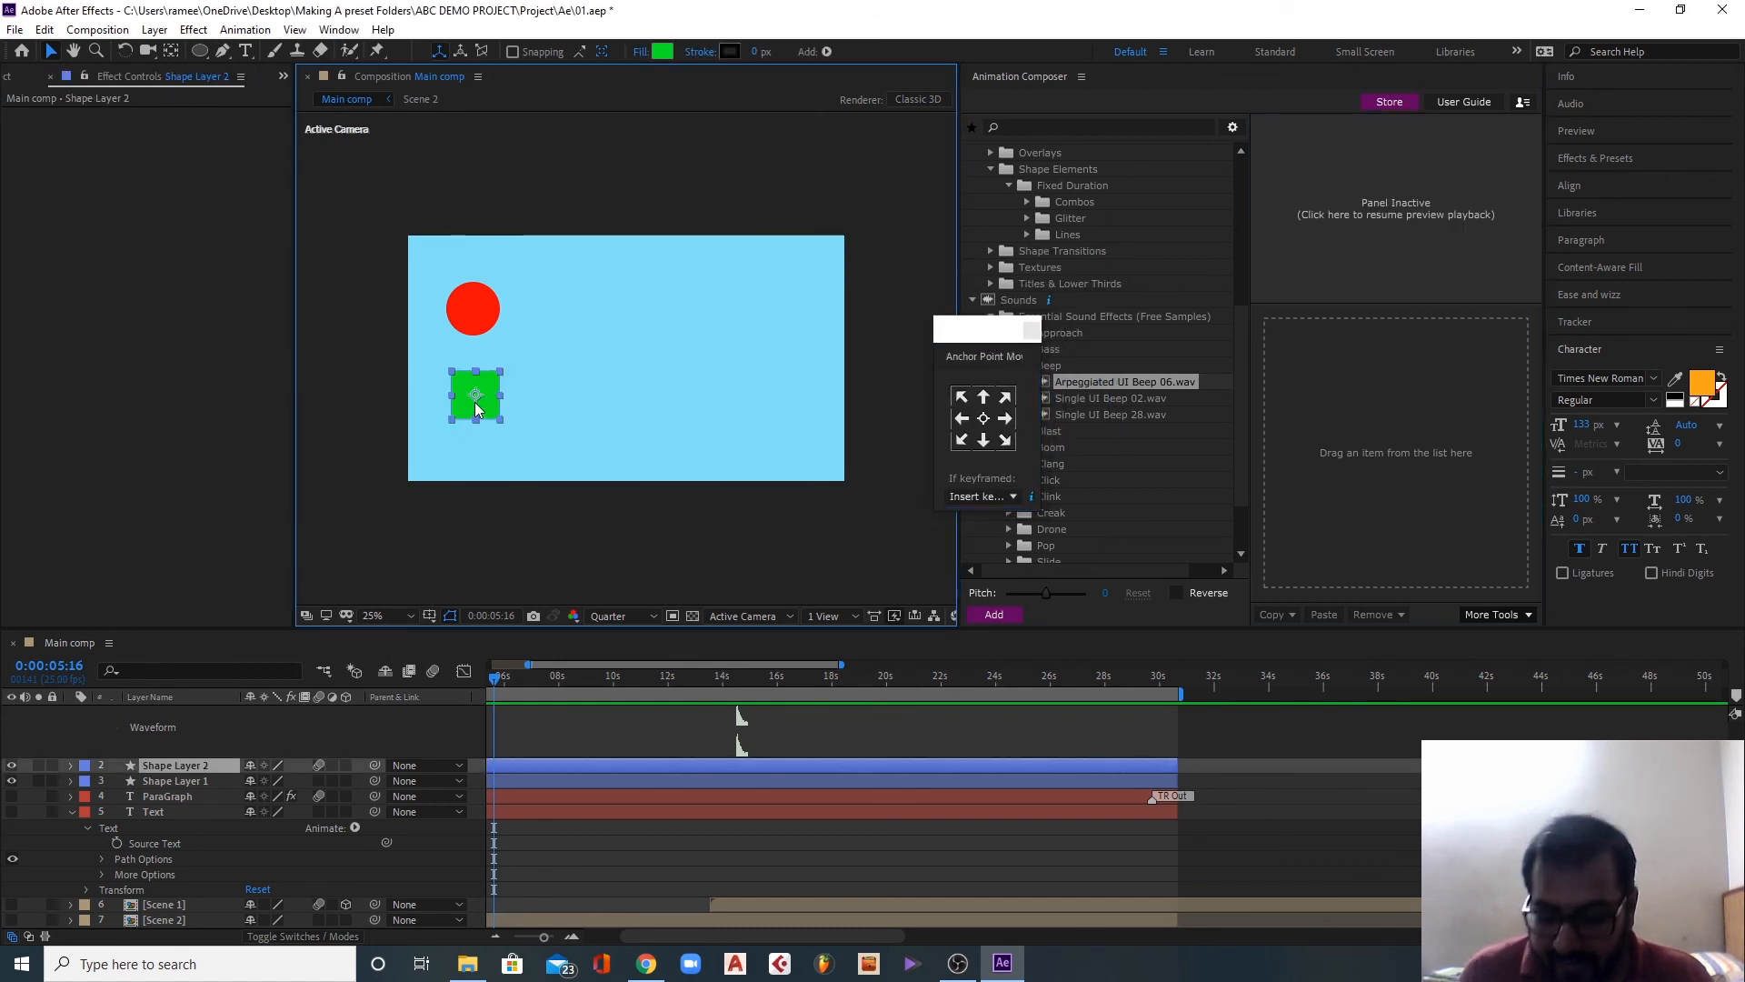
{"action": "left_click", "coordinate": [985, 422]}
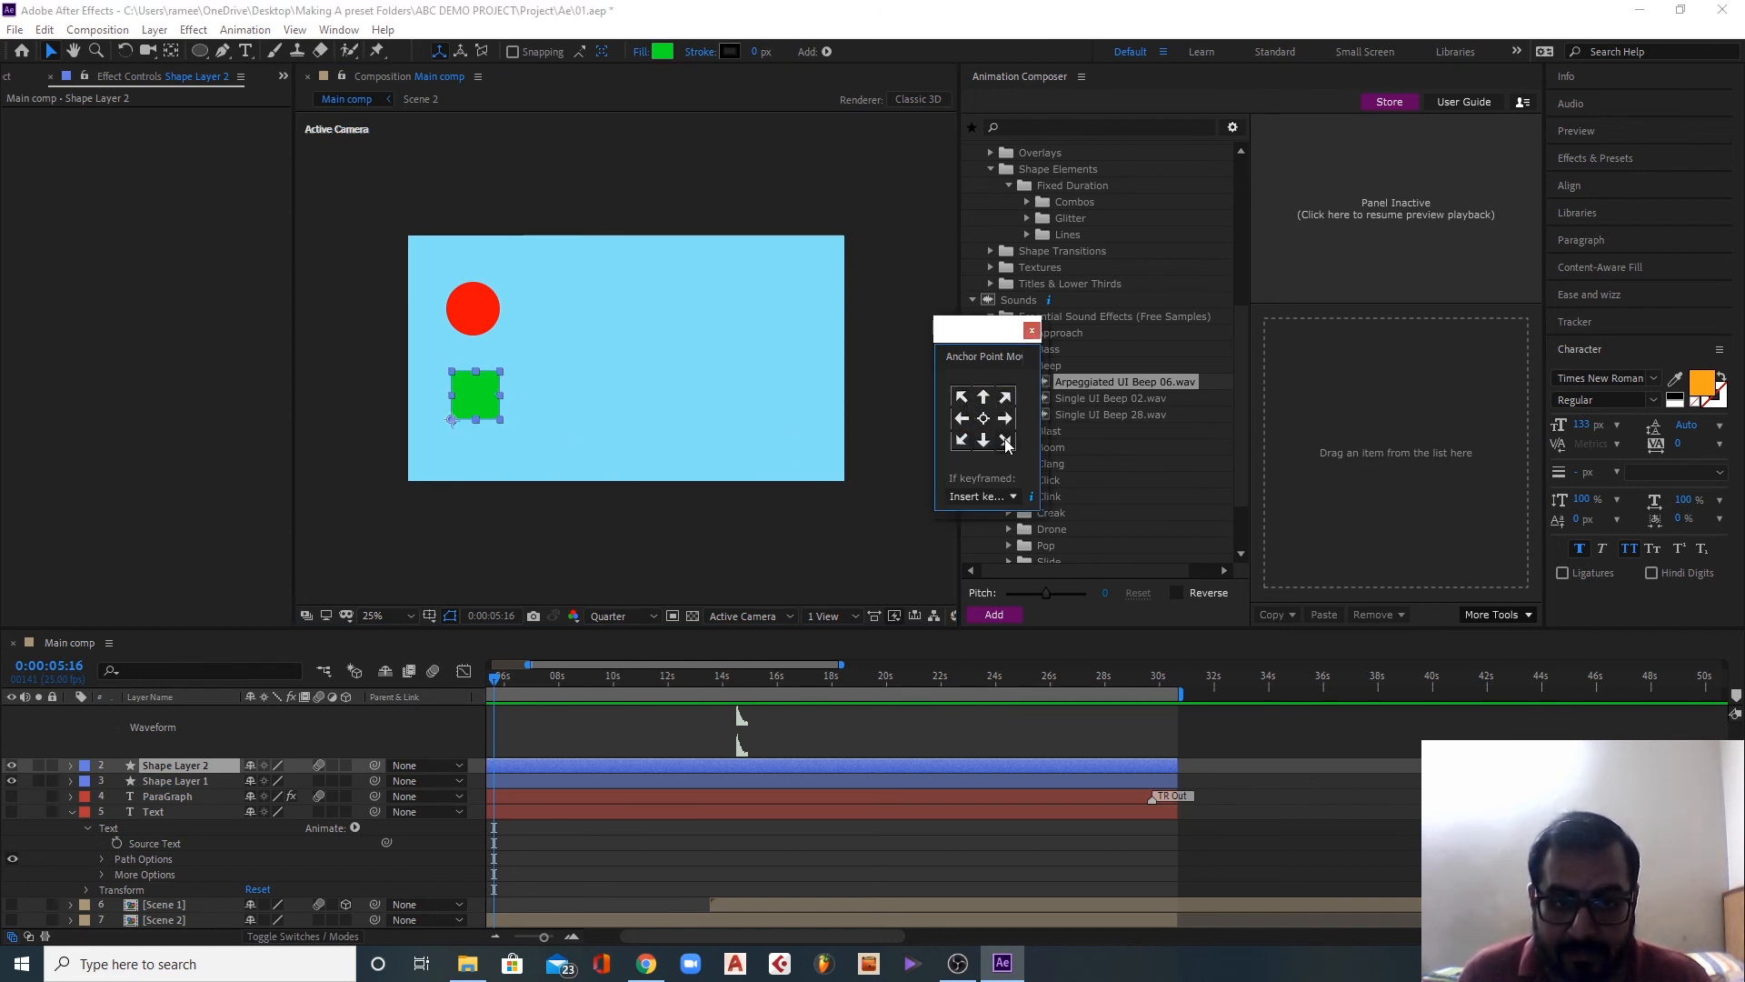
{"action": "left_click", "coordinate": [1005, 420]}
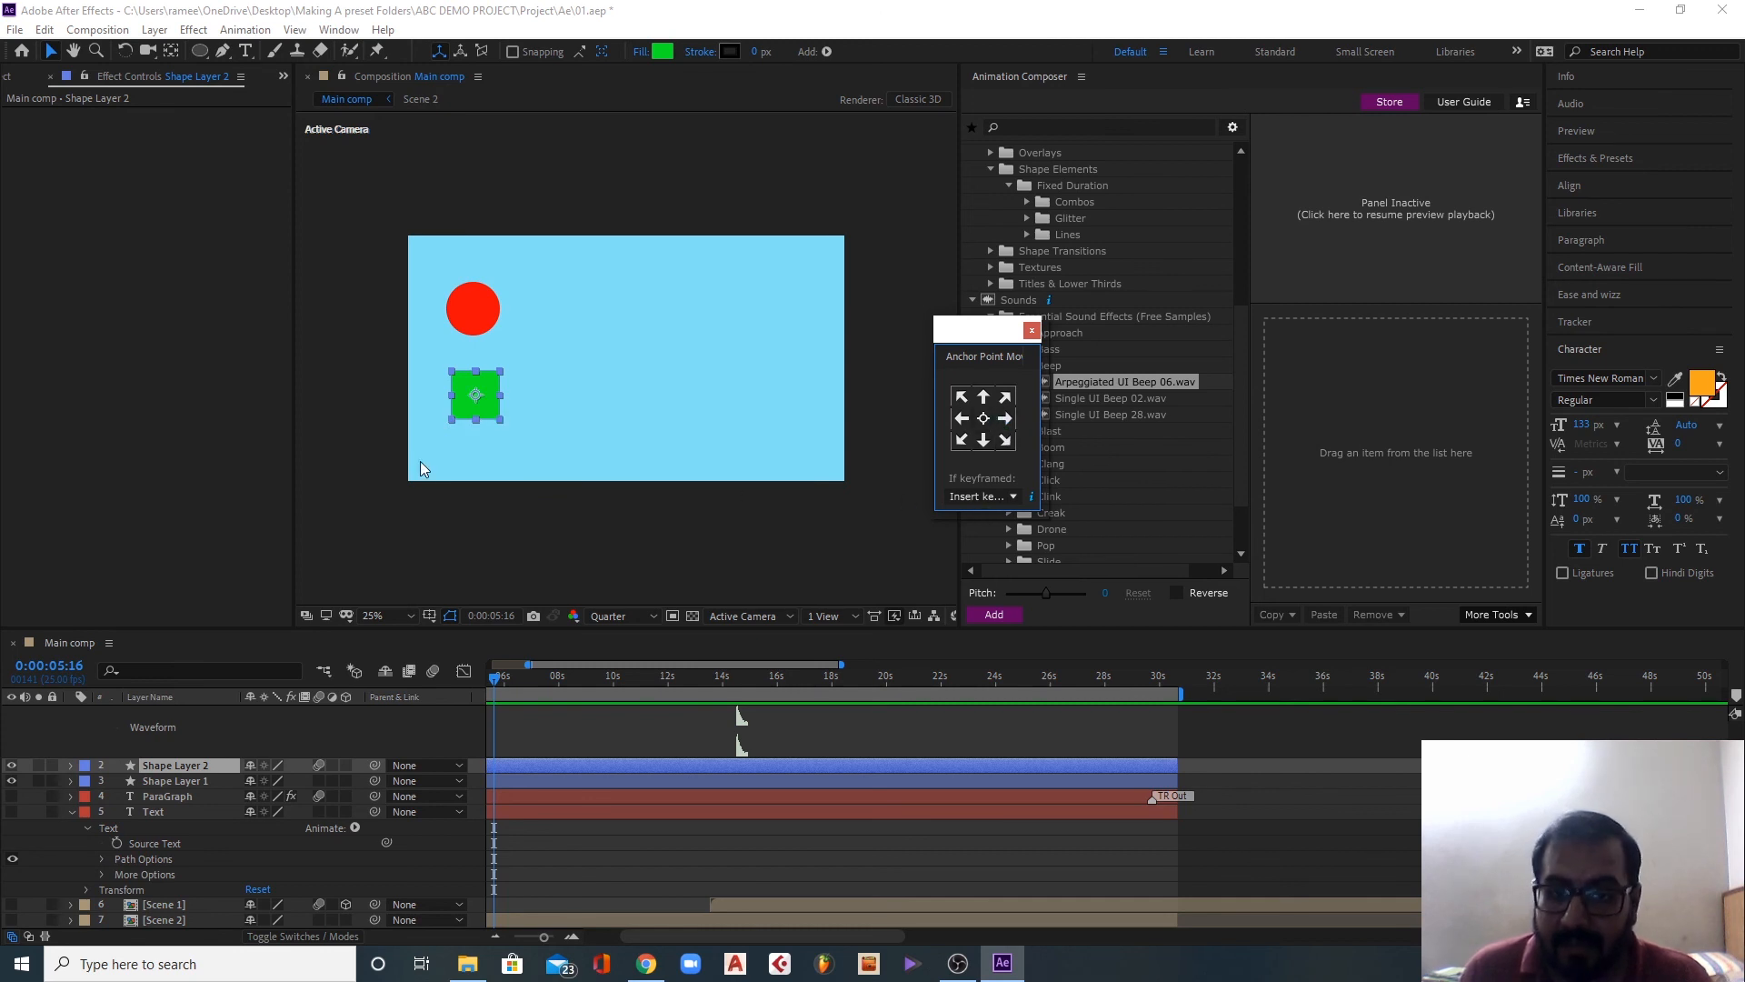
Step: Animate Shape Layer 2's position with keyframes at 0:00:02:18 and 0:00:03:13, moving the square horizontally to about 762, 700 at the second
{"action": "left_click", "coordinate": [465, 684]}
{"action": "key", "text": "space"}
{"action": "left_click", "coordinate": [542, 682]}
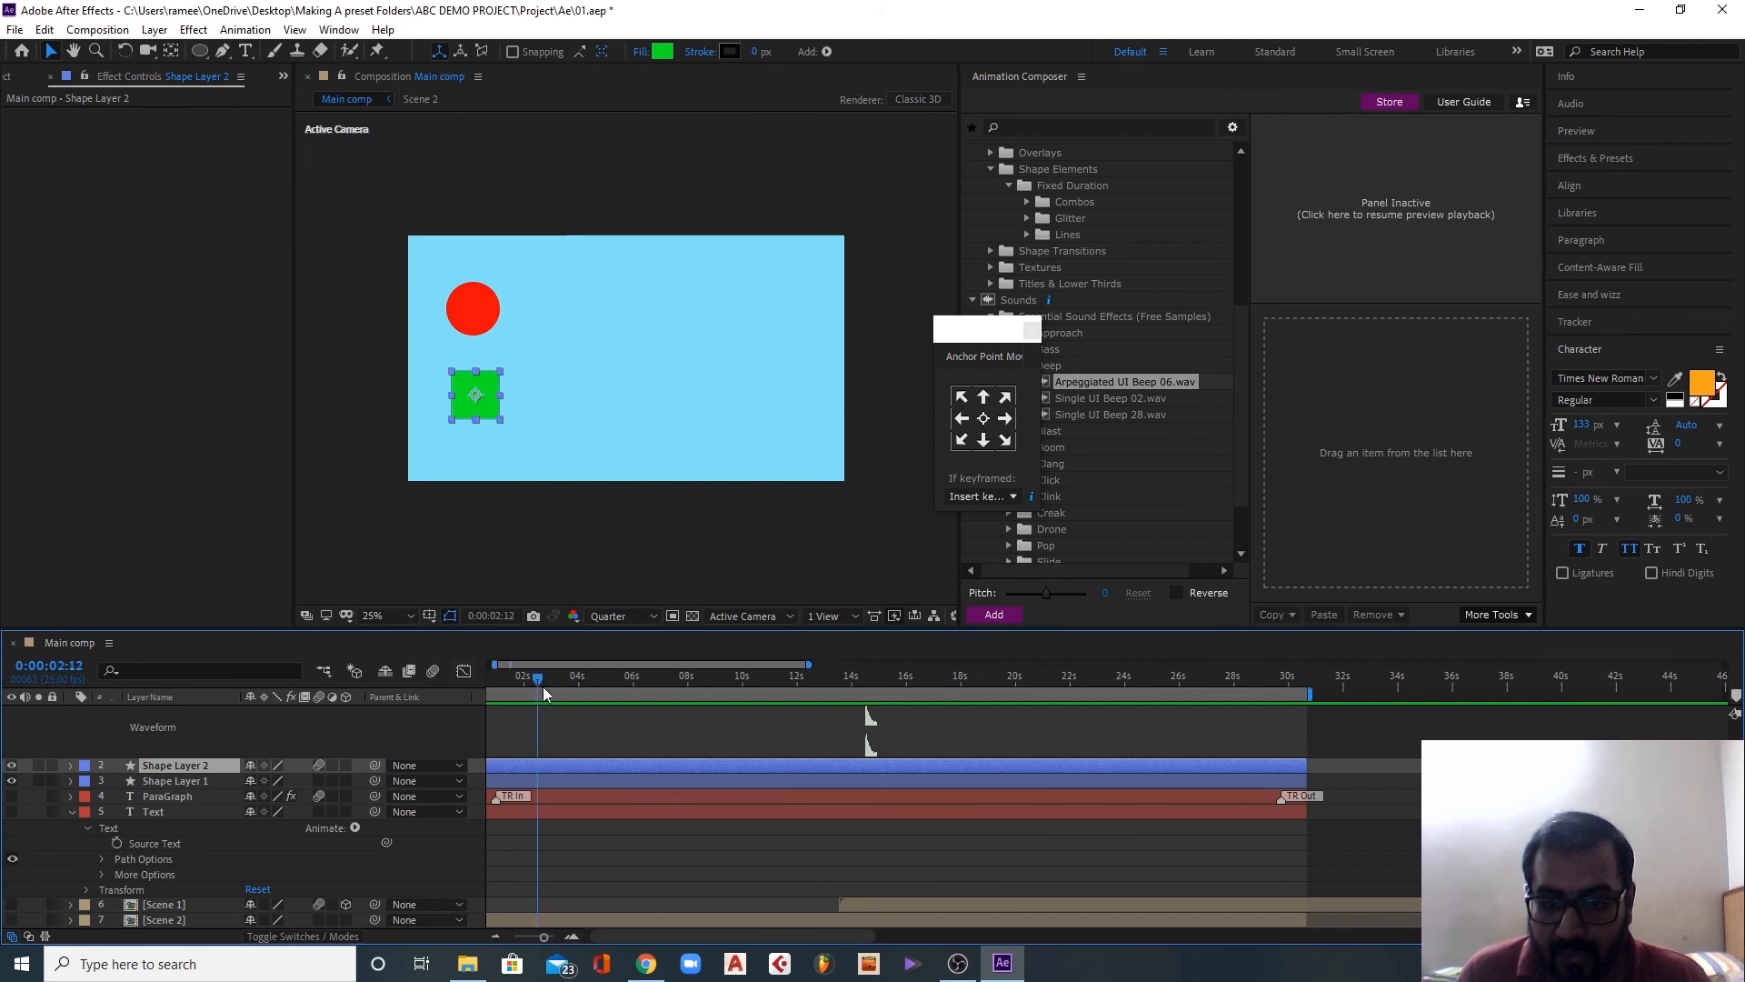
{"action": "key", "text": "p"}
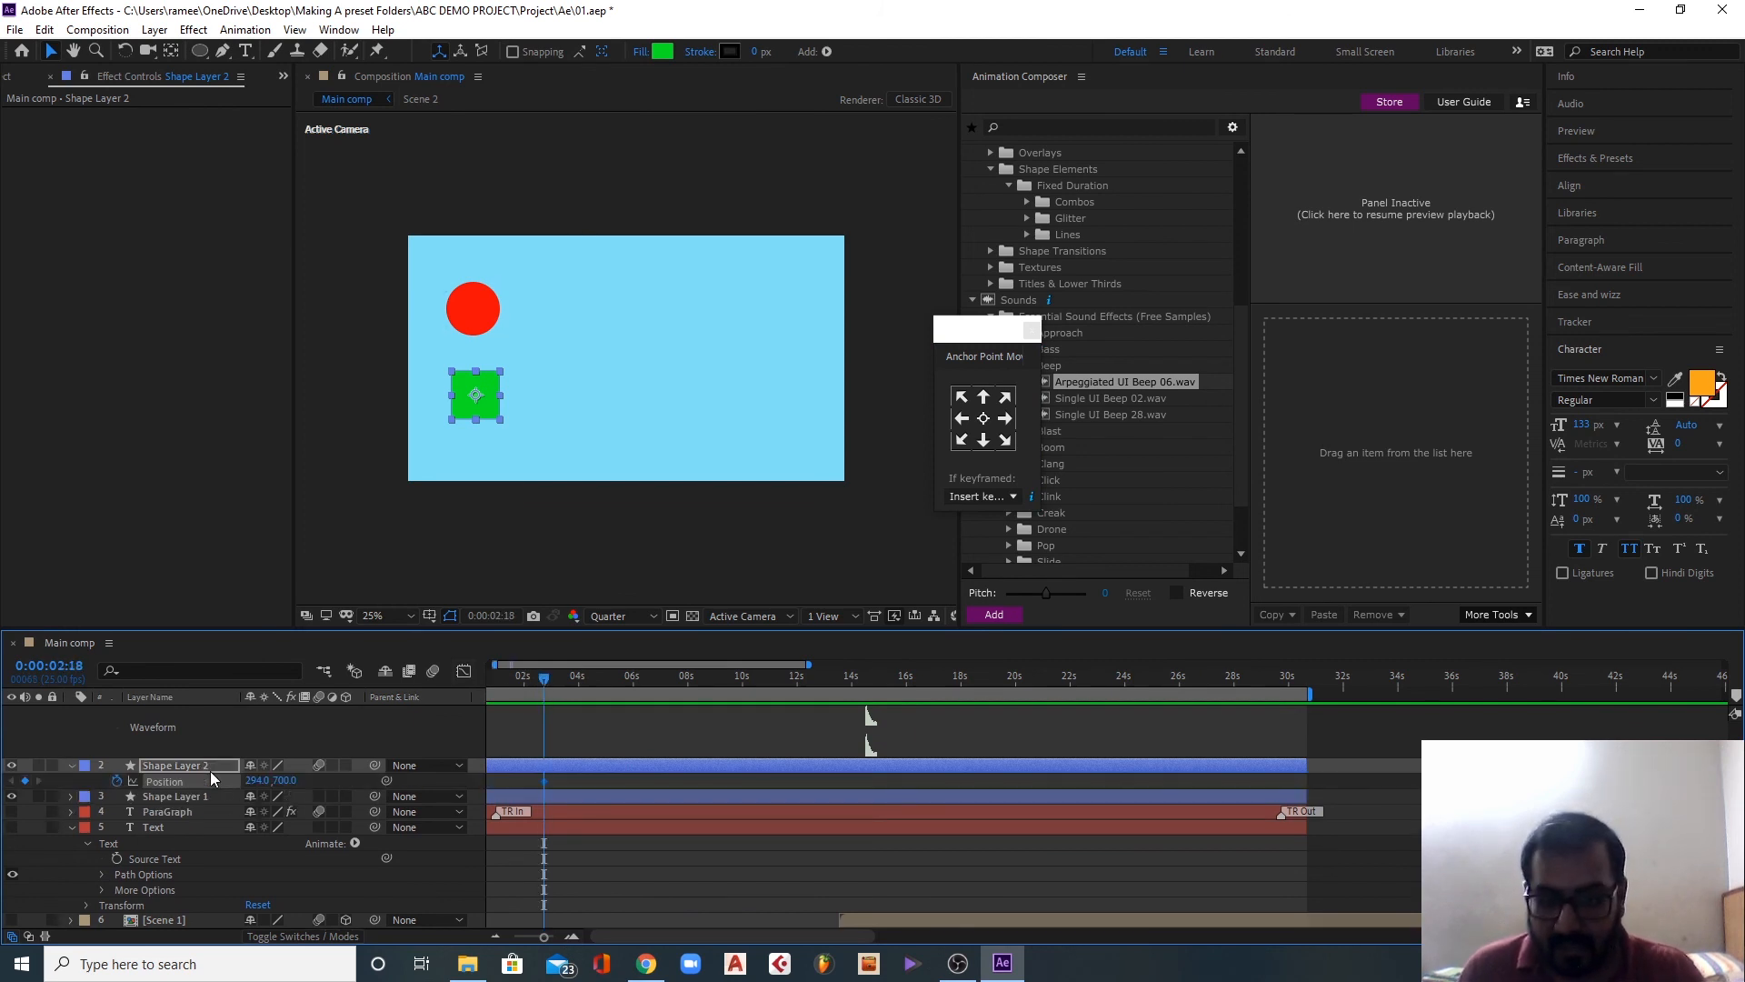
{"action": "key", "text": "shift+Page_Down"}
{"action": "key", "text": "shift+Page_Down"}
{"action": "key", "text": "alt+shift+p"}
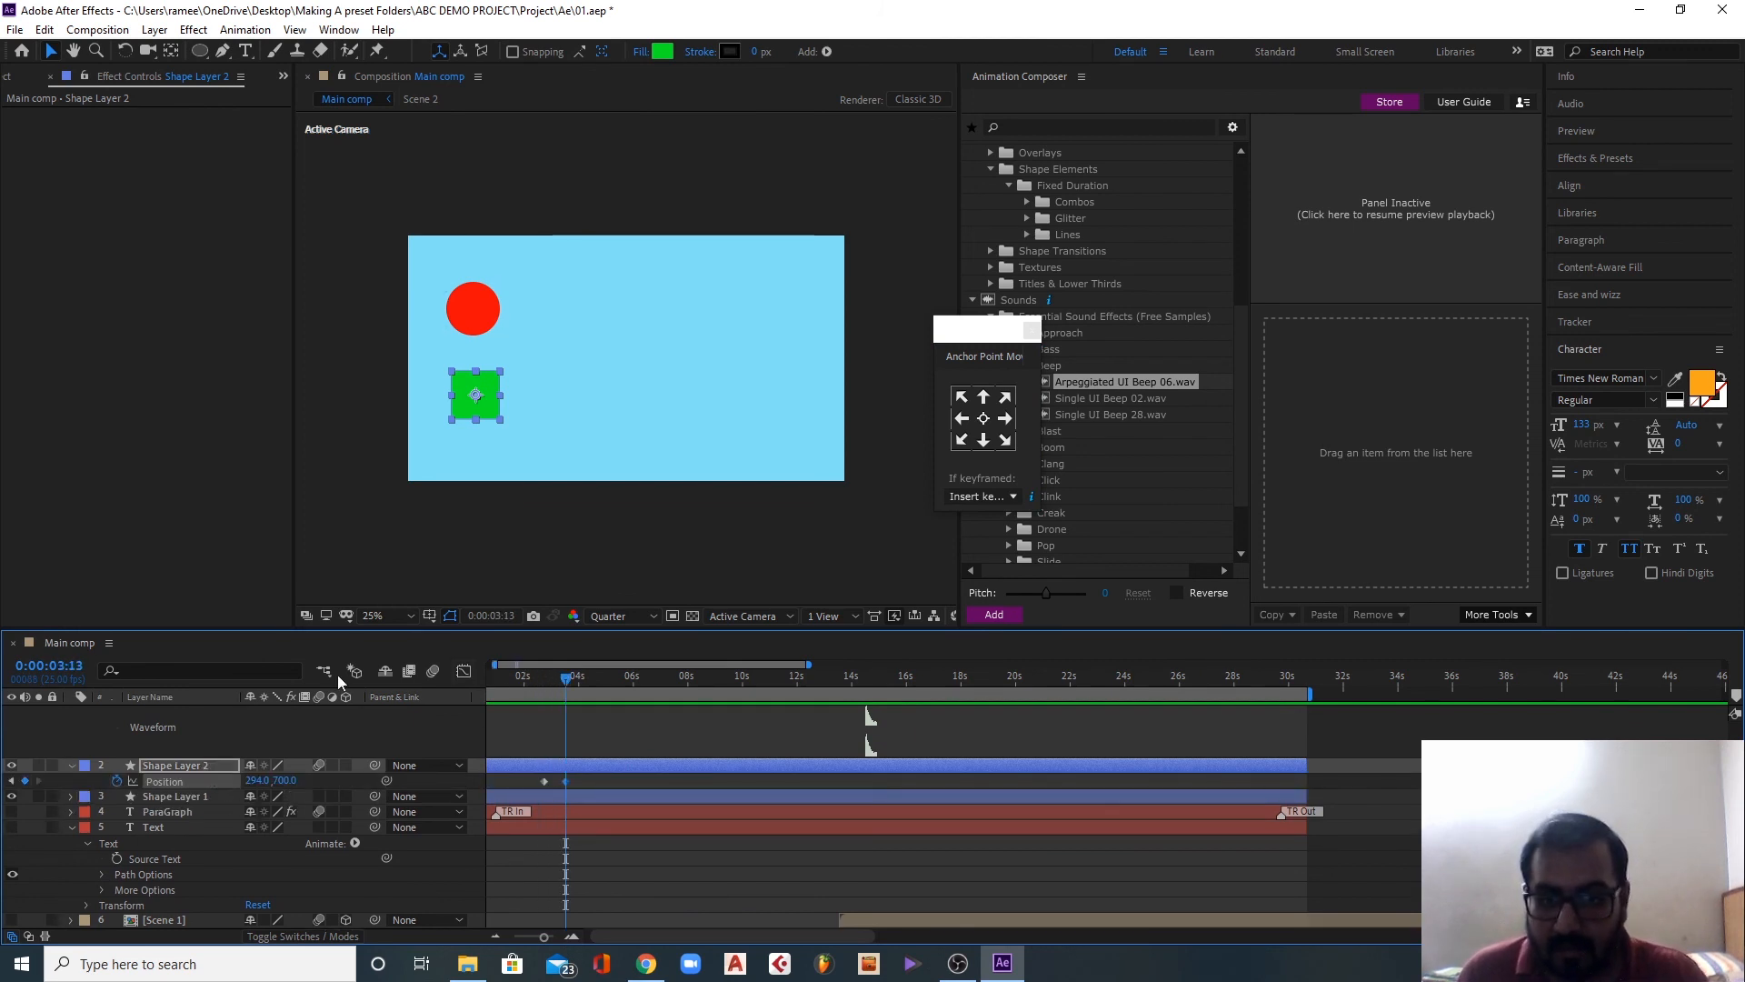
{"action": "left_click_drag", "start_coordinate": [461, 382], "coordinate": [567, 382]}
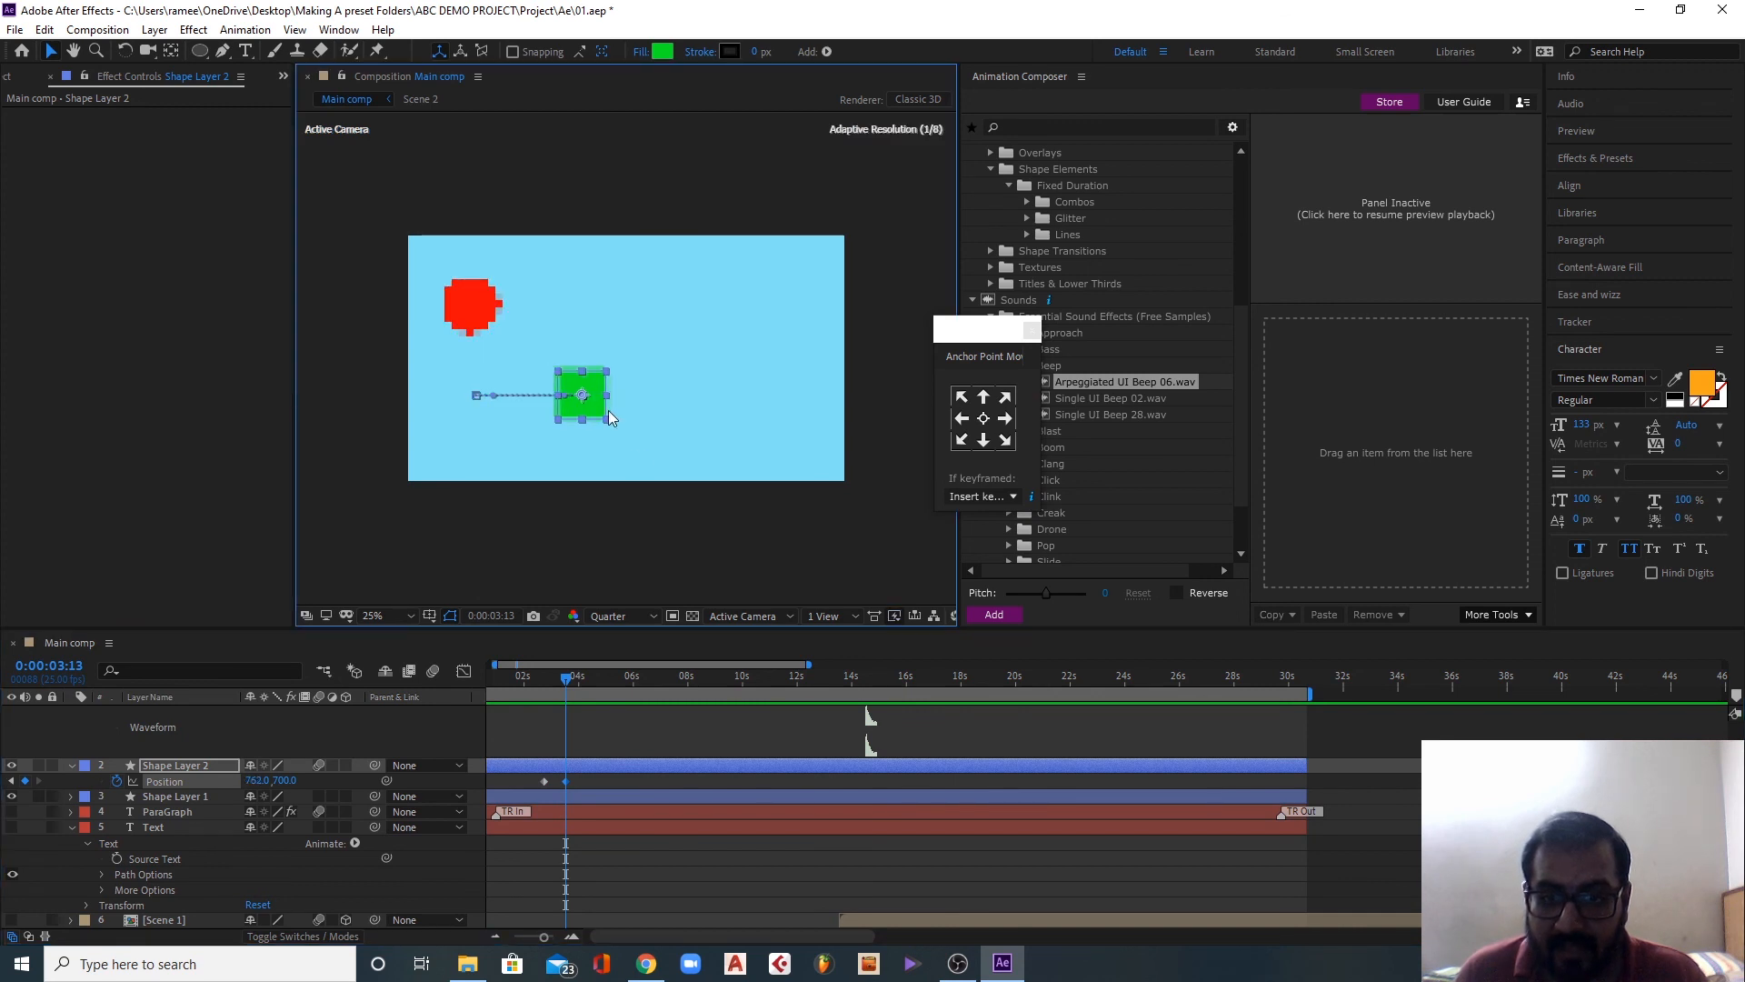
Step: Try the bottom, top and left anchor point positions on the keyframed square with the insert keyframes behaviour, and return the anchor to centre
{"action": "left_click", "coordinate": [985, 442]}
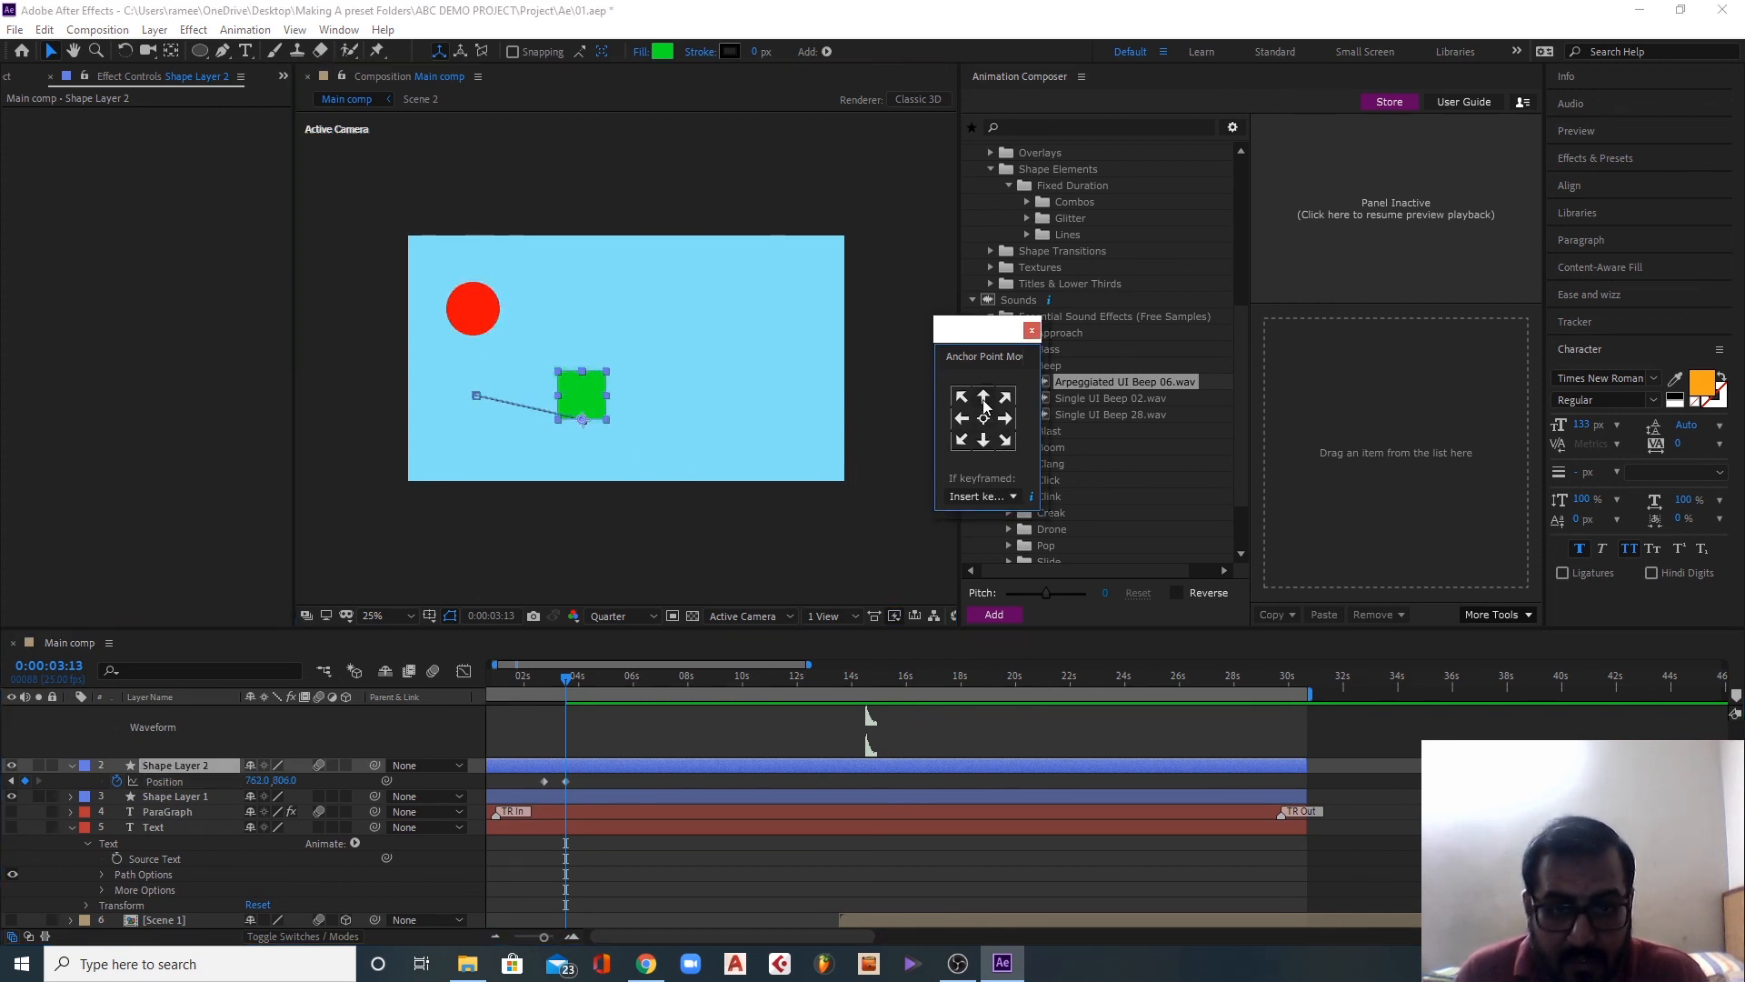
{"action": "left_click", "coordinate": [985, 400]}
{"action": "left_click", "coordinate": [962, 418]}
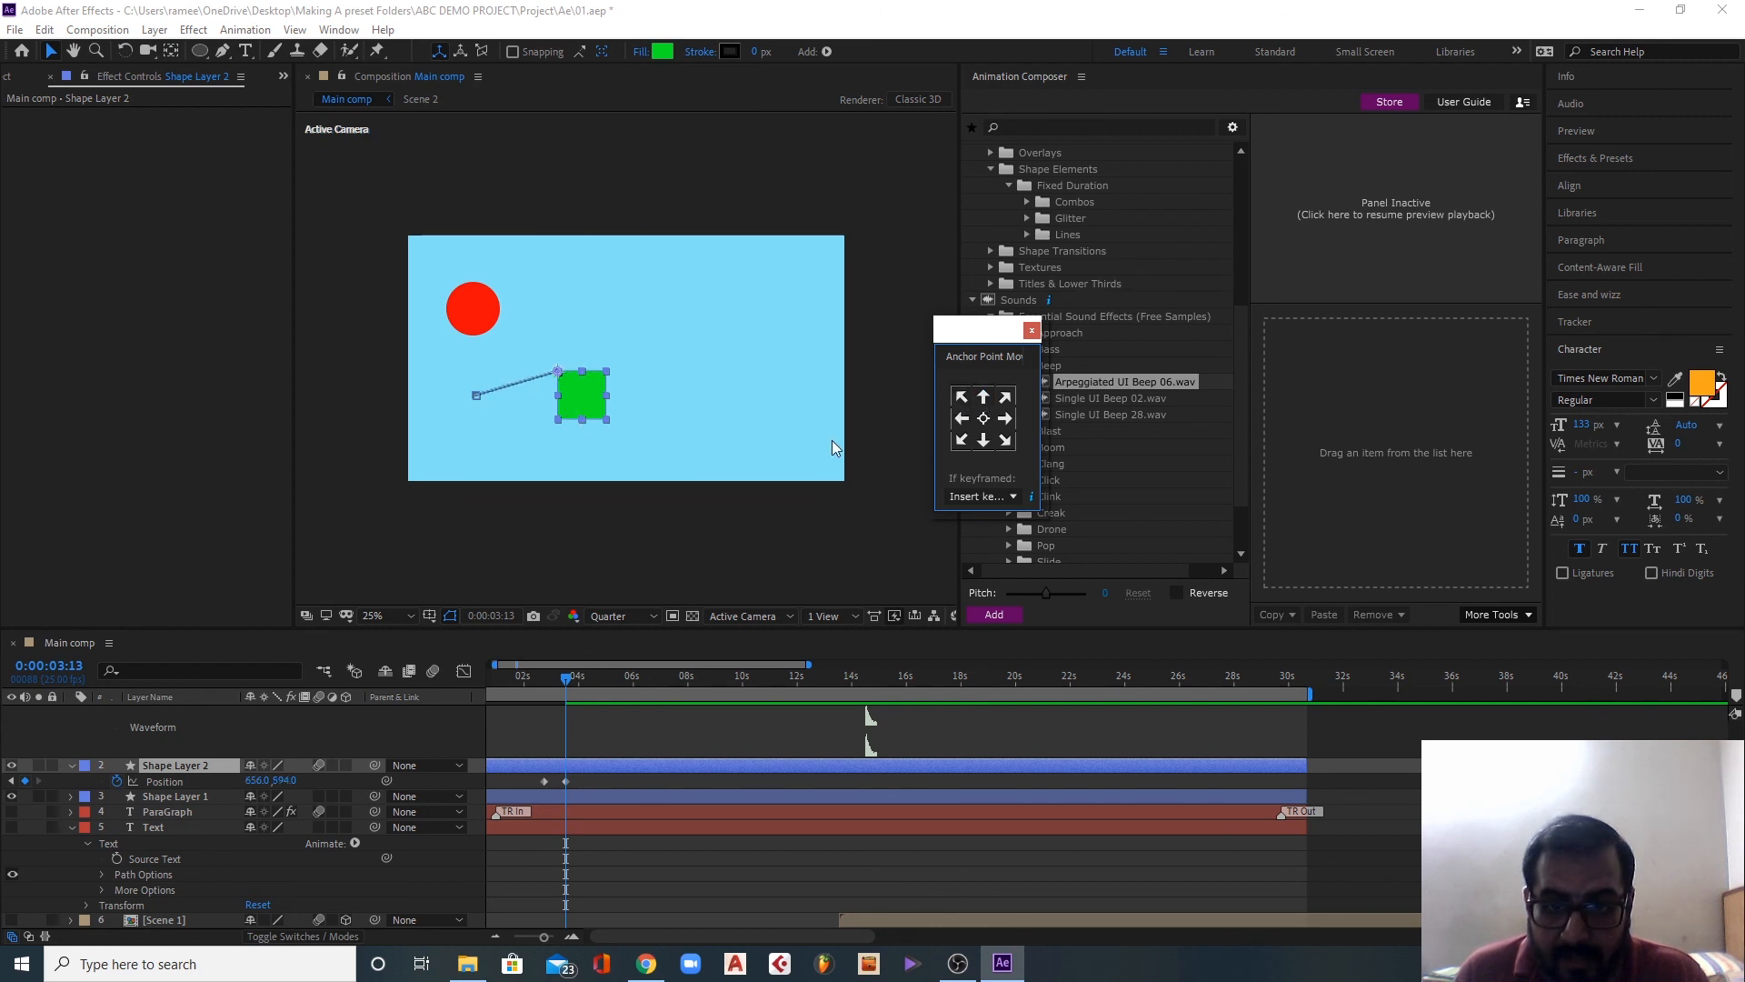
{"action": "left_click", "coordinate": [962, 440]}
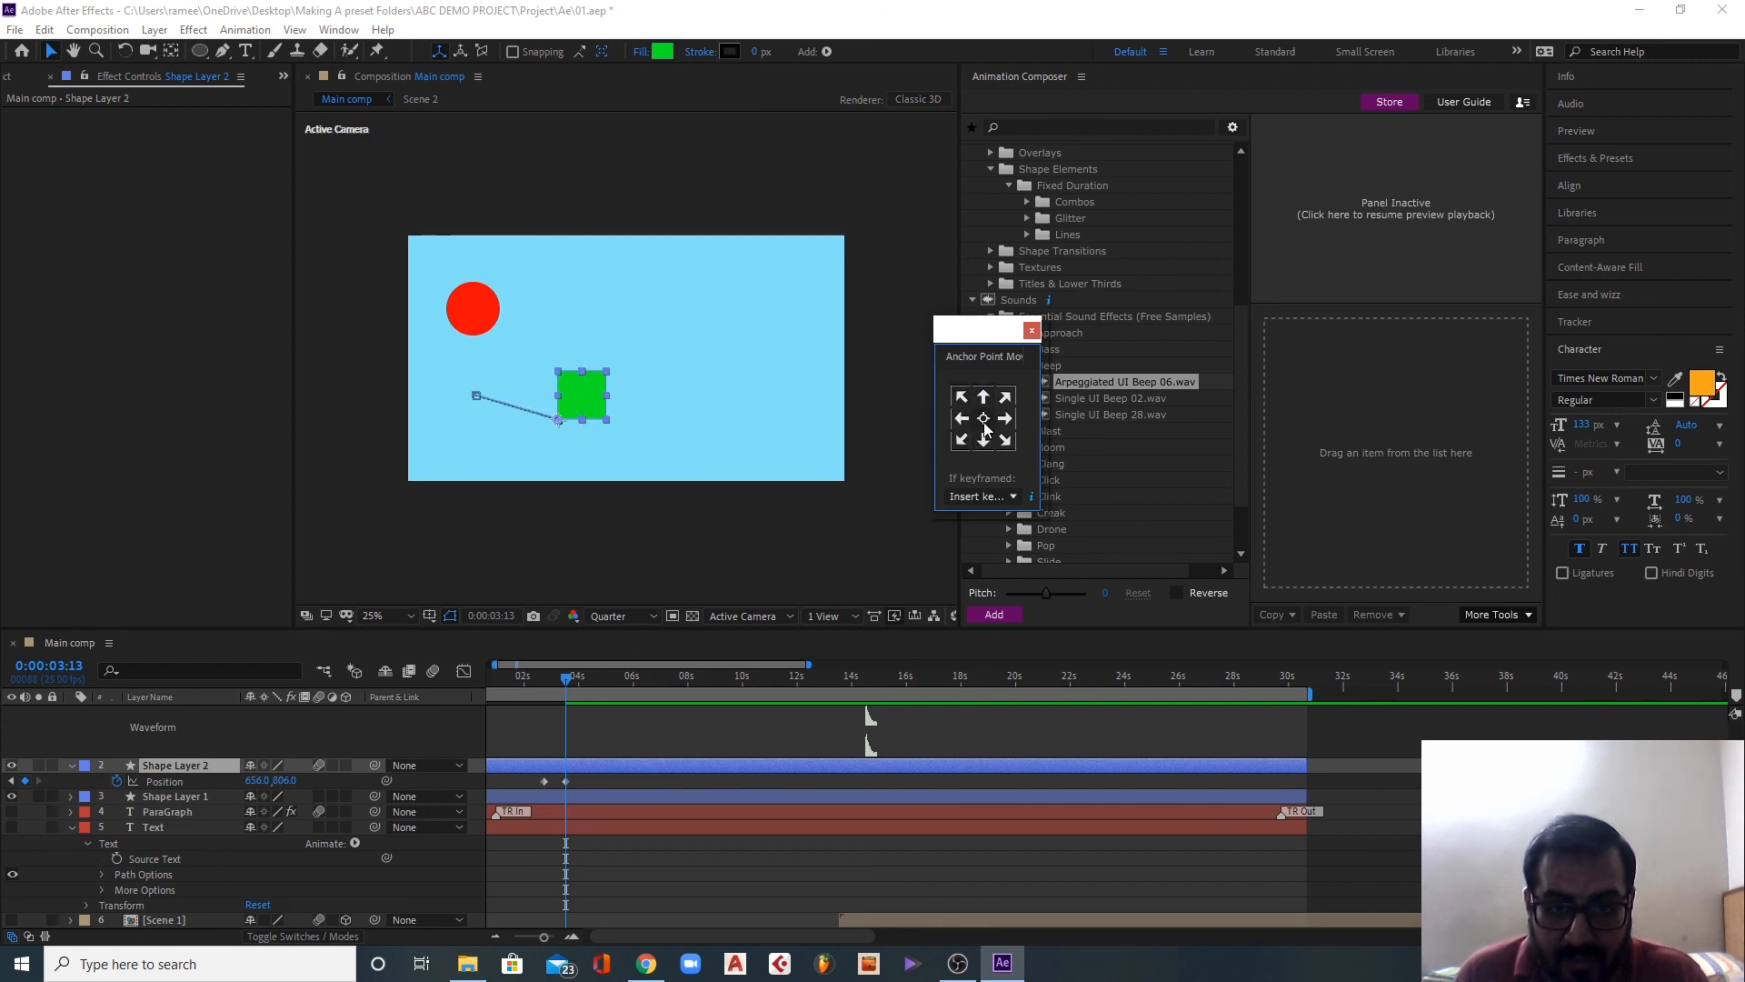
{"action": "left_click", "coordinate": [985, 420]}
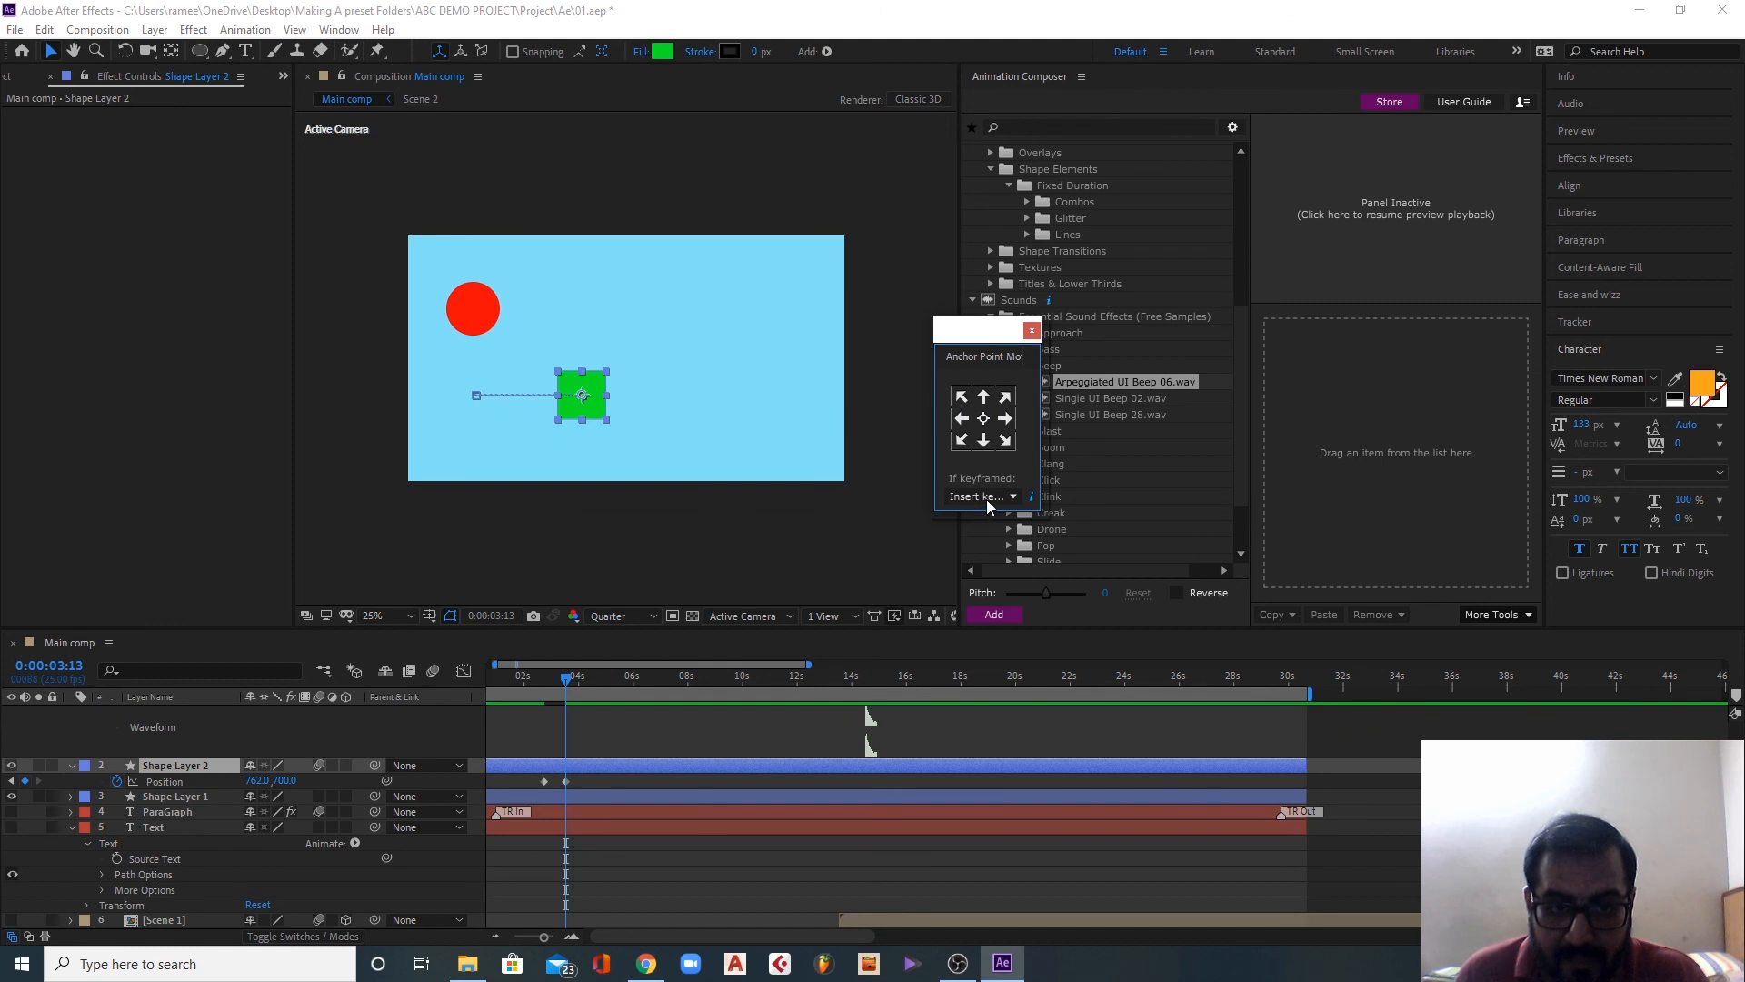
Step: Set the Anchor Point Mover's If keyframed behaviour to modify, test edge and corner anchors on the square, recentre the anchor and close the tool
{"action": "left_click", "coordinate": [986, 497]}
{"action": "left_click", "coordinate": [987, 529]}
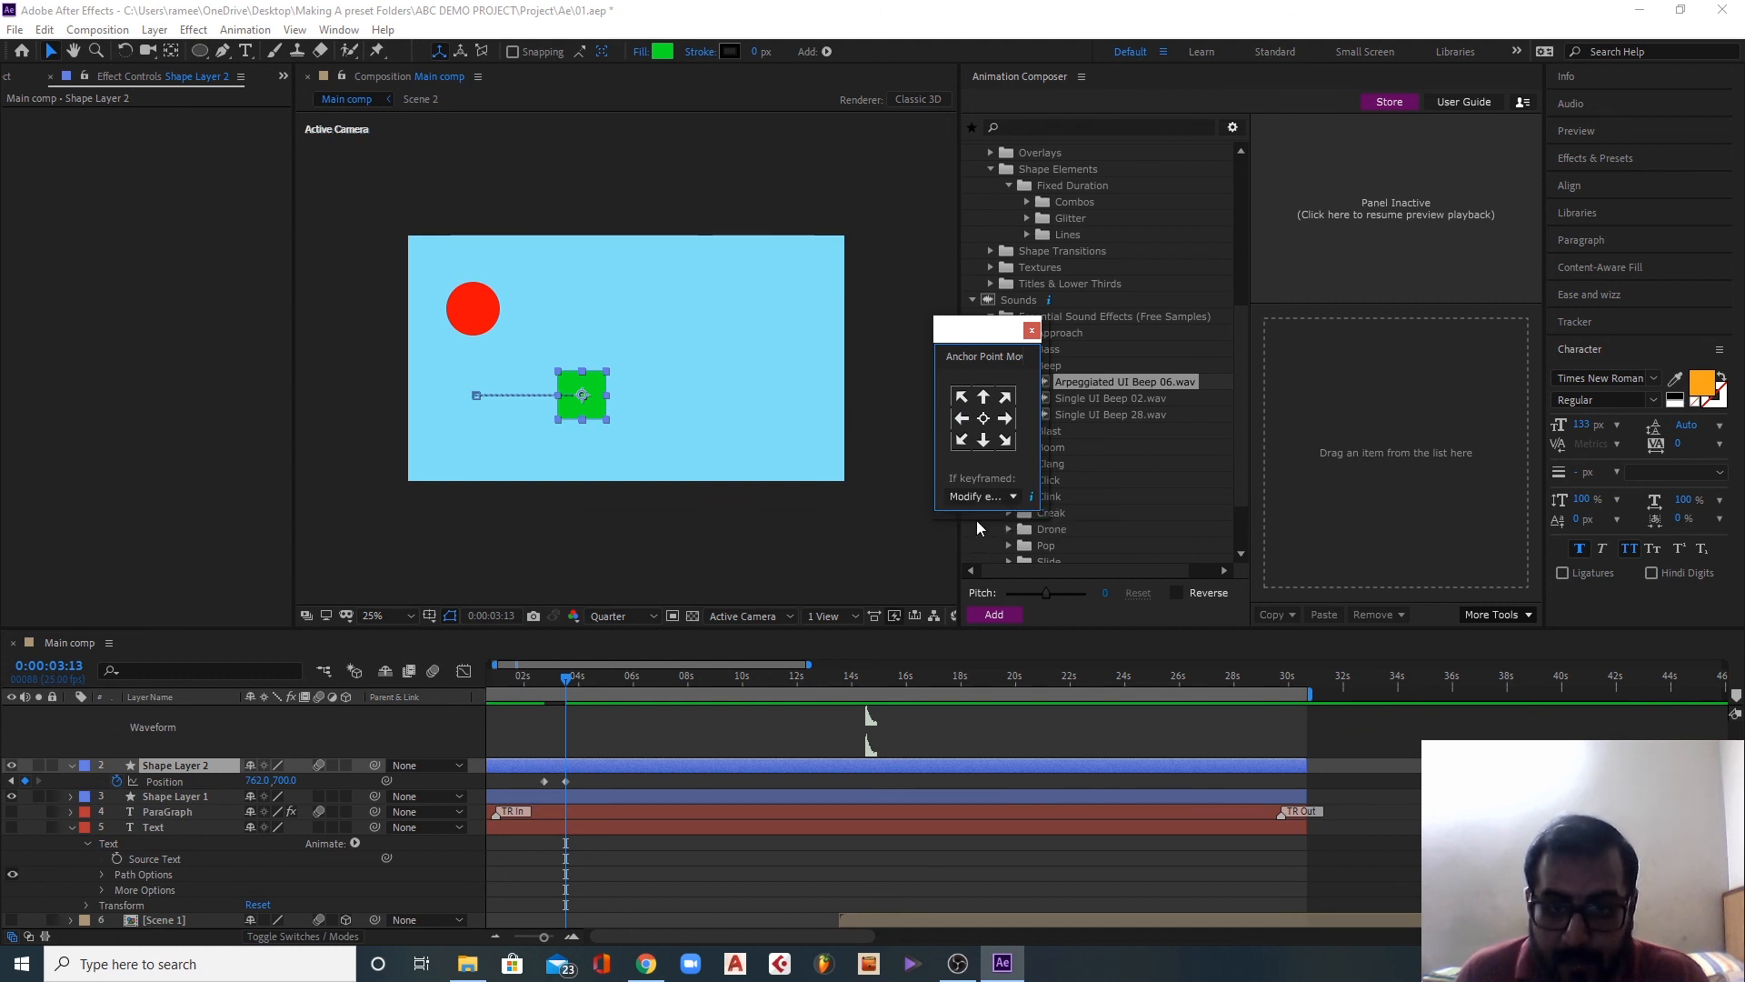
{"action": "left_click", "coordinate": [983, 440]}
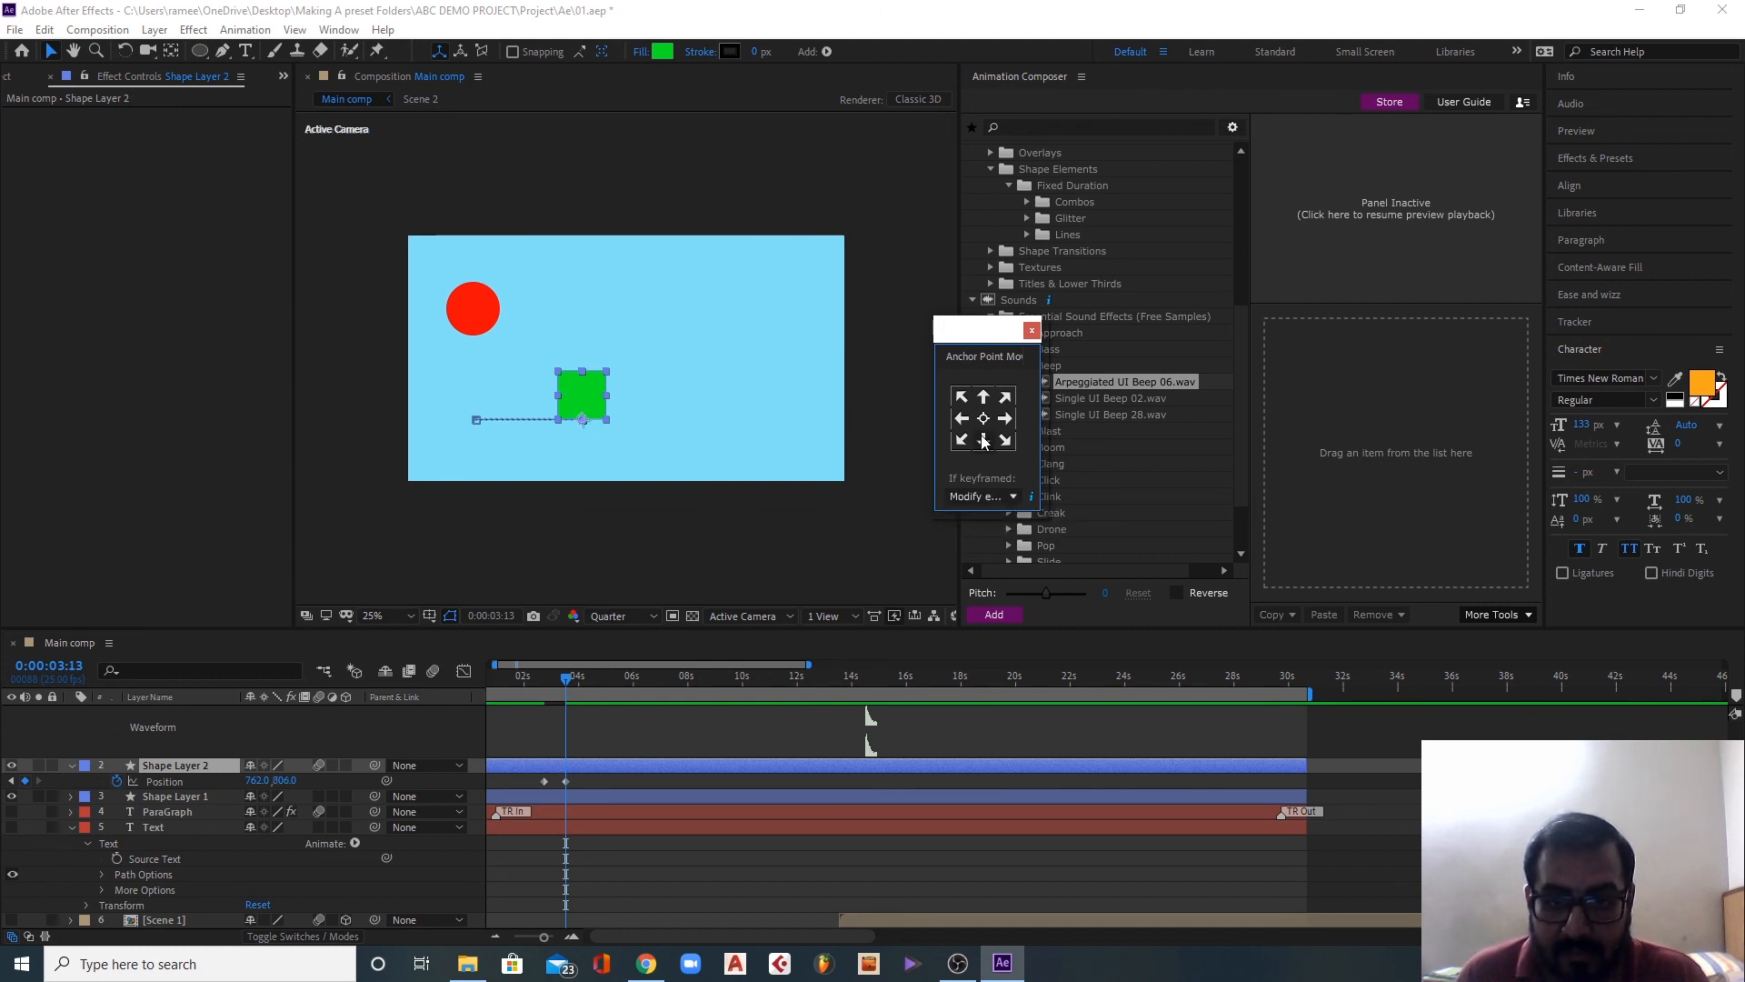
{"action": "left_click", "coordinate": [983, 398]}
{"action": "left_click", "coordinate": [962, 397]}
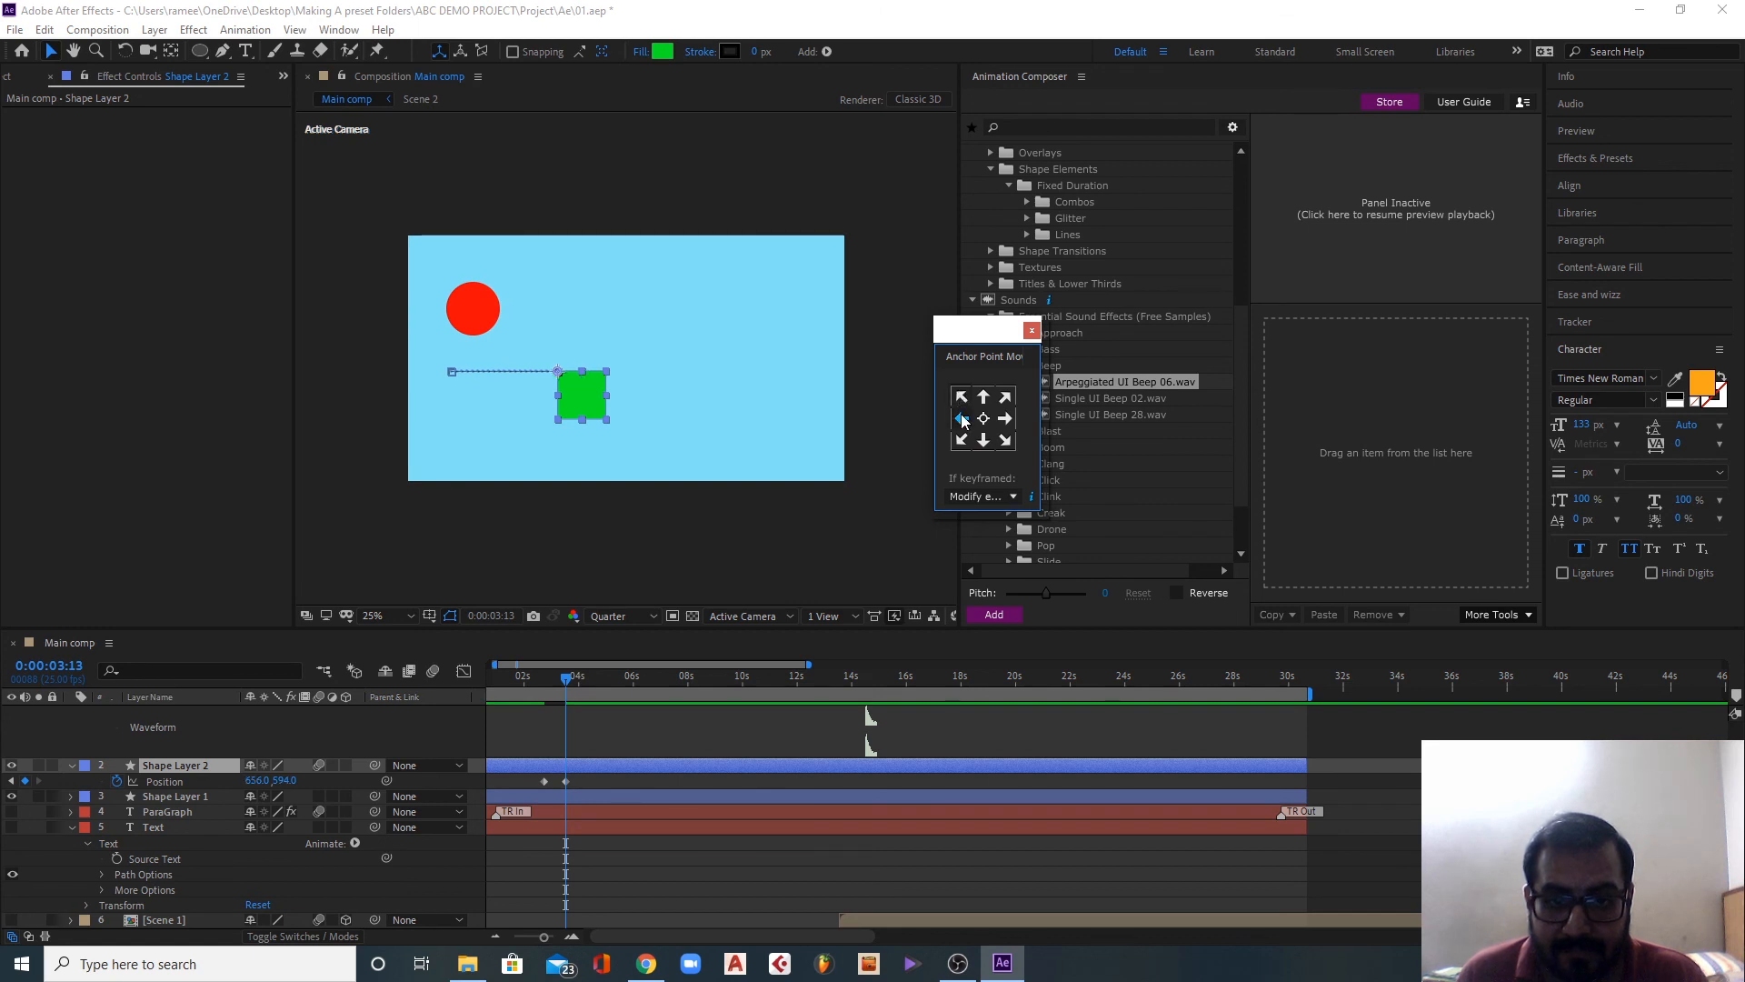
{"action": "left_click", "coordinate": [961, 418]}
{"action": "left_click", "coordinate": [962, 440]}
{"action": "left_click", "coordinate": [1006, 440]}
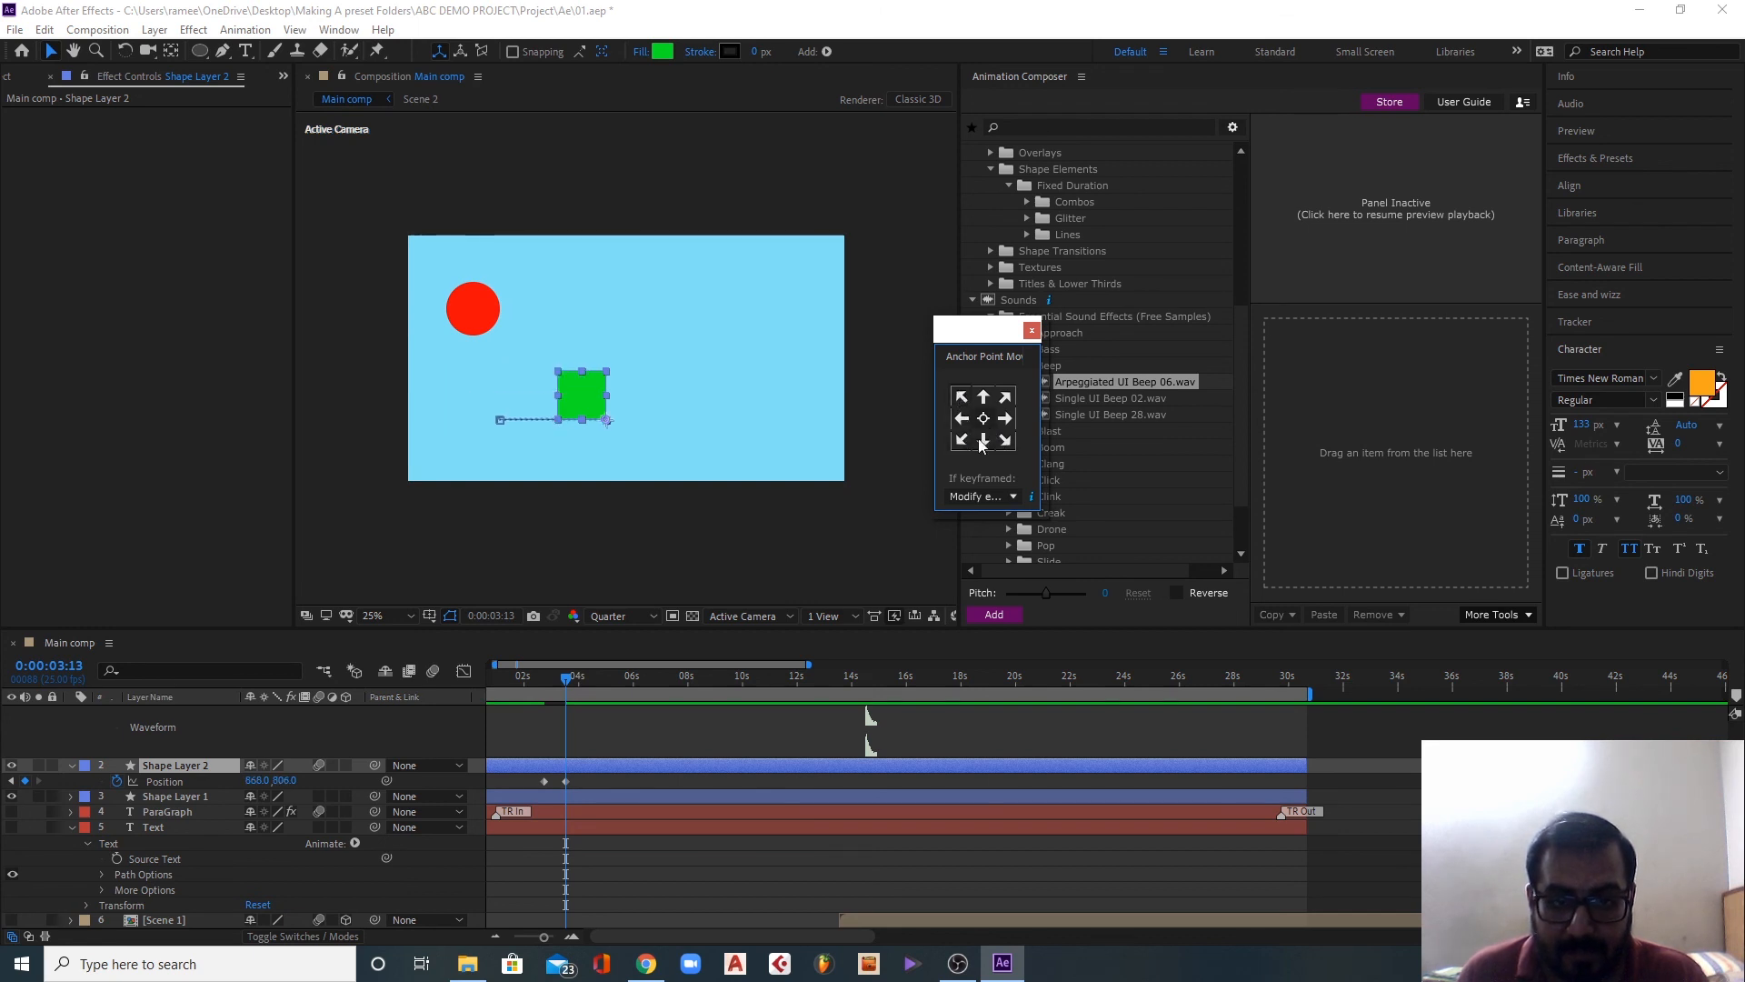
{"action": "left_click", "coordinate": [984, 418]}
{"action": "left_click", "coordinate": [1032, 330]}
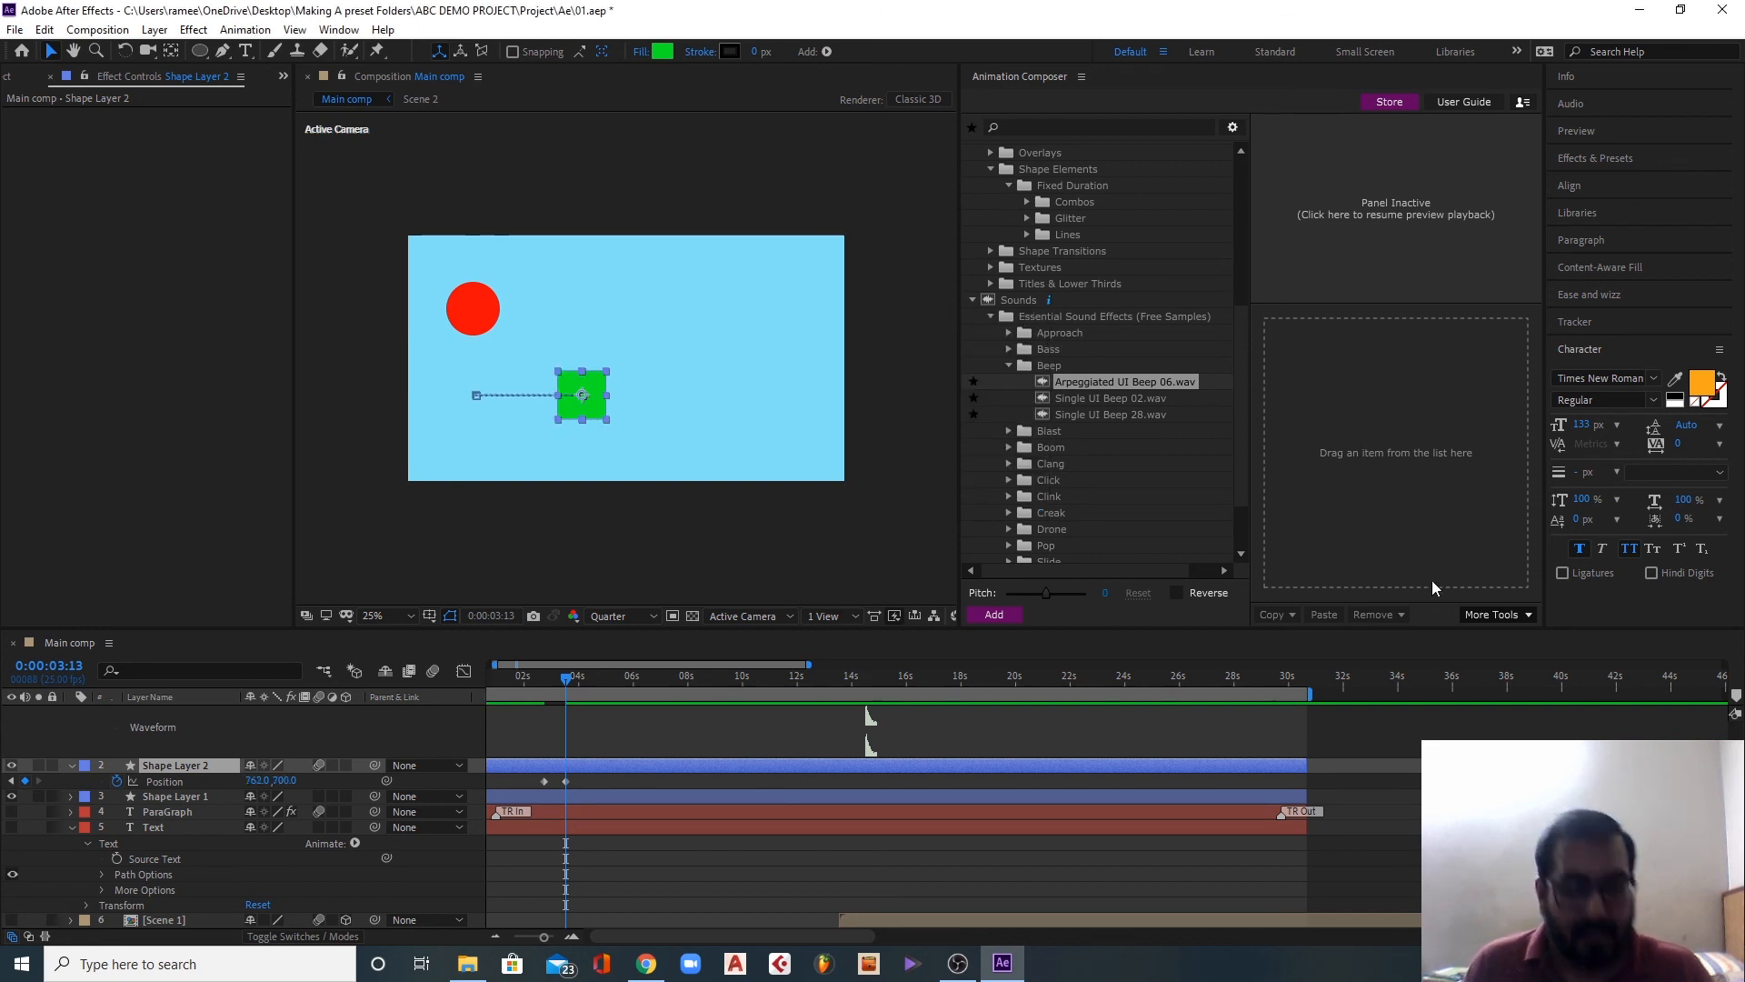
Step: Ease both position keyframes of Shape Layer 2 more strongly with the Keyframe Wingman, adjusting both ease amounts, and close the tool
{"action": "left_click", "coordinate": [1492, 606]}
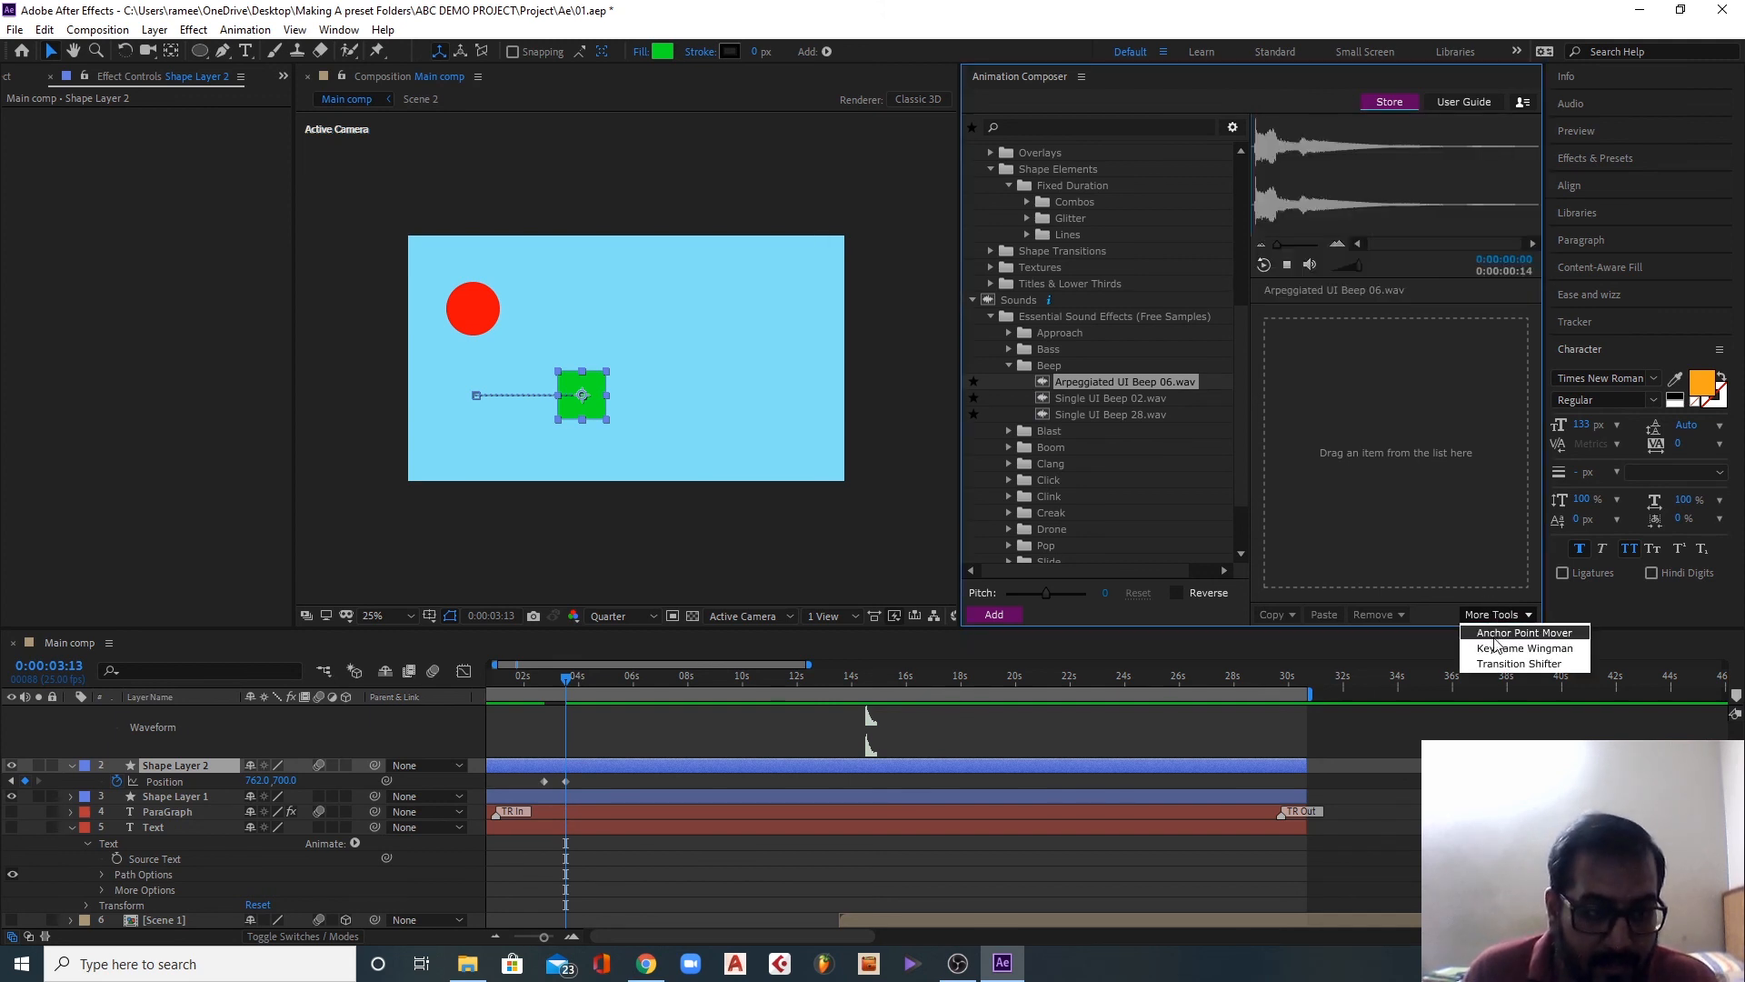
{"action": "left_click", "coordinate": [1496, 649]}
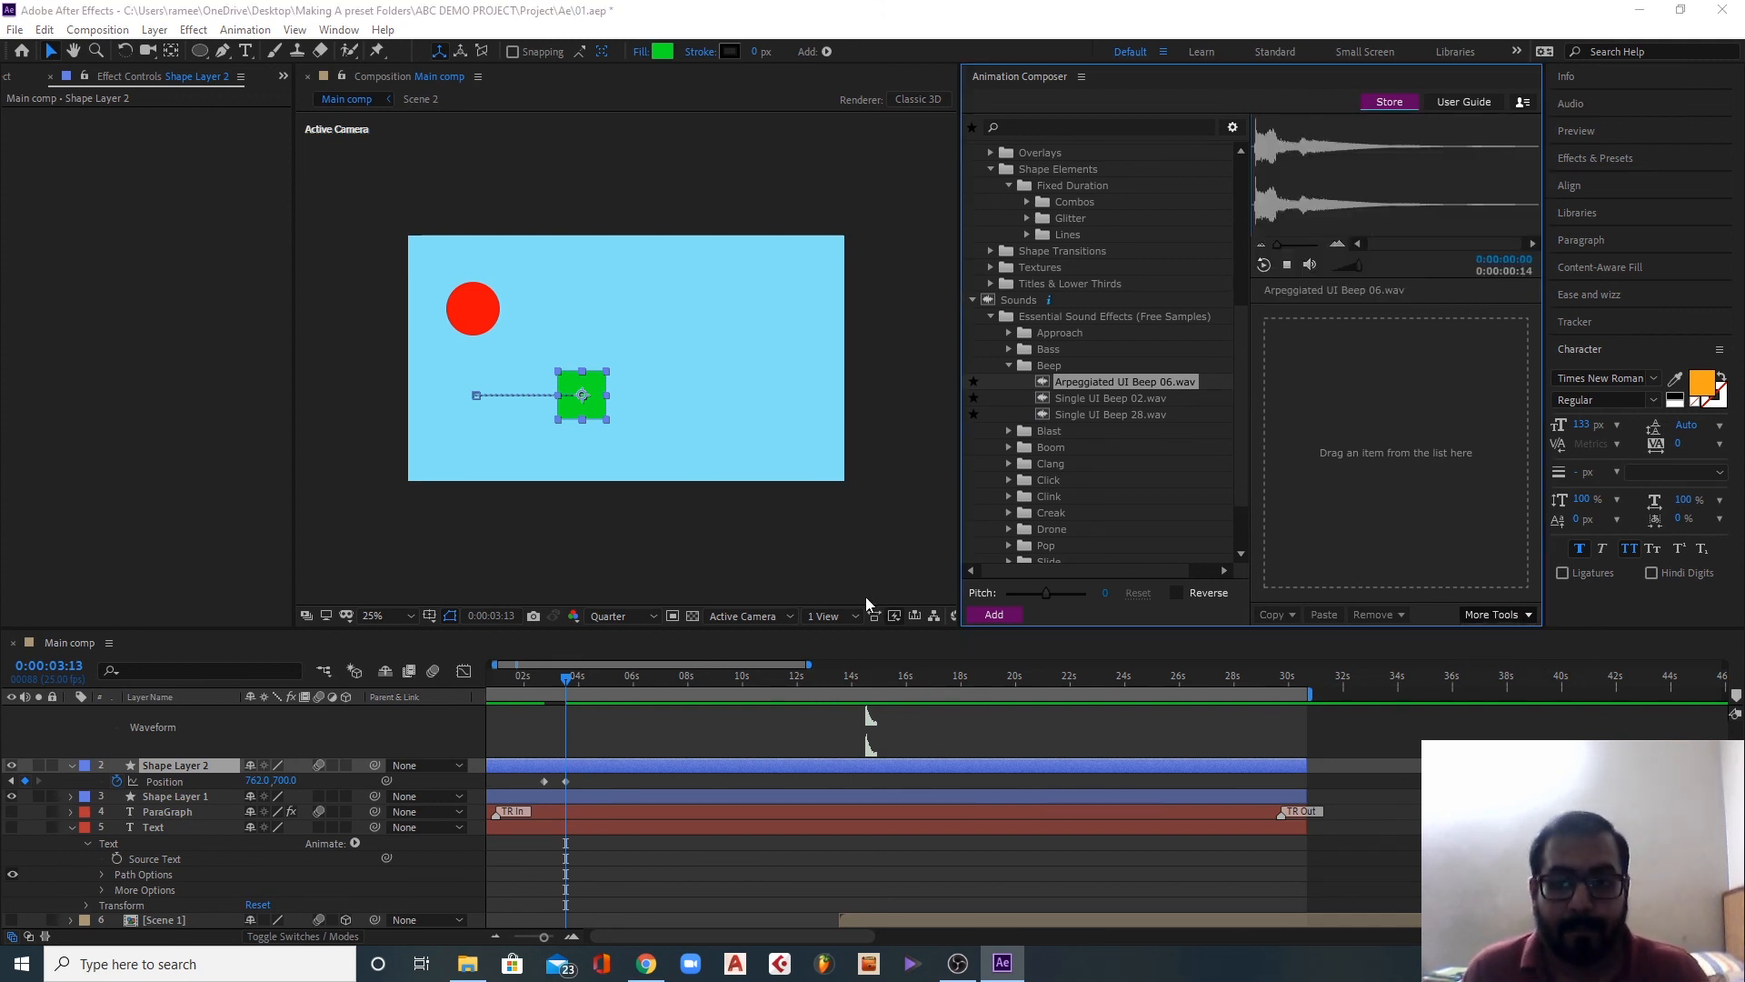
{"action": "mouse_move", "coordinate": [854, 478]}
{"action": "left_mouse_down"}
{"action": "mouse_move", "coordinate": [827, 466]}
{"action": "mouse_move", "coordinate": [848, 466]}
{"action": "left_mouse_up"}
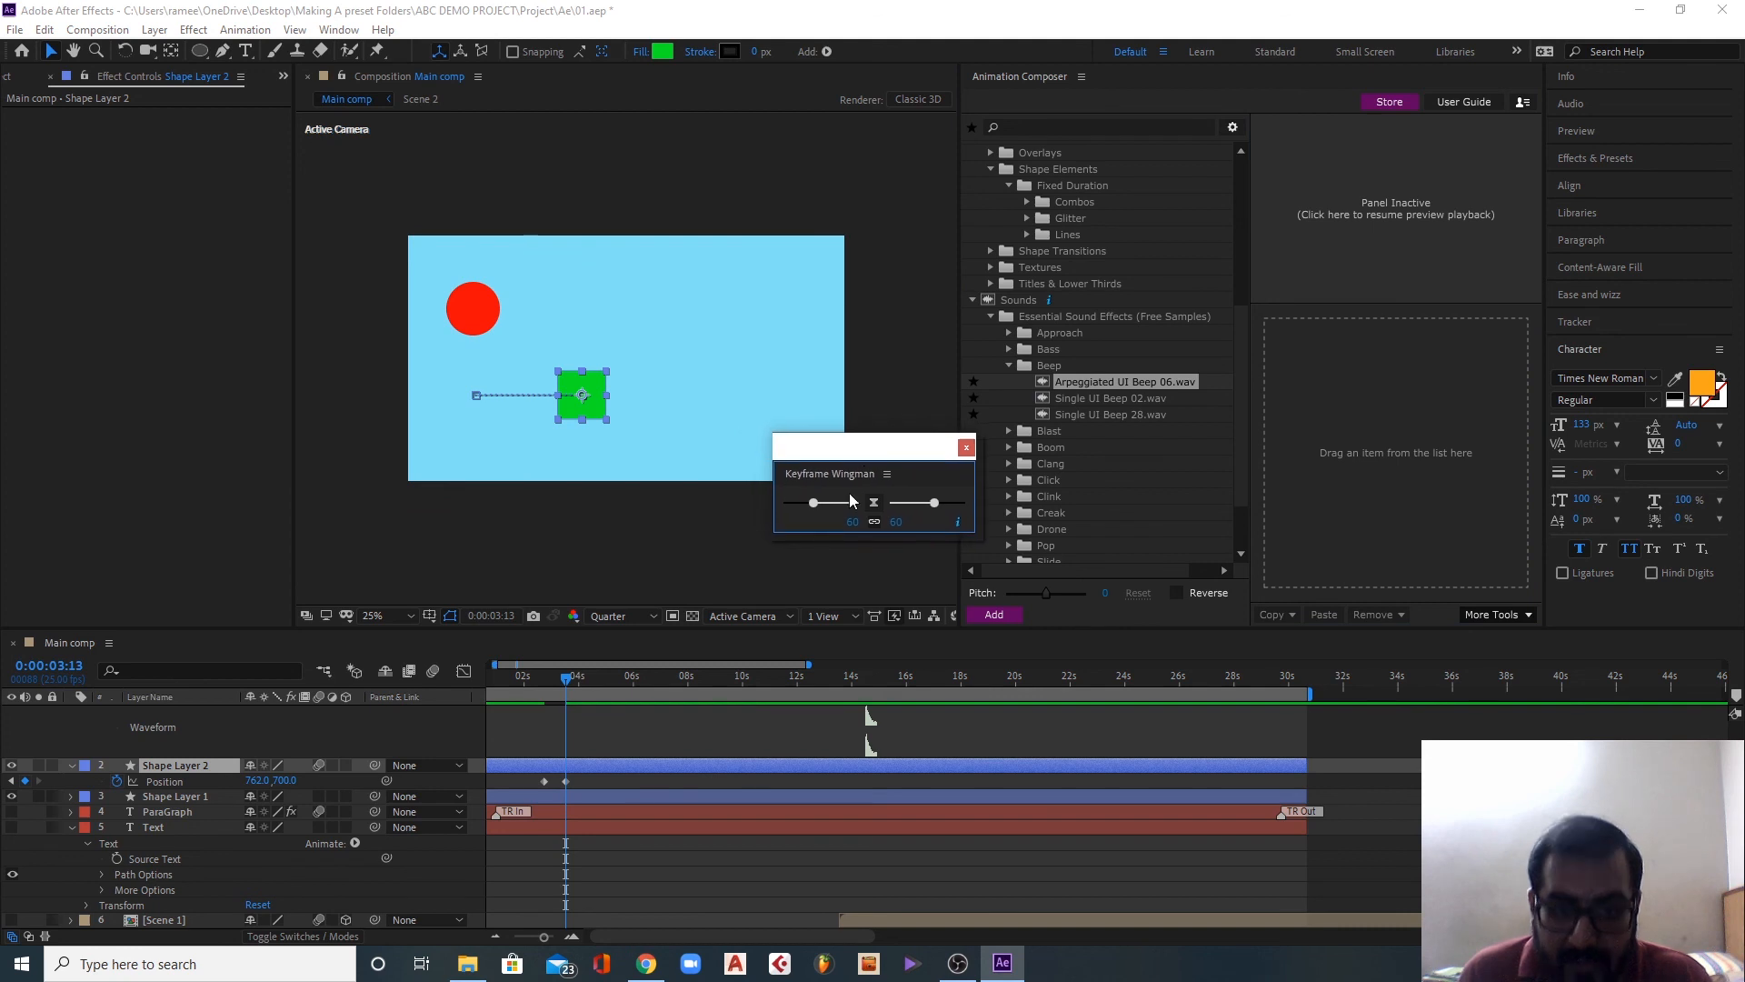
{"action": "left_click_drag", "start_coordinate": [578, 789], "coordinate": [525, 783]}
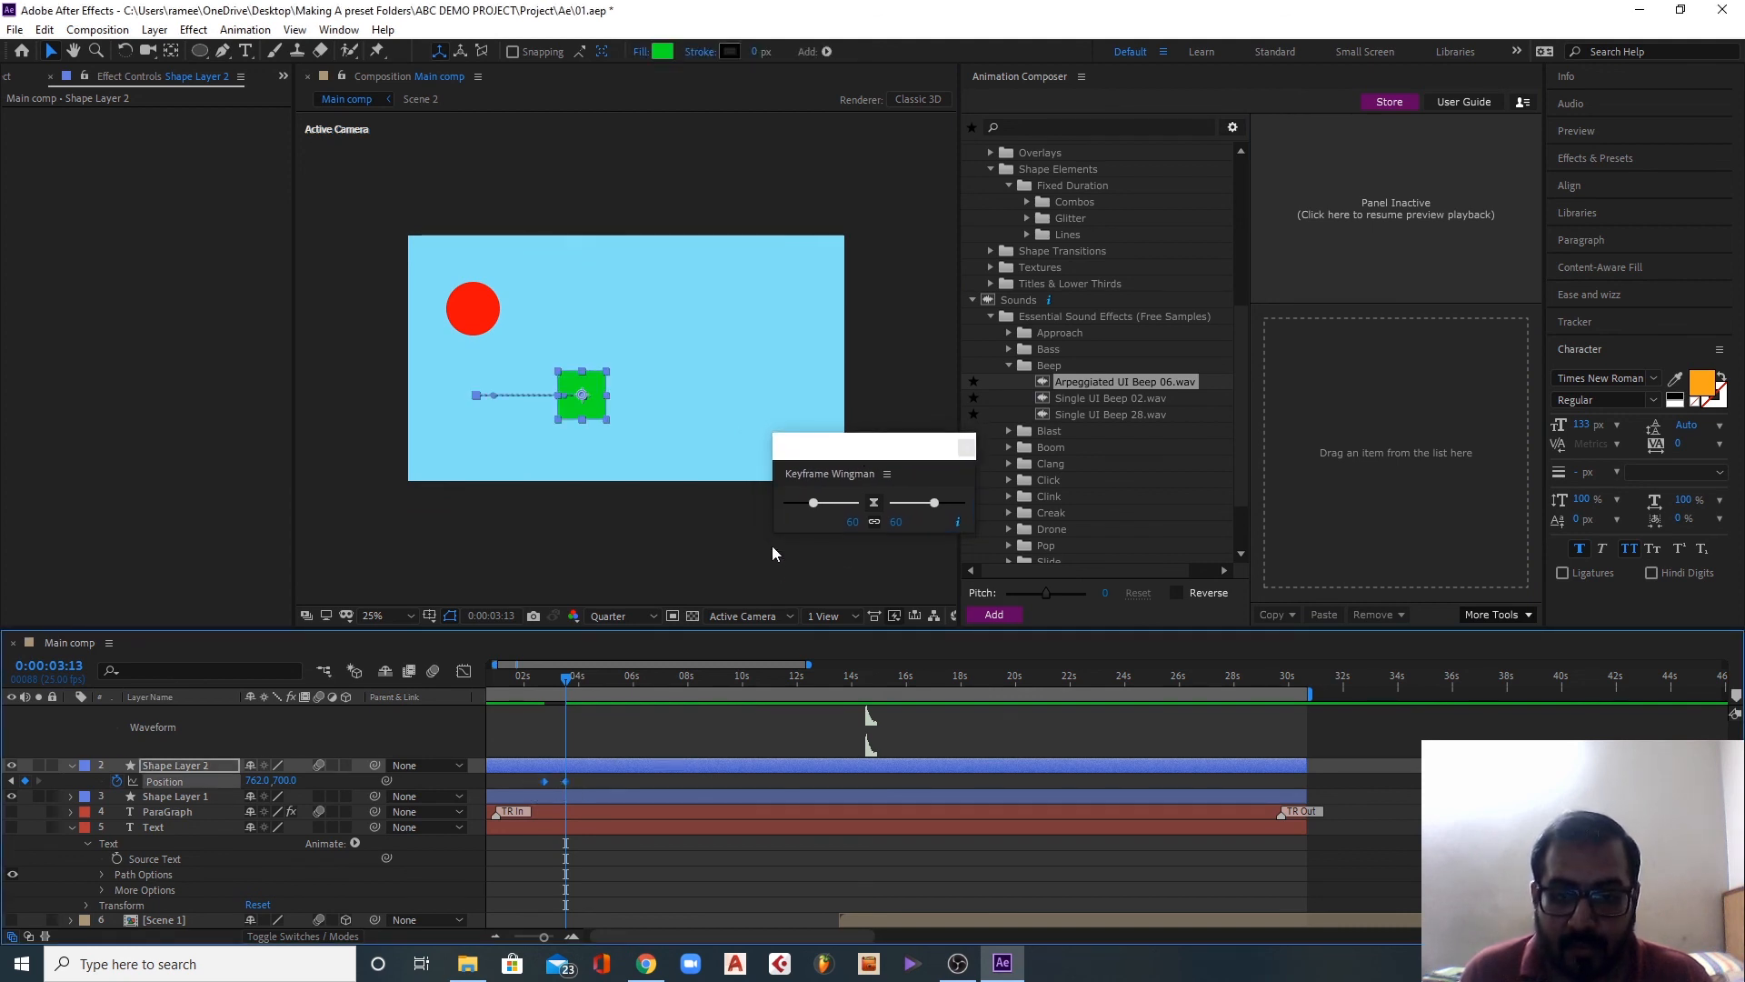
{"action": "mouse_move", "coordinate": [813, 503]}
{"action": "left_mouse_down"}
{"action": "mouse_move", "coordinate": [841, 502]}
{"action": "mouse_move", "coordinate": [800, 509]}
{"action": "left_mouse_up"}
{"action": "left_click", "coordinate": [874, 522]}
{"action": "left_click_drag", "start_coordinate": [930, 504], "coordinate": [949, 505]}
{"action": "left_click", "coordinate": [967, 449]}
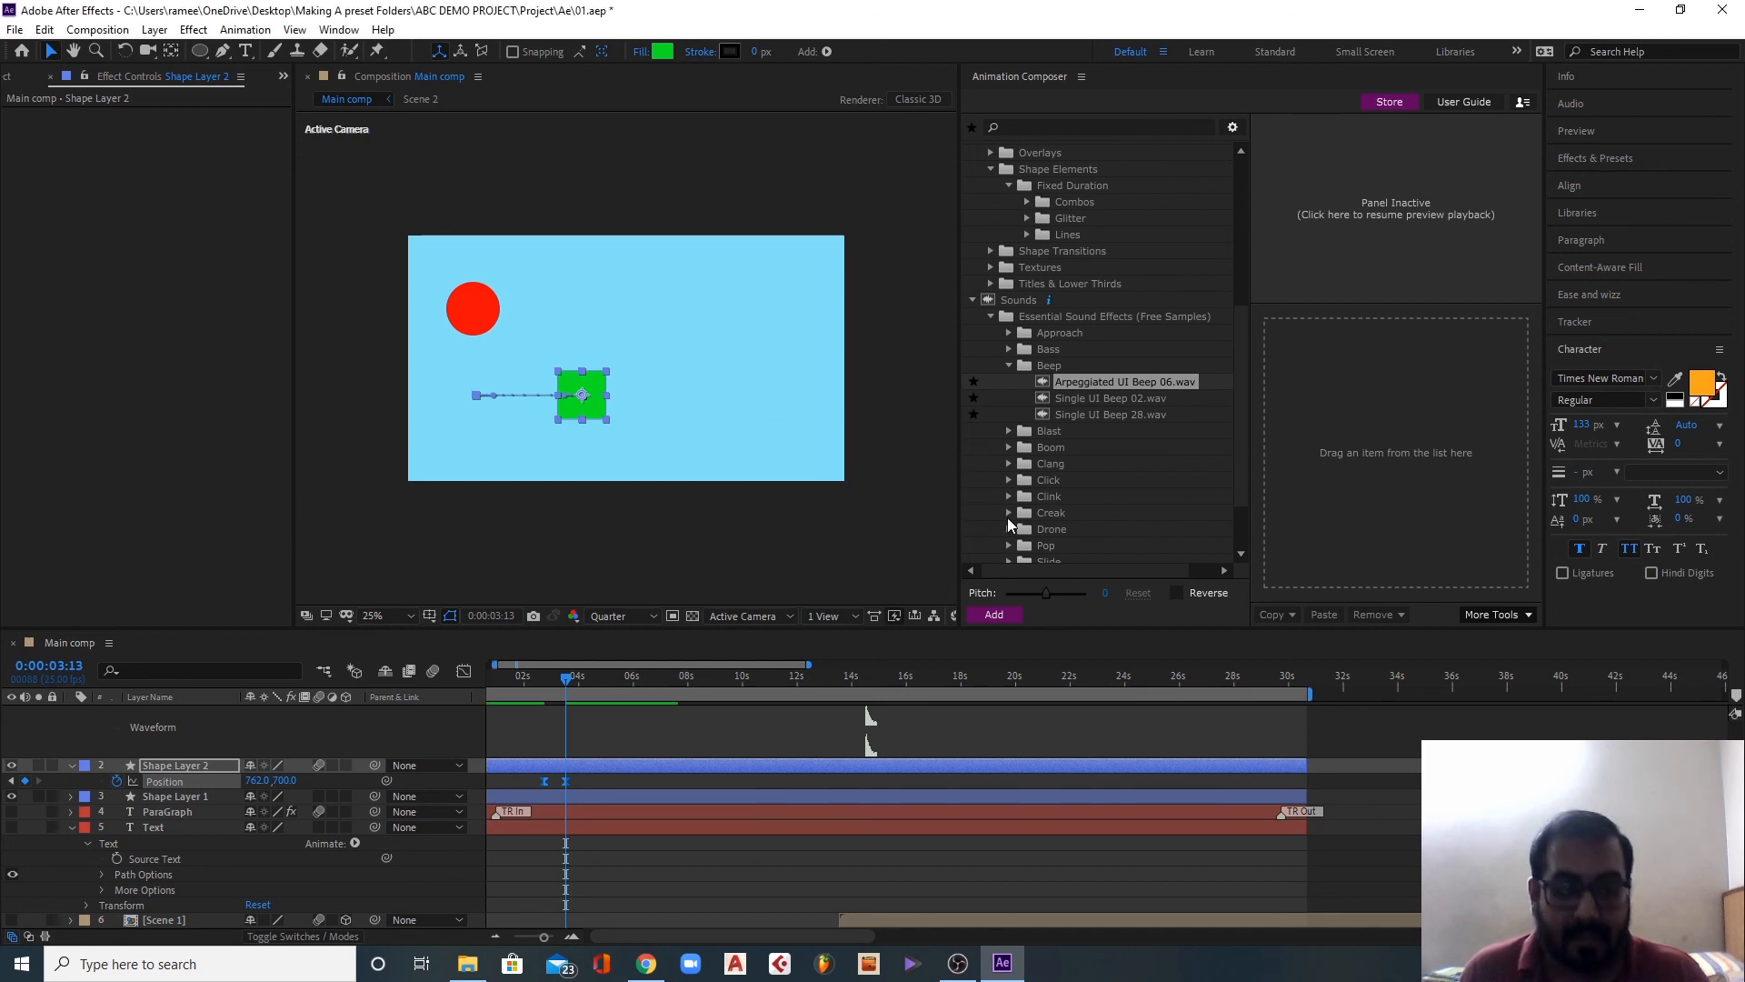
Step: Open the Transition Shifter, look at its shift options while keeping In transitions, and close it
{"action": "left_click", "coordinate": [1497, 616]}
{"action": "left_click", "coordinate": [1509, 662]}
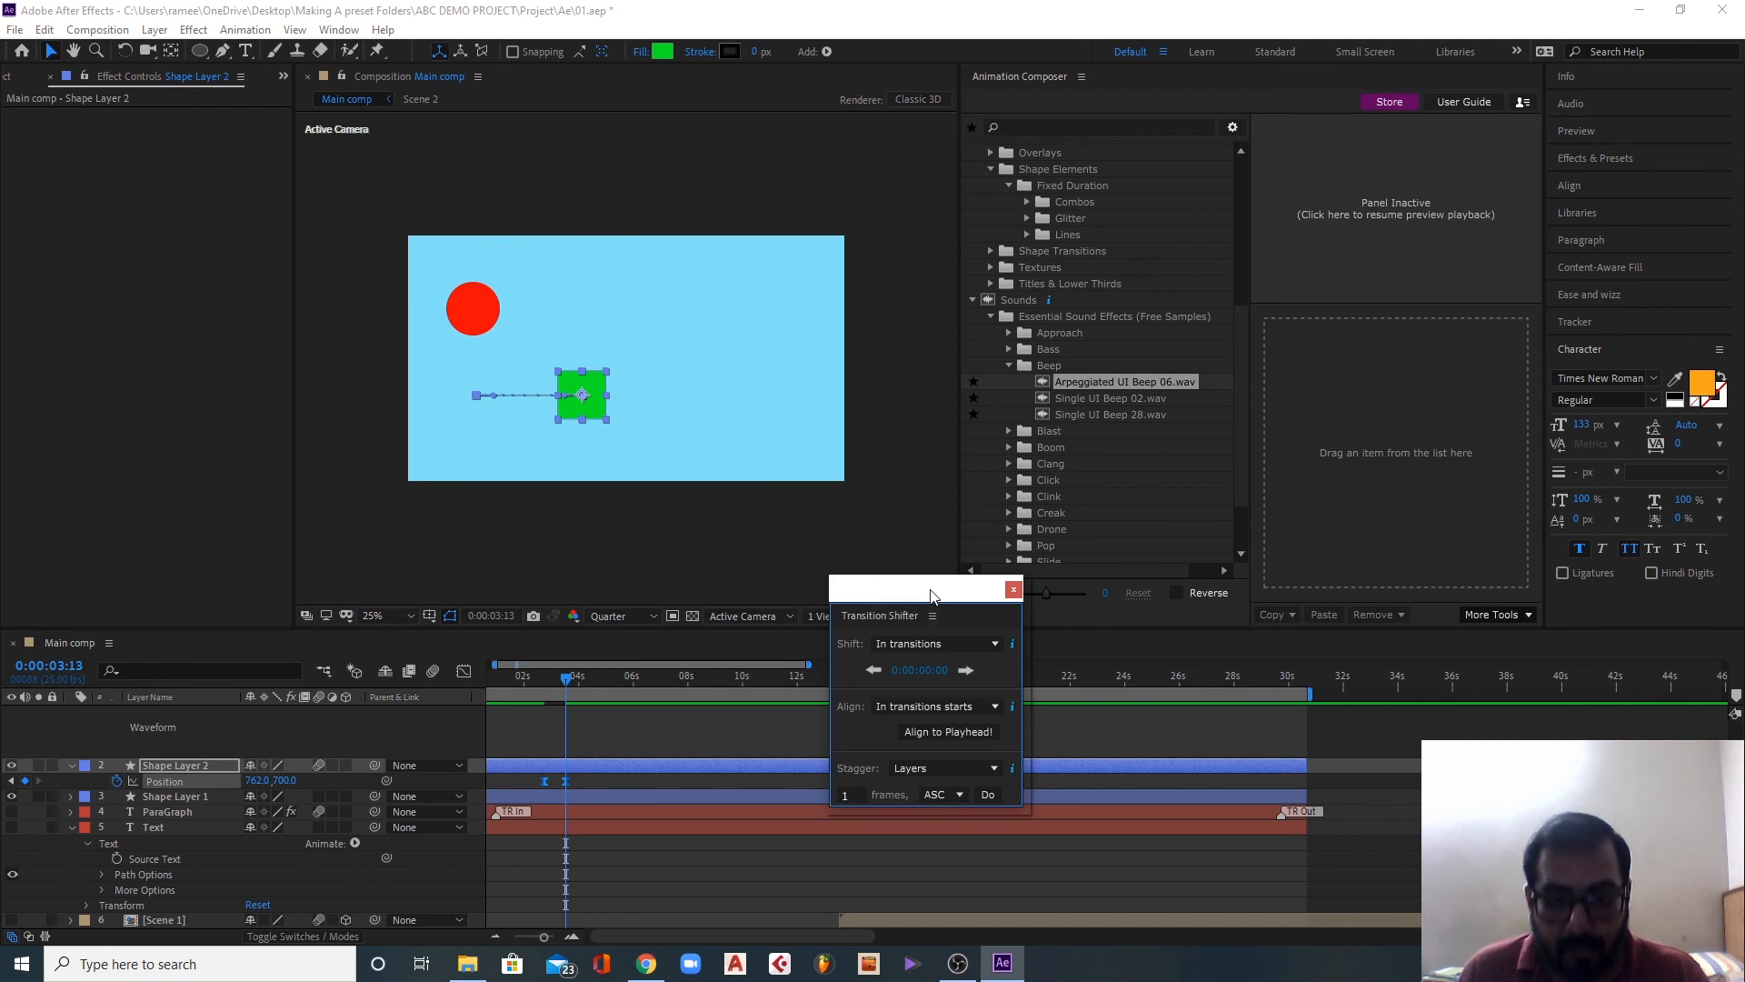
{"action": "left_click_drag", "start_coordinate": [932, 595], "coordinate": [926, 501]}
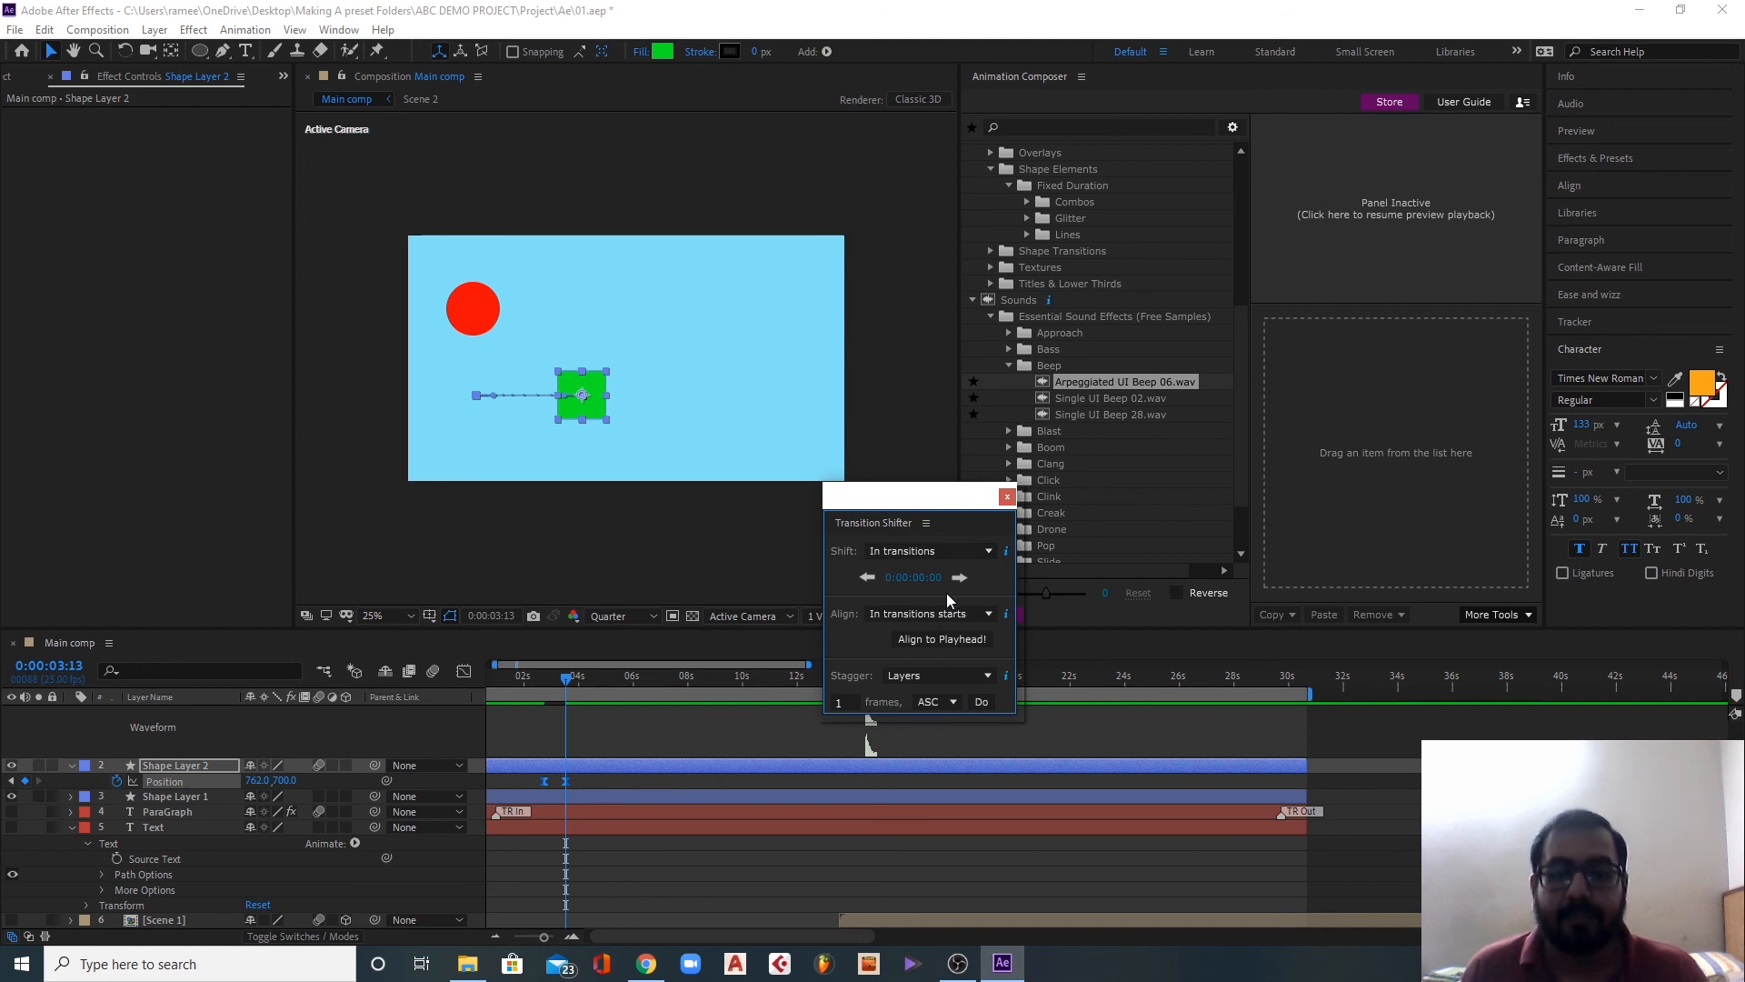
{"action": "left_click", "coordinate": [968, 550]}
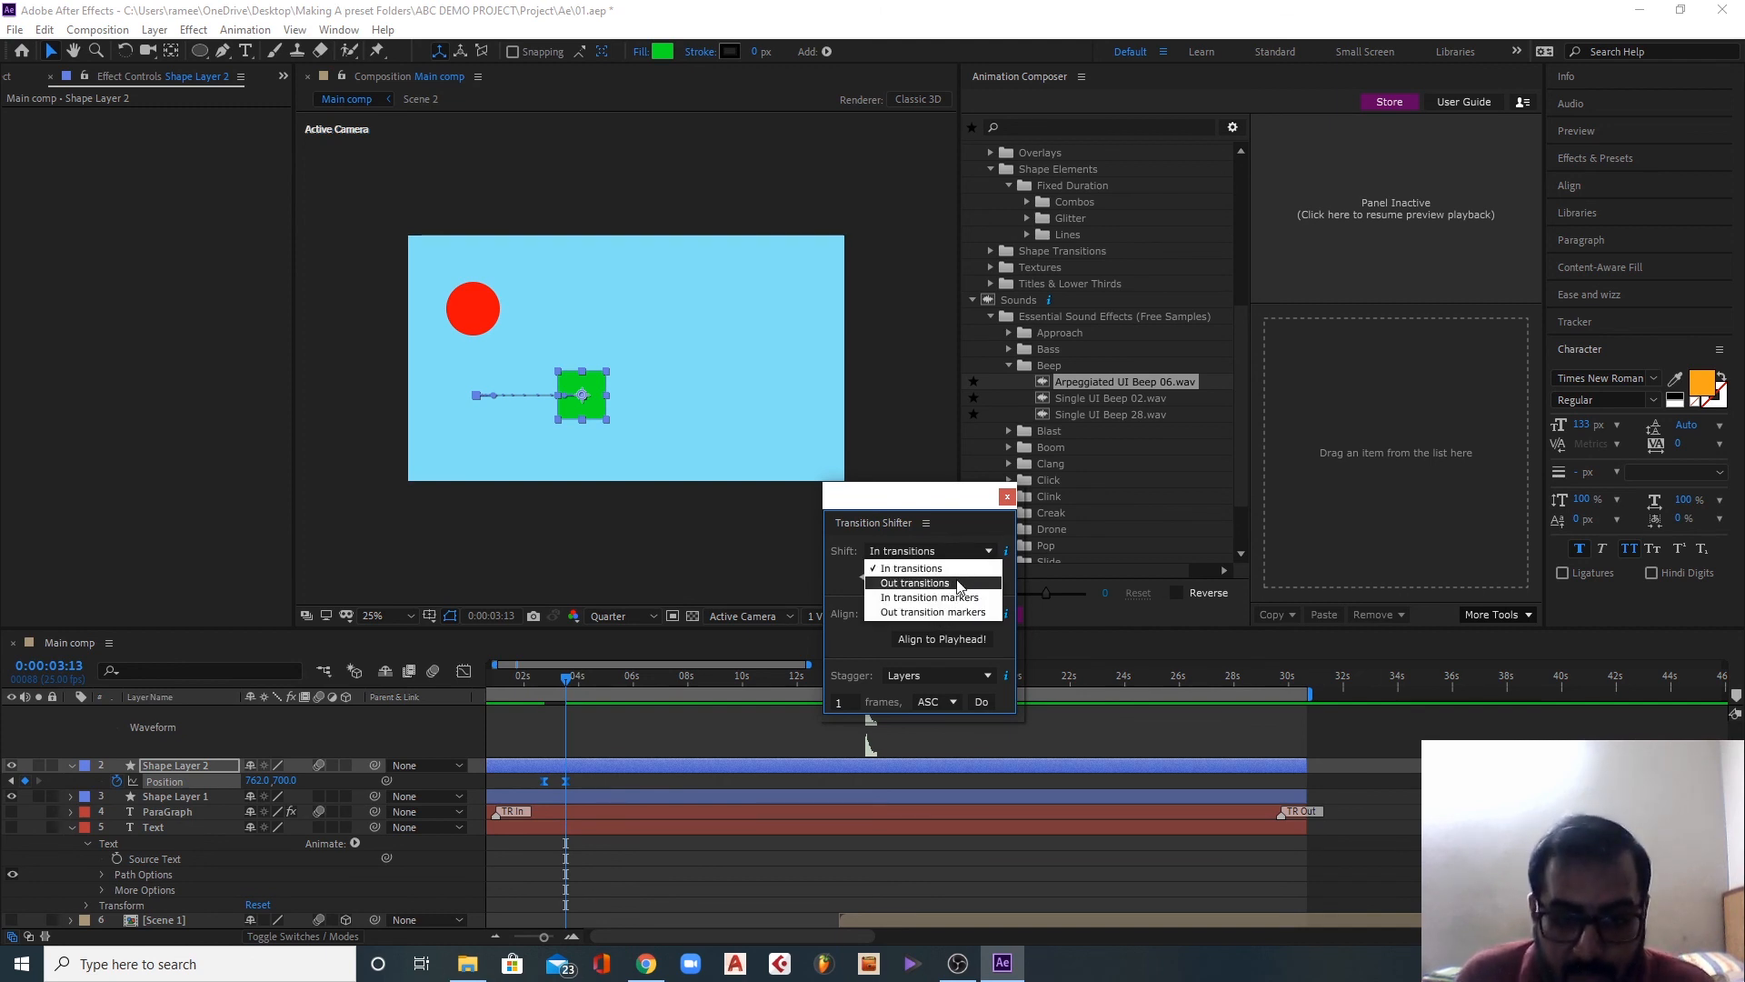
{"action": "left_click", "coordinate": [946, 568]}
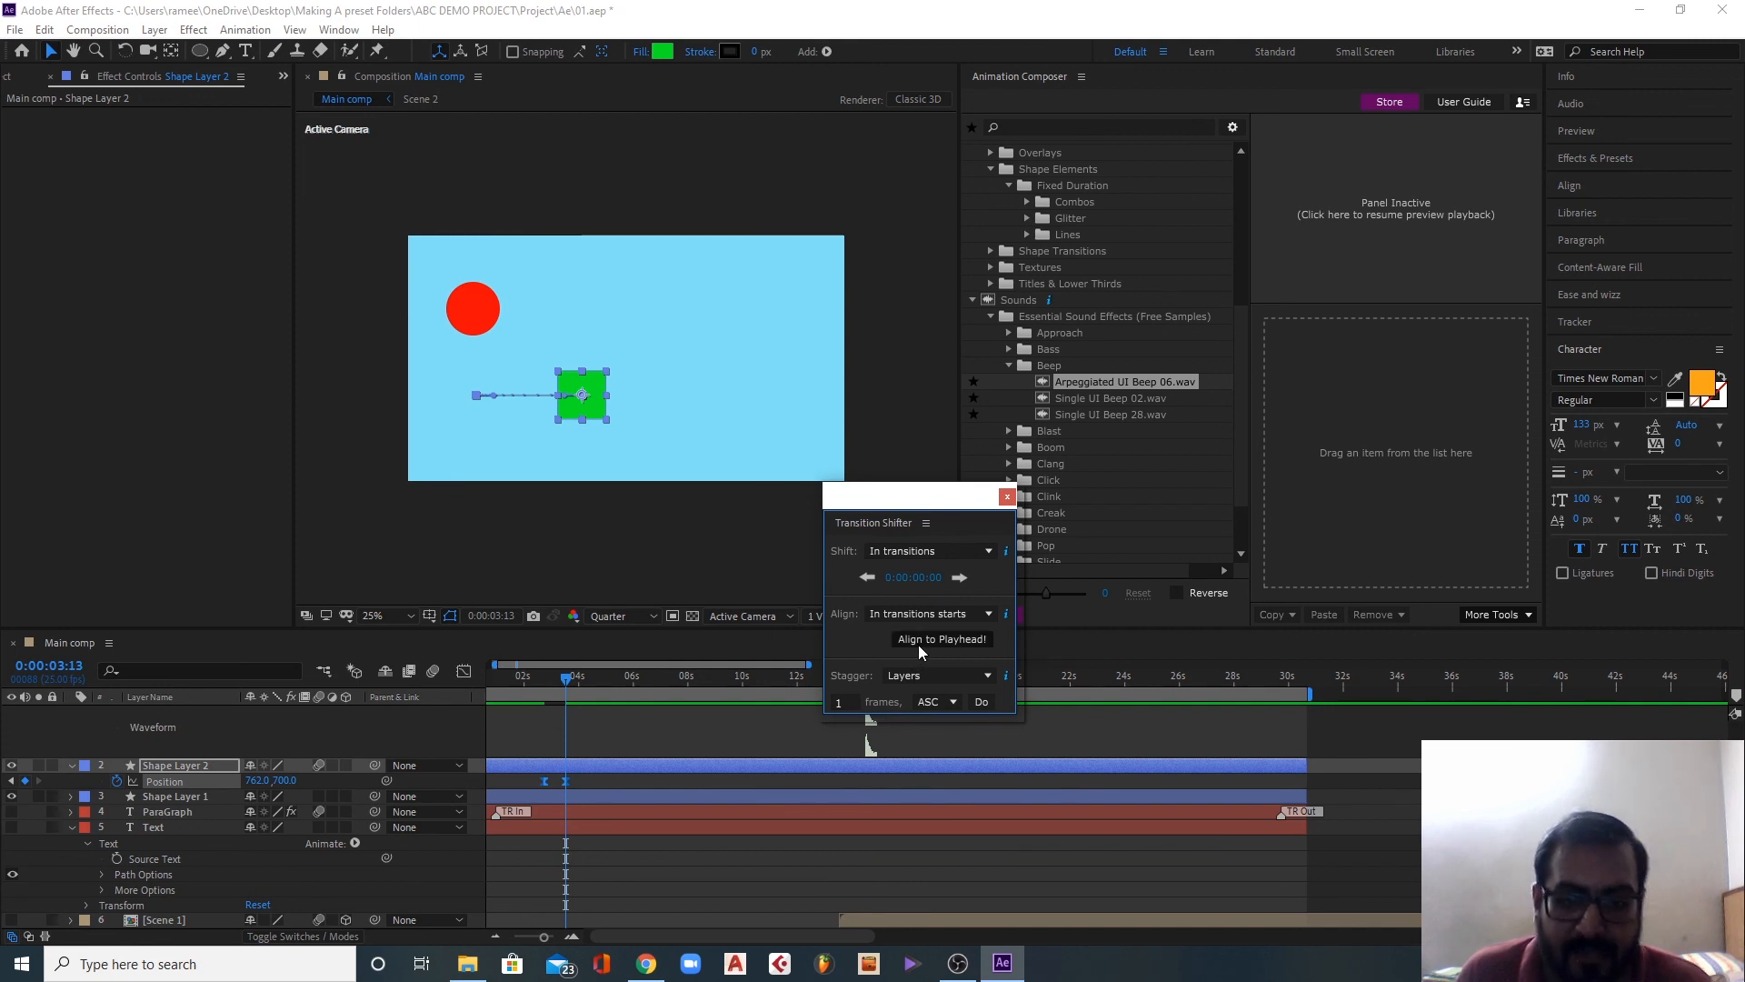
{"action": "left_click", "coordinate": [1008, 496]}
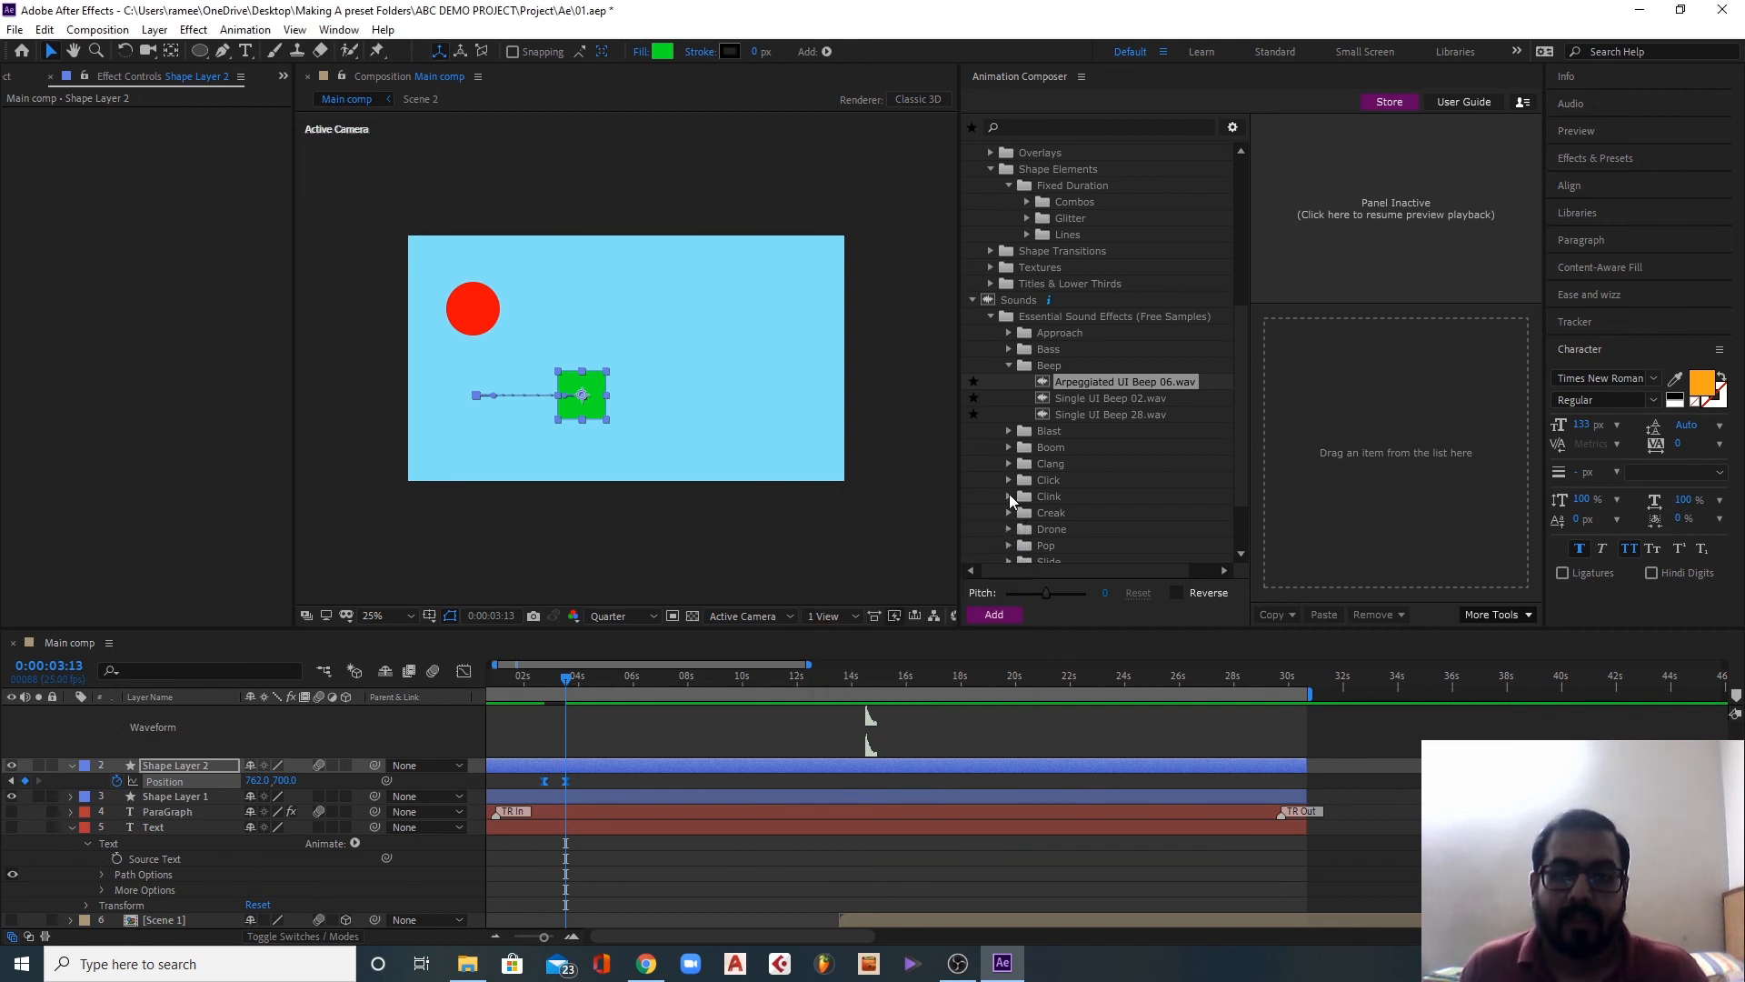